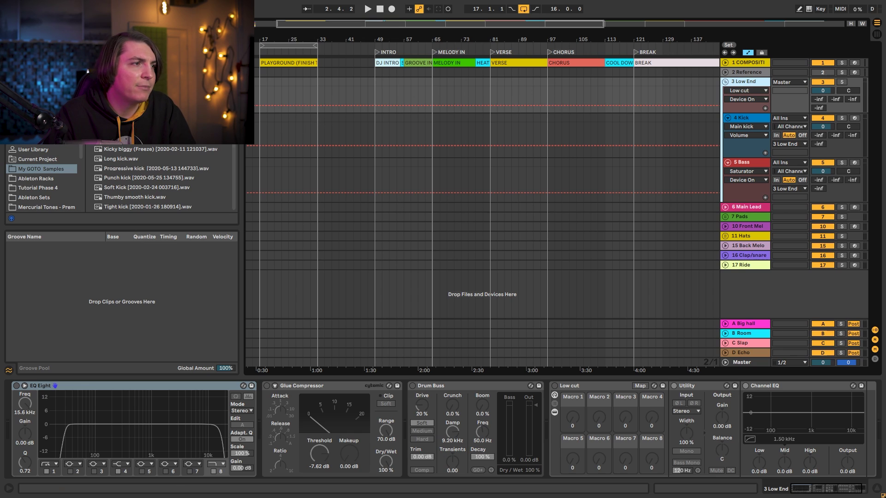
Load the Boris kick sample onto the C1 pad of the Kick track's Drum Rack and audition it.
{"action": "left_click", "coordinate": [742, 118]}
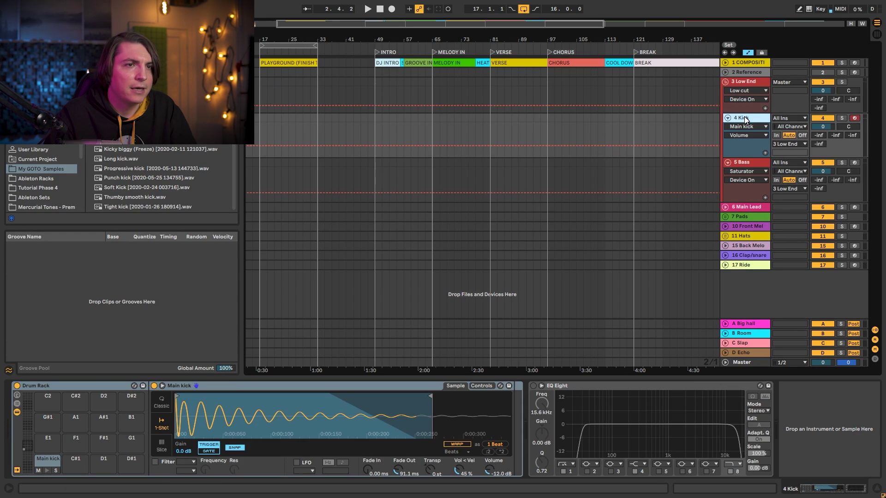
{"action": "left_click_drag", "start_coordinate": [139, 120], "coordinate": [53, 461]}
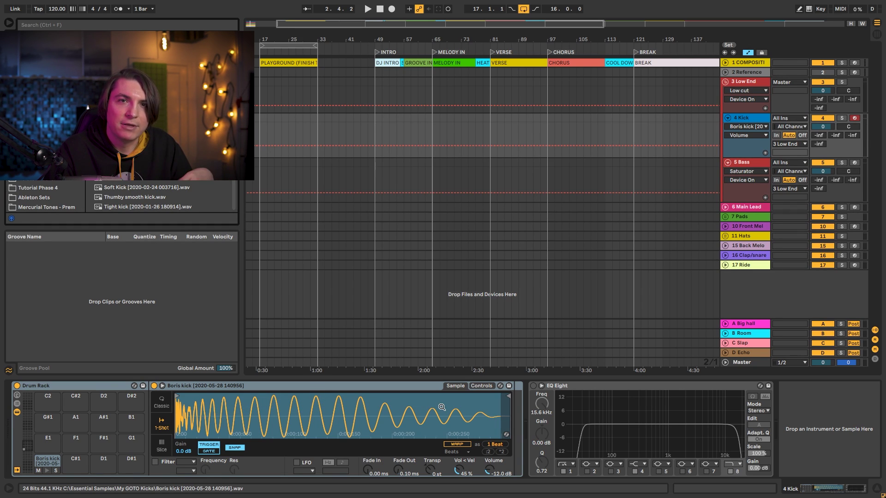
{"action": "left_click", "coordinate": [46, 471]}
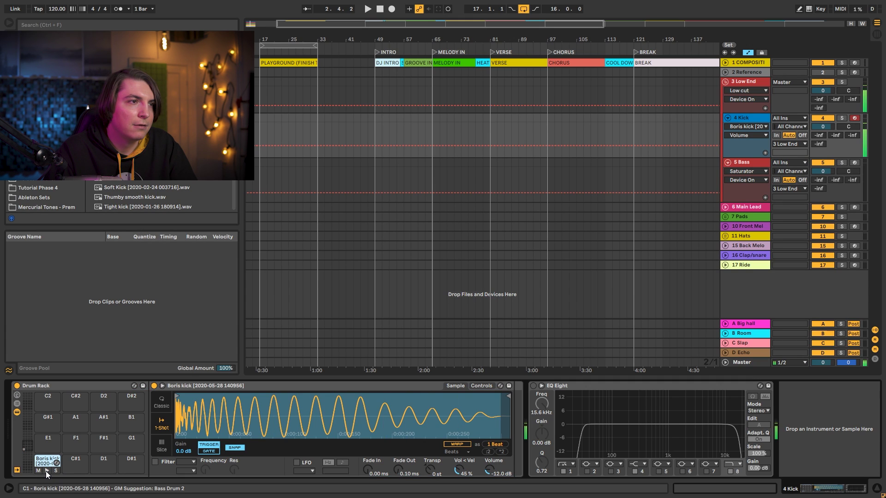
{"action": "left_click", "coordinate": [45, 471]}
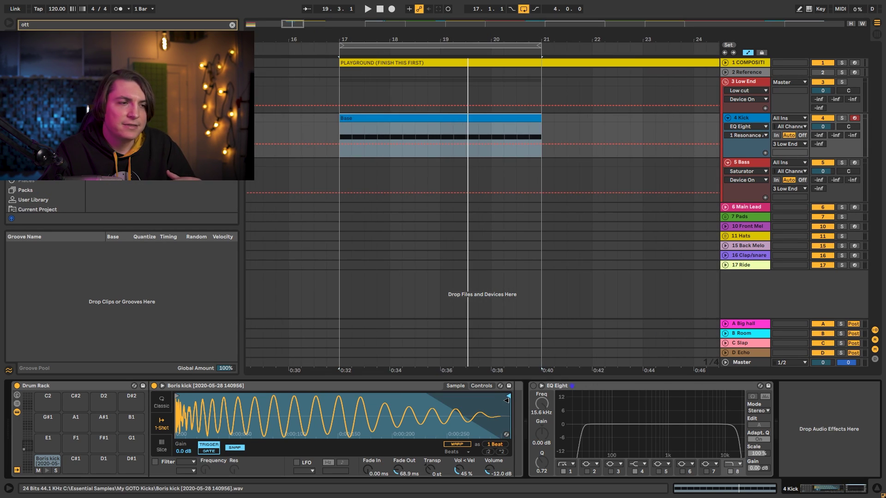
Trim the end of the Boris kick sample to shorten its tail and play the loop to check it.
{"action": "left_click_drag", "start_coordinate": [506, 395], "coordinate": [459, 410]}
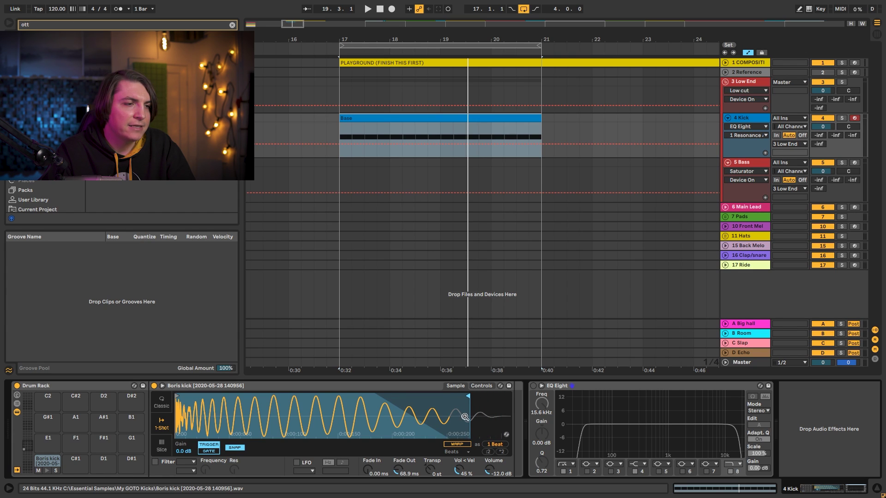
{"action": "key", "text": "space"}
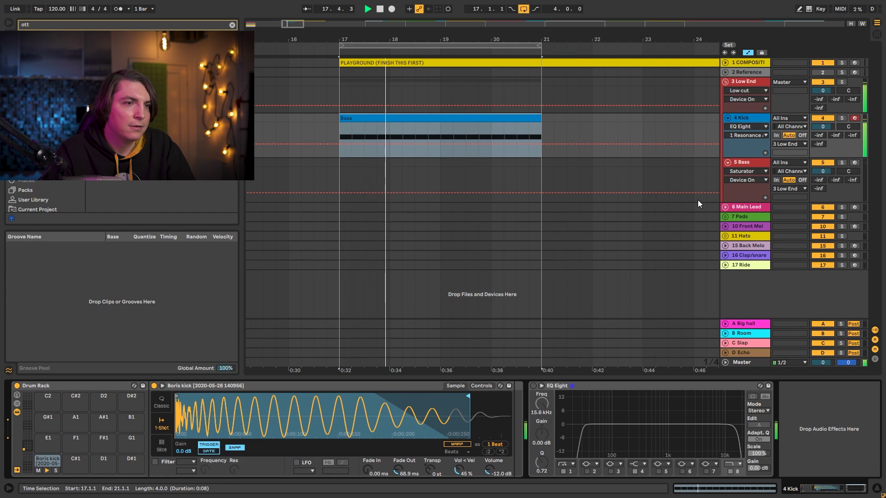
{"action": "key", "text": "space"}
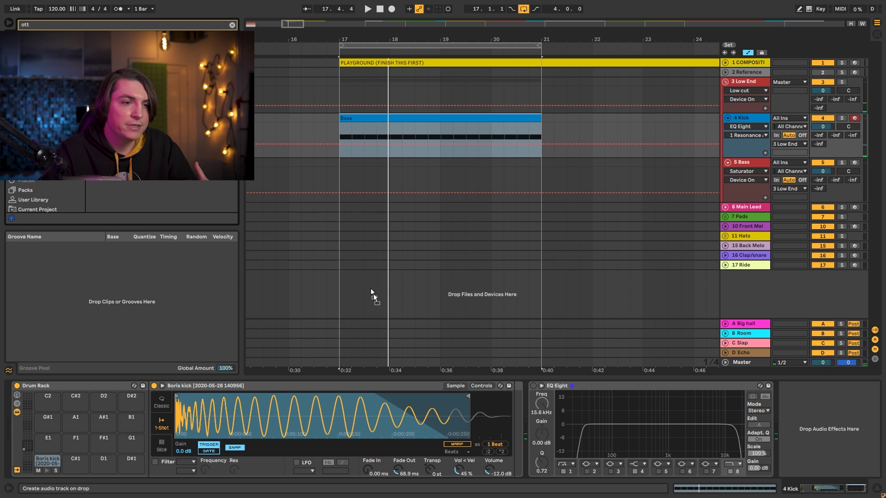
Insert OTT before the EQ Eight on the Kick track and reset its three band output gains to about 0 dB.
{"action": "left_click_drag", "start_coordinate": [372, 293], "coordinate": [535, 401]}
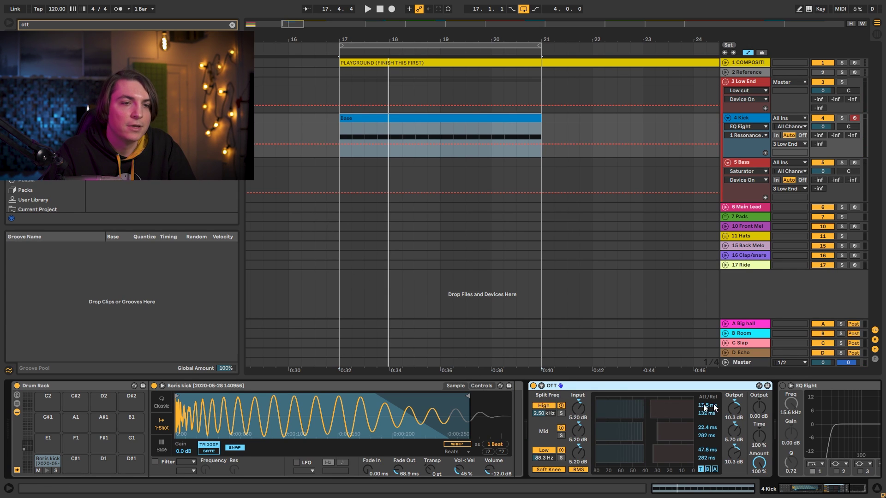
{"action": "double_click", "coordinate": [736, 410]}
{"action": "double_click", "coordinate": [737, 433]}
{"action": "left_click", "coordinate": [738, 458]}
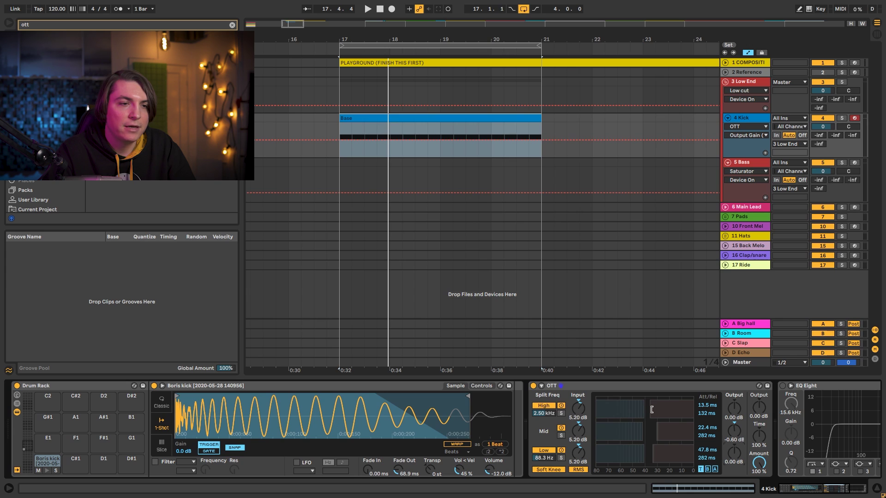
Raise OTT's upper thresholds on all three bands during playback and lower the high band's output gain to about -10 dB.
{"action": "left_click_drag", "start_coordinate": [652, 409], "coordinate": [684, 409]}
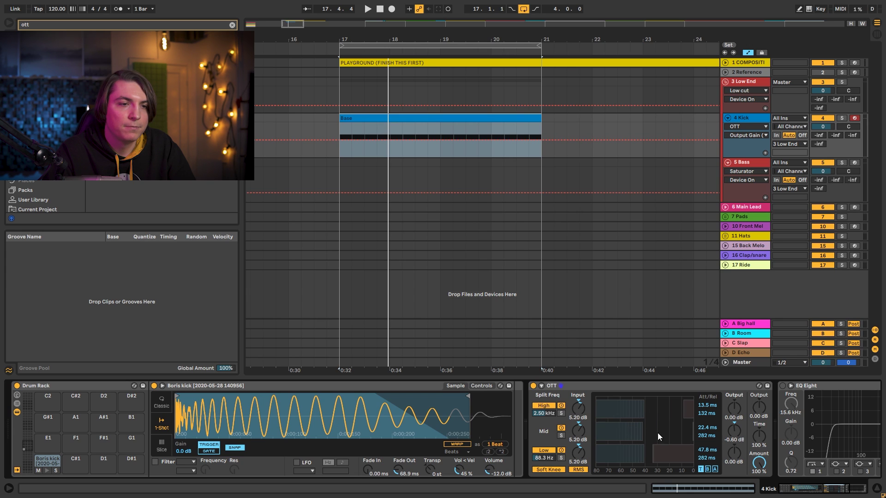
{"action": "key", "text": "space"}
{"action": "left_click_drag", "start_coordinate": [654, 452], "coordinate": [693, 451]}
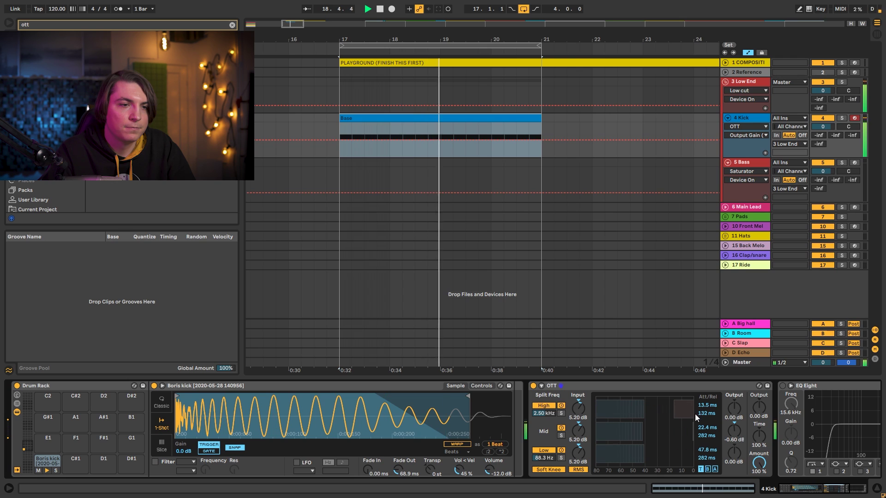
{"action": "left_click_drag", "start_coordinate": [693, 431], "coordinate": [686, 431]}
{"action": "mouse_move", "coordinate": [734, 408]}
{"action": "left_mouse_down"}
{"action": "mouse_move", "coordinate": [735, 440]}
{"action": "mouse_move", "coordinate": [734, 419]}
{"action": "left_mouse_up"}
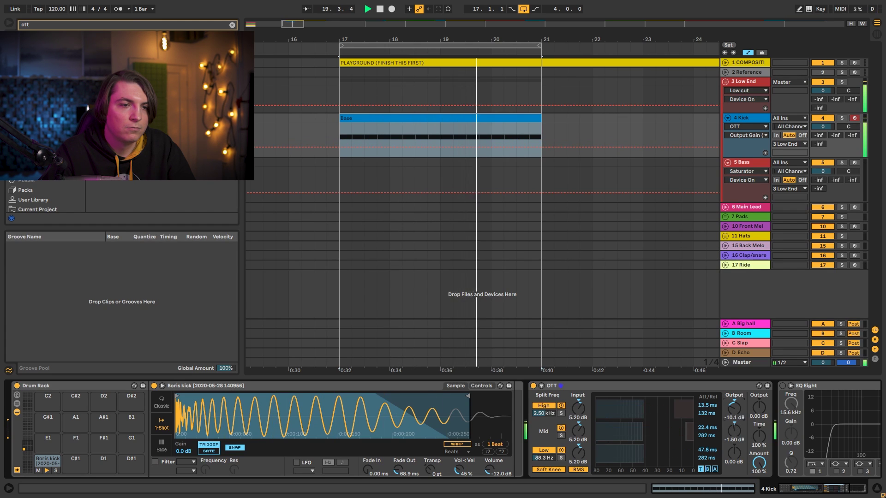
Enable the Kick's EQ Eight, set its low-cut frequency to 26.7 Hz and play the loop to check it.
{"action": "left_click", "coordinate": [808, 435]}
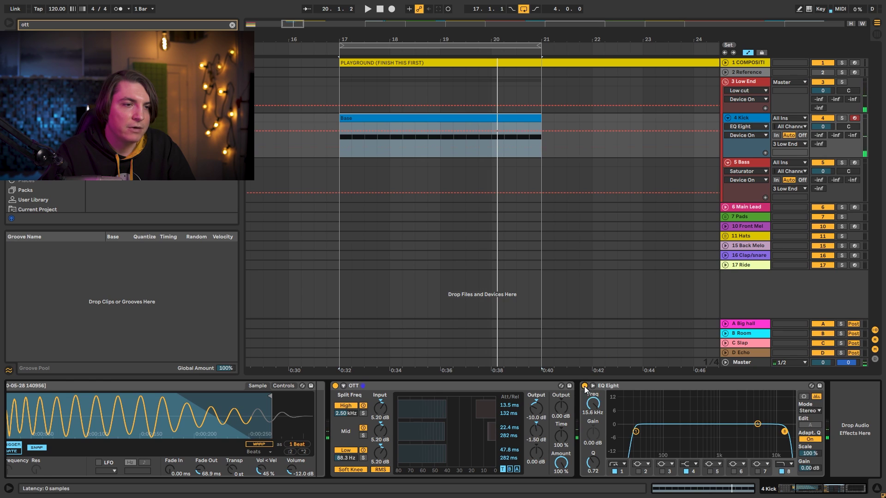
{"action": "mouse_move", "coordinate": [636, 431]}
{"action": "left_mouse_down"}
{"action": "mouse_move", "coordinate": [645, 432]}
{"action": "mouse_move", "coordinate": [632, 433]}
{"action": "left_mouse_up"}
{"action": "key", "text": "space"}
{"action": "key", "text": "space"}
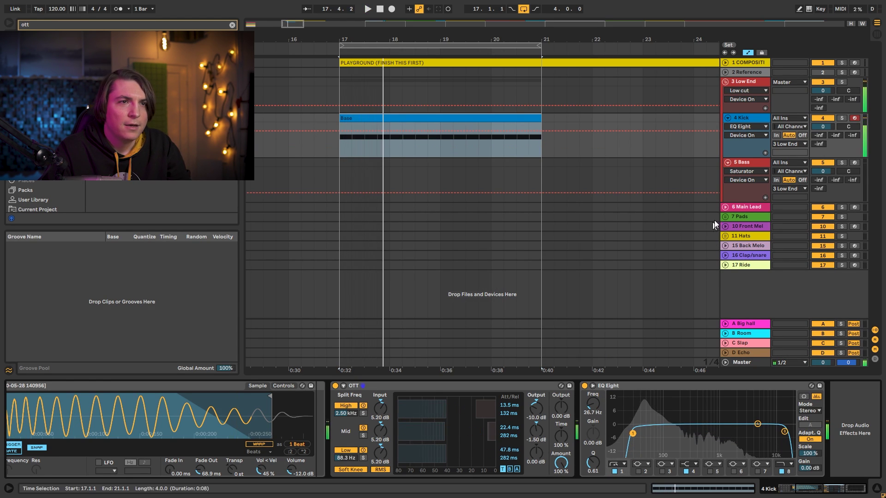
Lower the Low End group's volume to -6.1 dB and raise the Kick EQ's low-cut frequency slightly.
{"action": "left_click_drag", "start_coordinate": [822, 91], "coordinate": [822, 106]}
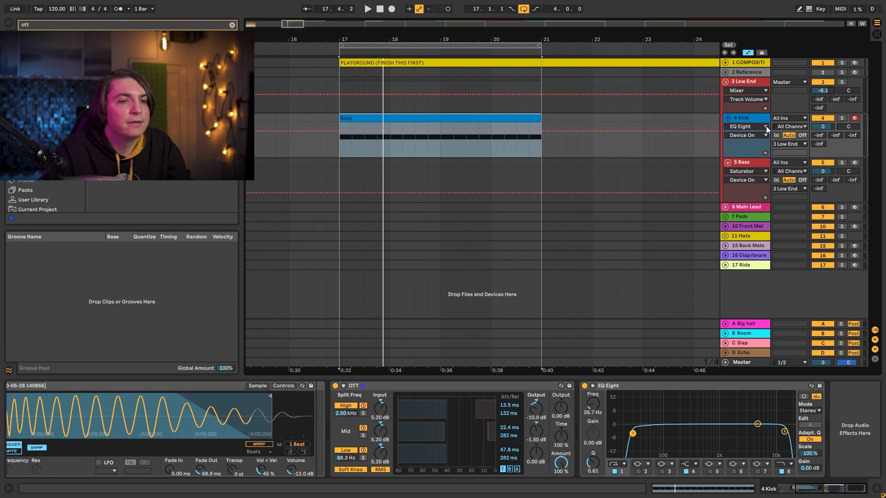
{"action": "key", "text": "space"}
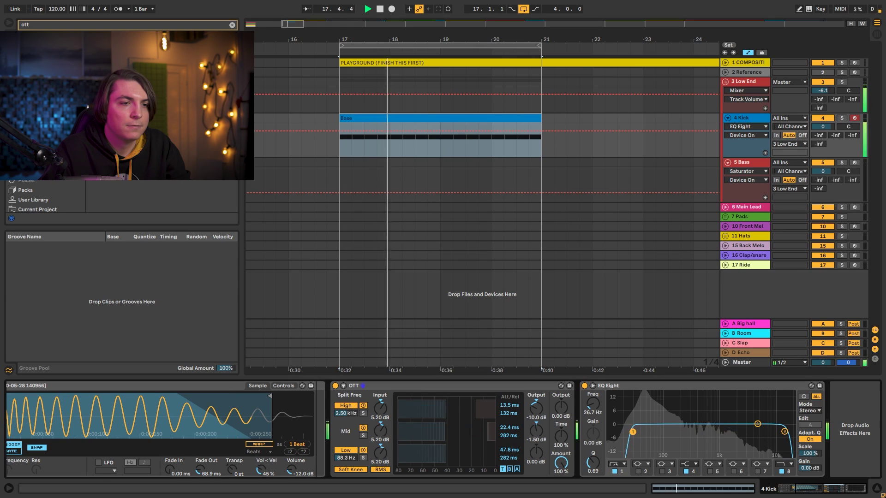
{"action": "left_click_drag", "start_coordinate": [633, 432], "coordinate": [636, 432]}
{"action": "key", "text": "space"}
Enable filter 6 in the Kick's EQ Eight and cut the highs by about 5.8 dB around 7.1 kHz.
{"action": "left_click_drag", "start_coordinate": [757, 424], "coordinate": [765, 435]}
{"action": "left_click", "coordinate": [737, 472]}
{"action": "key", "text": "space"}
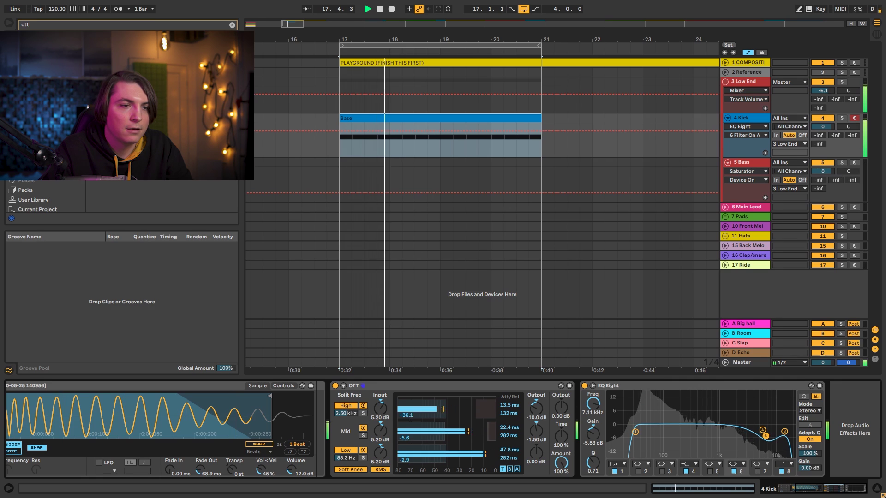
{"action": "key", "text": "space"}
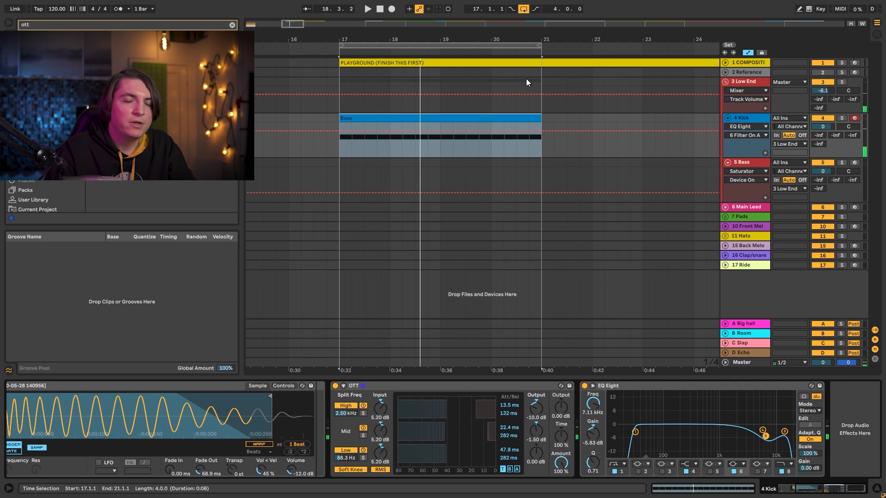
Collapse the Low End group, expand the Hats group and select the Off Hat track.
{"action": "left_click_drag", "start_coordinate": [480, 38], "coordinate": [480, 29]}
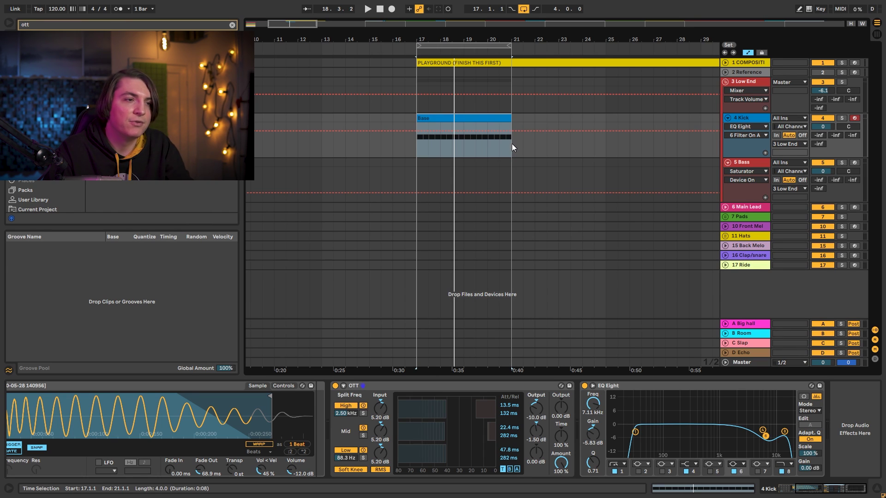
{"action": "left_click_drag", "start_coordinate": [461, 41], "coordinate": [472, 38]}
{"action": "left_click", "coordinate": [725, 82]}
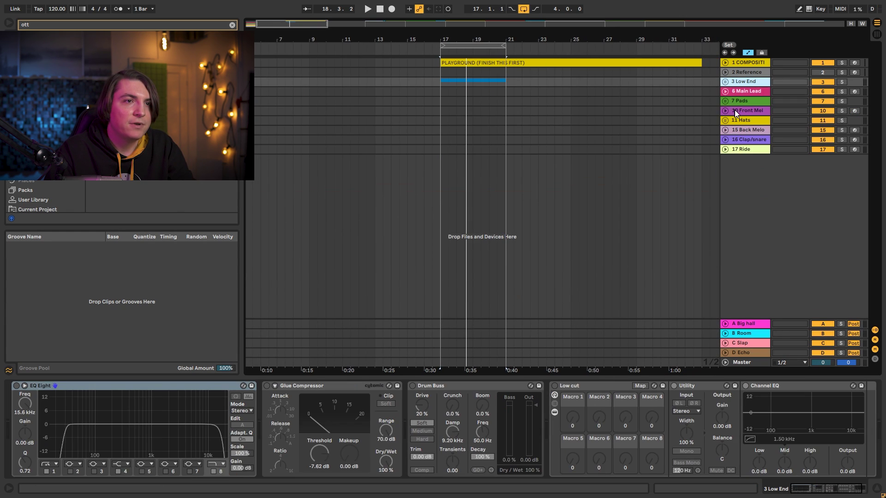
{"action": "left_click", "coordinate": [729, 120]}
{"action": "left_click", "coordinate": [726, 121]}
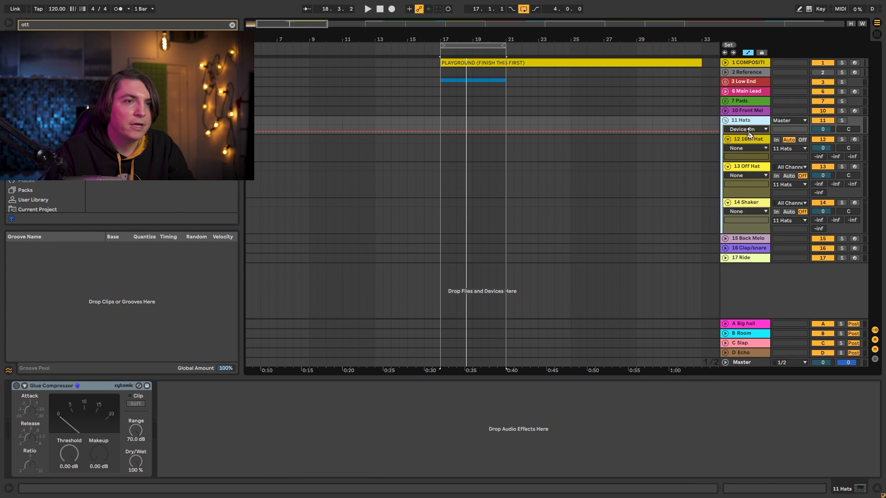
{"action": "left_click", "coordinate": [753, 168]}
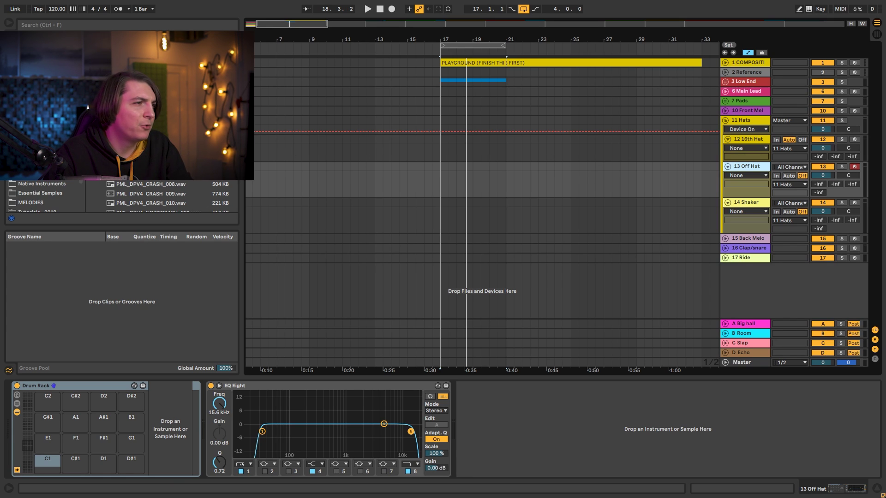
Find the closed-hat samples in the drum pack and load PML_DPV4_CH_006 onto the Off Hat rack's C1 pad.
{"action": "left_click_drag", "start_coordinate": [233, 155], "coordinate": [234, 173]}
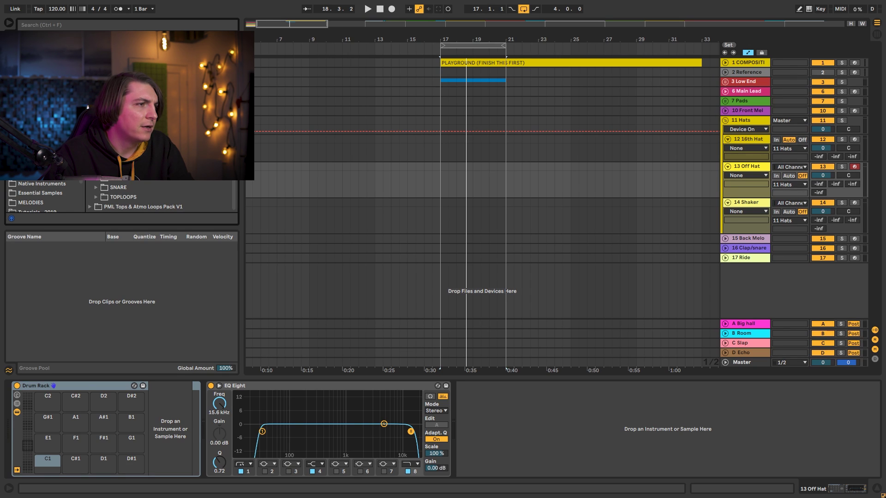
{"action": "left_click", "coordinate": [95, 120]}
{"action": "scroll", "coordinate": [138, 138], "scroll_direction": "down", "scroll_amount": 2}
{"action": "left_click", "coordinate": [138, 139]}
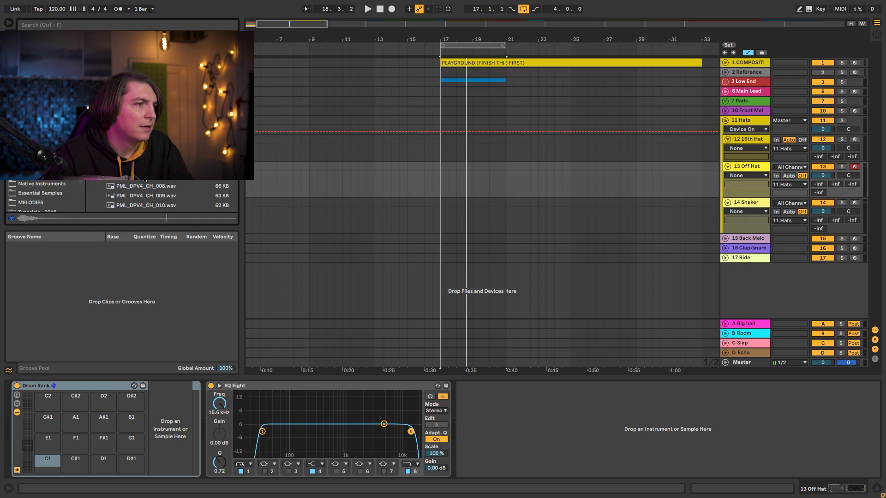
{"action": "left_click_drag", "start_coordinate": [139, 167], "coordinate": [49, 459]}
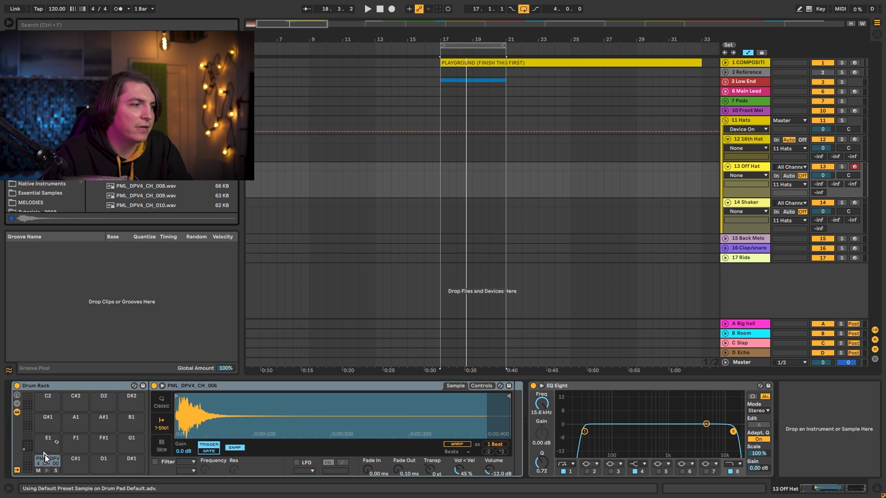
{"action": "left_click", "coordinate": [48, 471]}
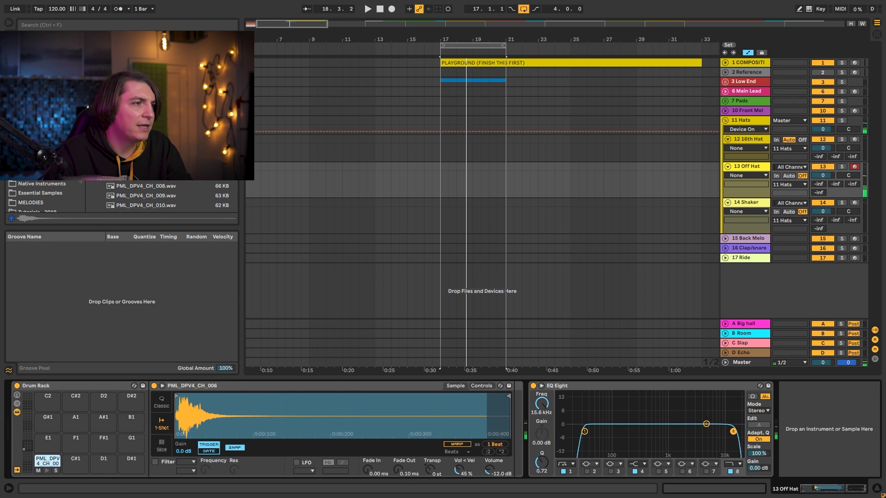
Preview more closed hats, load PML_DPV4_CH_008 onto the C#1 pad and audition the C1 pad again.
{"action": "left_click", "coordinate": [156, 197]}
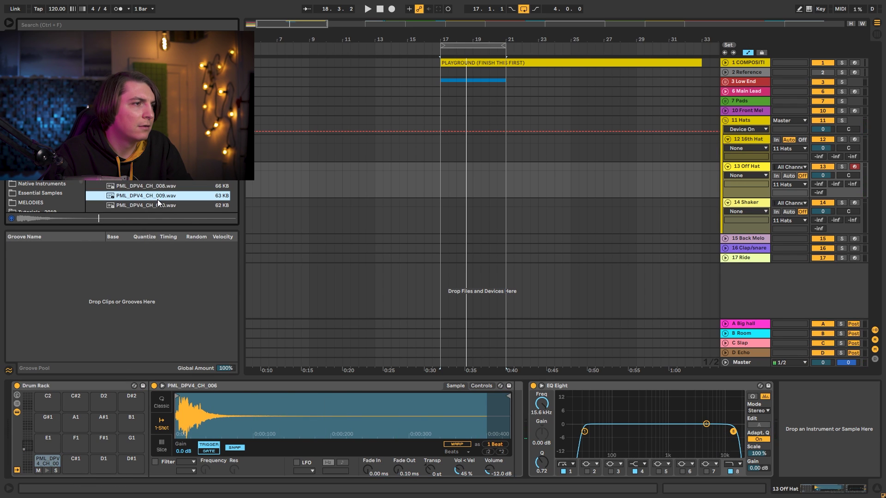
{"action": "left_click_drag", "start_coordinate": [154, 187], "coordinate": [83, 457]}
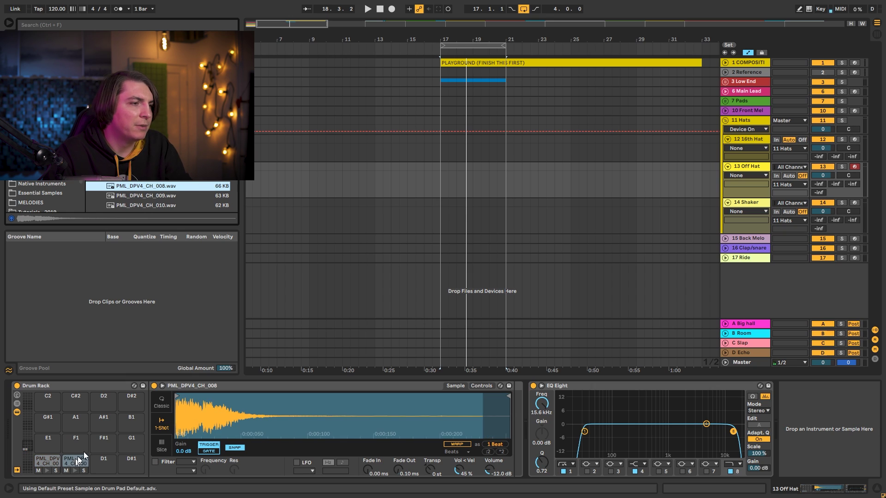
{"action": "left_click", "coordinate": [47, 473]}
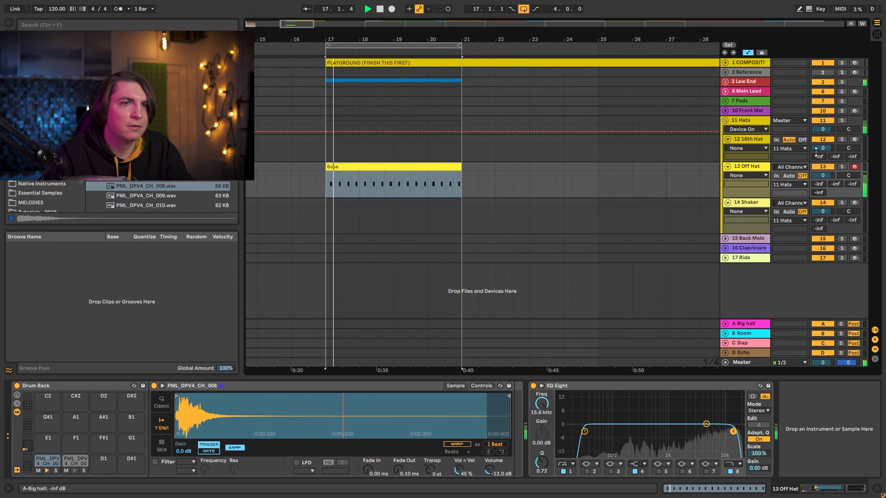
Lower the Hats group's volume to -3.6 dB and set the CH_006 sample's fade-in to 9.26 ms.
{"action": "left_click_drag", "start_coordinate": [822, 129], "coordinate": [823, 132]}
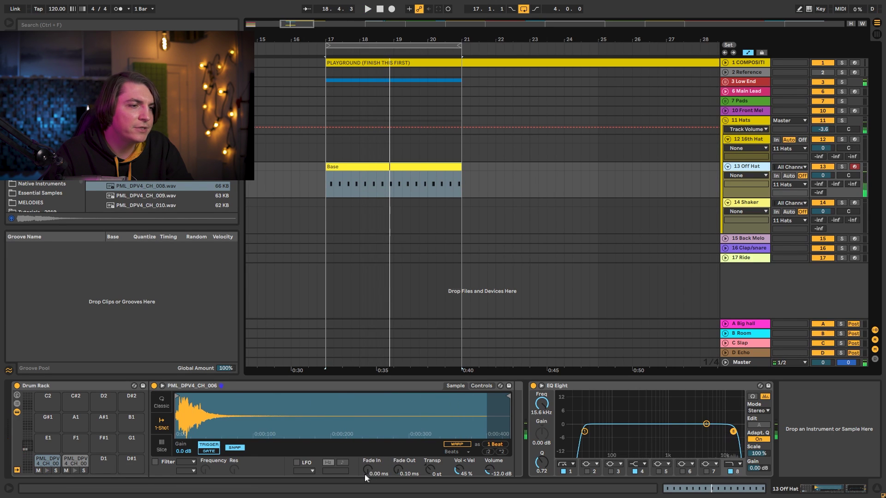
{"action": "left_click_drag", "start_coordinate": [364, 474], "coordinate": [367, 474]}
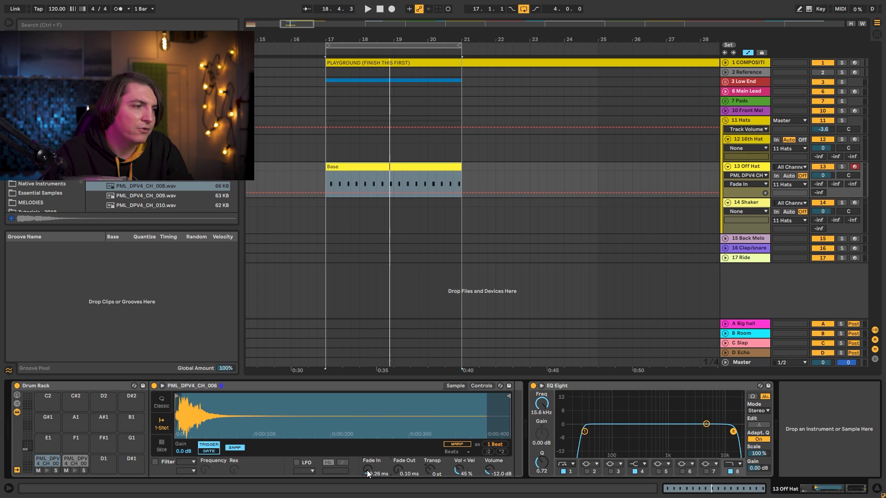
{"action": "key", "text": "space"}
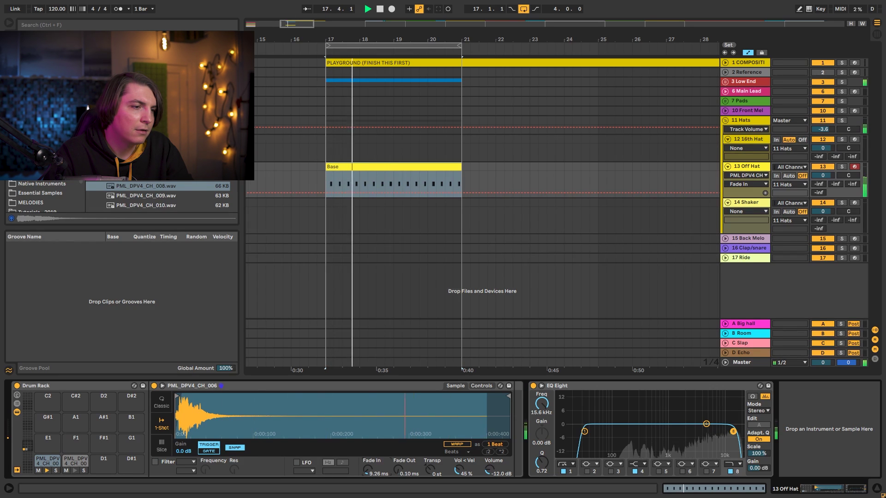
{"action": "key", "text": "space"}
Shorten the CH_006 hat sample's end and set its fade-out to 54.9 ms while playing the loop.
{"action": "left_click_drag", "start_coordinate": [508, 398], "coordinate": [298, 414]}
{"action": "key", "text": "space"}
{"action": "left_click_drag", "start_coordinate": [397, 473], "coordinate": [397, 442]}
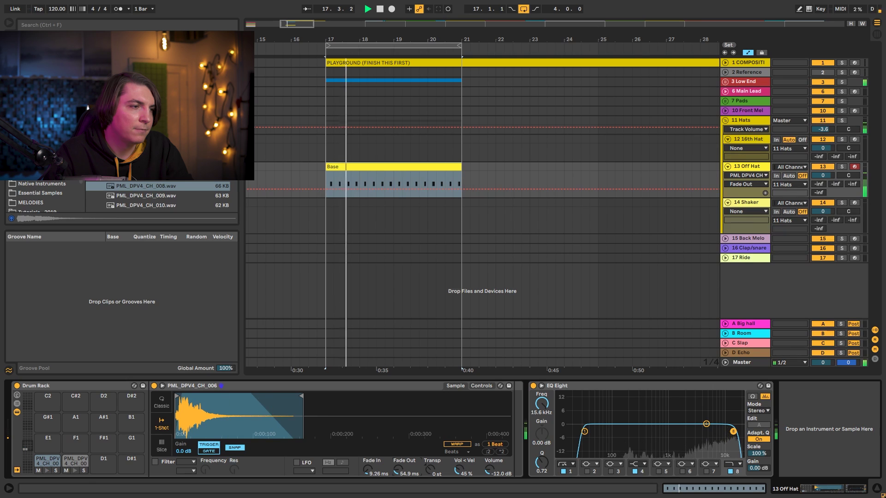
{"action": "key", "text": "space"}
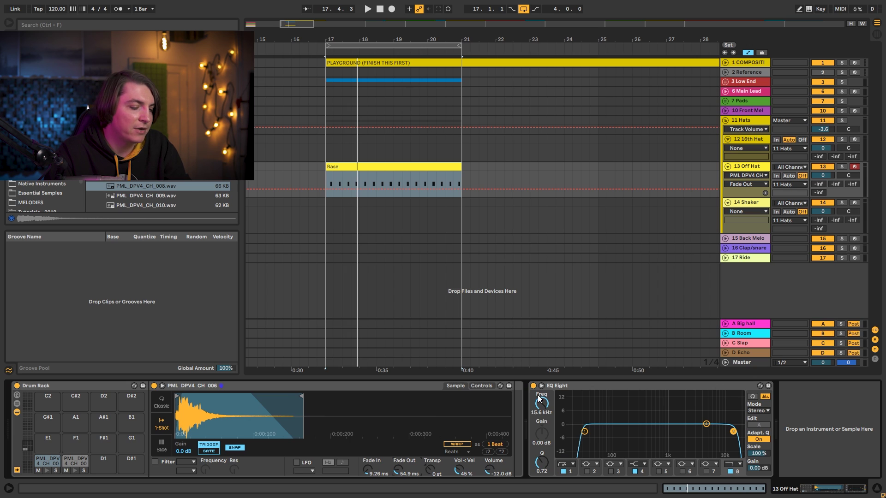
Search the browser for Reverb and insert it before the EQ Eight on the Off Hat track.
{"action": "key", "text": "ctrl+f"}
{"action": "type", "text": "rever"}
{"action": "left_click_drag", "start_coordinate": [469, 360], "coordinate": [528, 429]}
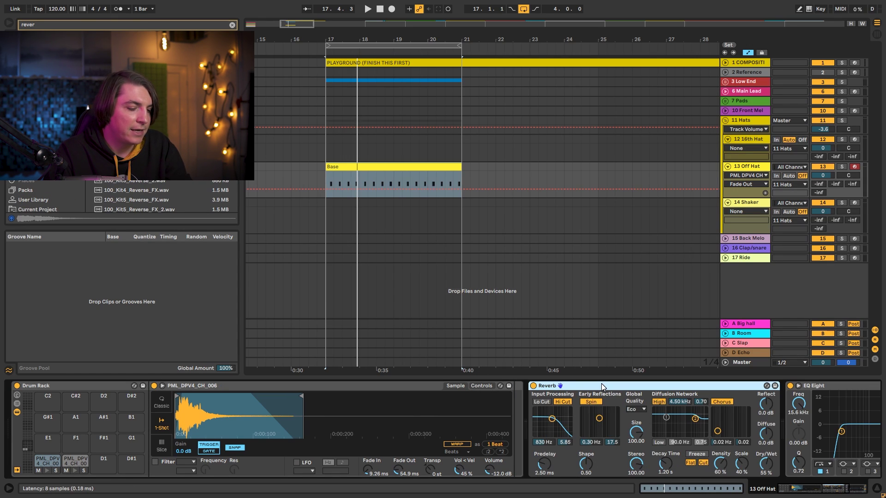
Group the Reverb into an Audio Effect Rack, duplicate its chain and remove the Reverb from the first chain.
{"action": "key", "text": "ctrl+g"}
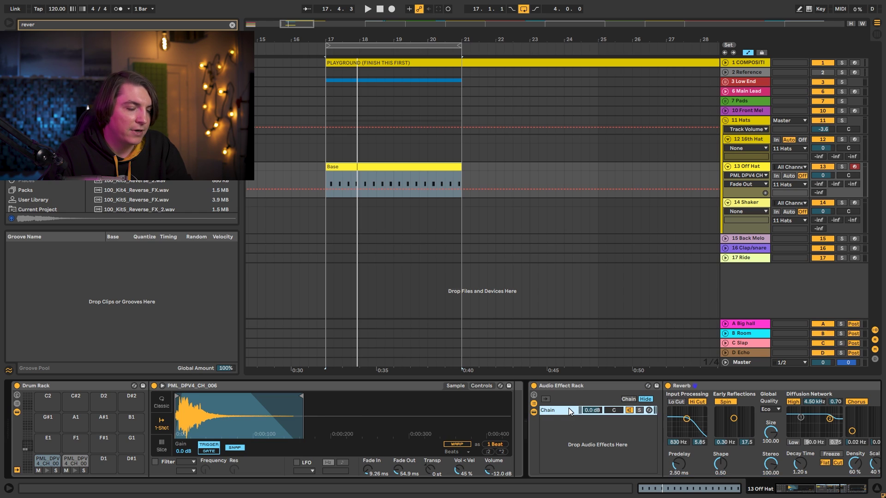
{"action": "key", "text": "ctrl+d"}
{"action": "left_click", "coordinate": [632, 387]}
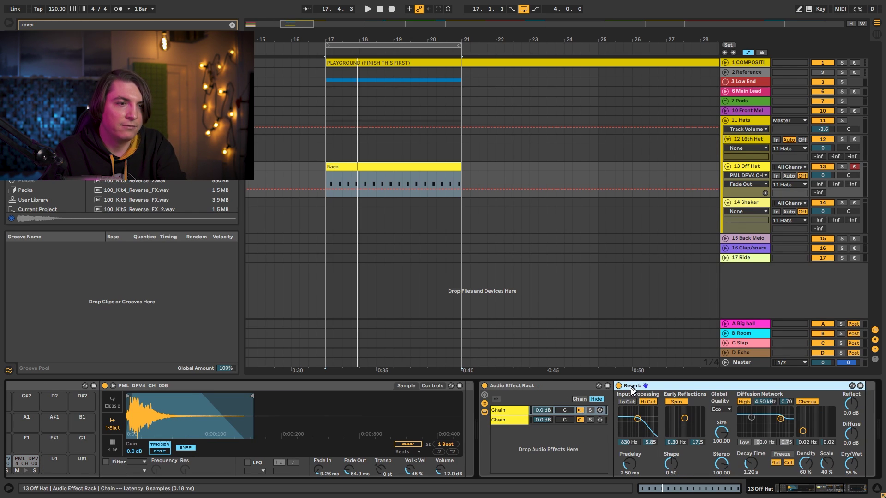
Set the second chain's Reverb to 100% wet and name the two rack chains Dry and Wet.
{"action": "left_click", "coordinate": [510, 419]}
{"action": "left_click_drag", "start_coordinate": [850, 464], "coordinate": [851, 427]}
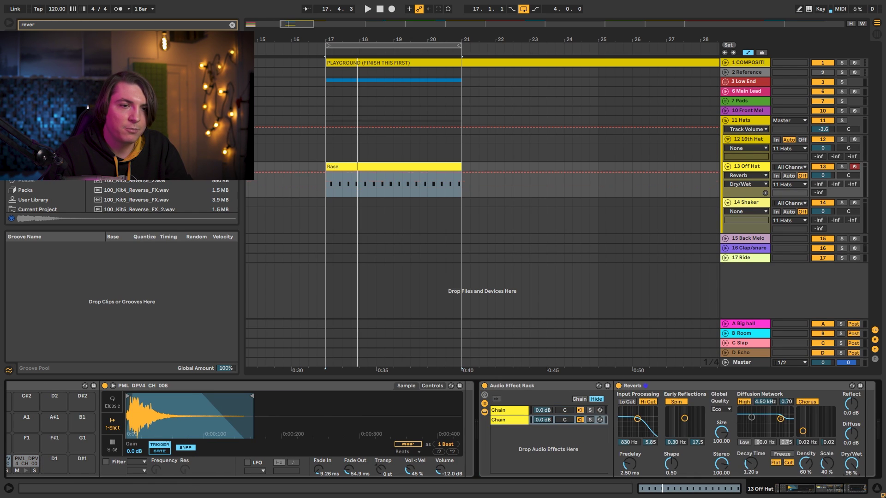
{"action": "left_click_drag", "start_coordinate": [837, 494], "coordinate": [852, 493]}
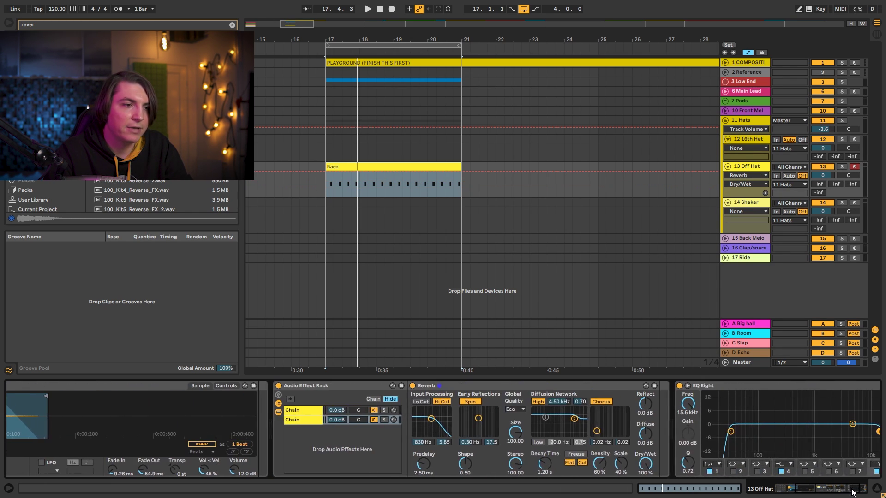
{"action": "left_click", "coordinate": [306, 419]}
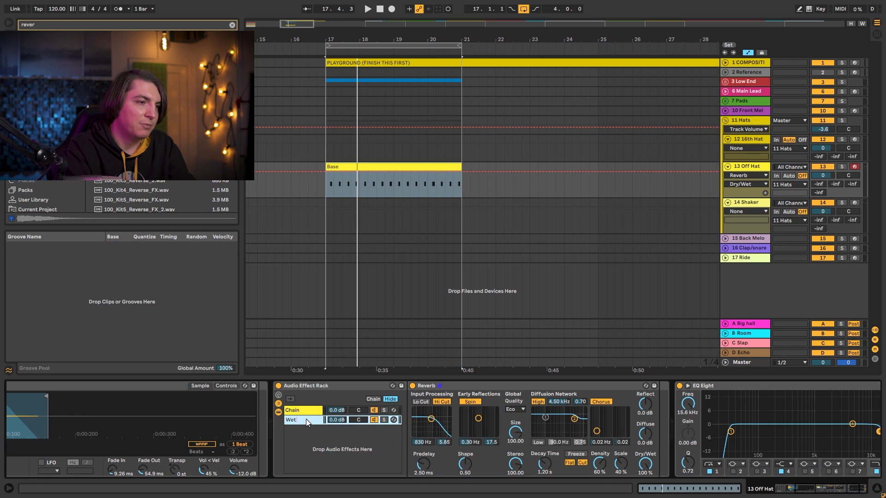
{"action": "left_click", "coordinate": [294, 412]}
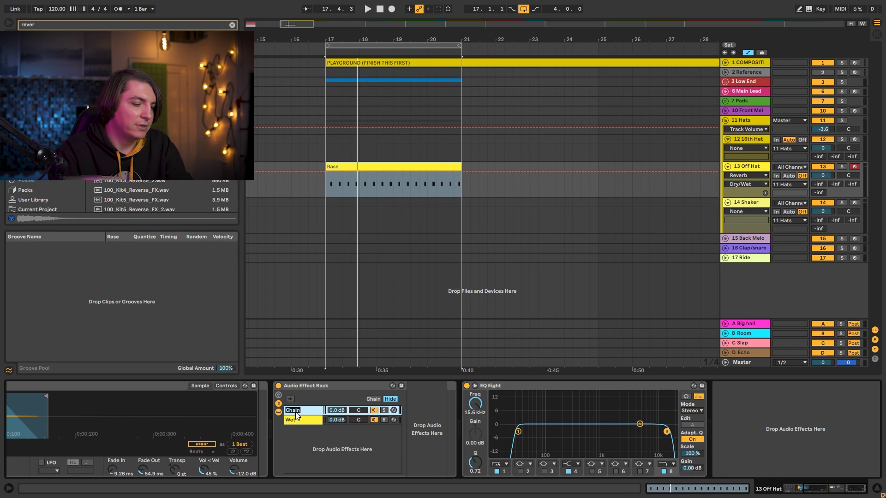
Play the loop and solo the Wet chain in the Audio Effect Rack.
{"action": "key", "text": "space"}
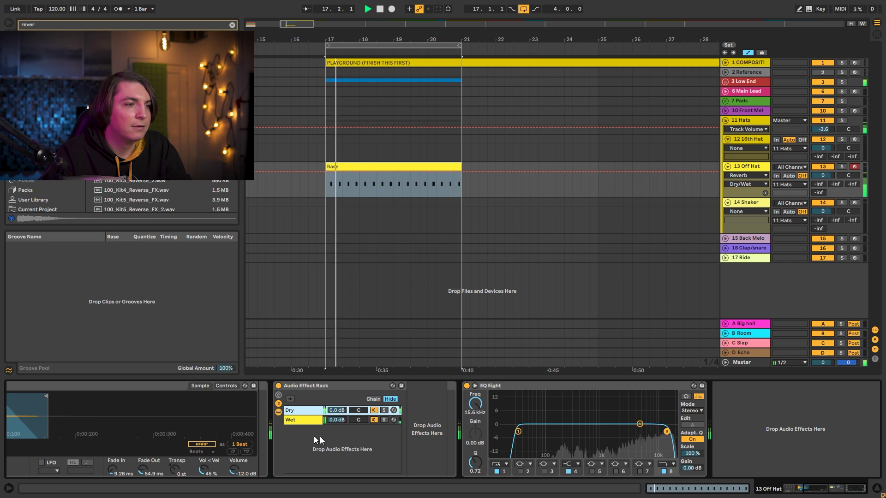
{"action": "left_click", "coordinate": [296, 420]}
{"action": "left_click", "coordinate": [384, 419]}
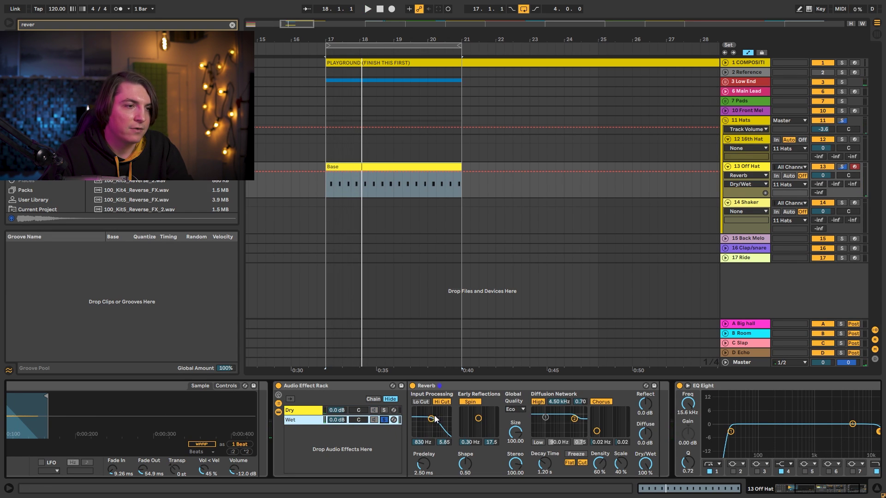
Turn off the Reverb's Hi Cut and Chorus, and insert an EQ Eight after it in the Wet chain.
{"action": "left_click", "coordinate": [443, 403]}
{"action": "key", "text": "ctrl+f"}
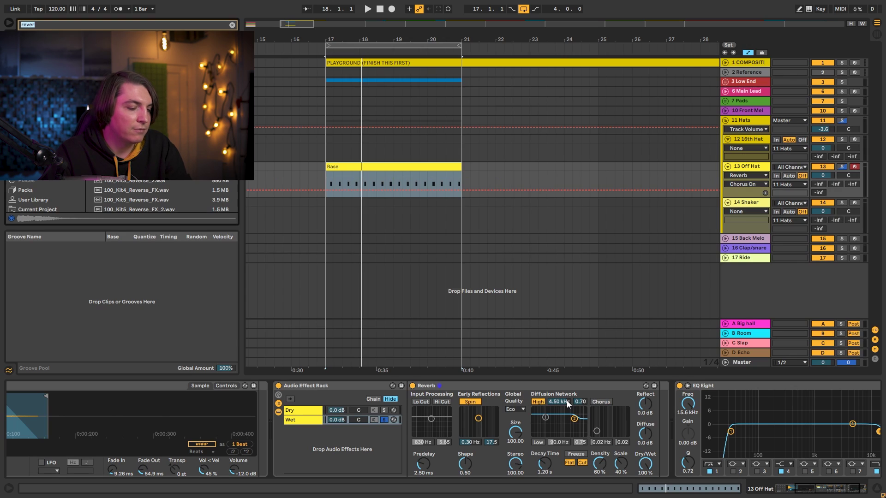
{"action": "type", "text": "eq"}
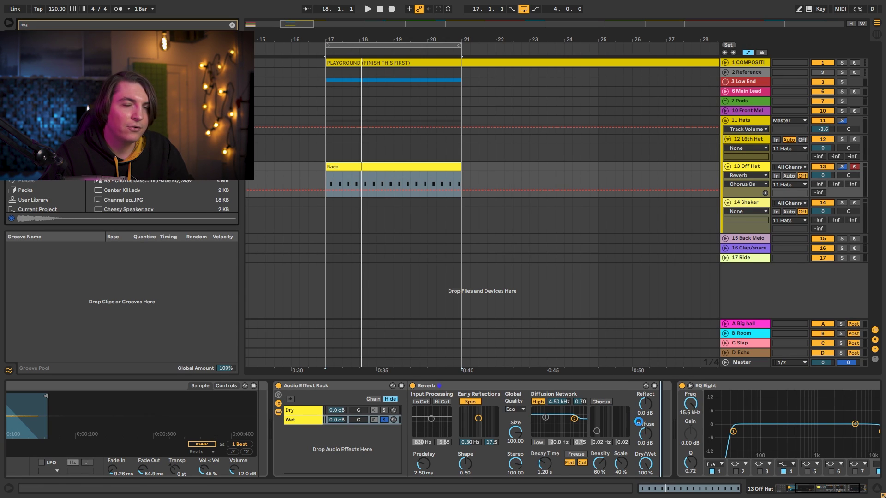
Shape the Wet Reverb: diffusion high filter 5.75 kHz at 0.85, decay 3.16 s, Reflect -4.8 dB, Diffuse 4.0 dB, predelay 59.8 ms.
{"action": "left_click_drag", "start_coordinate": [559, 421], "coordinate": [559, 418]}
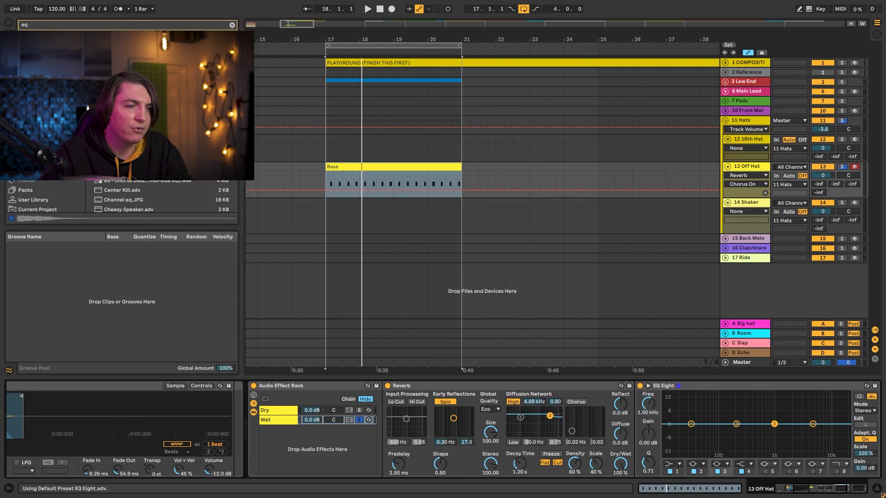
{"action": "key", "text": "space"}
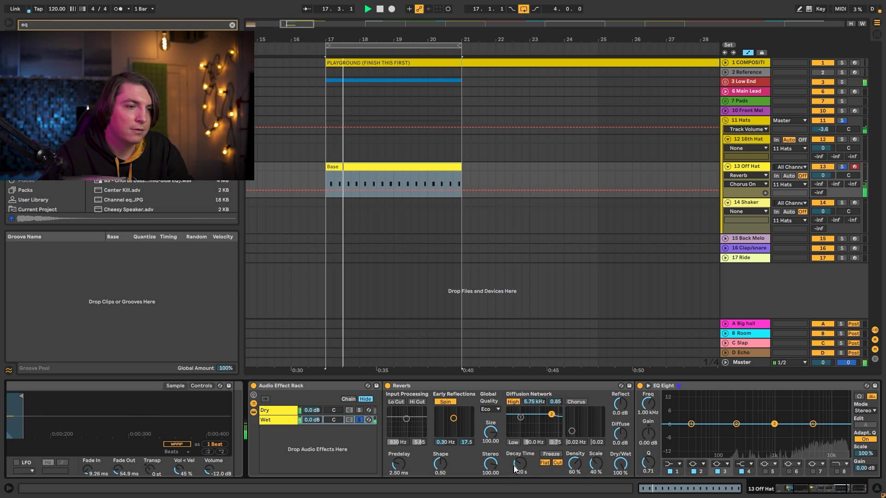
{"action": "left_click_drag", "start_coordinate": [519, 465], "coordinate": [519, 453]}
{"action": "left_click_drag", "start_coordinate": [621, 404], "coordinate": [620, 396]}
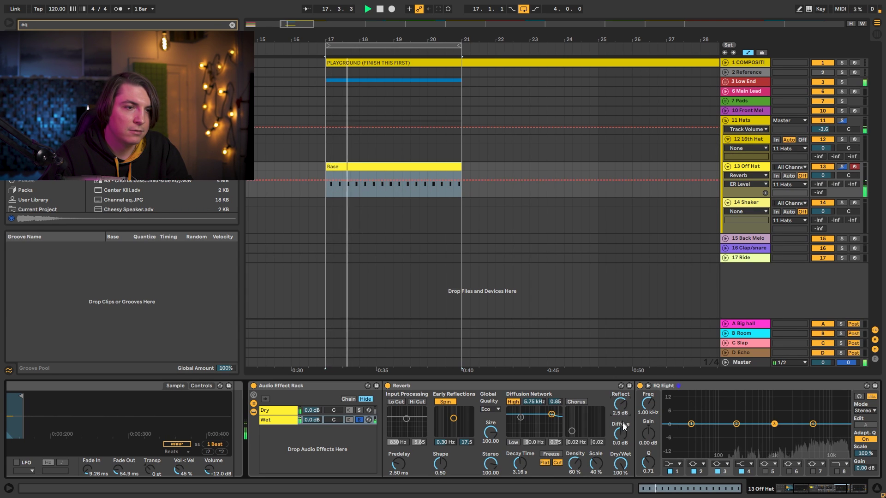
{"action": "mouse_move", "coordinate": [620, 432]}
{"action": "left_mouse_down"}
{"action": "mouse_move", "coordinate": [621, 419]}
{"action": "mouse_move", "coordinate": [620, 428]}
{"action": "left_mouse_up"}
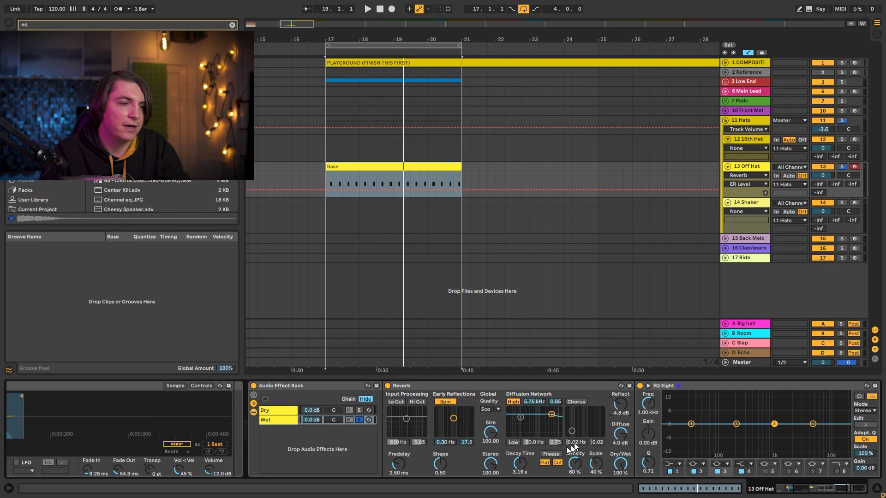
{"action": "left_click_drag", "start_coordinate": [400, 467], "coordinate": [400, 419]}
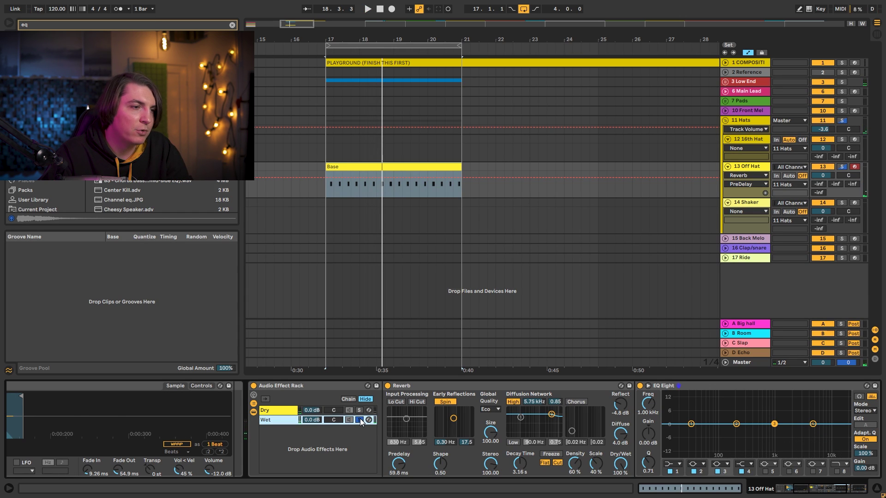
Unsolo the Wet chain and lower its volume to -7.4 dB while the loop plays.
{"action": "left_click", "coordinate": [360, 420]}
{"action": "key", "text": "space"}
{"action": "left_click_drag", "start_coordinate": [312, 420], "coordinate": [312, 435]}
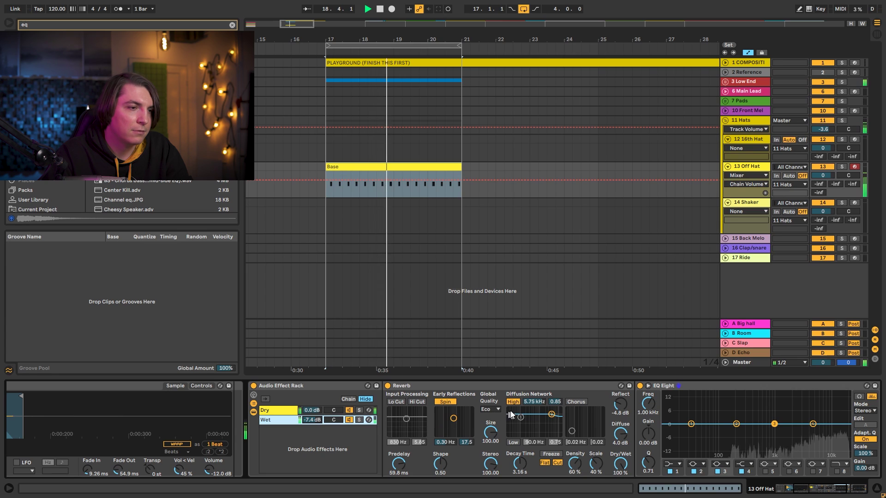
Set the Reverb's quality to High, stereo to 89.52, size to 70.39, decay time to 1.47 s and predelay to 72.9 ms.
{"action": "left_click", "coordinate": [490, 409]}
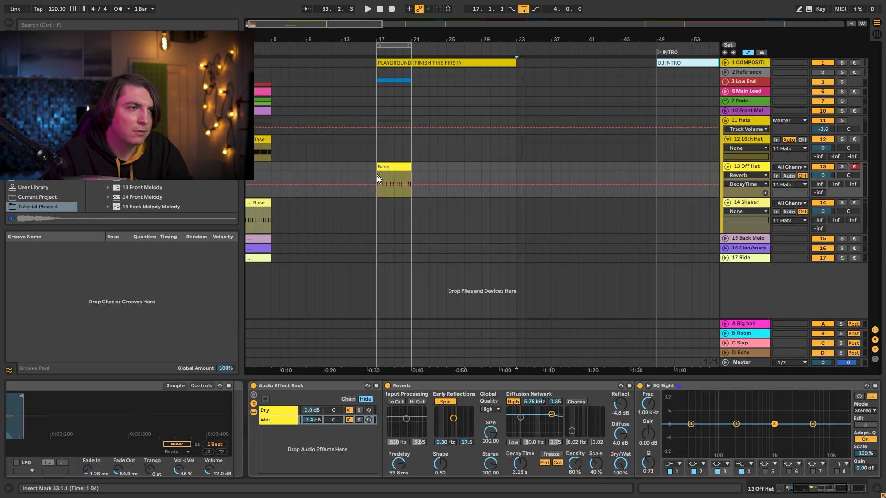
{"action": "left_click", "coordinate": [377, 175]}
{"action": "key", "text": "space"}
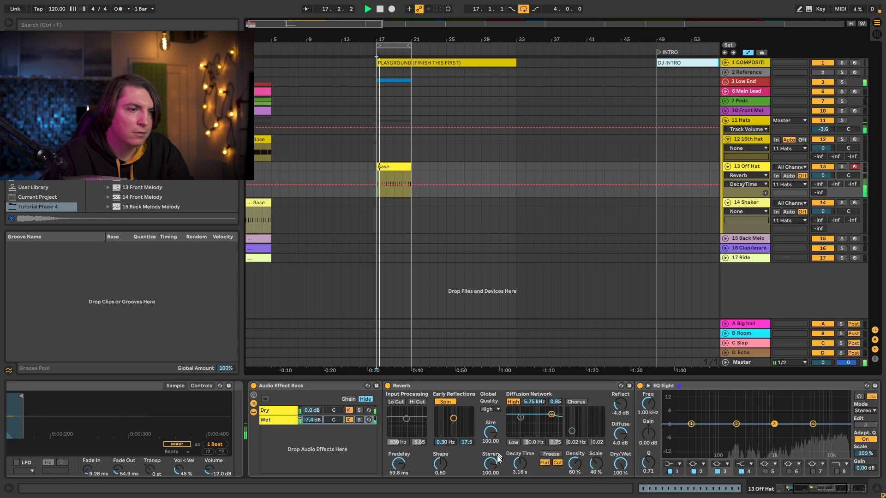
{"action": "left_click_drag", "start_coordinate": [491, 463], "coordinate": [490, 467]}
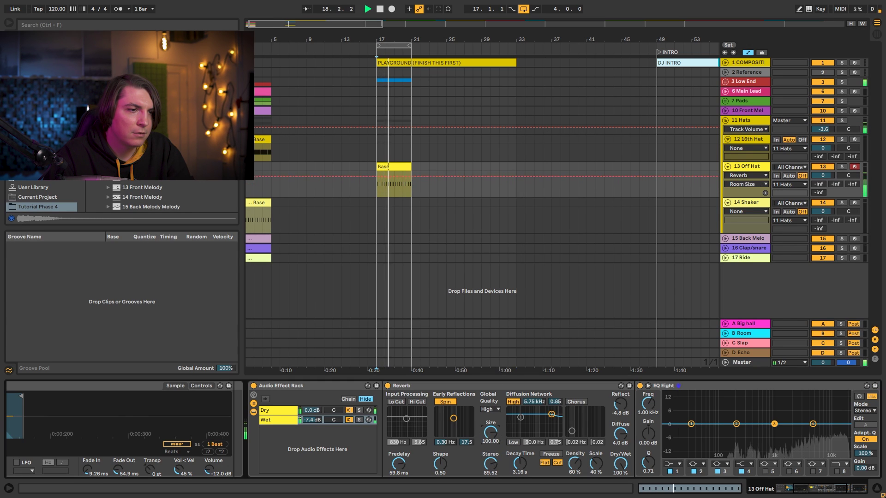
{"action": "left_click_drag", "start_coordinate": [491, 433], "coordinate": [519, 469]}
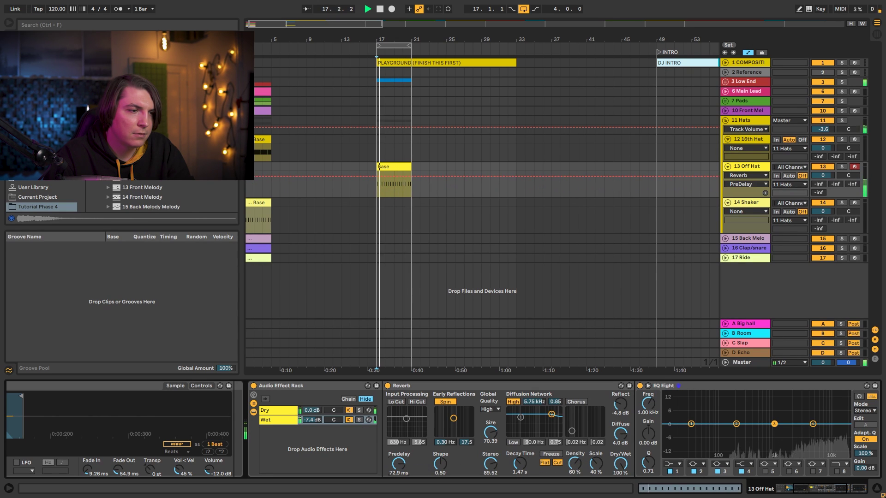
Set the Reverb's Diffuse level to -2.9 dB and its Reflect level to 3.4 dB.
{"action": "left_click_drag", "start_coordinate": [620, 409], "coordinate": [621, 446]}
{"action": "left_click_drag", "start_coordinate": [621, 408], "coordinate": [621, 396]}
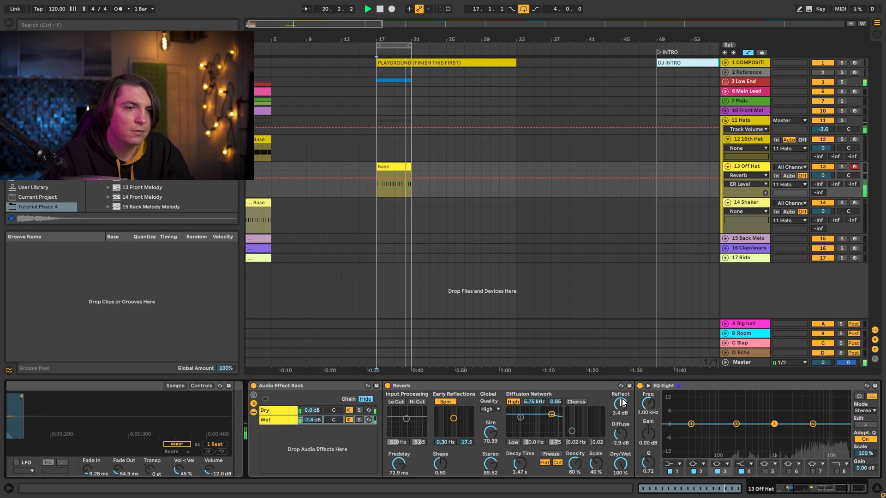
{"action": "key", "text": "space"}
Make band 1 of the Wet chain's EQ Eight a low cut at 1.47 kHz with Q 0.22, and raise band 4.
{"action": "left_click", "coordinate": [678, 464]}
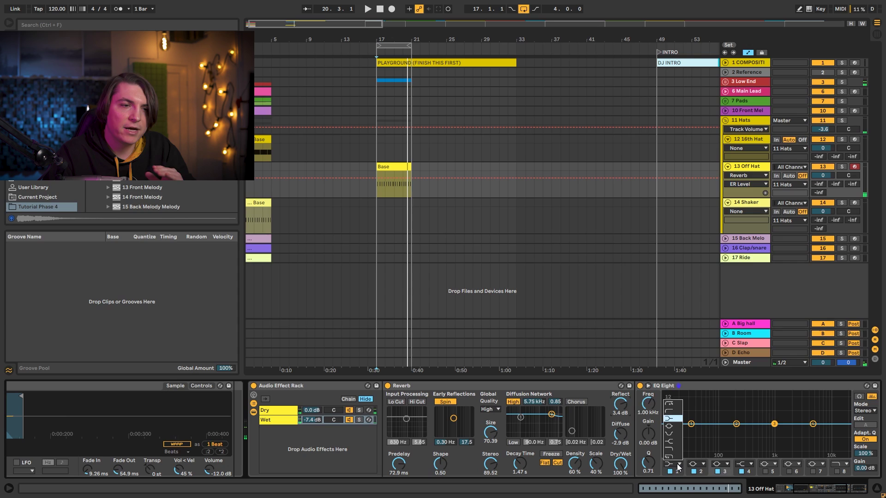
{"action": "left_click", "coordinate": [673, 402]}
{"action": "key", "text": "space"}
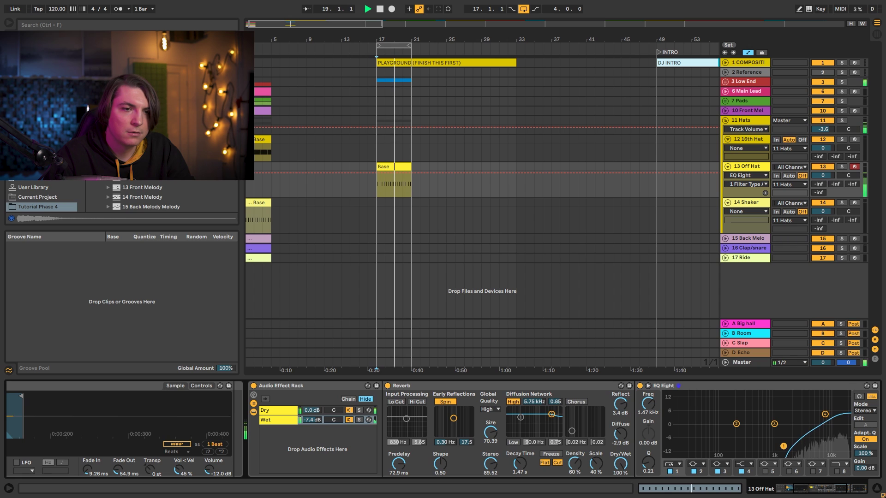
{"action": "key", "text": "space"}
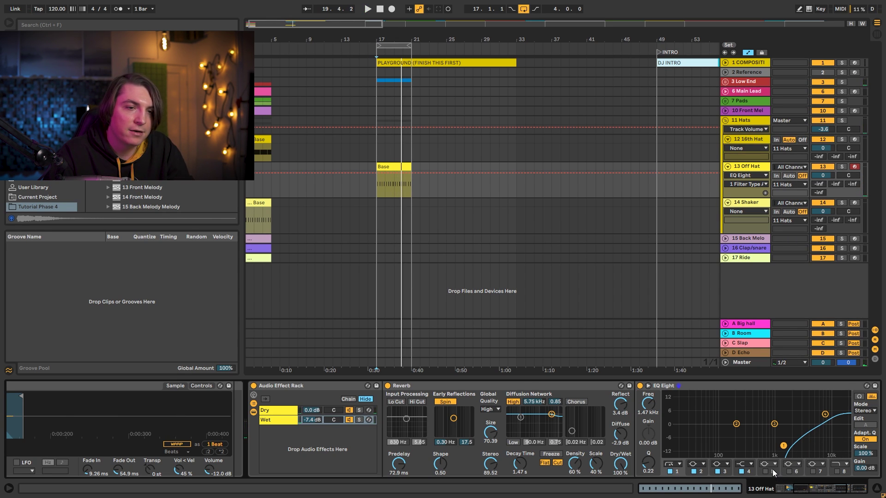
{"action": "key", "text": "space"}
Search the browser for a Compressor and insert it after the EQ Eight in the Wet chain.
{"action": "scroll", "coordinate": [773, 469], "scroll_direction": "right", "scroll_amount": 6}
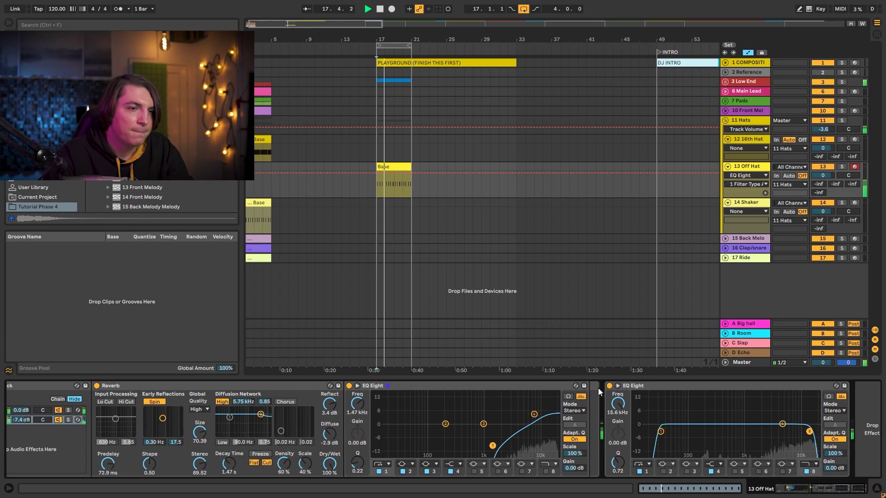
{"action": "key", "text": "space"}
{"action": "key", "text": "ctrl+f"}
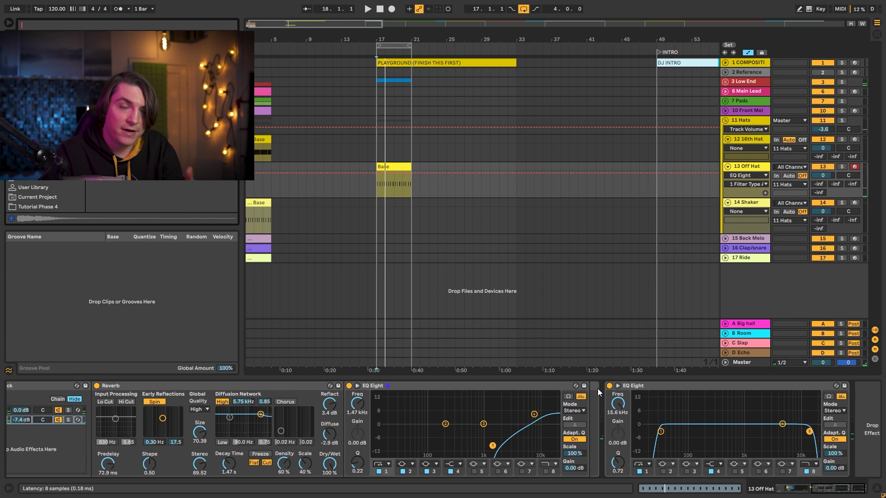
{"action": "type", "text": "comp"}
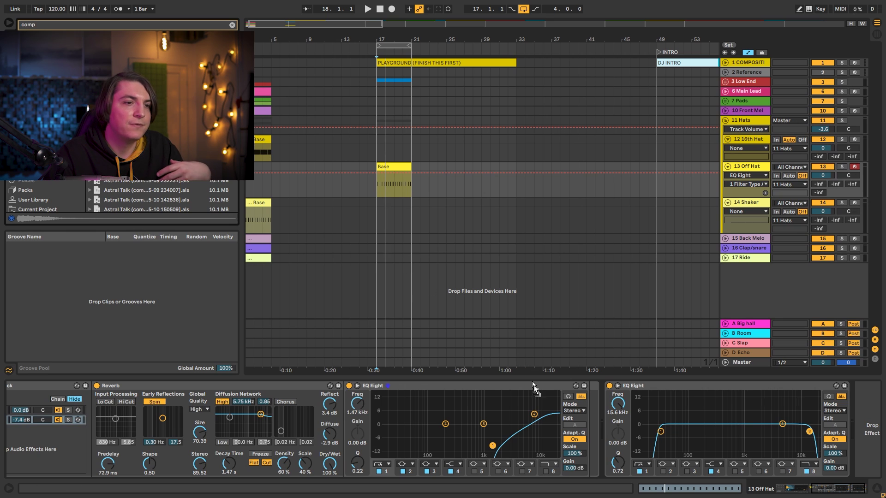
{"action": "left_click_drag", "start_coordinate": [533, 386], "coordinate": [552, 406]}
Sidechain the Compressor from 4 Kick, Post FX, and lower its threshold to -4.64 dB while the loop plays.
{"action": "left_click", "coordinate": [602, 386]}
{"action": "key", "text": "space"}
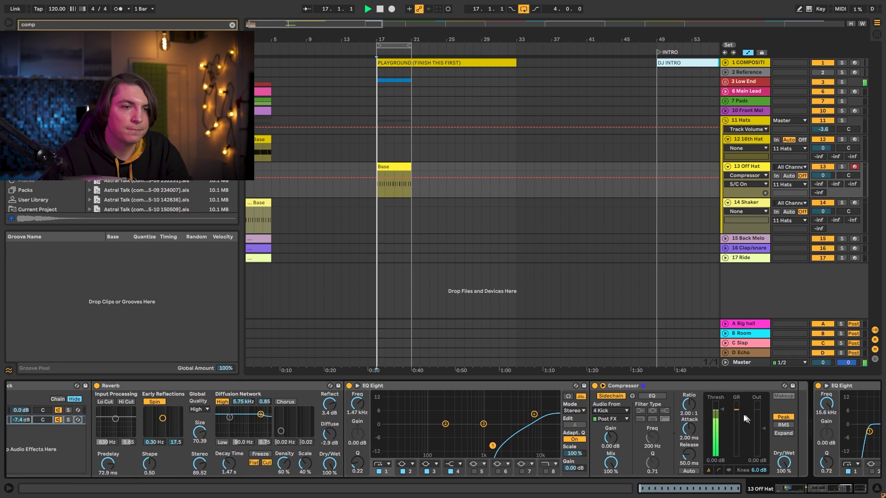
{"action": "left_click_drag", "start_coordinate": [721, 415], "coordinate": [720, 417]}
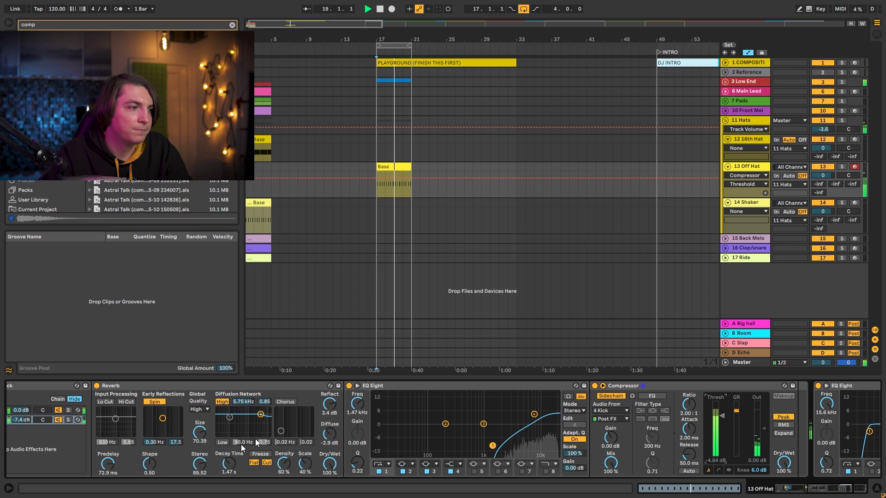
Raise the Wet chain's volume to -4.3 dB and lower the Hats group's volume to -4.2 dB.
{"action": "left_click_drag", "start_coordinate": [855, 490], "coordinate": [831, 489]}
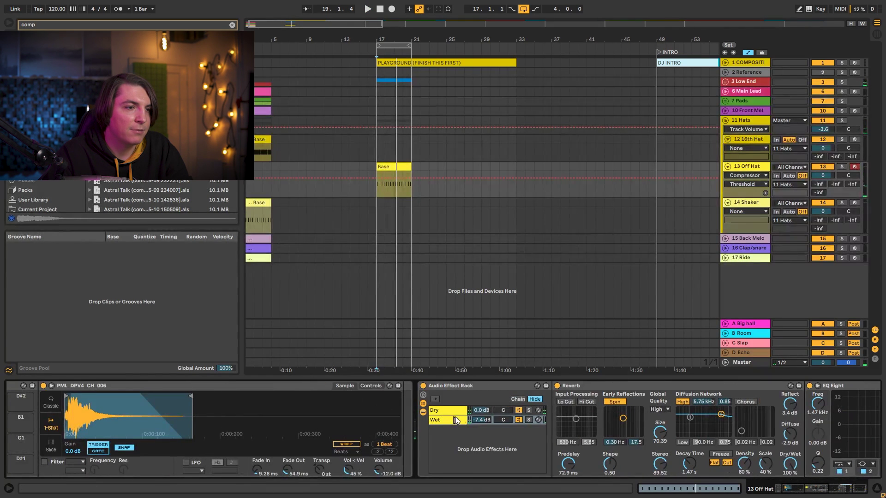
{"action": "left_click_drag", "start_coordinate": [485, 421], "coordinate": [485, 414]}
{"action": "left_click_drag", "start_coordinate": [823, 131], "coordinate": [823, 133]}
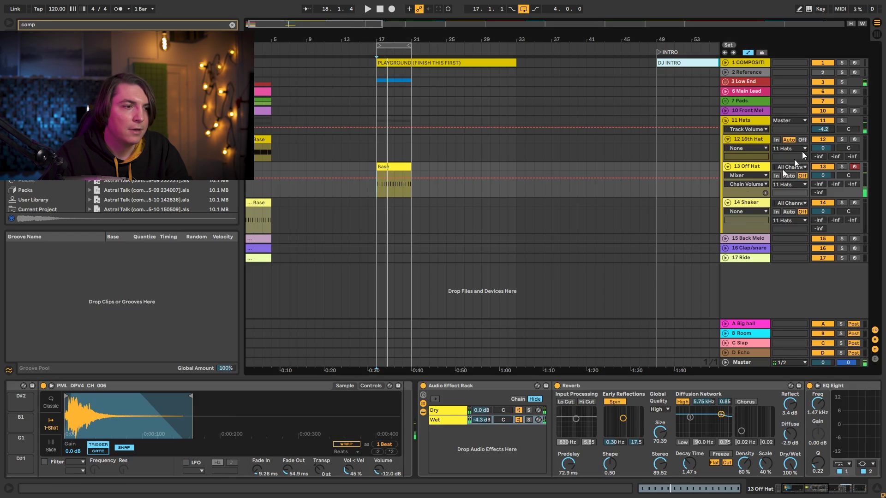
{"action": "key", "text": "space"}
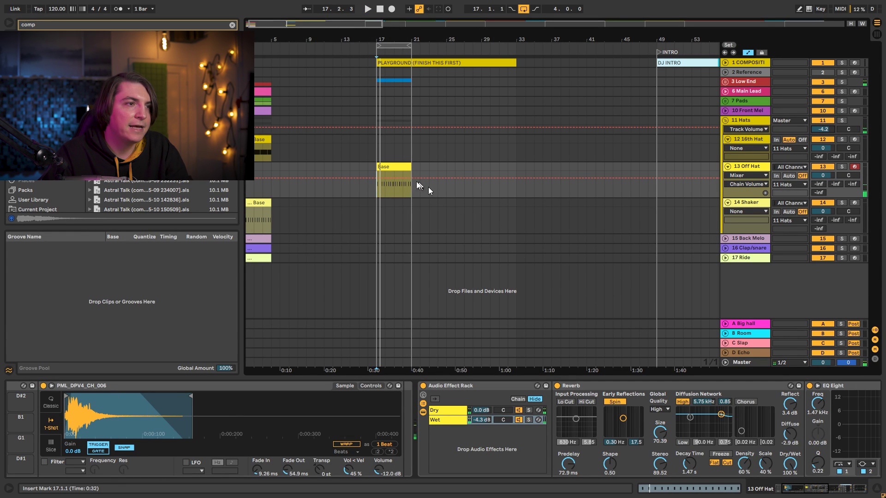
Open the Off Hat track's Base clip and shorten its loop to one bar.
{"action": "double_click", "coordinate": [390, 171]}
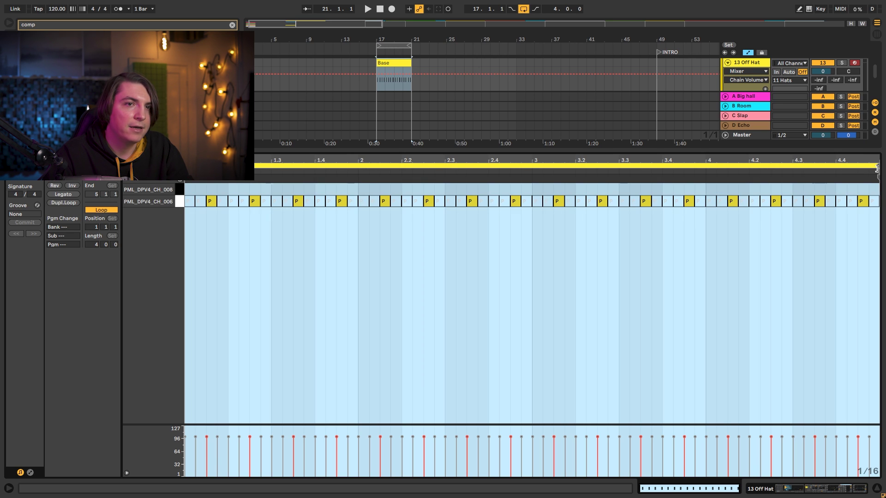
{"action": "left_click_drag", "start_coordinate": [877, 169], "coordinate": [361, 157]}
{"action": "left_click", "coordinate": [304, 224]}
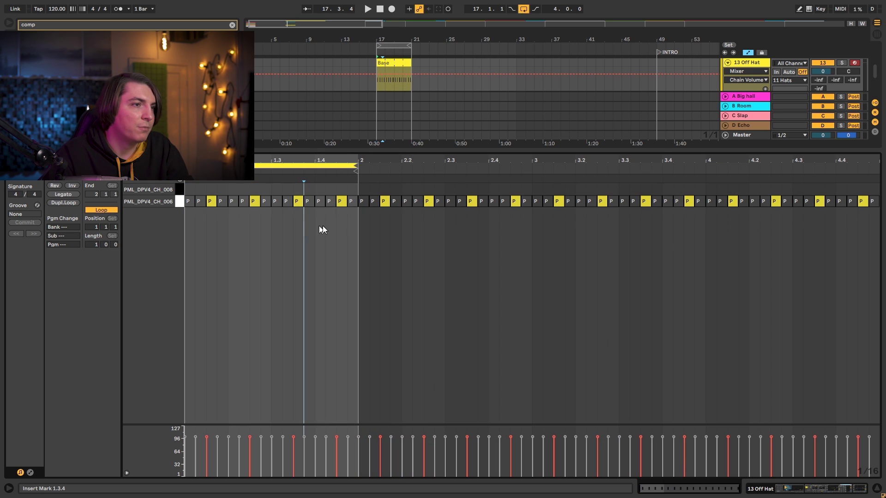
Select the notes in the clip's first bar, shift them up to the PML_DPV4_CH_008 row and return to the device chain.
{"action": "left_click_drag", "start_coordinate": [354, 223], "coordinate": [143, 189]}
{"action": "left_click_drag", "start_coordinate": [207, 203], "coordinate": [212, 194]}
{"action": "key", "text": "shift+Tab"}
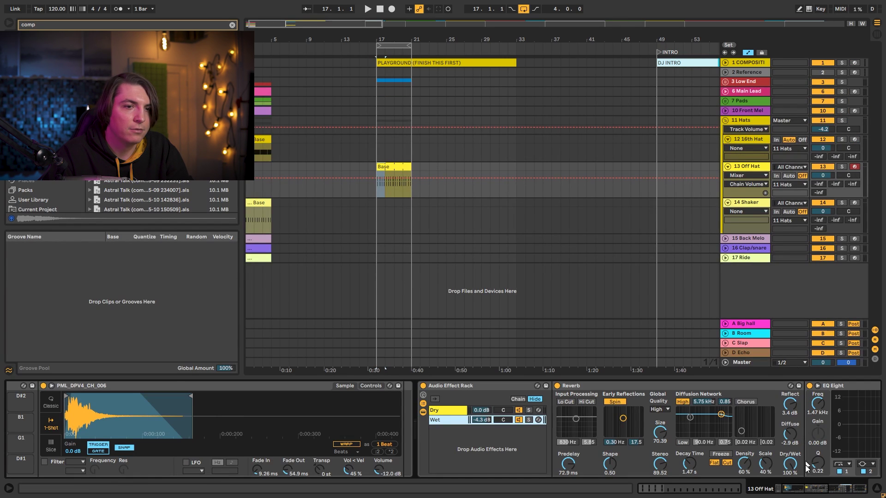
Lower the Off Hat track's volume to -5.3 dB and set the PML_DPV4_CH_008 sample's fade-out to 5.56 ms.
{"action": "left_click", "coordinate": [813, 491]}
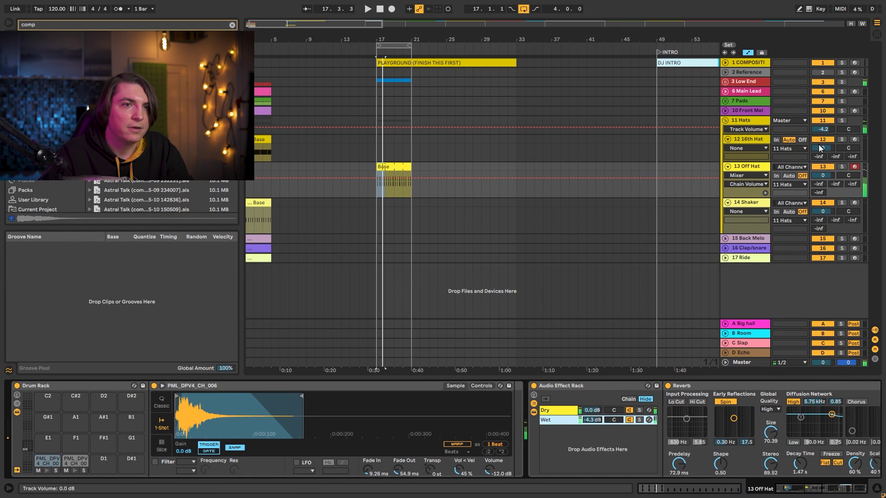
{"action": "left_click_drag", "start_coordinate": [822, 148], "coordinate": [823, 175]}
{"action": "key", "text": "space"}
{"action": "key", "text": "space"}
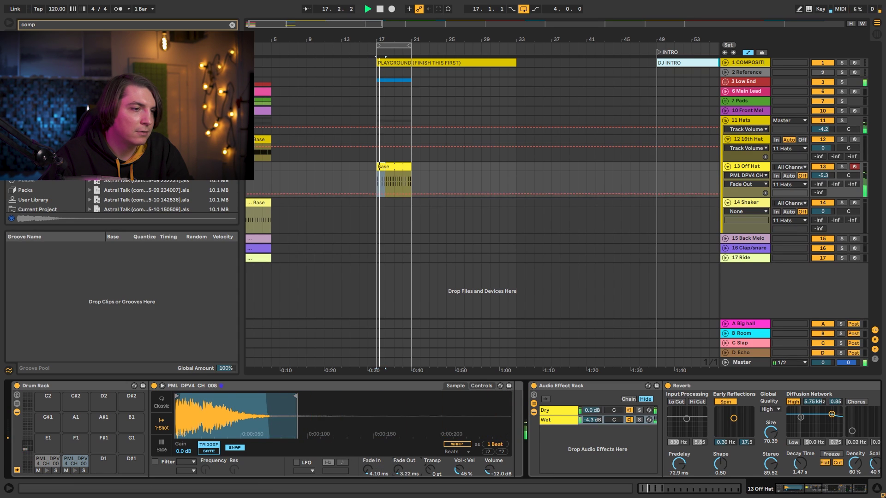
{"action": "left_click_drag", "start_coordinate": [398, 470], "coordinate": [400, 471]}
{"action": "key", "text": "space"}
Search the browser for "ove" and insert an Overdrive between the Drum Rack and the Audio Effect Rack.
{"action": "key", "text": "super+f"}
{"action": "type", "text": "ove"}
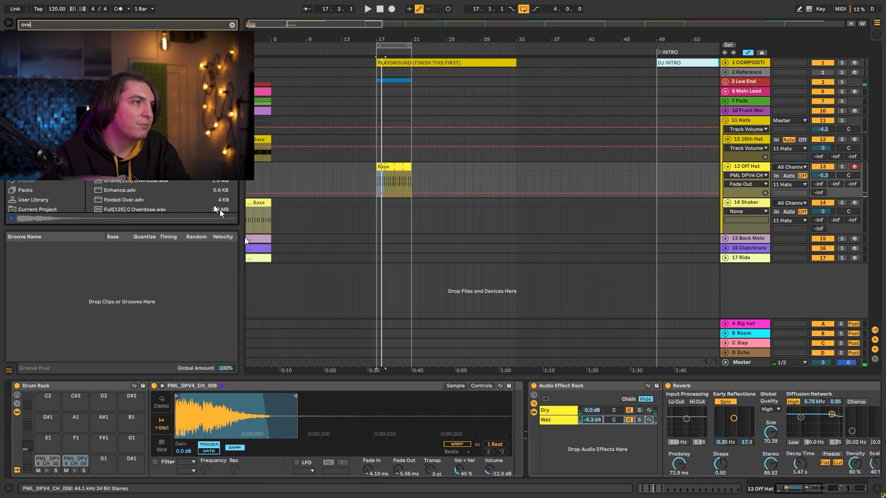
{"action": "left_click_drag", "start_coordinate": [499, 326], "coordinate": [567, 418]}
Set the Overdrive's drive to 32%, tone to 60%, dynamics to 31% and dry/wet to 11% while comparing it against bypass.
{"action": "key", "text": "space"}
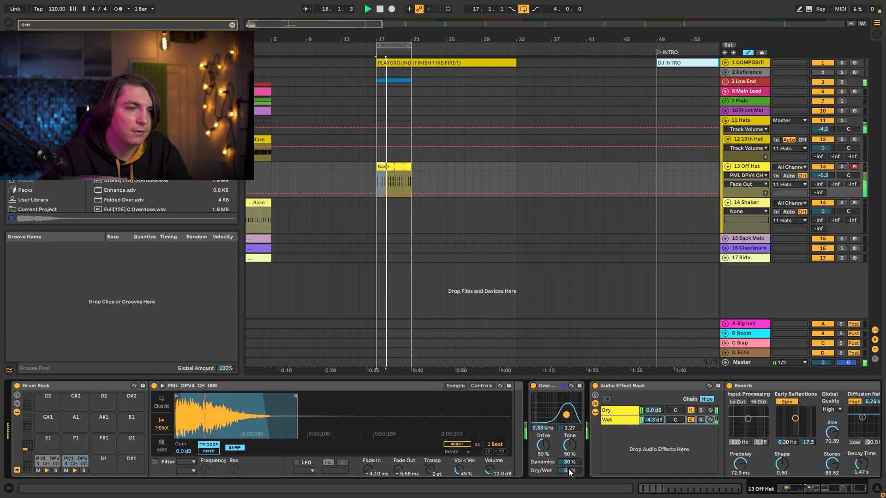
{"action": "left_click_drag", "start_coordinate": [570, 471], "coordinate": [570, 489]}
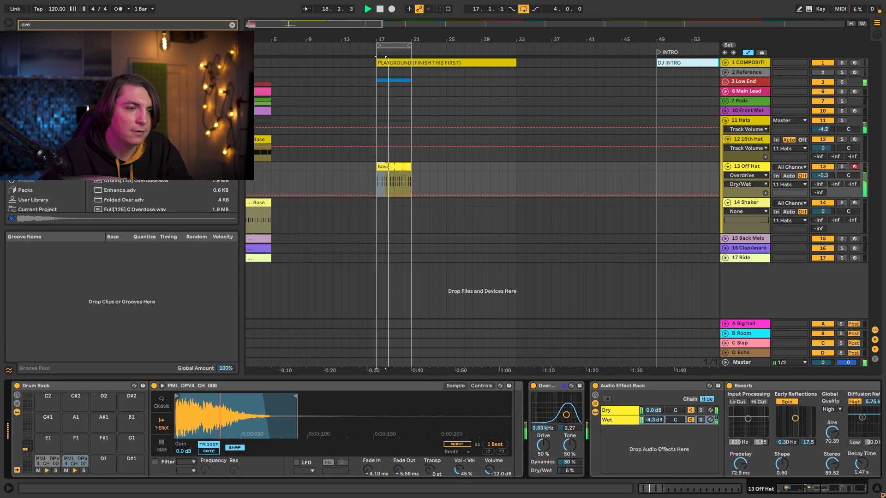
{"action": "left_click", "coordinate": [533, 387]}
{"action": "left_click", "coordinate": [533, 386]}
{"action": "mouse_move", "coordinate": [569, 462]}
{"action": "left_mouse_down"}
{"action": "mouse_move", "coordinate": [543, 461]}
{"action": "mouse_move", "coordinate": [570, 450]}
{"action": "mouse_move", "coordinate": [570, 467]}
{"action": "left_mouse_up"}
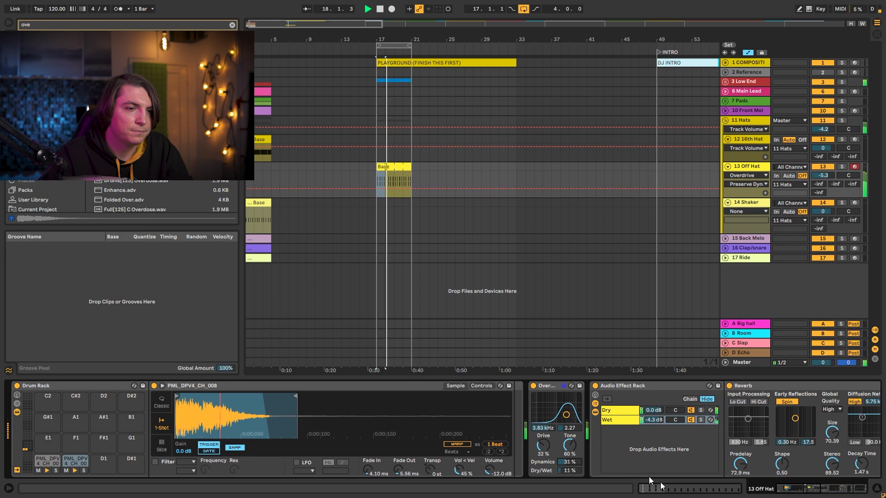
{"action": "key", "text": "space"}
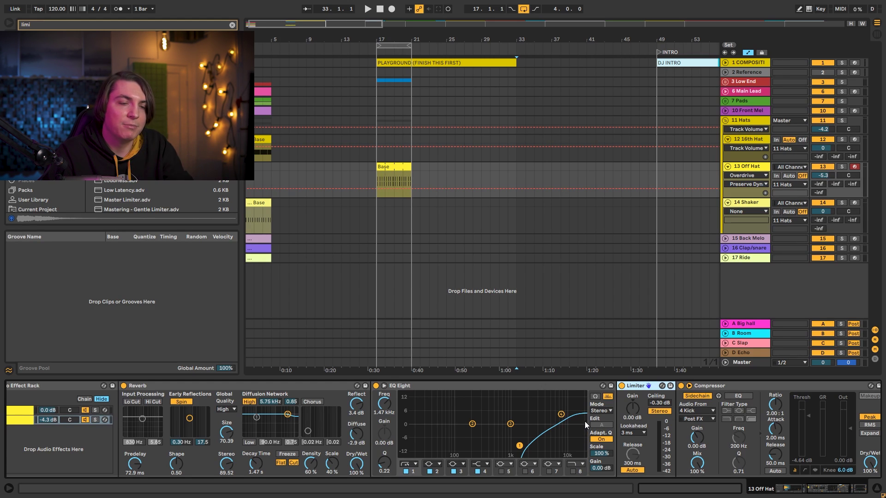
Set the Wet chain Limiter's ceiling to -24 dB and gain to 2 dB, and lower the Wet chain's volume to -6.2 dB.
{"action": "left_click", "coordinate": [385, 185]}
{"action": "key", "text": "space"}
{"action": "left_click_drag", "start_coordinate": [659, 403], "coordinate": [659, 474]}
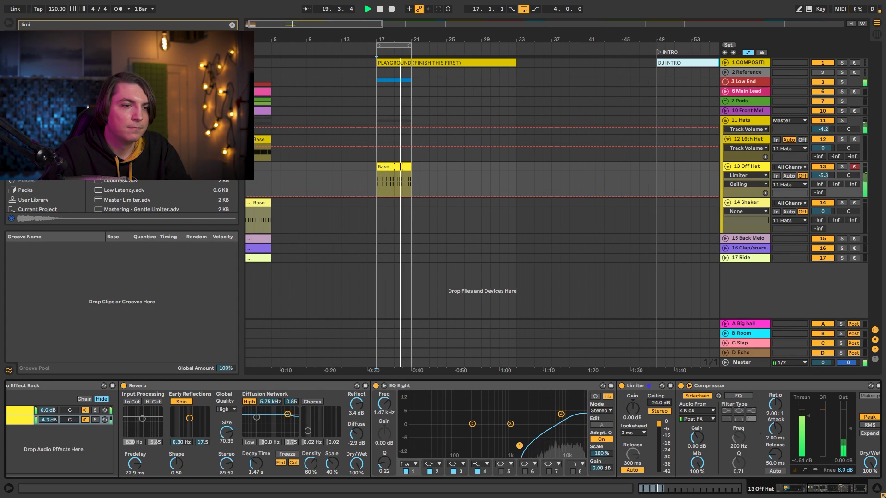
{"action": "left_click_drag", "start_coordinate": [632, 409], "coordinate": [633, 404]}
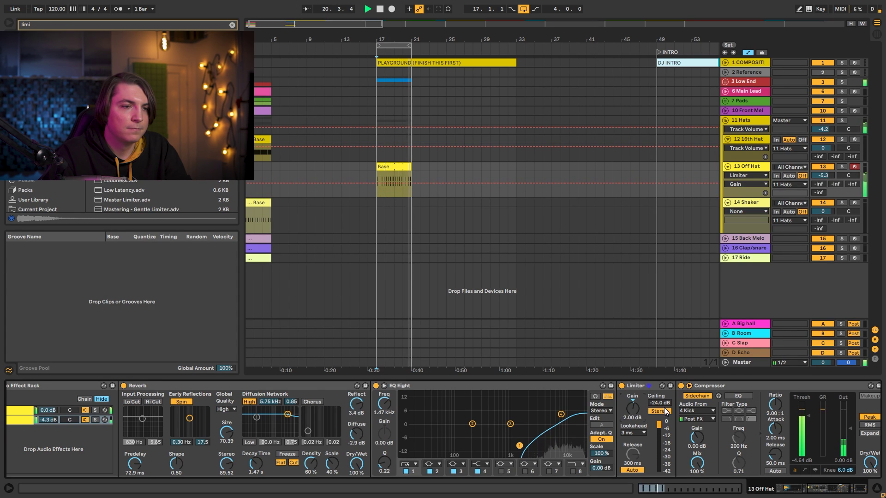
{"action": "left_click_drag", "start_coordinate": [48, 420], "coordinate": [48, 425]}
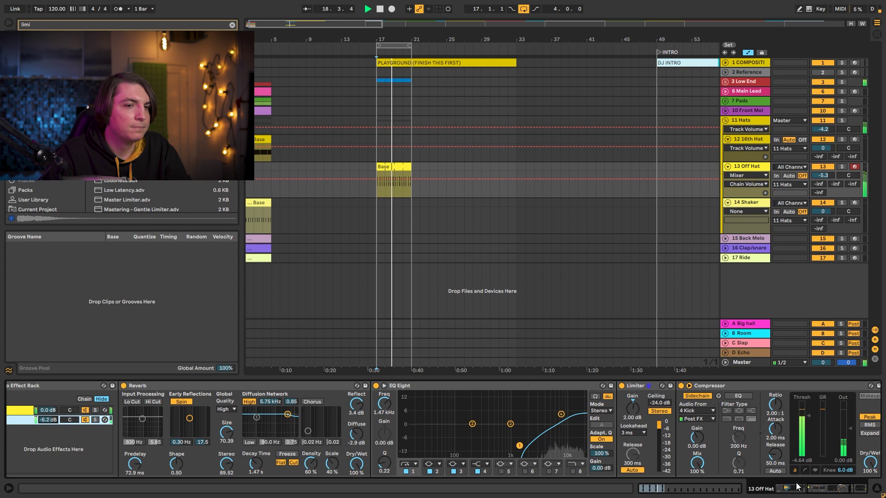
Shape the EQ Eight at the end of the chain with band 1's low cut at 612 Hz and band 4 lowered.
{"action": "left_click", "coordinate": [850, 488]}
{"action": "key", "text": "space"}
{"action": "left_click_drag", "start_coordinate": [636, 432], "coordinate": [706, 445]}
{"action": "left_click_drag", "start_coordinate": [758, 412], "coordinate": [758, 423]}
{"action": "left_click_drag", "start_coordinate": [706, 446], "coordinate": [707, 452]}
{"action": "key", "text": "space"}
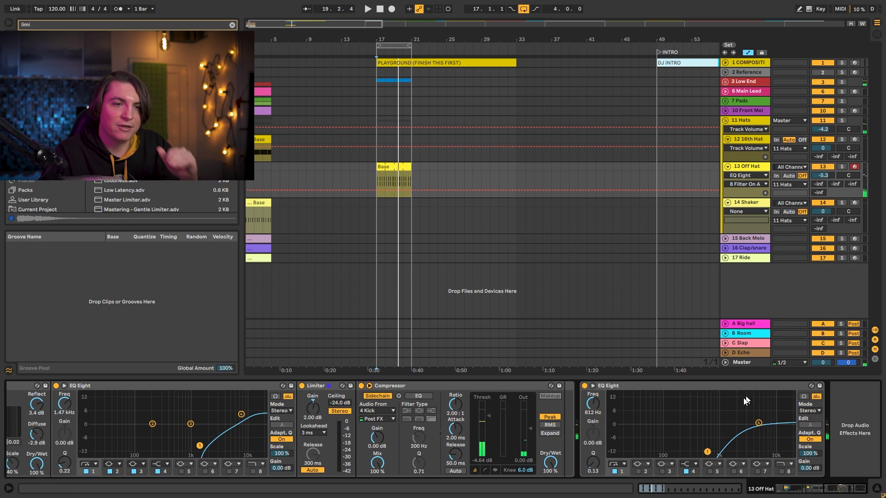
Enable band 3 of the final EQ Eight as a -4.34 dB dip at 6.53 kHz with Q 2.94 and audition it.
{"action": "key", "text": "space"}
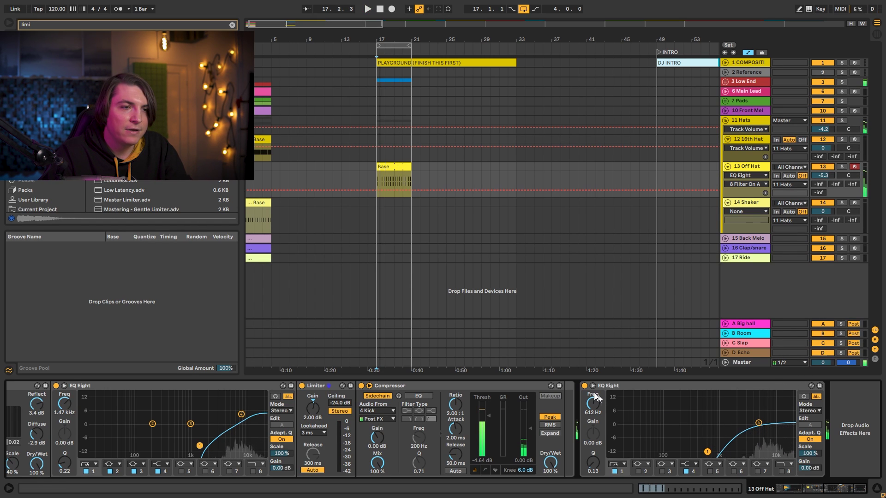
{"action": "left_click", "coordinate": [662, 470]}
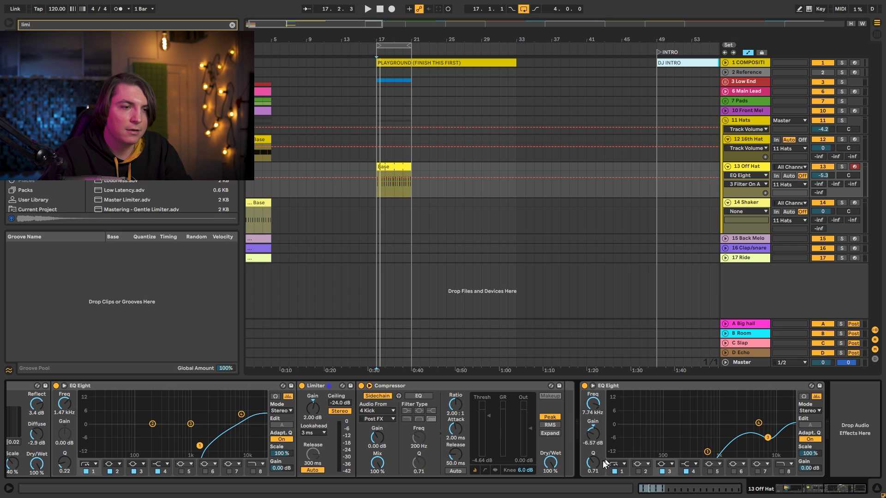
{"action": "key", "text": "space"}
{"action": "mouse_move", "coordinate": [768, 437]}
{"action": "left_mouse_down"}
{"action": "mouse_move", "coordinate": [777, 437]}
{"action": "mouse_move", "coordinate": [763, 434]}
{"action": "left_mouse_up"}
{"action": "key", "text": "space"}
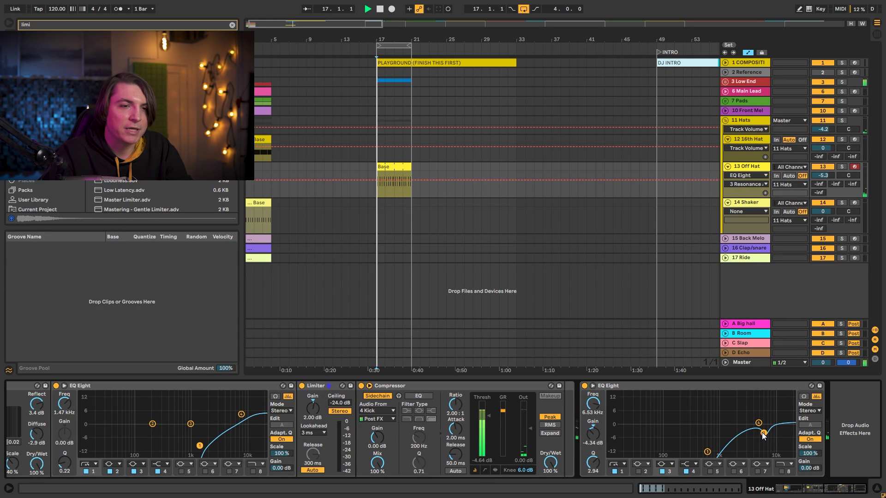
{"action": "key", "text": "space"}
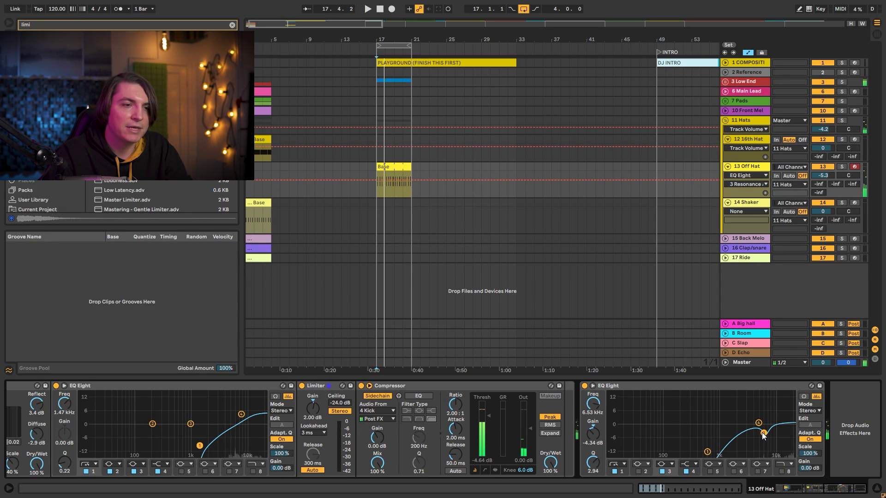
Clear the browser search, insert an LFO after the Overdrive and map it to the Overdrive's Drive.
{"action": "scroll", "coordinate": [690, 428], "scroll_direction": "up", "scroll_amount": 10}
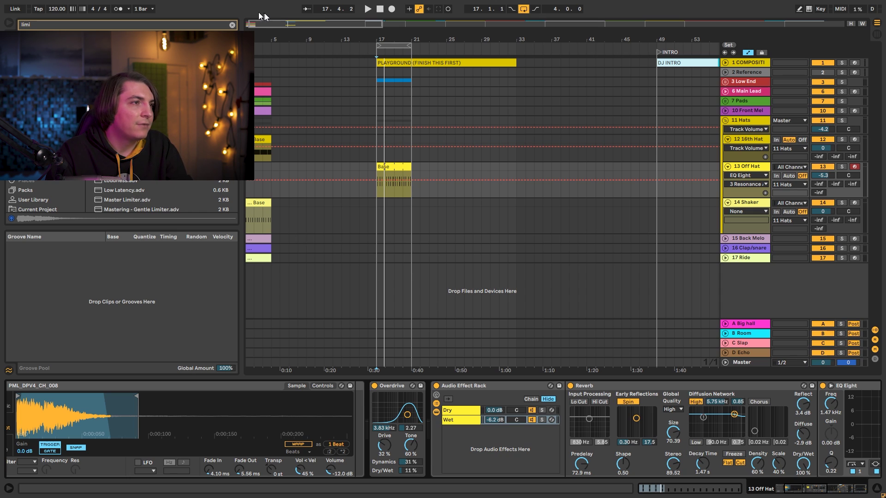
{"action": "left_click", "coordinate": [232, 25]}
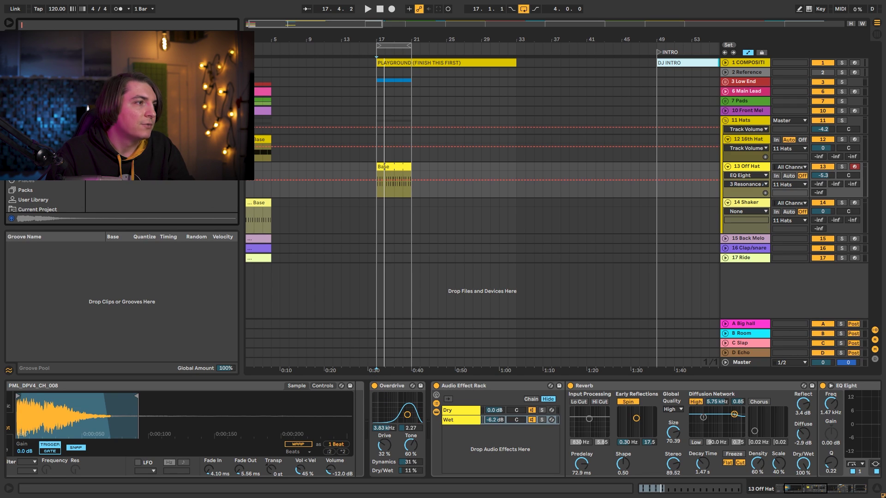
{"action": "key", "text": "Escape"}
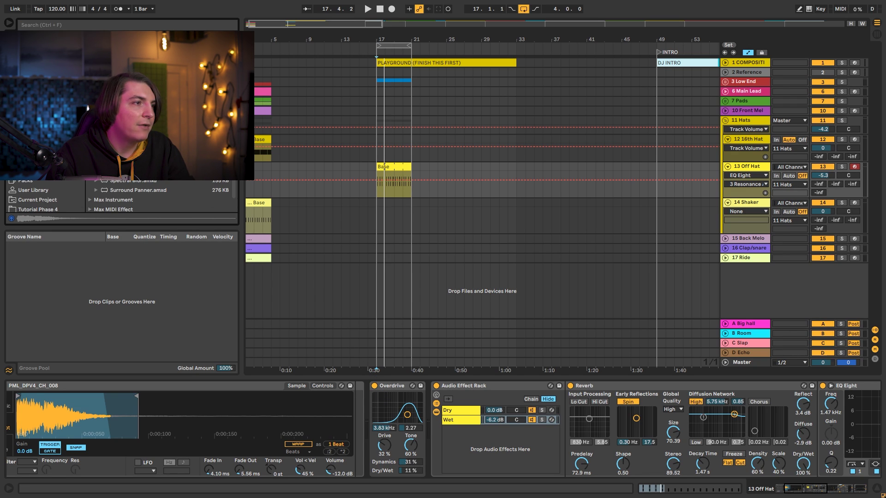
{"action": "left_click_drag", "start_coordinate": [429, 336], "coordinate": [452, 401]}
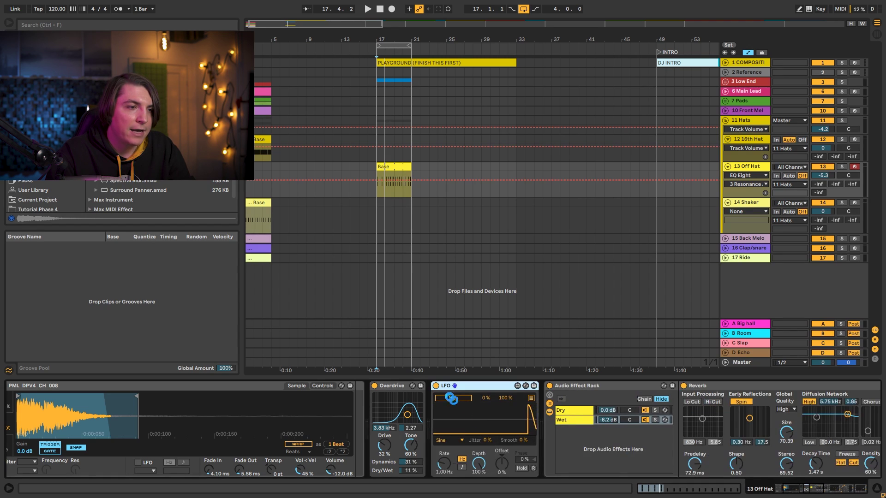
{"action": "left_click", "coordinate": [392, 447]}
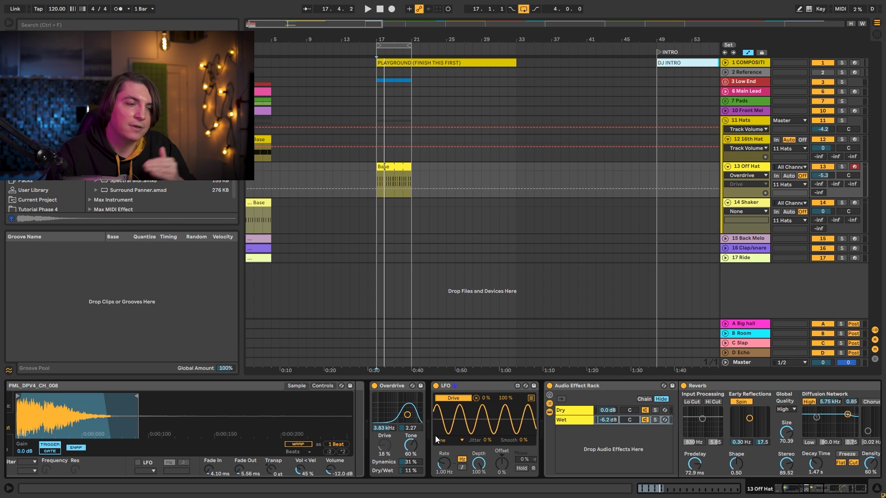
Solo the Off Hat track and set the LFO to the Up waveform with a tempo-synced rate of 1.
{"action": "left_click", "coordinate": [842, 167]}
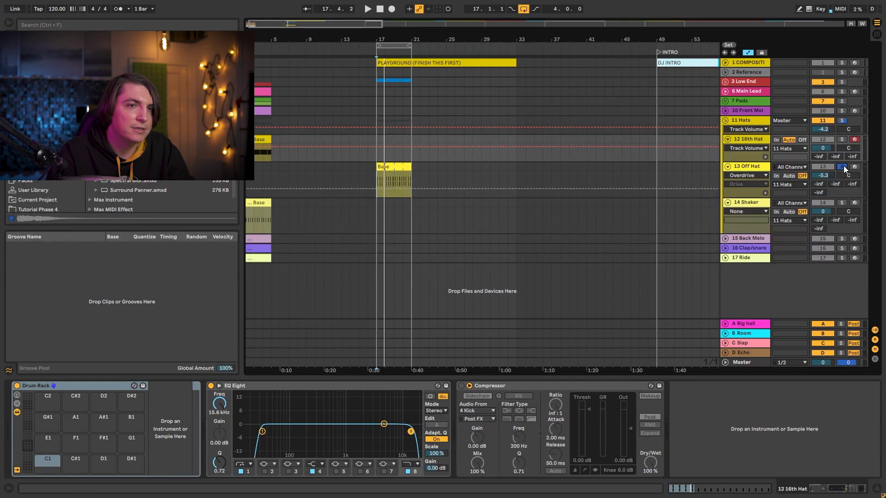
{"action": "left_click", "coordinate": [741, 167]}
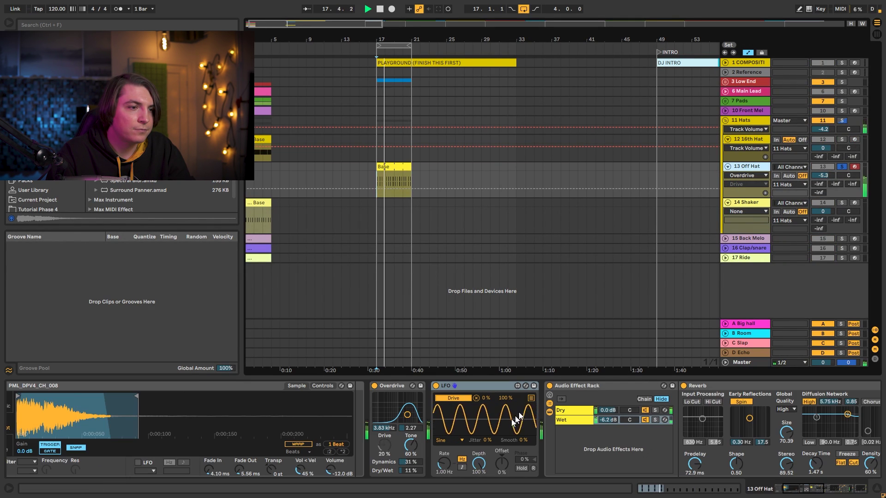
{"action": "scroll", "coordinate": [460, 441], "scroll_direction": "down", "scroll_amount": 1}
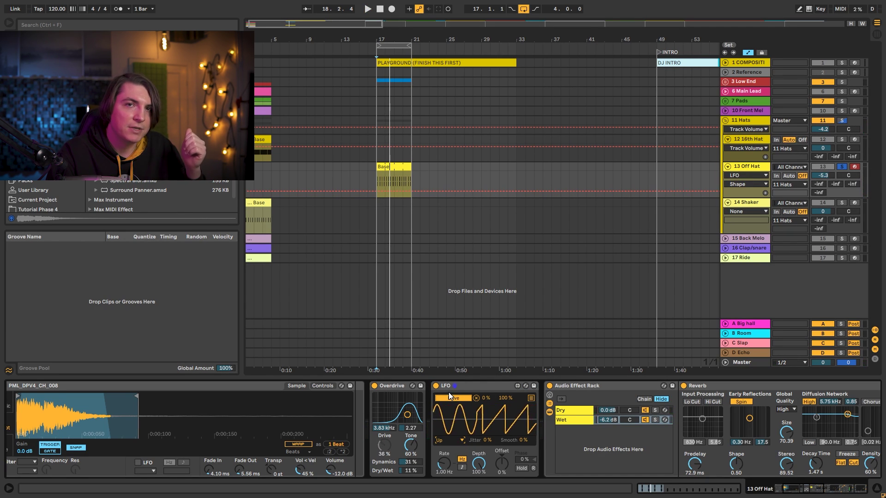
{"action": "left_click", "coordinate": [462, 468]}
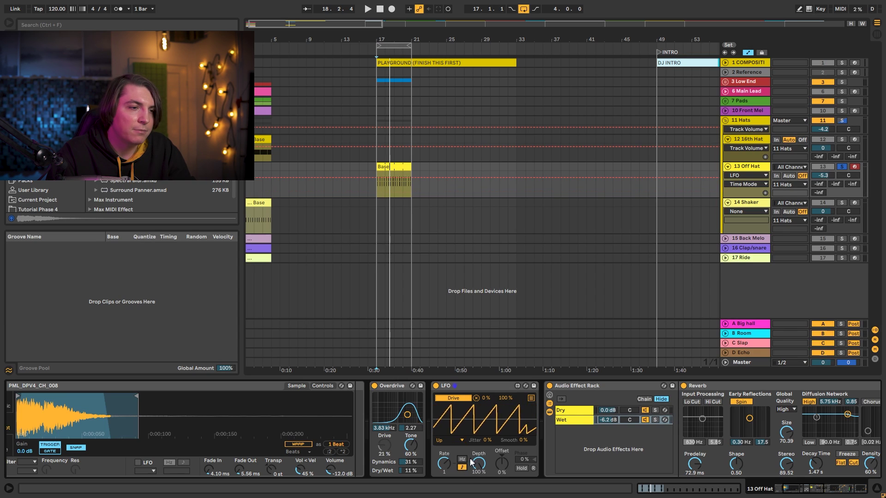
{"action": "key", "text": "space"}
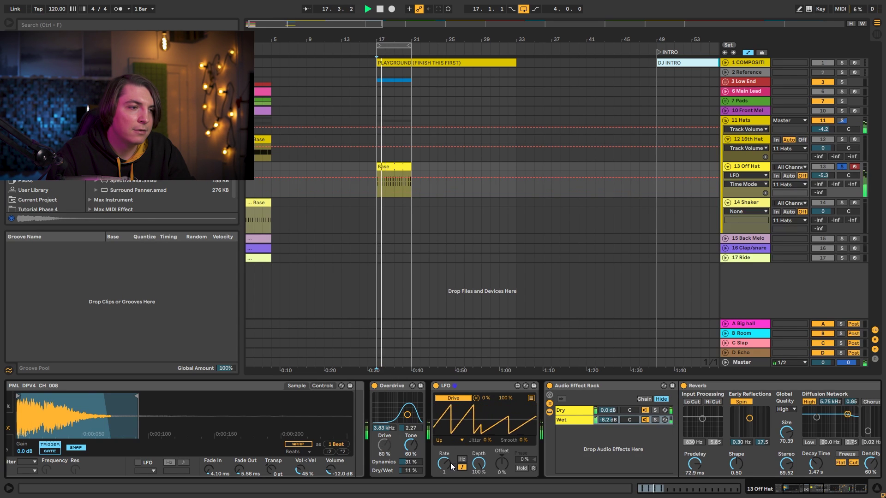
Set the LFO's depth to 26.8% and offset to -41%, and unsolo the Off Hat to hear it with the kick.
{"action": "mouse_move", "coordinate": [478, 463]}
{"action": "left_mouse_down"}
{"action": "mouse_move", "coordinate": [478, 489]}
{"action": "mouse_move", "coordinate": [501, 473]}
{"action": "mouse_move", "coordinate": [502, 491]}
{"action": "mouse_move", "coordinate": [502, 453]}
{"action": "mouse_move", "coordinate": [479, 470]}
{"action": "left_mouse_up"}
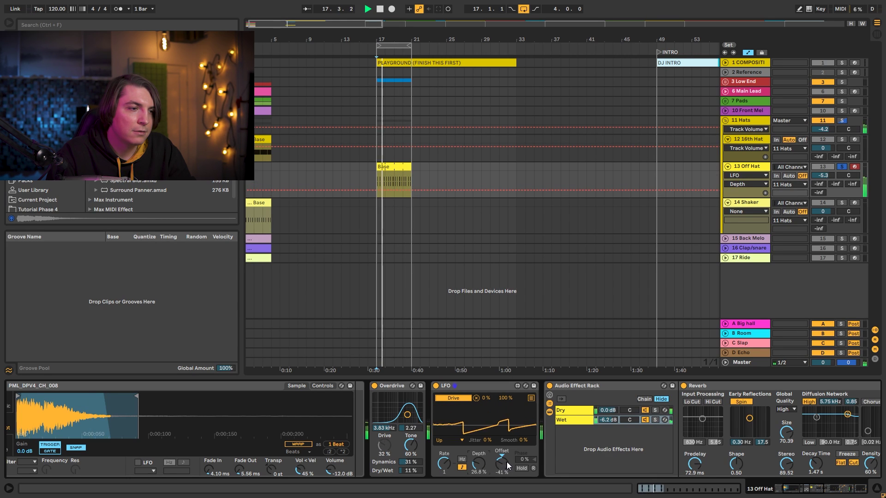
{"action": "left_click", "coordinate": [507, 461]}
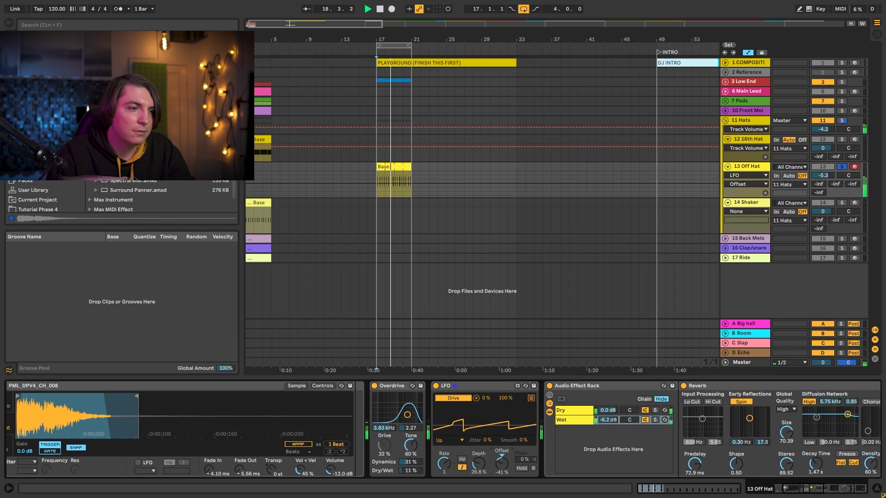
{"action": "key", "text": "space"}
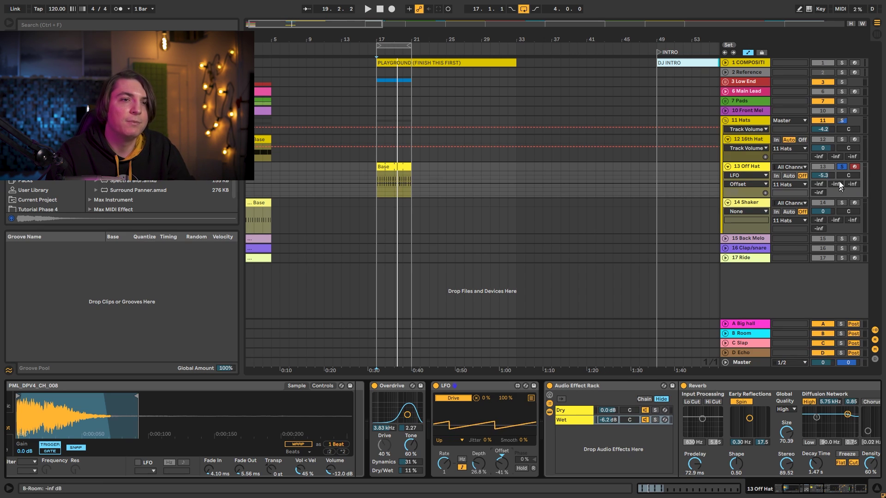
{"action": "left_click", "coordinate": [840, 167]}
{"action": "key", "text": "space"}
{"action": "left_click_drag", "start_coordinate": [394, 40], "coordinate": [396, 57]}
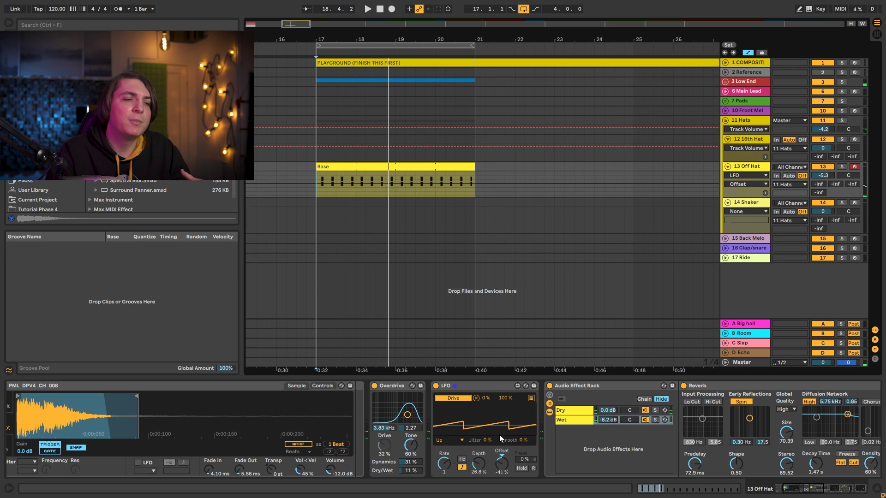
Load the PML_DPV4_SHAKER_004 sample onto the C1 pad of the Shaker track's Drum Rack.
{"action": "left_click_drag", "start_coordinate": [797, 489], "coordinate": [784, 489]}
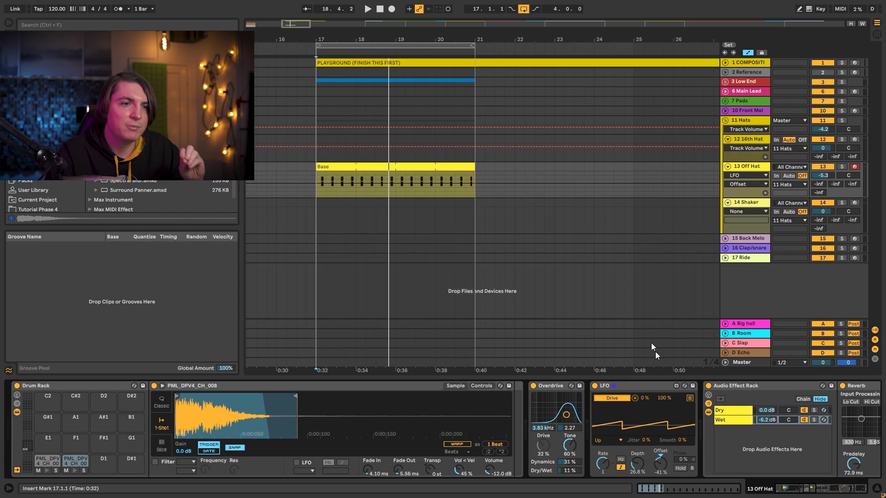
{"action": "left_click_drag", "start_coordinate": [419, 39], "coordinate": [431, 27]}
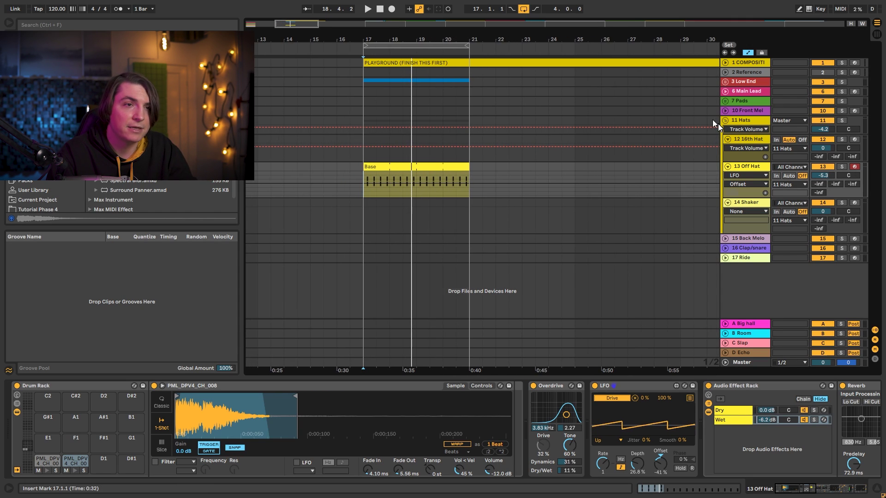
{"action": "left_click", "coordinate": [752, 166]}
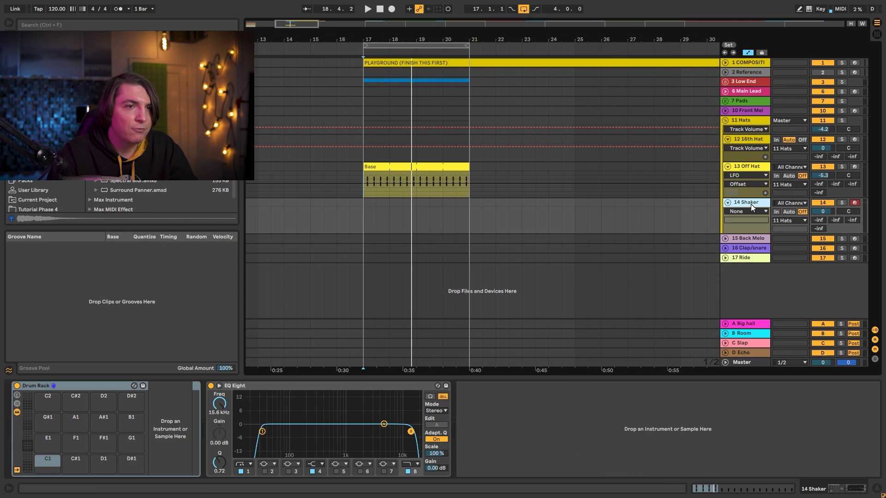
{"action": "left_click", "coordinate": [751, 204]}
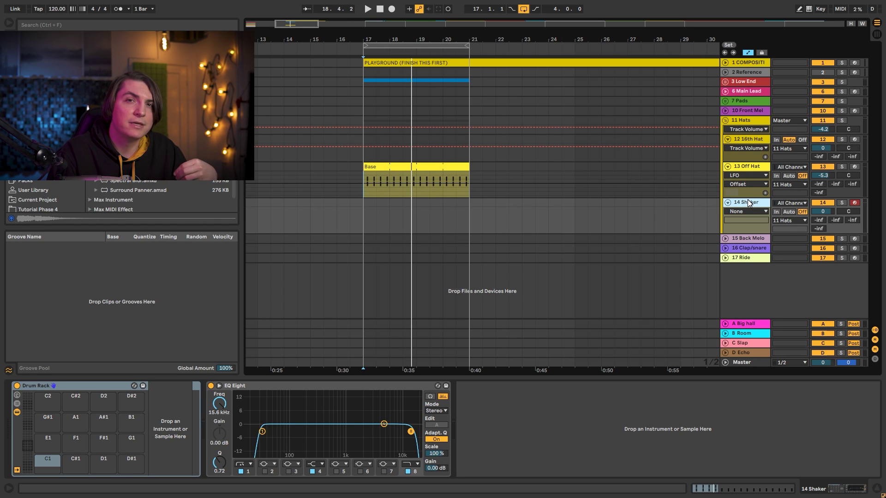
{"action": "left_click", "coordinate": [215, 185]}
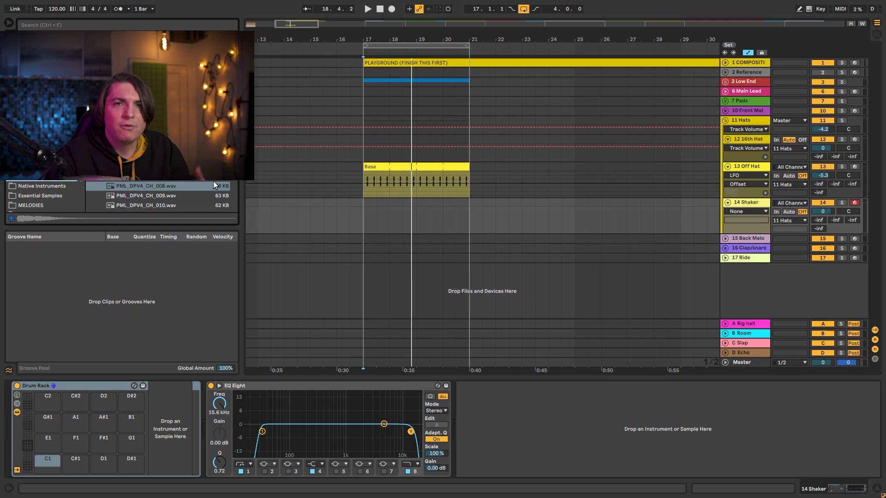
{"action": "scroll", "coordinate": [213, 178], "scroll_direction": "down", "scroll_amount": 10}
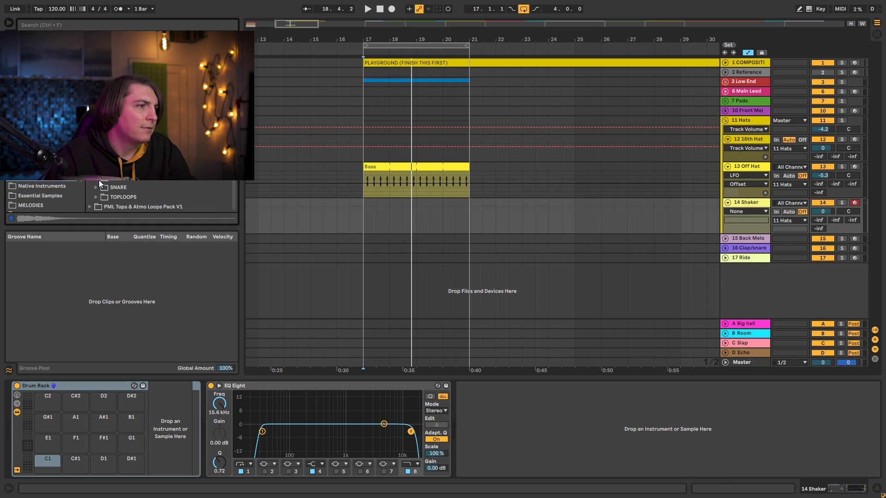
{"action": "scroll", "coordinate": [100, 182], "scroll_direction": "up", "scroll_amount": 3}
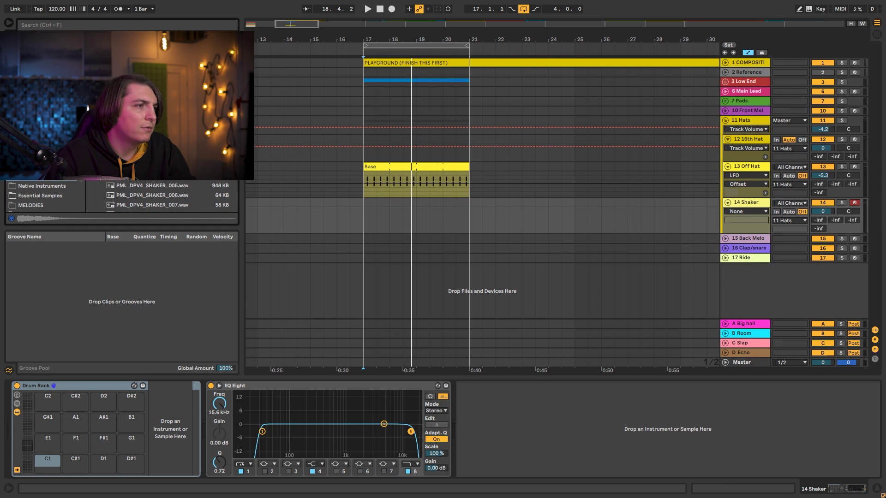
{"action": "left_click", "coordinate": [166, 186]}
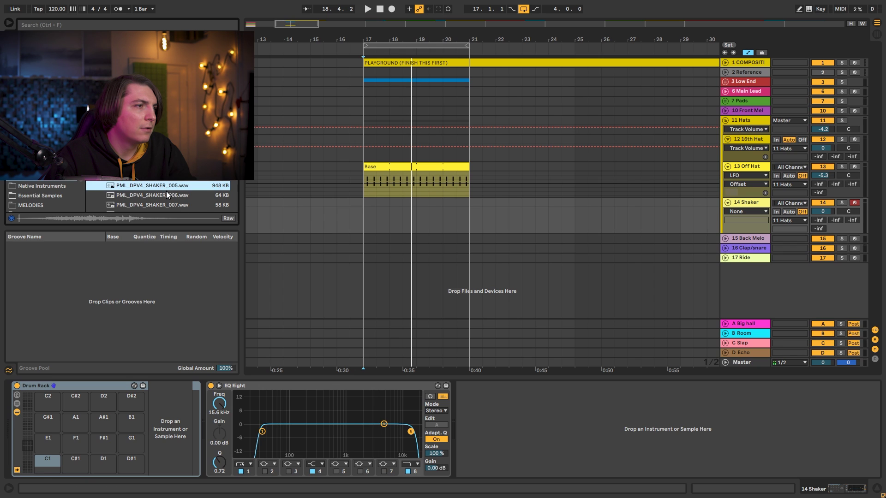
{"action": "left_click_drag", "start_coordinate": [165, 179], "coordinate": [51, 462]}
Move the Shaker's Base clip to bar 17 and lower the track volume to -16.1 dB during playback.
{"action": "left_click_drag", "start_coordinate": [444, 38], "coordinate": [442, 16]}
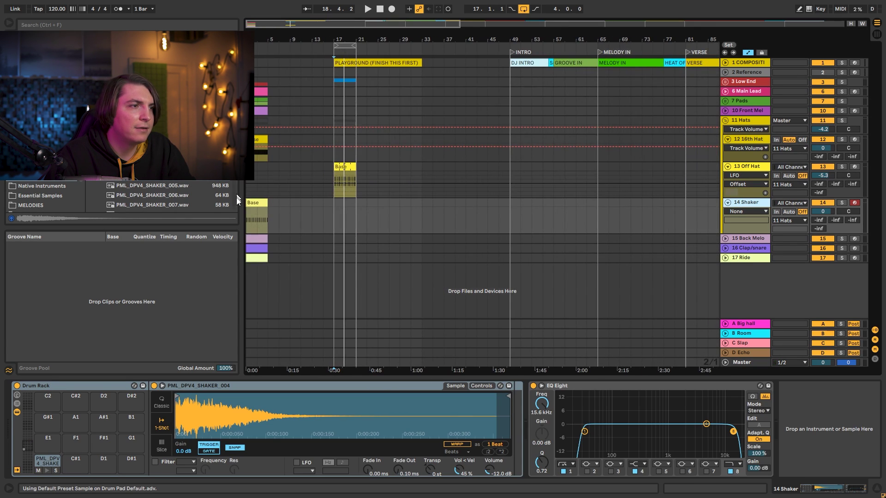
{"action": "left_click_drag", "start_coordinate": [259, 202], "coordinate": [347, 203]}
{"action": "mouse_move", "coordinate": [358, 42]}
{"action": "left_mouse_down"}
{"action": "mouse_move", "coordinate": [397, 64]}
{"action": "mouse_move", "coordinate": [345, 44]}
{"action": "left_mouse_up"}
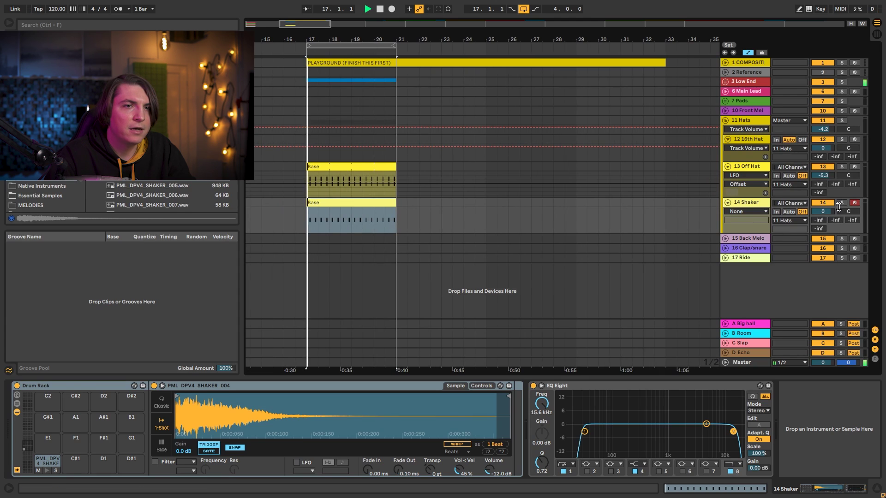
{"action": "left_click_drag", "start_coordinate": [822, 211], "coordinate": [823, 231]}
{"action": "key", "text": "space"}
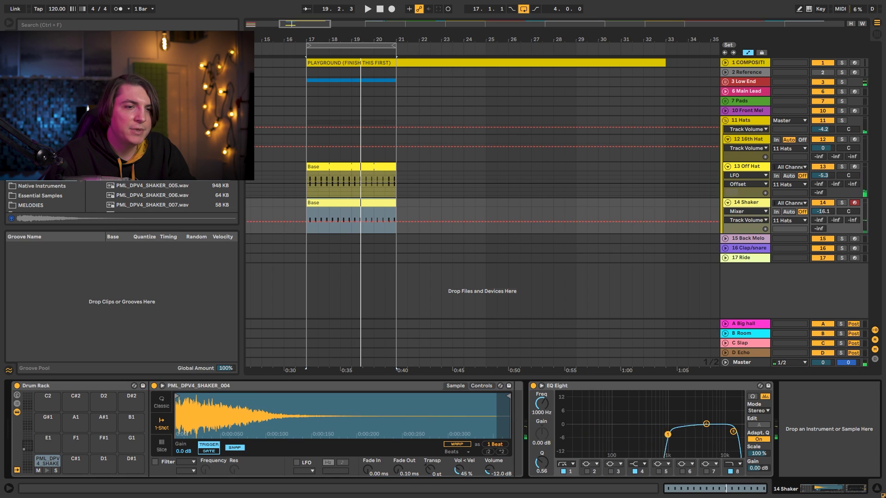
Turn off band 8 of the Shaker's EQ Eight, play the loop and review the Off Hat's effect chain.
{"action": "left_click", "coordinate": [731, 471]}
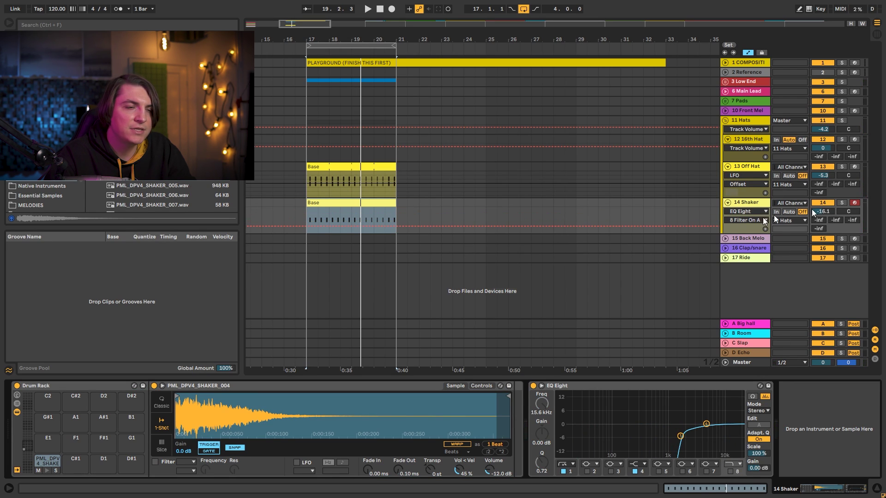
{"action": "key", "text": "space"}
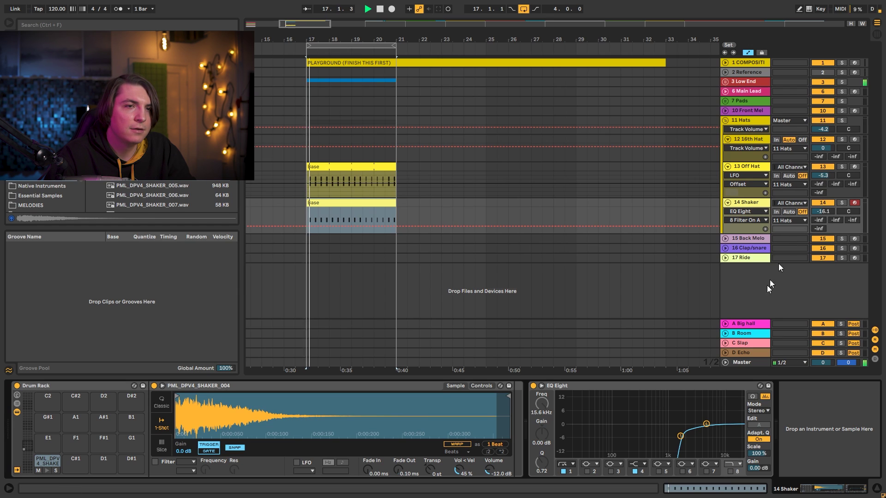
{"action": "left_click", "coordinate": [754, 168]}
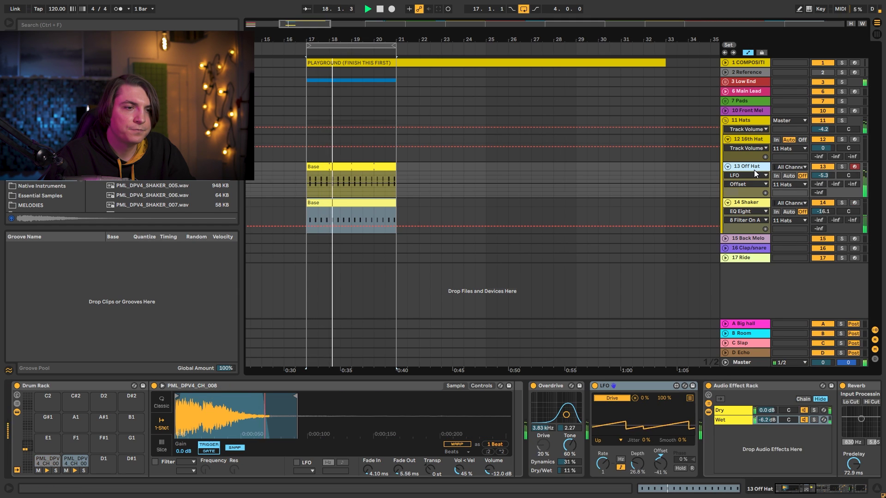
{"action": "left_click", "coordinate": [826, 493]}
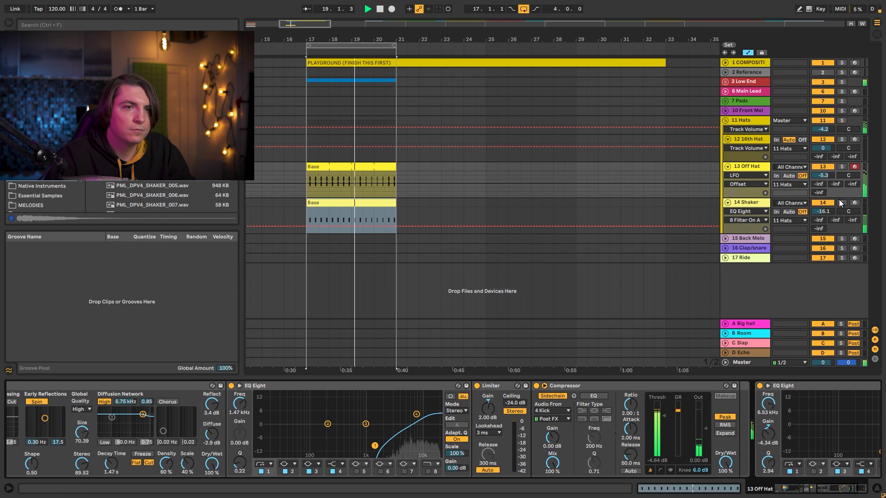
{"action": "left_click", "coordinate": [760, 207]}
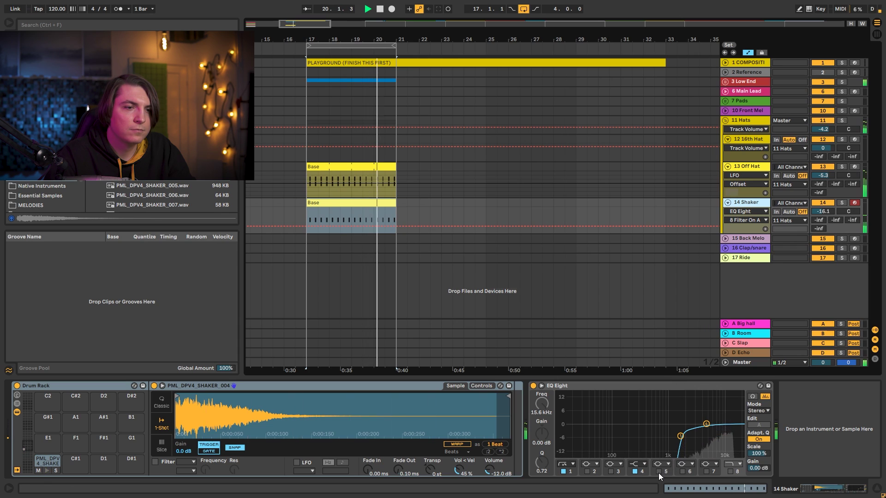
Shape the Shaker's EQ Eight with a band 5 dip around 7 kHz, Q 1.34, and a 1.07 kHz low cut, with track volume -10.9 dB.
{"action": "left_click_drag", "start_coordinate": [613, 424], "coordinate": [714, 441]}
{"action": "left_click_drag", "start_coordinate": [820, 211], "coordinate": [821, 201]}
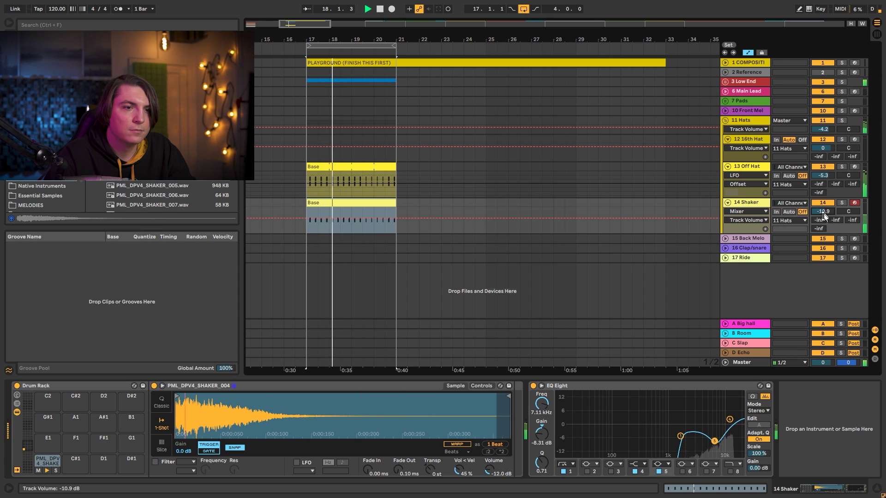
{"action": "left_click_drag", "start_coordinate": [543, 463], "coordinate": [542, 454]}
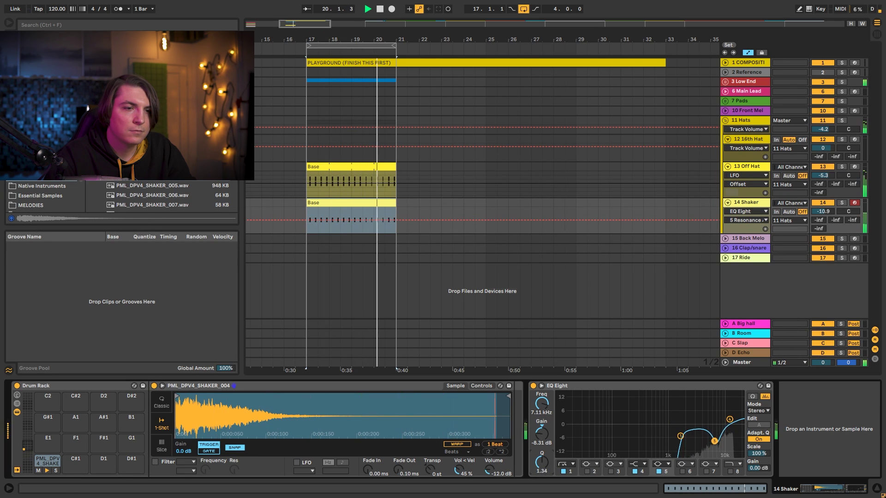
{"action": "left_click_drag", "start_coordinate": [715, 441], "coordinate": [670, 441]}
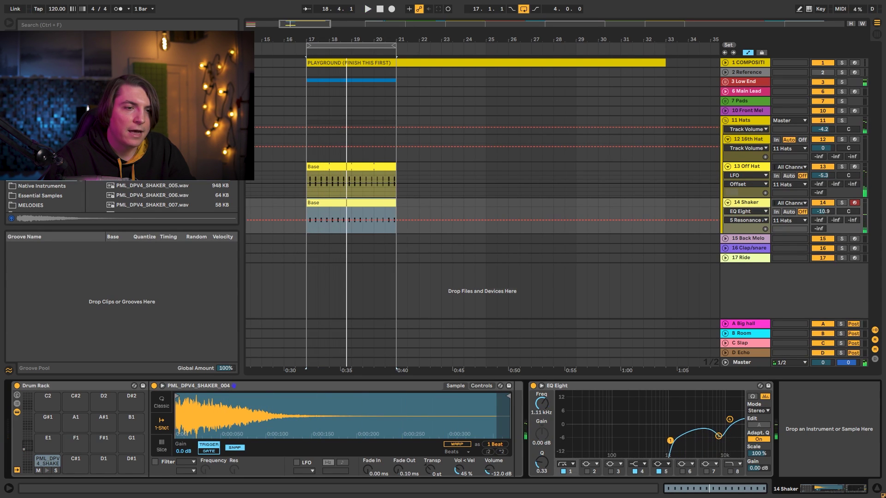
{"action": "key", "text": "space"}
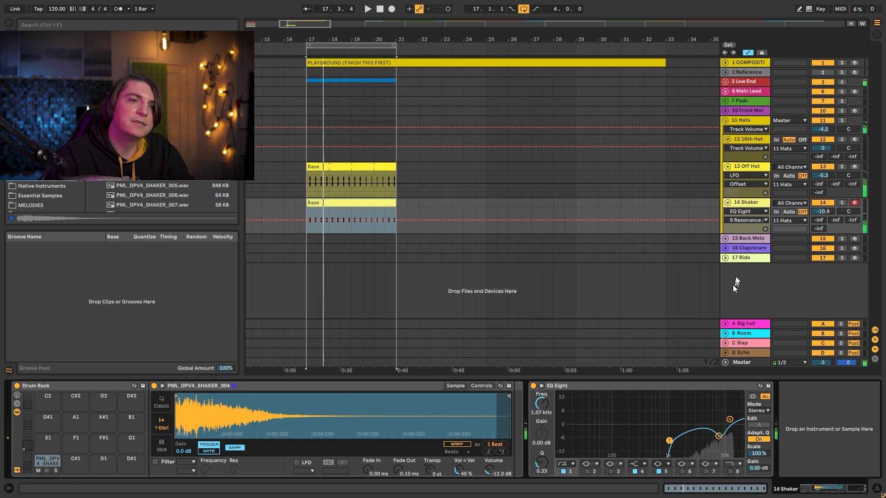
Enable the Glue Compressor on the Hats group, adjust its attack, and set threshold to -20.6 dB and makeup to 1.43 dB.
{"action": "left_click", "coordinate": [751, 121]}
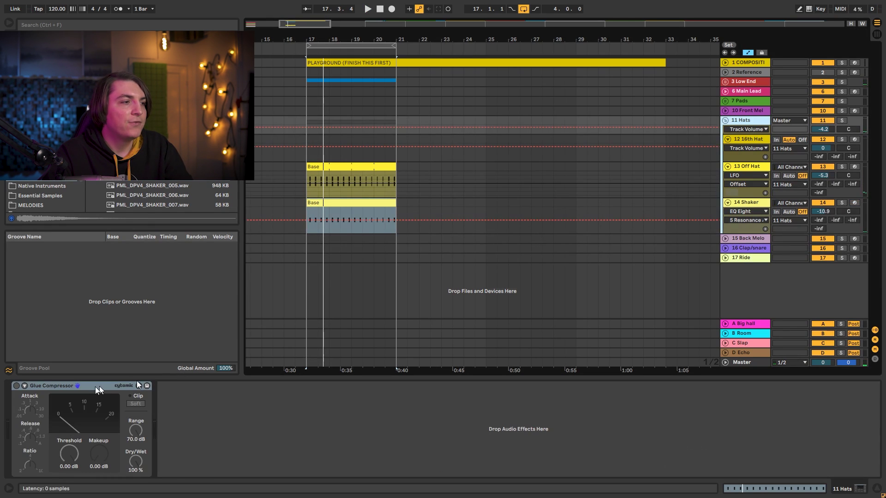
{"action": "left_click", "coordinate": [16, 385]}
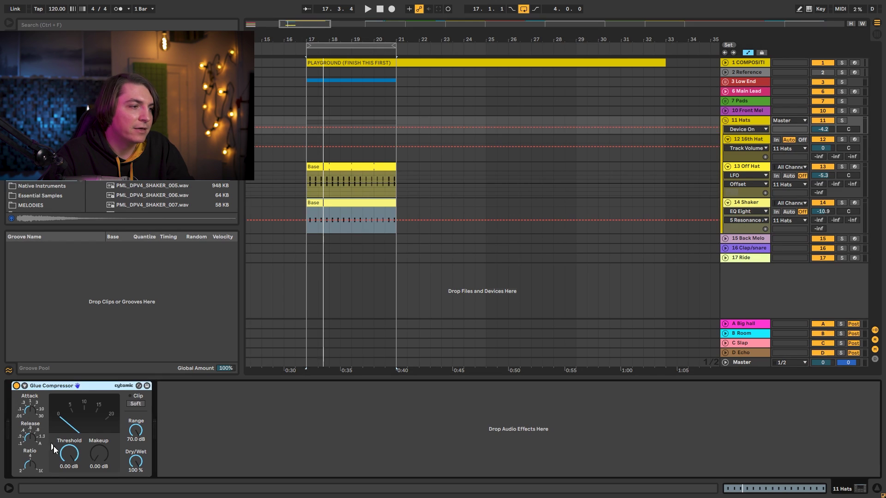
{"action": "key", "text": "space"}
{"action": "left_click_drag", "start_coordinate": [68, 456], "coordinate": [69, 458]}
{"action": "left_click_drag", "start_coordinate": [97, 455], "coordinate": [98, 452]}
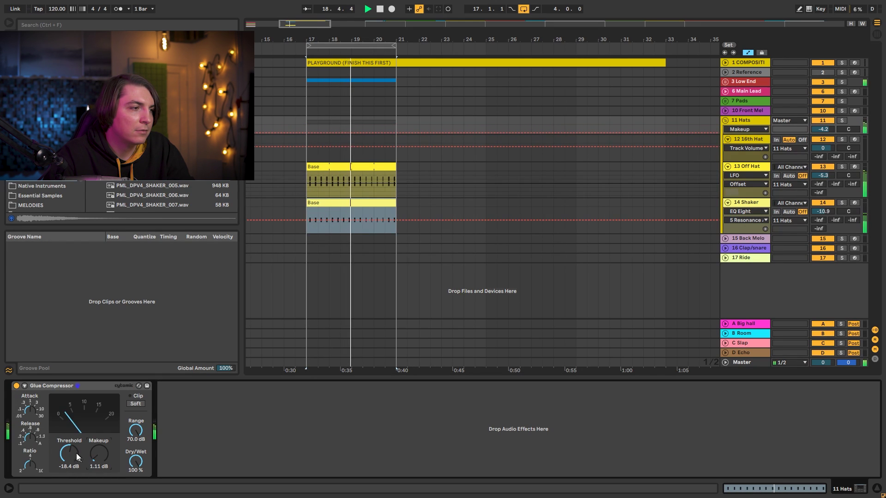
{"action": "left_click", "coordinate": [30, 410]}
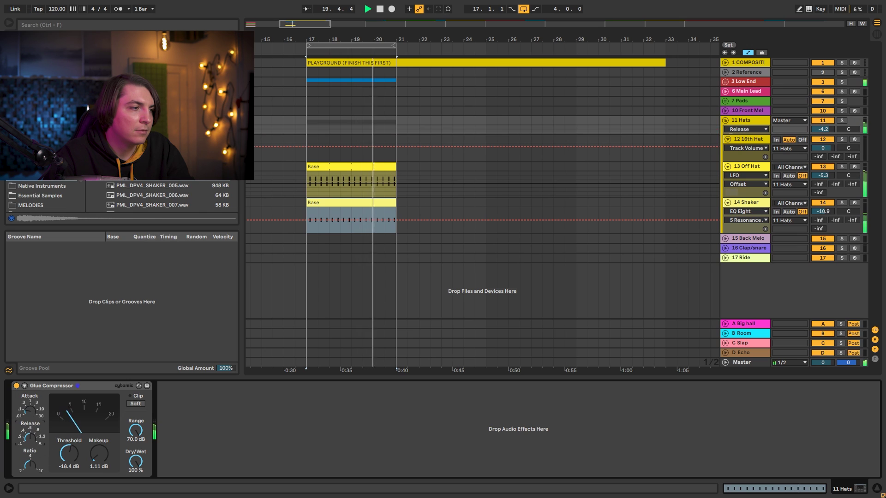
{"action": "left_click_drag", "start_coordinate": [66, 460], "coordinate": [98, 458]}
{"action": "key", "text": "space"}
Find the Overdrive effect in the browser, insert it before the Hats group's Glue Compressor and play the loop.
{"action": "key", "text": "ctrl+f"}
{"action": "type", "text": "ov"}
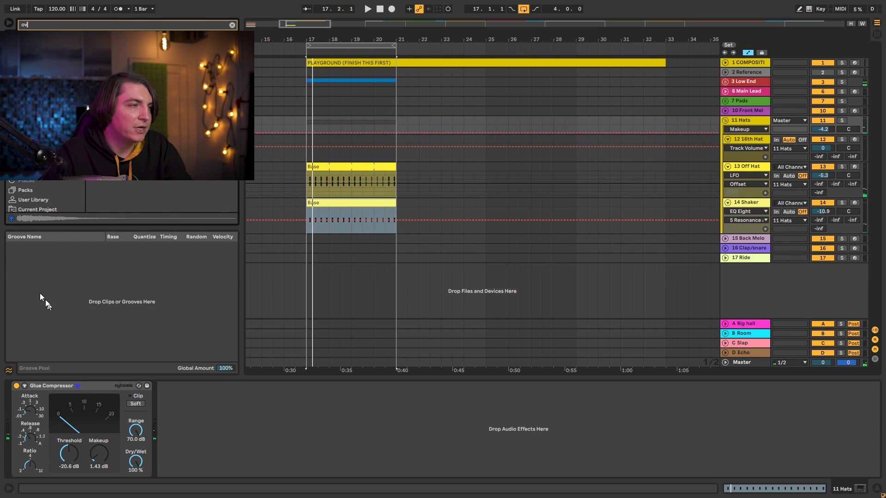
{"action": "type", "text": "e"}
{"action": "key", "text": "Return"}
{"action": "key", "text": "space"}
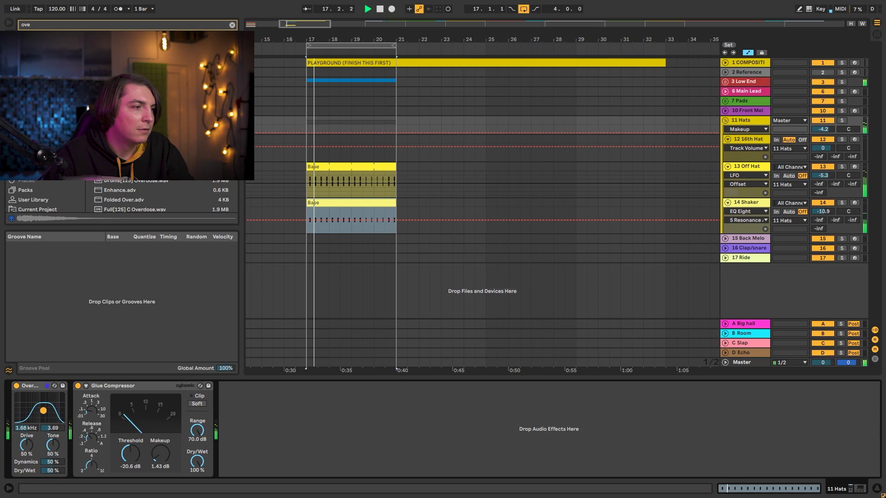
Set the Overdrive to 3.34 kHz, bandwidth 4.57, drive 26%, tone 62%, dynamics 8.6% and dry/wet 6%, comparing it bypassed.
{"action": "left_click_drag", "start_coordinate": [54, 466], "coordinate": [55, 477]}
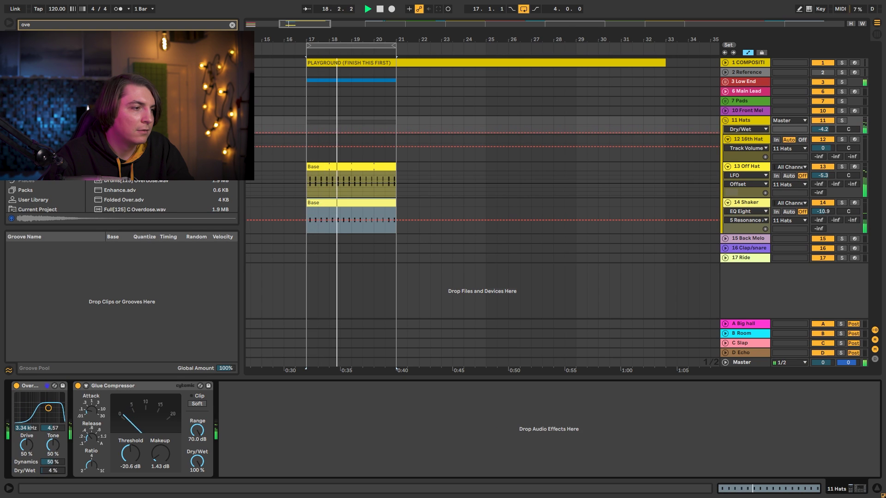
{"action": "left_click_drag", "start_coordinate": [53, 445], "coordinate": [50, 476]}
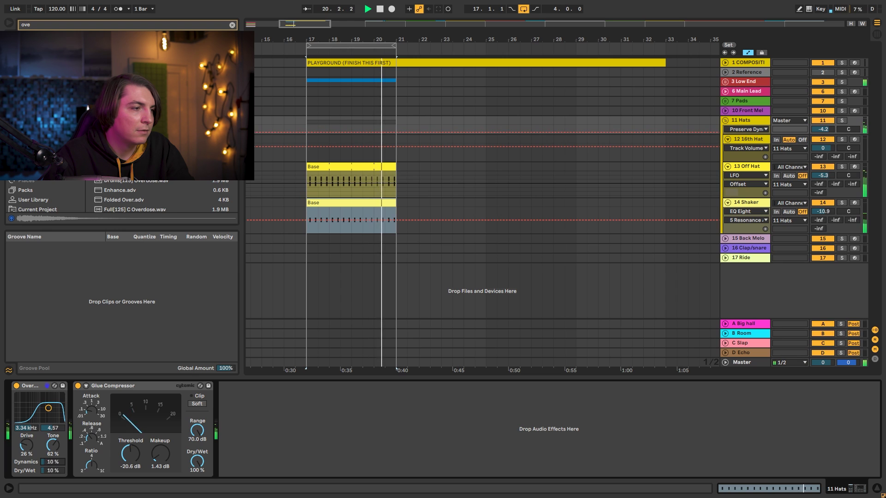
{"action": "left_click", "coordinate": [17, 386]}
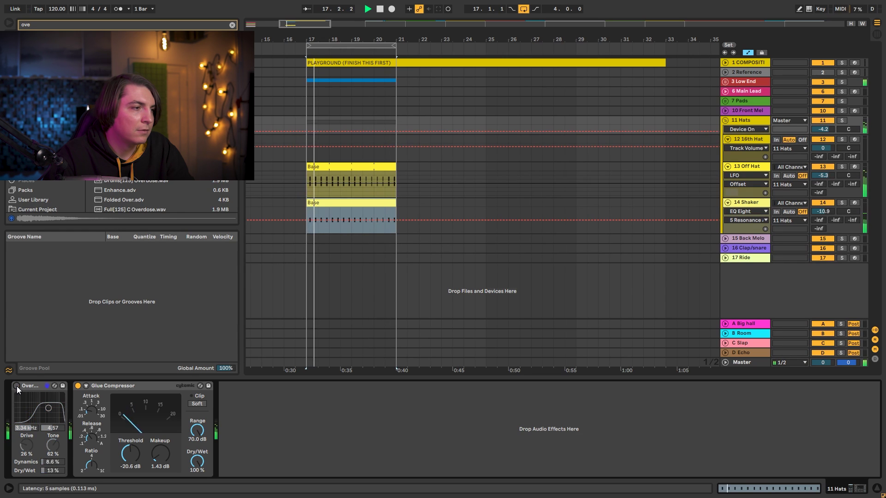
{"action": "left_click", "coordinate": [17, 386]}
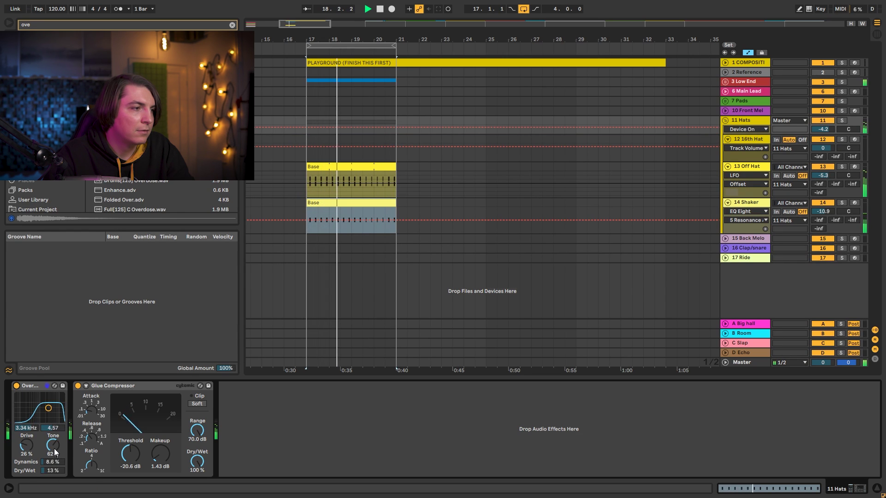
{"action": "left_click_drag", "start_coordinate": [57, 466], "coordinate": [57, 470]}
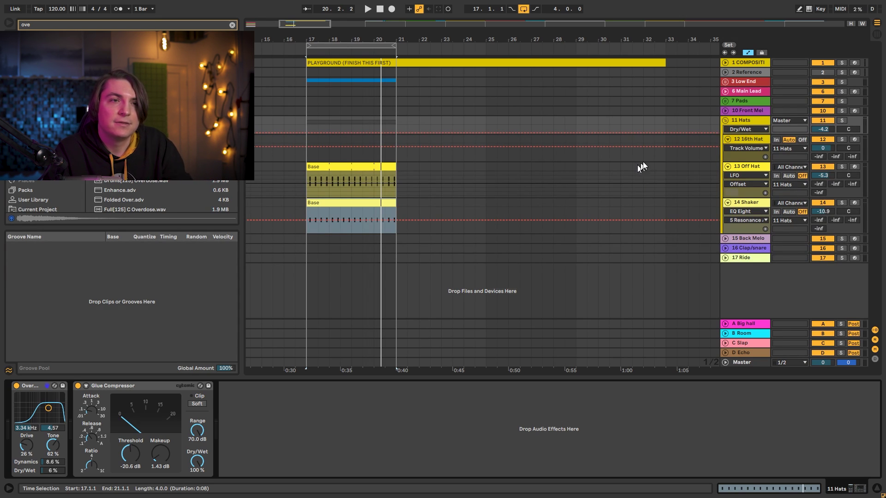
Collapse the Hats group, expand the Low End group and copy the two-bar Bass clip to bar 17.
{"action": "left_click", "coordinate": [725, 121]}
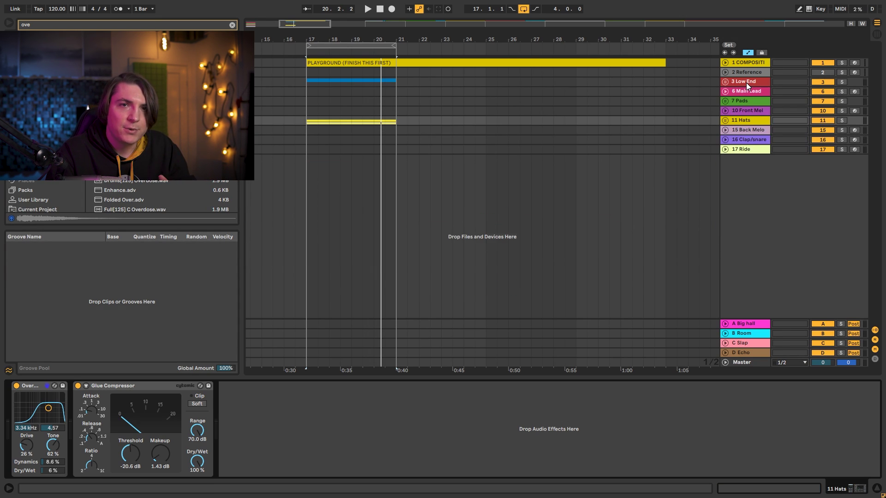
{"action": "left_click", "coordinate": [746, 84]}
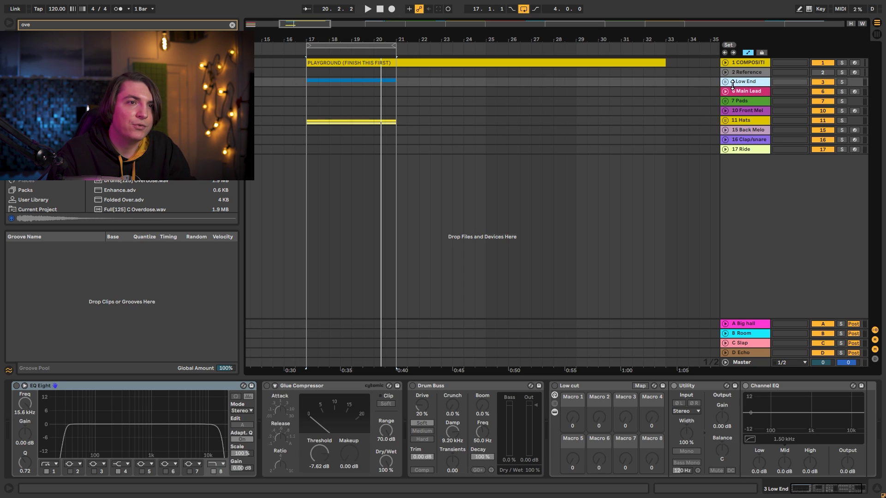
{"action": "left_click", "coordinate": [726, 82]}
{"action": "left_click", "coordinate": [748, 118]}
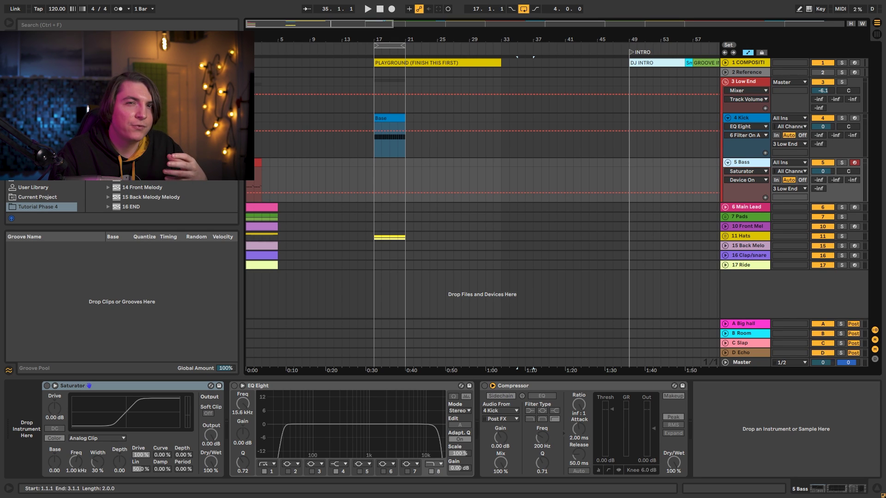
{"action": "left_click_drag", "start_coordinate": [251, 163], "coordinate": [378, 162]}
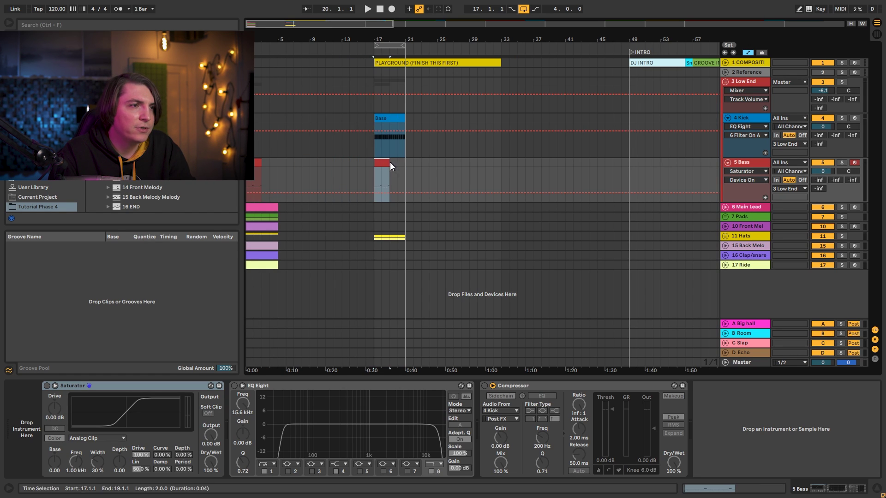
Duplicate the two-bar Bass clip to bar 19 and load the Pigments synth onto the Bass track.
{"action": "double_click", "coordinate": [388, 162]}
{"action": "key", "text": "shift+Tab"}
{"action": "key", "text": "ctrl+f"}
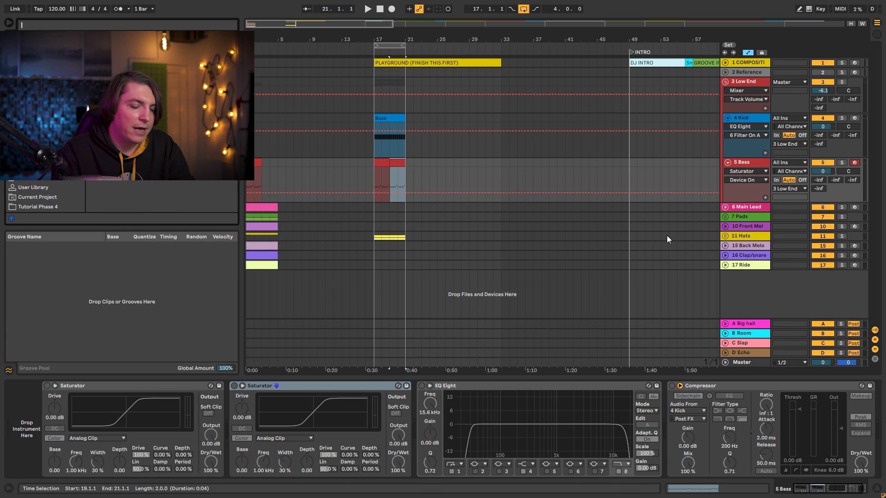
{"action": "type", "text": "pigments"}
{"action": "key", "text": "Return"}
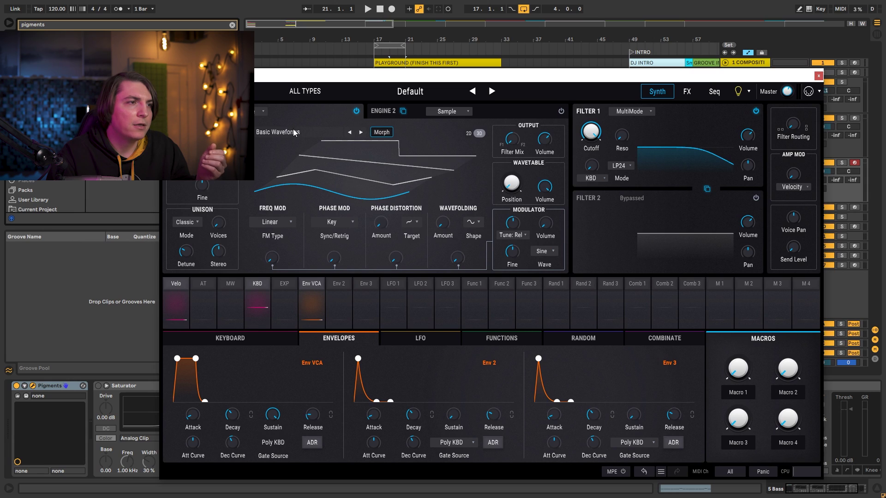
Switch Pigments' Engine 1 to Analog and lower oscillator 2's coarse pitch to about -13 semitones.
{"action": "left_click", "coordinate": [267, 114]}
{"action": "left_click", "coordinate": [200, 140]}
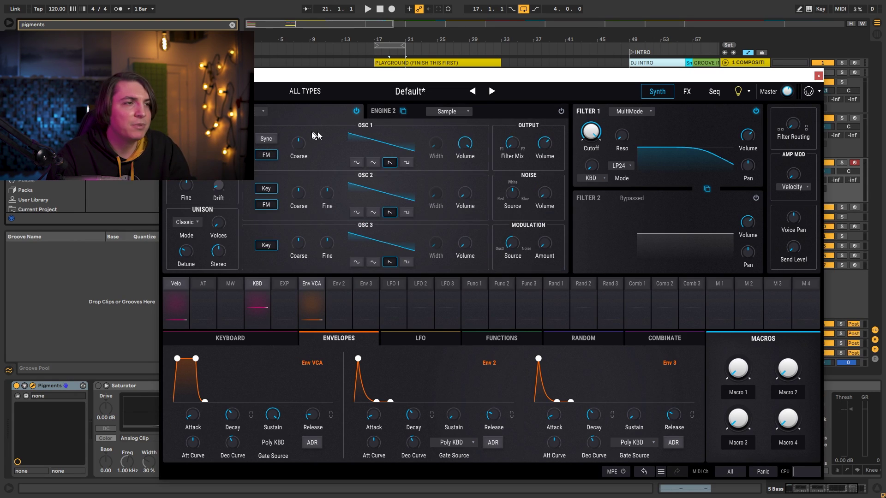
{"action": "left_click_drag", "start_coordinate": [298, 184], "coordinate": [297, 191]}
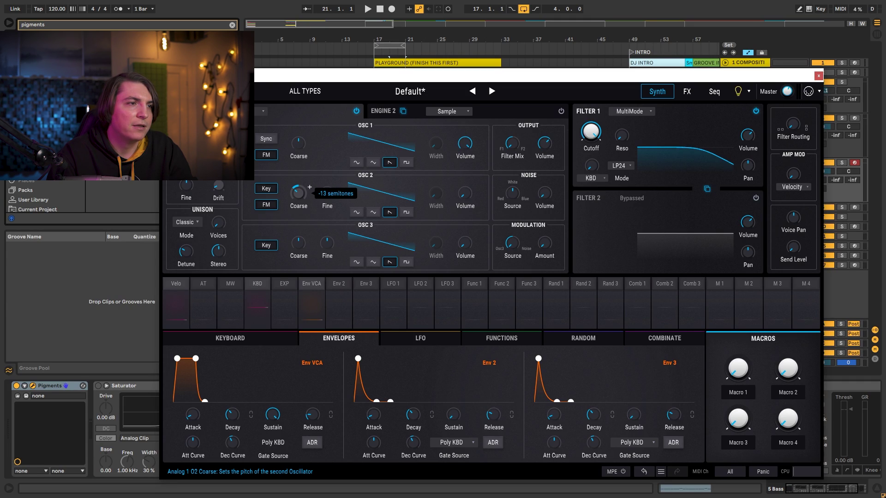
Lower Filter 1's cutoff, change the filter type to Matrix 12 and audition the bass loop.
{"action": "left_click_drag", "start_coordinate": [592, 132], "coordinate": [591, 156]}
{"action": "left_click", "coordinate": [629, 112]}
{"action": "left_click", "coordinate": [642, 165]}
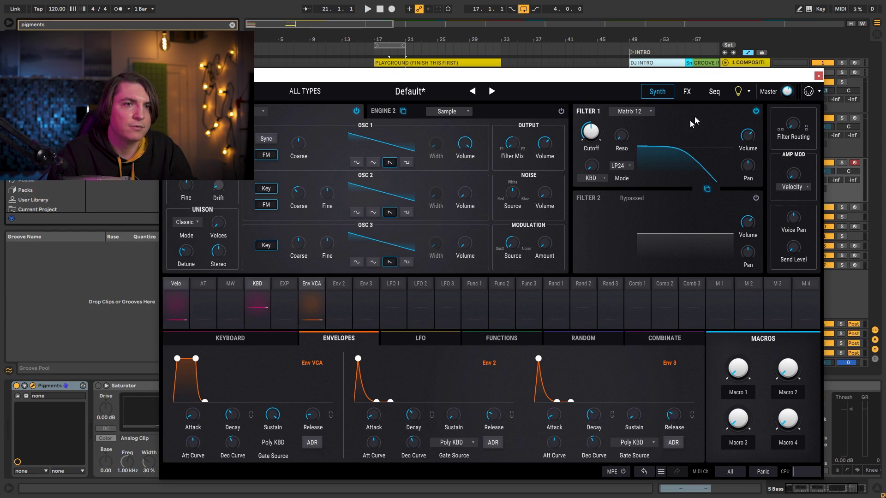
{"action": "key", "text": "space"}
{"action": "left_click_drag", "start_coordinate": [639, 76], "coordinate": [569, 88]}
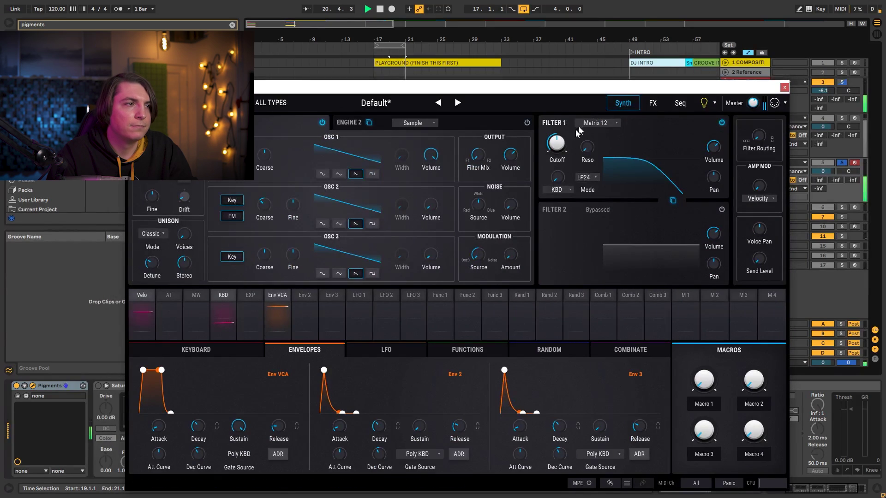
{"action": "key", "text": "space"}
Lower the sustain of Env VCA and raise the sustain of Env 2 to about two thirds while auditioning the loop.
{"action": "left_click_drag", "start_coordinate": [161, 370], "coordinate": [163, 389]}
{"action": "key", "text": "space"}
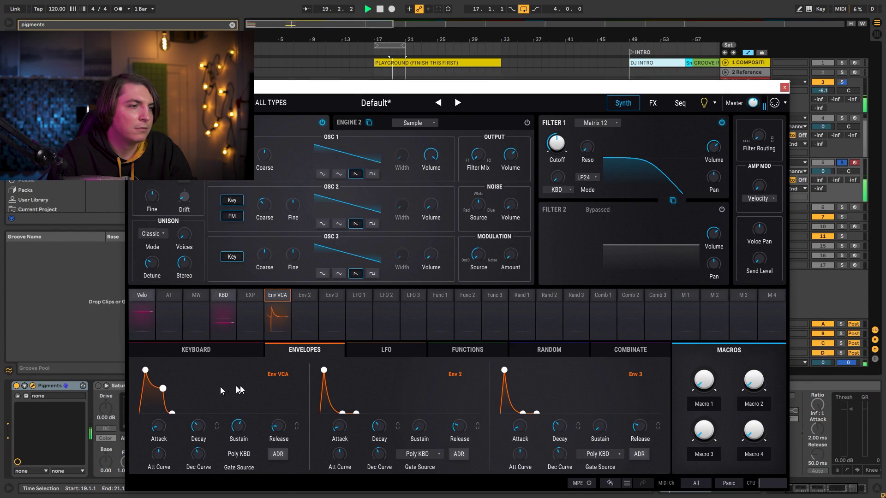
{"action": "left_click_drag", "start_coordinate": [342, 412], "coordinate": [342, 387]}
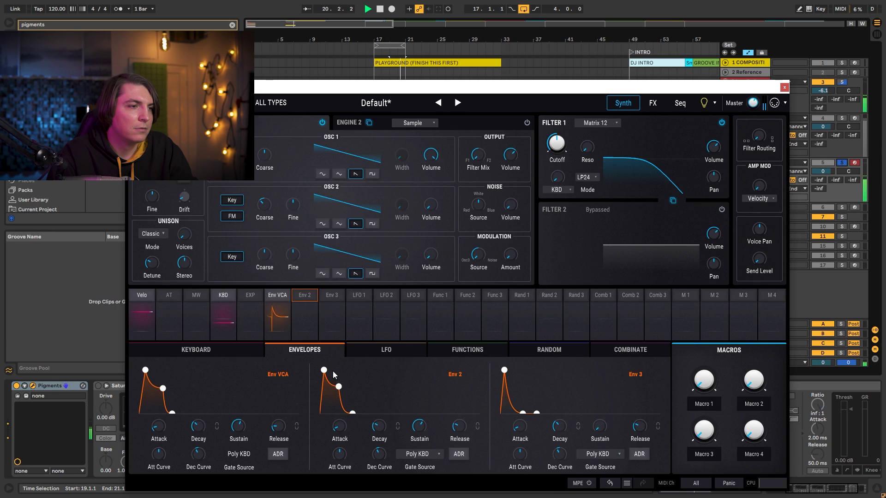
{"action": "key", "text": "space"}
Modulate Filter 1's cutoff with Env 2 at an amount of 0.06 and fine-tune the cutoff during playback.
{"action": "left_click", "coordinate": [568, 134]}
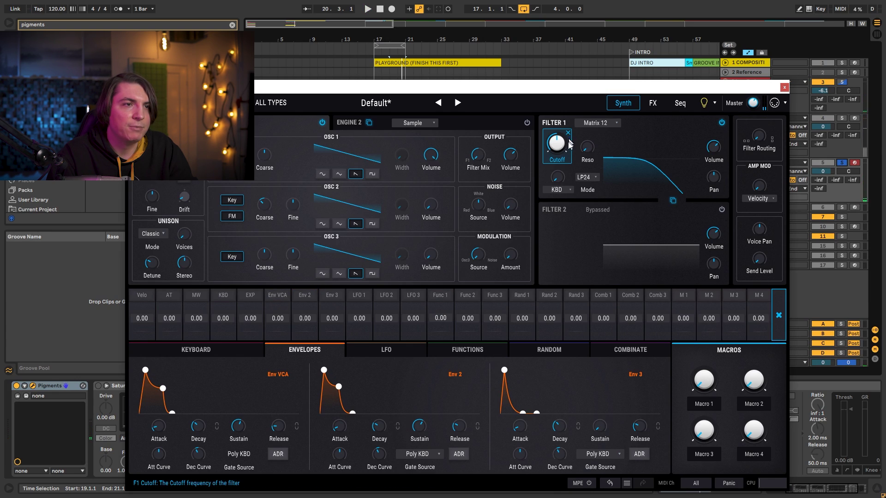
{"action": "left_click_drag", "start_coordinate": [315, 318], "coordinate": [305, 311]}
{"action": "key", "text": "space"}
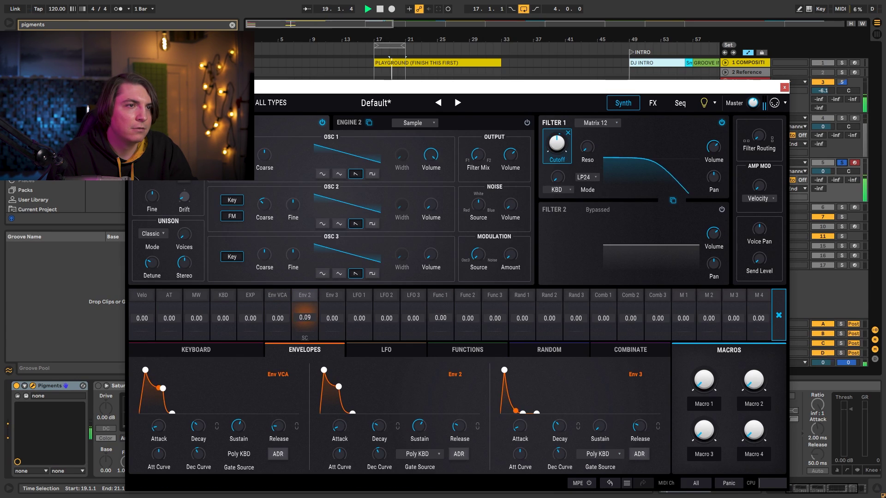
{"action": "left_click_drag", "start_coordinate": [552, 152], "coordinate": [553, 155]}
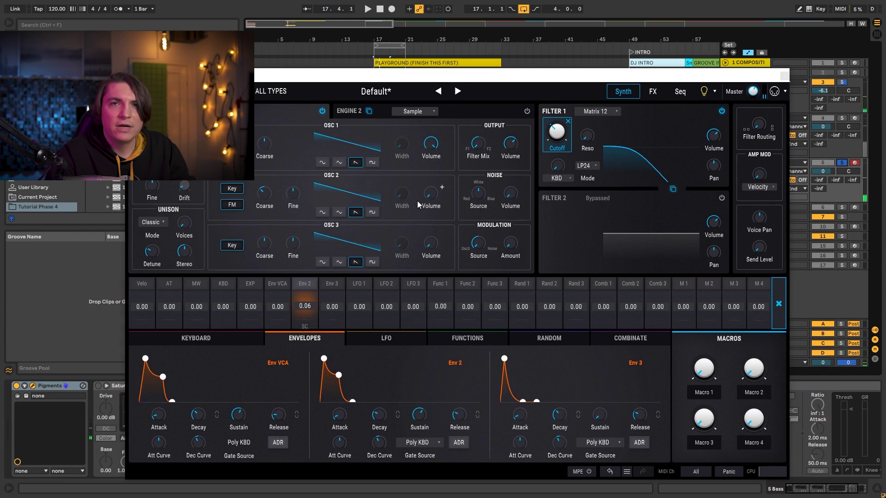
Raise oscillator 2's volume to -2.84 dB while auditioning the bass loop.
{"action": "left_click_drag", "start_coordinate": [430, 198], "coordinate": [430, 190]}
{"action": "key", "text": "space"}
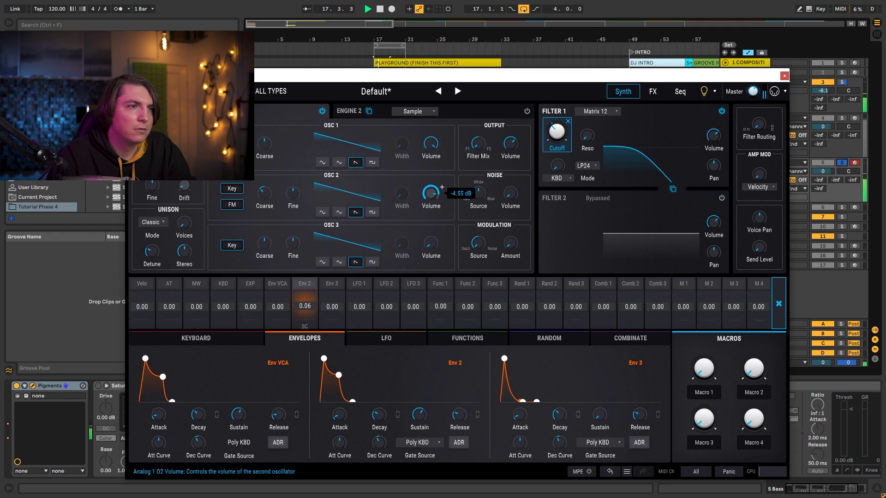
{"action": "key", "text": "space"}
{"action": "mouse_move", "coordinate": [431, 196]}
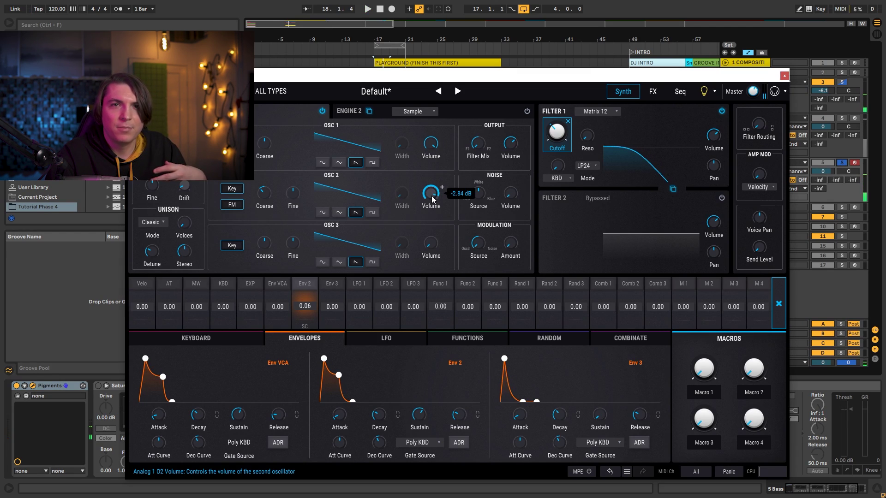
{"action": "key", "text": "space"}
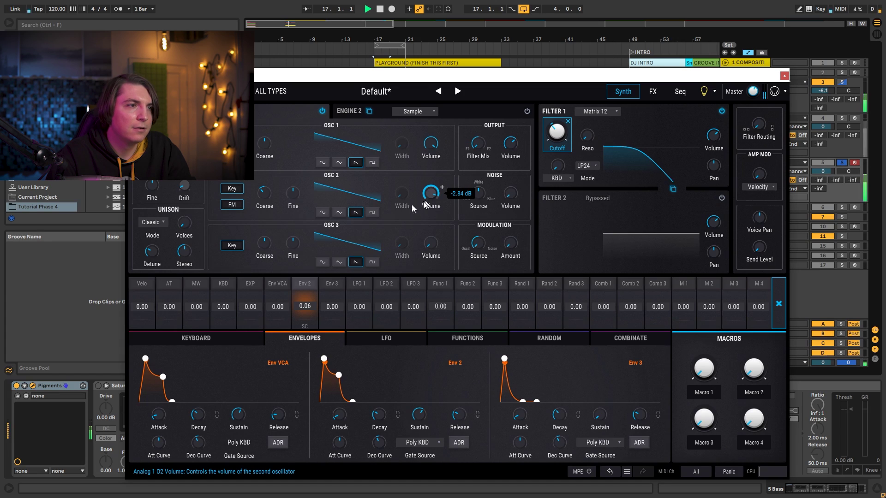
Change oscillator 2's waveform to triangle and listen to the bass loop.
{"action": "left_click", "coordinate": [339, 213]}
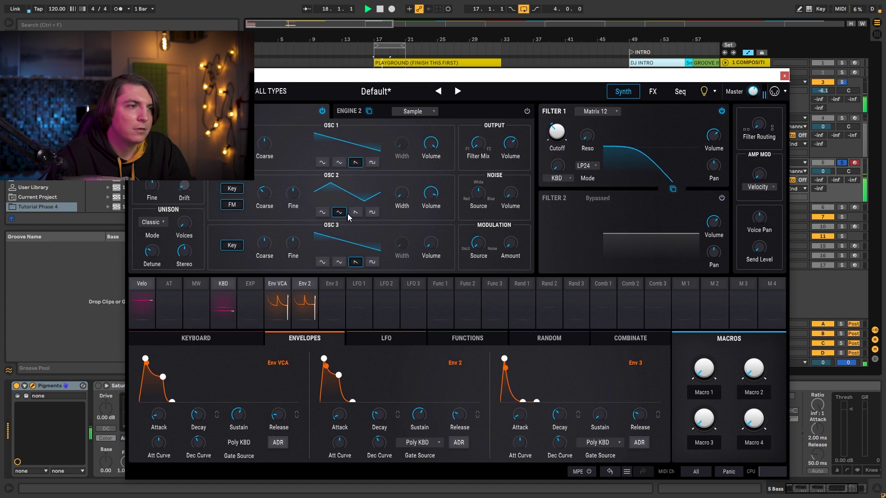
{"action": "key", "text": "space"}
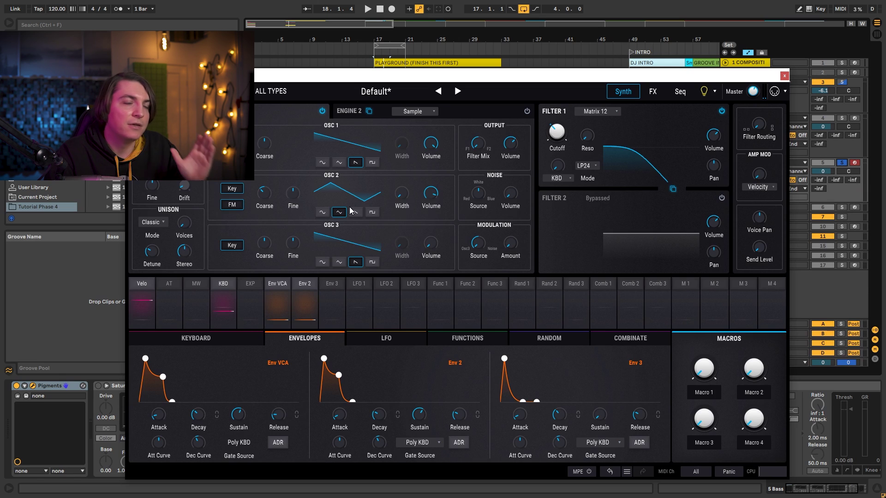
{"action": "key", "text": "space"}
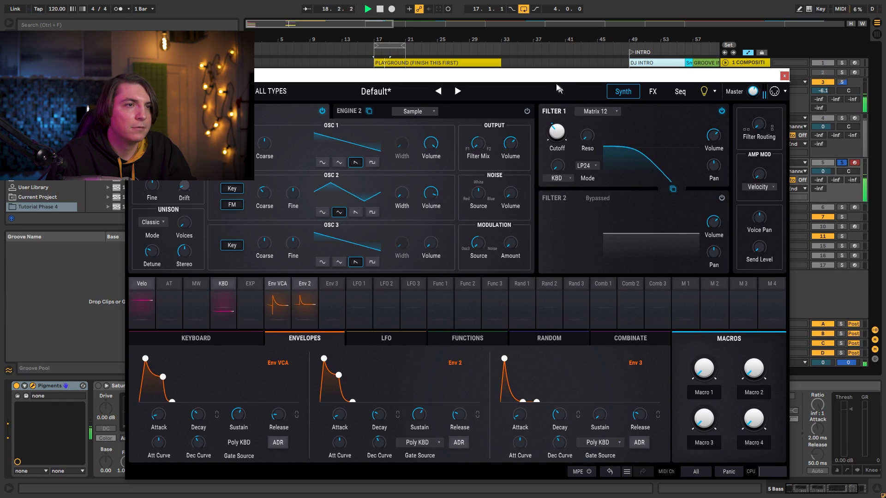
{"action": "left_click_drag", "start_coordinate": [557, 85], "coordinate": [548, 64]}
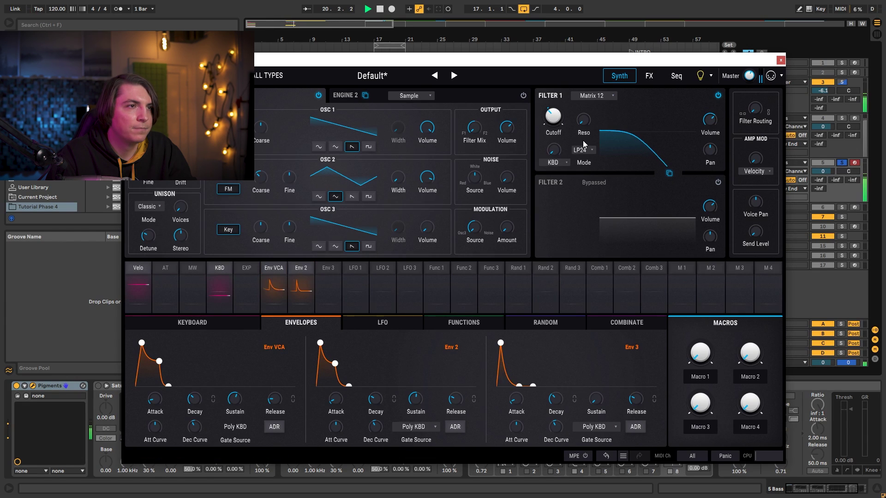
{"action": "key", "text": "space"}
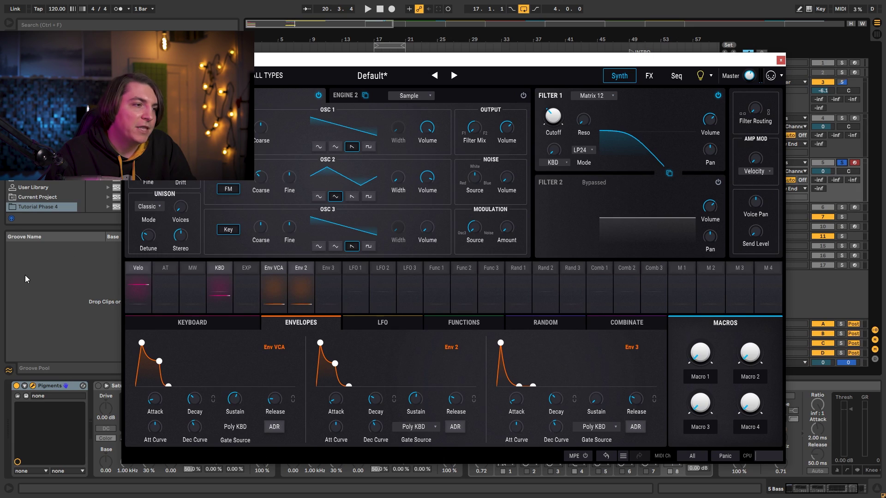
Set the keyboard play mode to Mono and audition the bass with three unison voices.
{"action": "left_click", "coordinate": [174, 324]}
{"action": "left_click", "coordinate": [342, 360]}
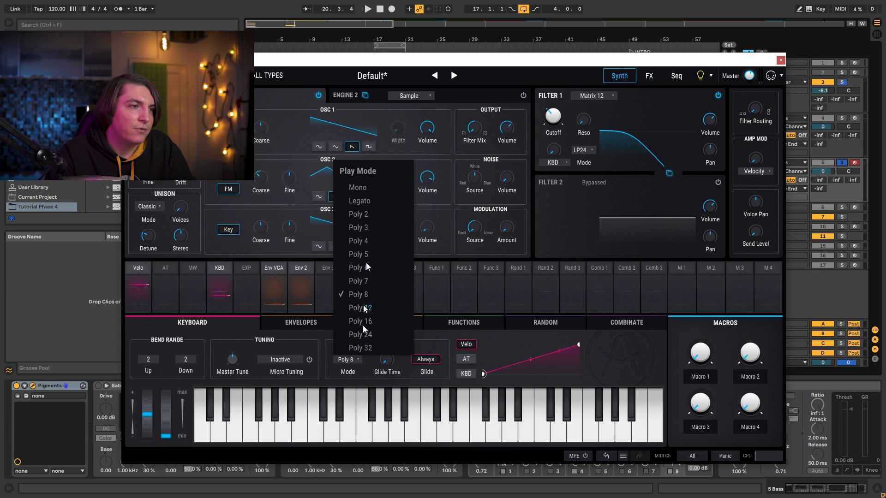
{"action": "left_click", "coordinate": [366, 188]}
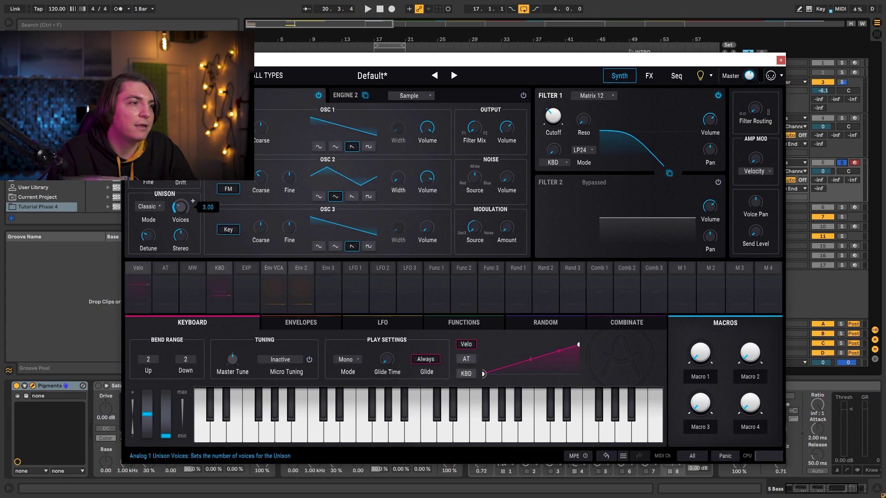
{"action": "key", "text": "space"}
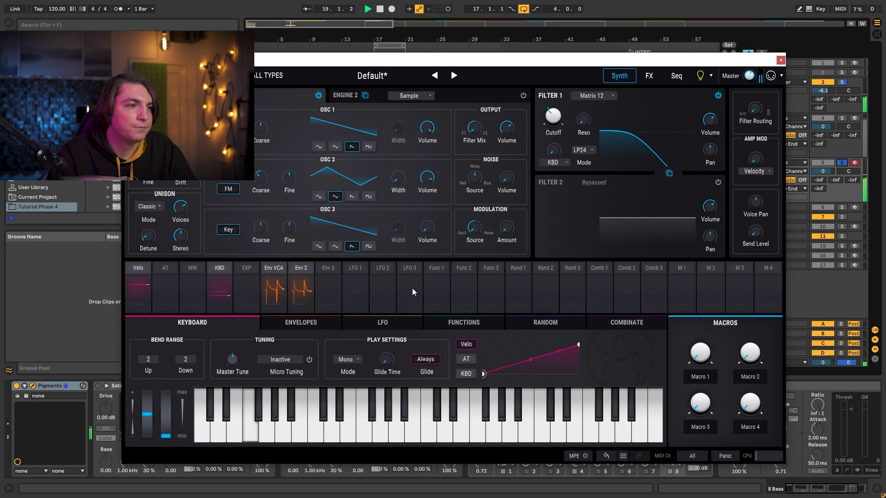
{"action": "key", "text": "space"}
Play Engine 2's Grand Piano C3 sample with Engine 1 bypassed and raise its output volume to about 9.95 dB.
{"action": "left_click", "coordinate": [278, 267]}
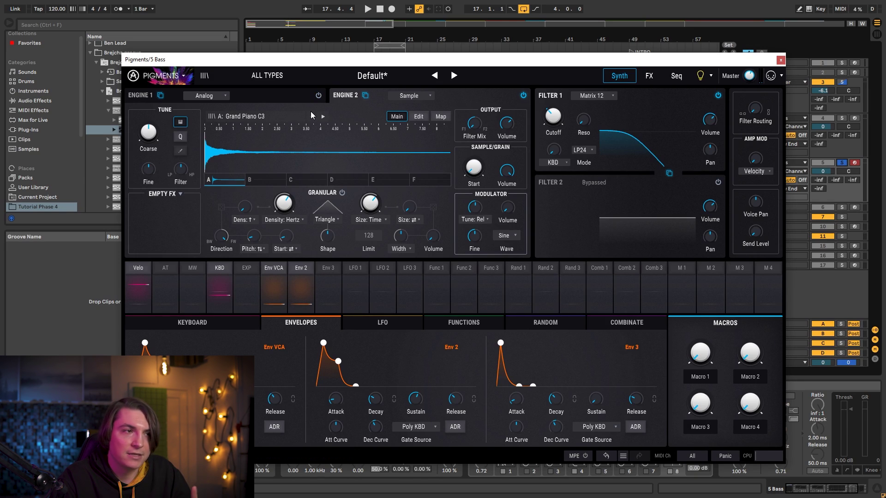
{"action": "key", "text": "space"}
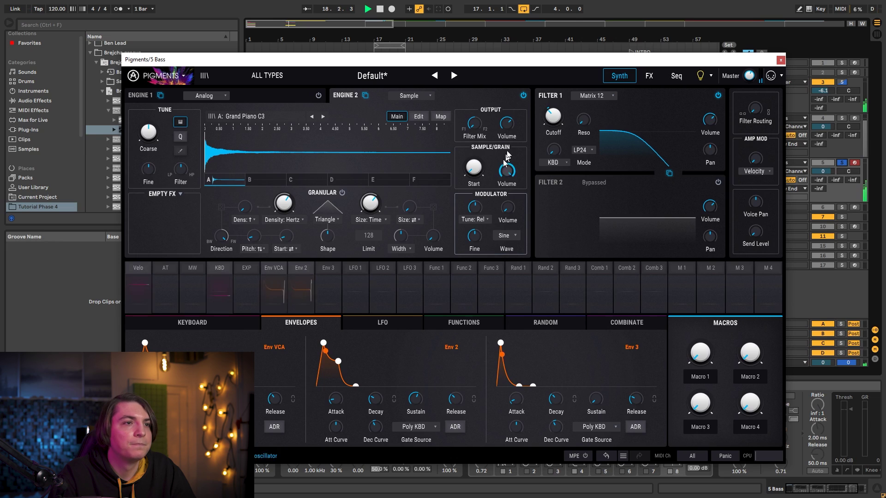
{"action": "left_click_drag", "start_coordinate": [507, 124], "coordinate": [507, 111]}
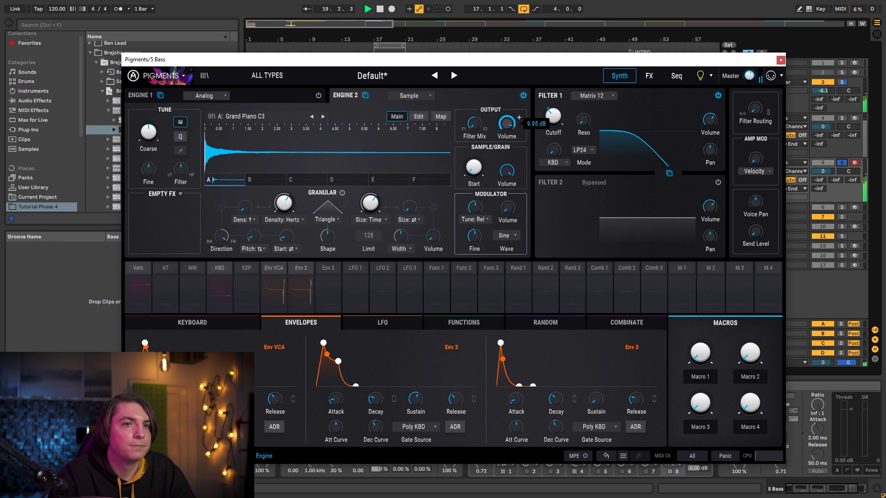
{"action": "key", "text": "space"}
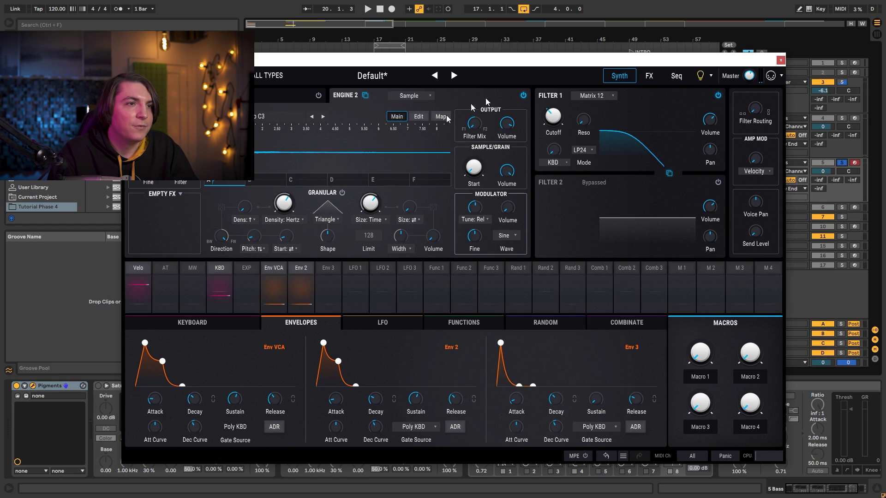
Re-enable Engine 1 and compare the bass loop with Engine 2 bypassed and enabled, leaving both engines on.
{"action": "left_click", "coordinate": [319, 98]}
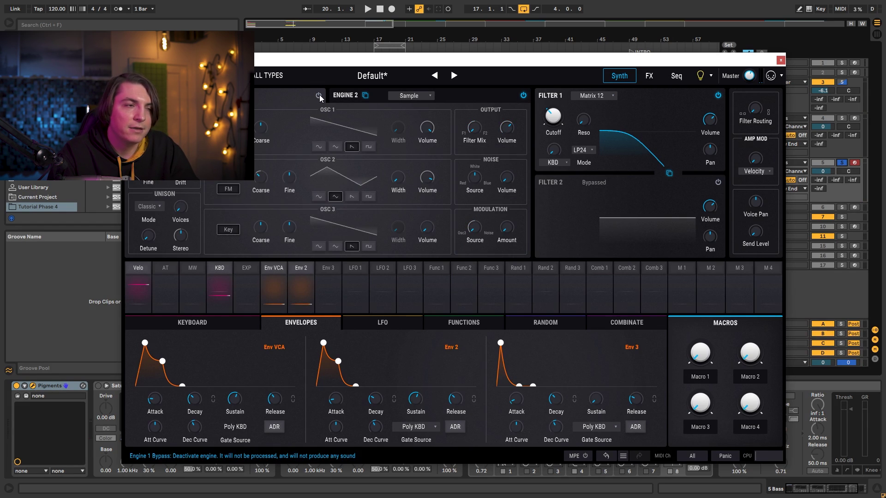
{"action": "left_click", "coordinate": [319, 95]}
{"action": "key", "text": "space"}
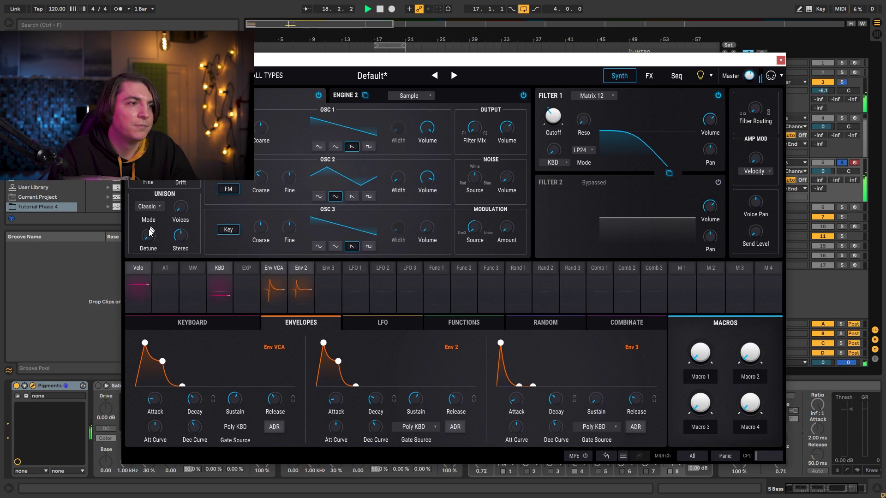
{"action": "left_click", "coordinate": [524, 95]}
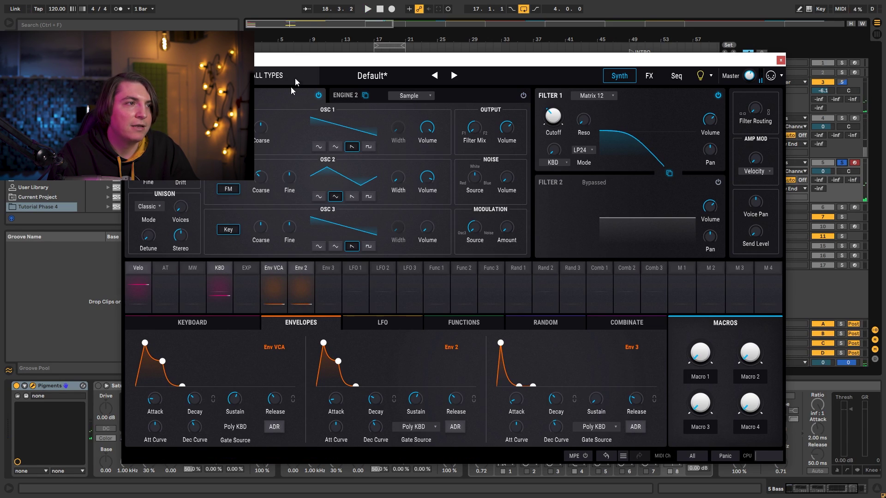
{"action": "key", "text": "space"}
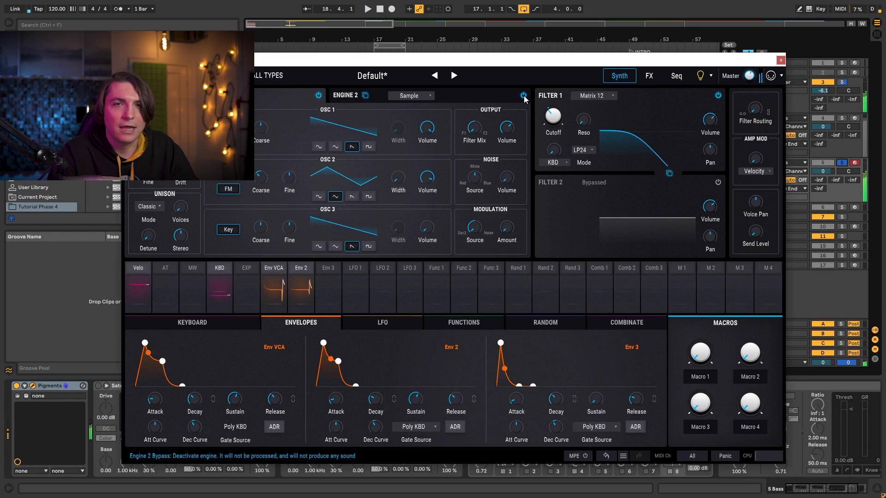
{"action": "key", "text": "space"}
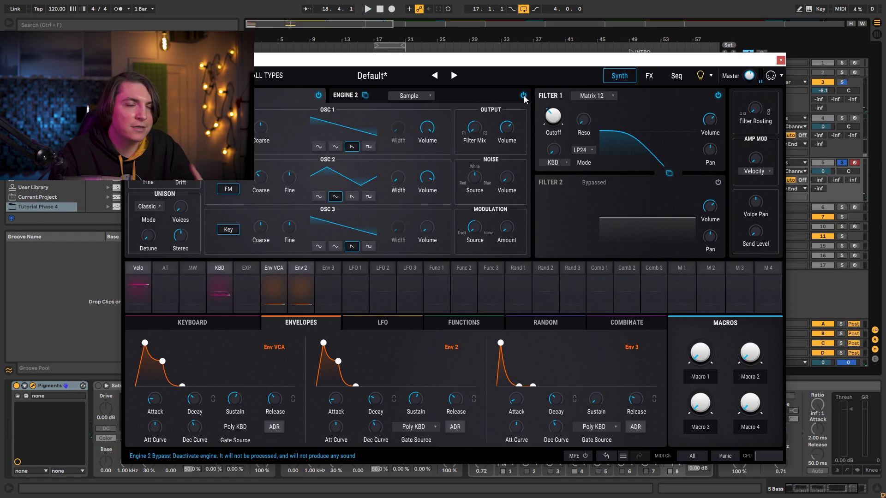
{"action": "left_click", "coordinate": [524, 95]}
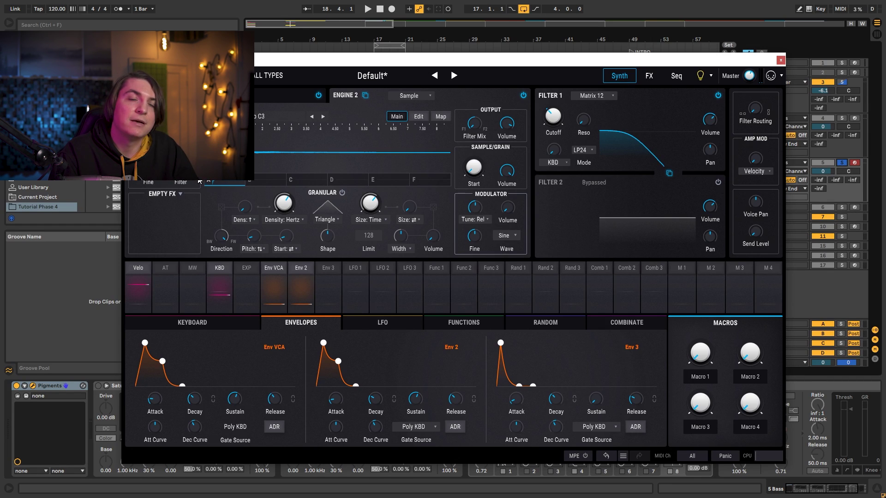
Play both engines together and set Filter 1's cutoff to about 204 Hz.
{"action": "key", "text": "space"}
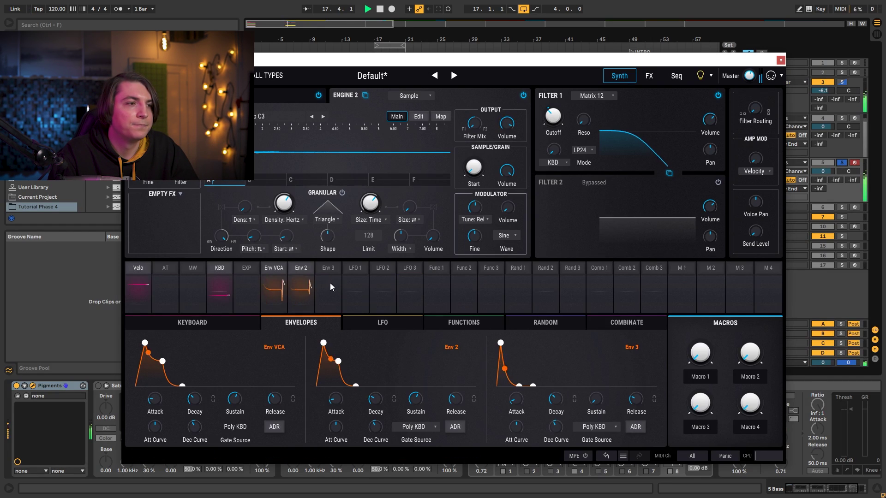
{"action": "key", "text": "space"}
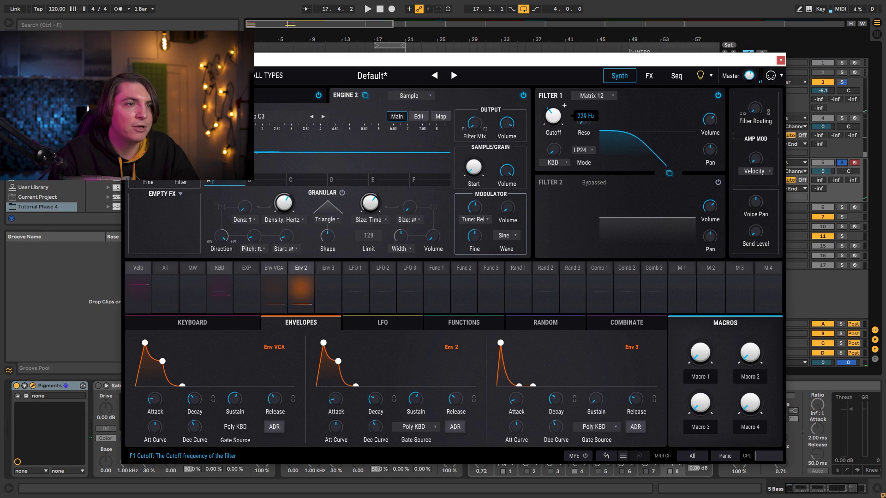
{"action": "left_click_drag", "start_coordinate": [557, 115], "coordinate": [557, 113]}
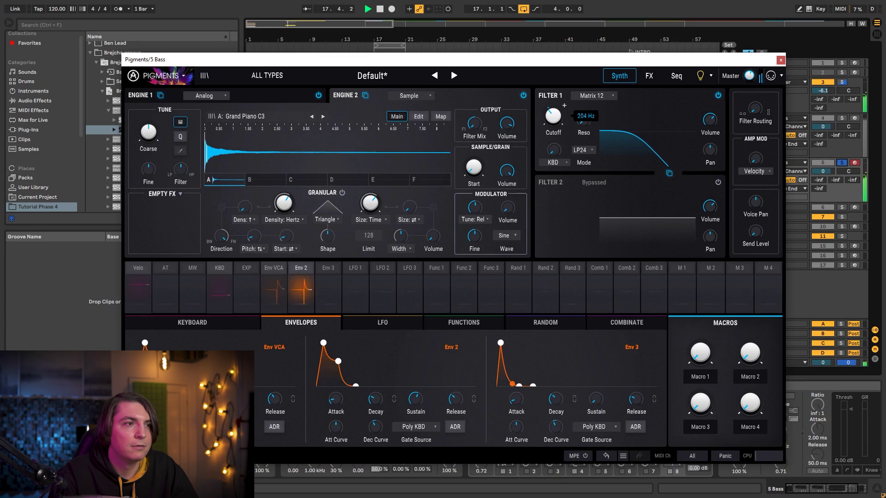
Replace the Delay in the first slot of Pigments' FX Bus A with a Distortion effect.
{"action": "key", "text": "space"}
{"action": "left_click", "coordinate": [649, 76]}
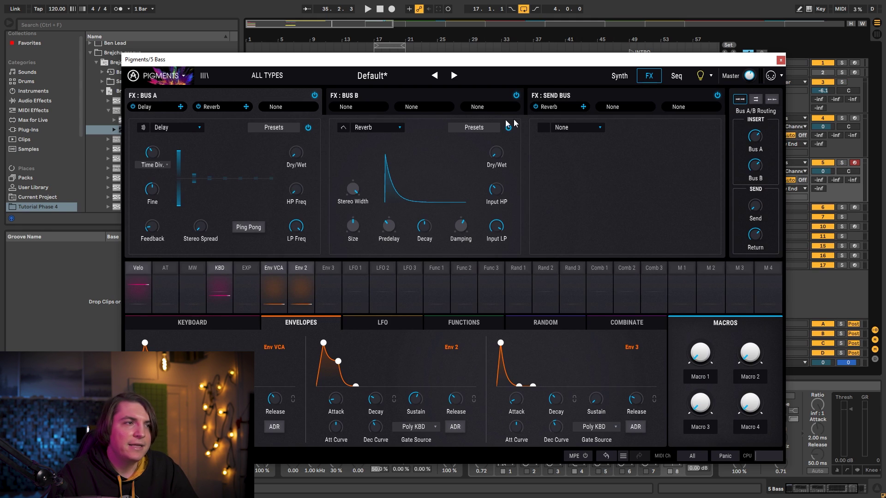
{"action": "left_click", "coordinate": [180, 131]}
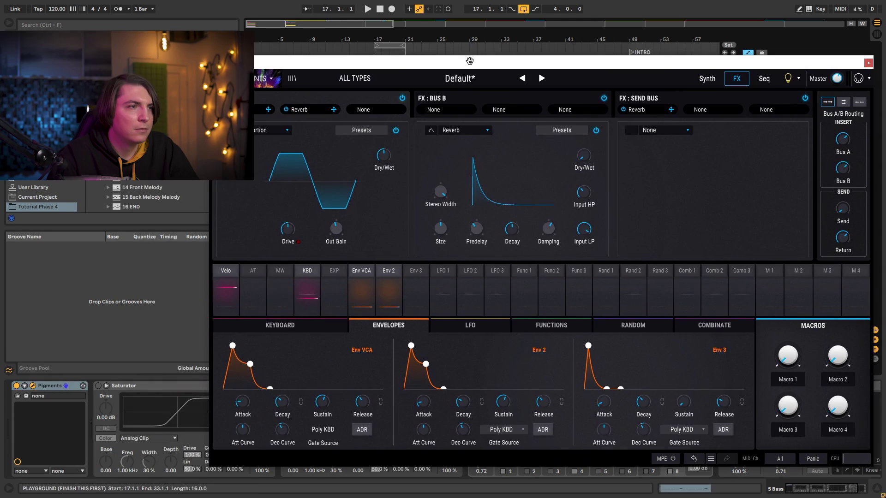
Solo the Bass track, set the Distortion's drive to about 9.94 dB while auditioning the loop, and close the synth.
{"action": "left_click_drag", "start_coordinate": [545, 64], "coordinate": [486, 137]}
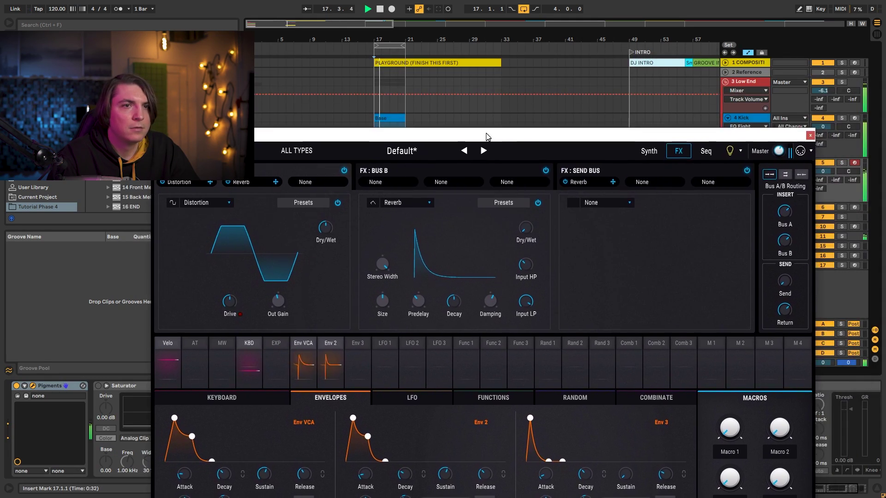
{"action": "left_click", "coordinate": [841, 164]}
{"action": "left_click_drag", "start_coordinate": [608, 138], "coordinate": [673, 86]}
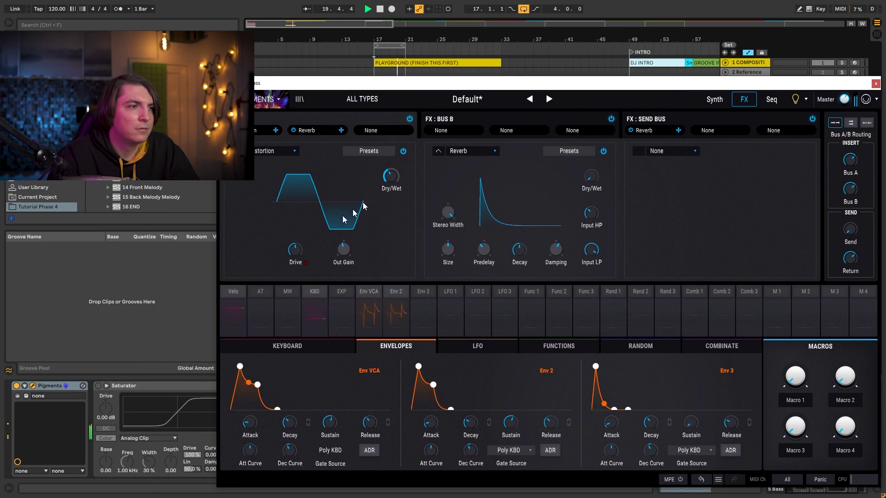
{"action": "left_click_drag", "start_coordinate": [295, 249], "coordinate": [306, 243]}
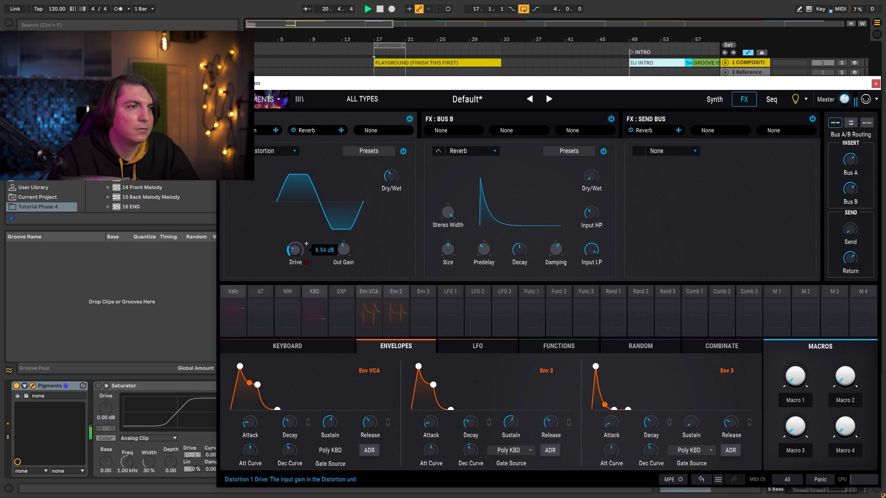
{"action": "key", "text": "space"}
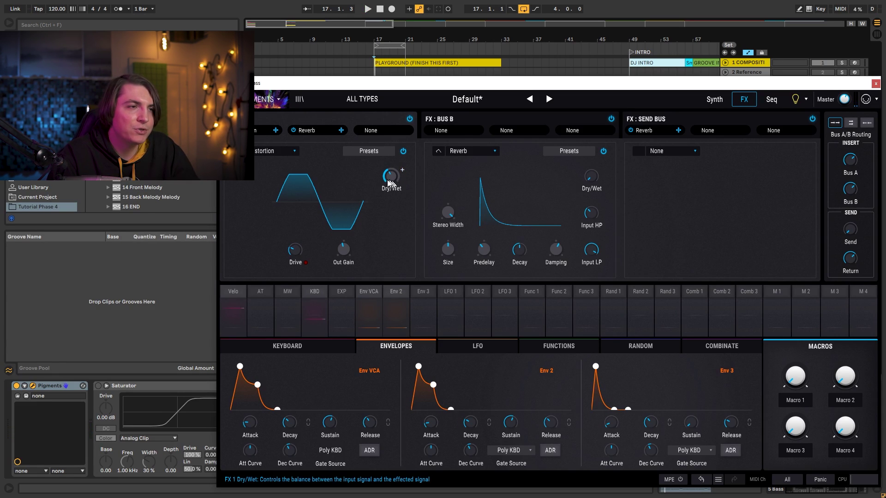
{"action": "key", "text": "space"}
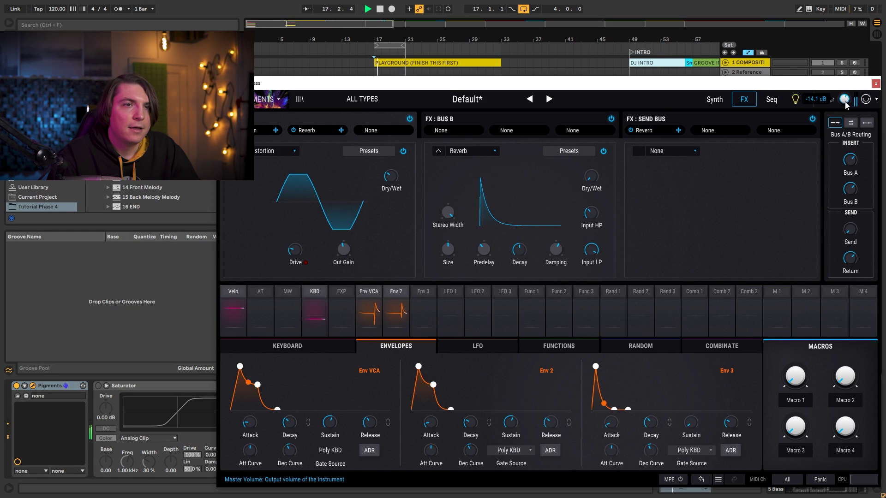
{"action": "left_click", "coordinate": [875, 84]}
{"action": "key", "text": "space"}
Enable the Bass track's first Saturator with 6.86 dB drive, -2.00 dB output and Soft Clip on.
{"action": "left_click", "coordinate": [98, 386]}
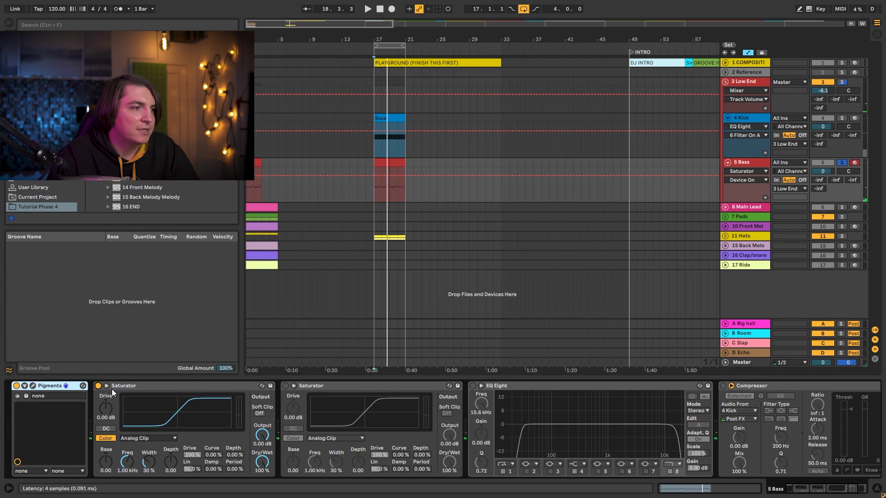
{"action": "key", "text": "space"}
{"action": "left_click_drag", "start_coordinate": [106, 419], "coordinate": [106, 406]}
{"action": "left_click_drag", "start_coordinate": [261, 435], "coordinate": [261, 433]}
{"action": "left_click", "coordinate": [259, 413]}
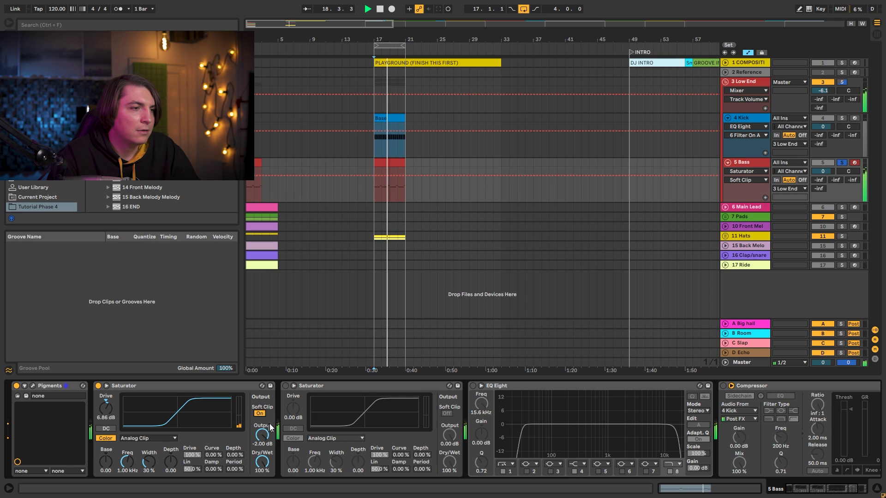
Delete the second Saturator from the Bass chain and add a copy of the enabled EQ Eight after it.
{"action": "left_click", "coordinate": [323, 386]}
{"action": "key", "text": "Delete"}
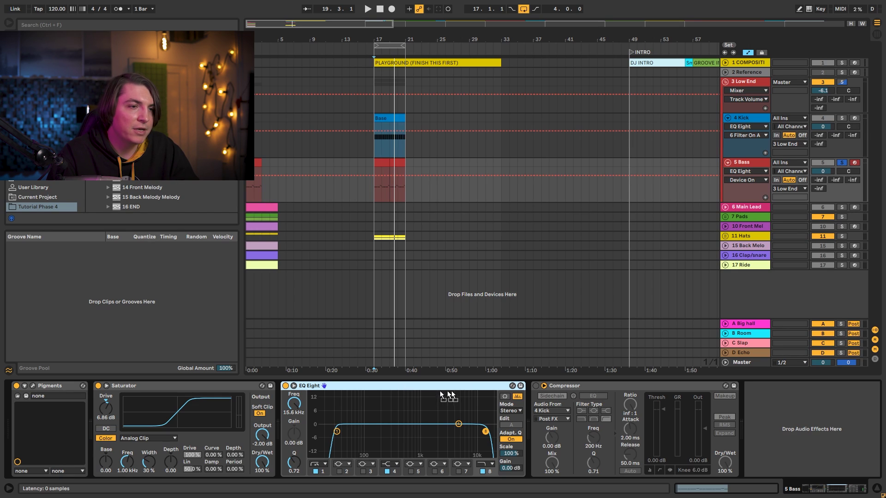
{"action": "left_click_drag", "start_coordinate": [441, 393], "coordinate": [530, 400]}
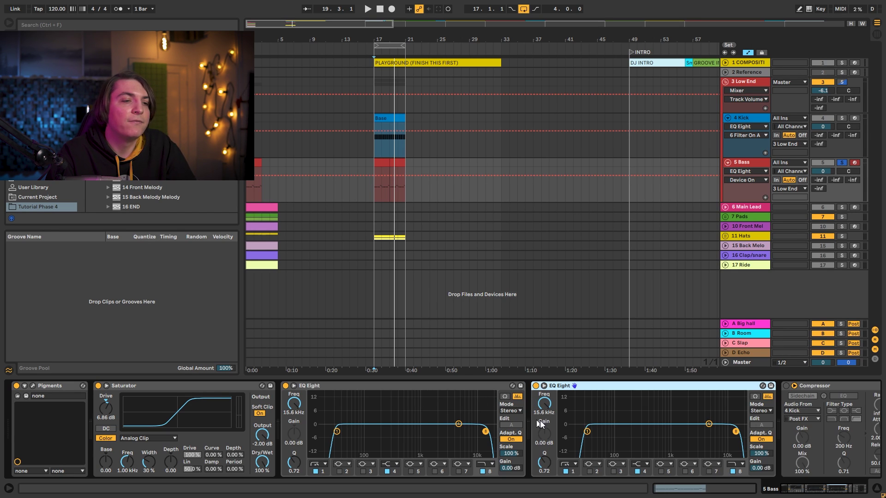
Switch the first EQ Eight to M/S mode and cut the side channel's lows below about 124 Hz.
{"action": "left_click", "coordinate": [510, 411]}
{"action": "left_click", "coordinate": [508, 433]}
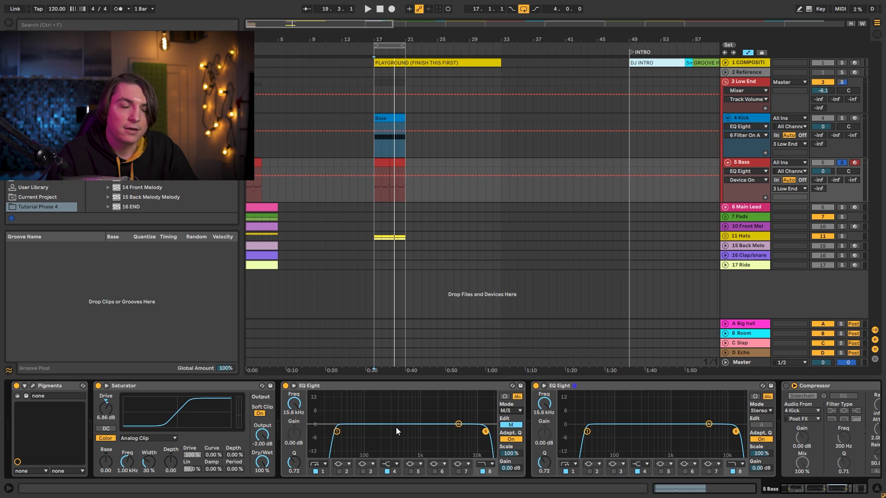
{"action": "left_click", "coordinate": [515, 426]}
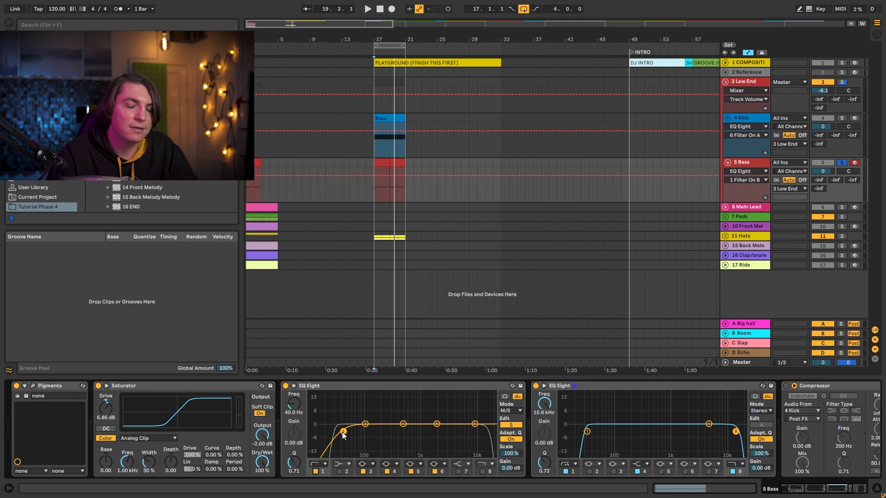
{"action": "key", "text": "space"}
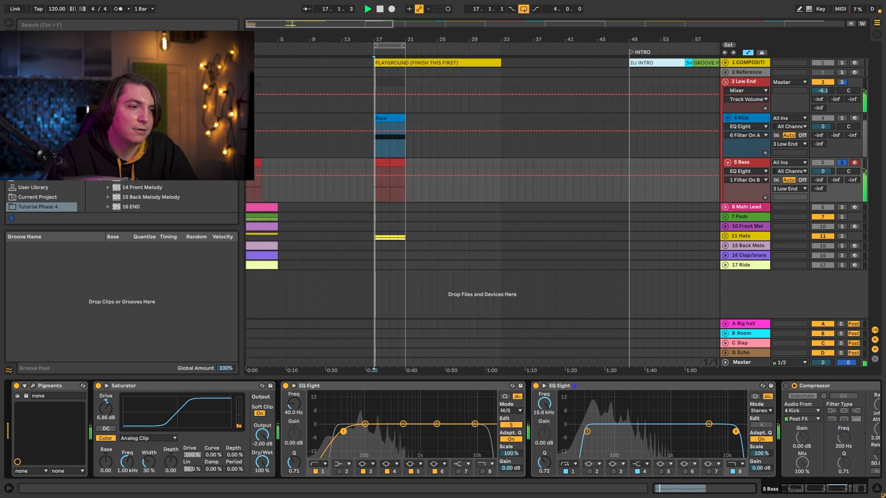
{"action": "left_click_drag", "start_coordinate": [342, 432], "coordinate": [370, 430]}
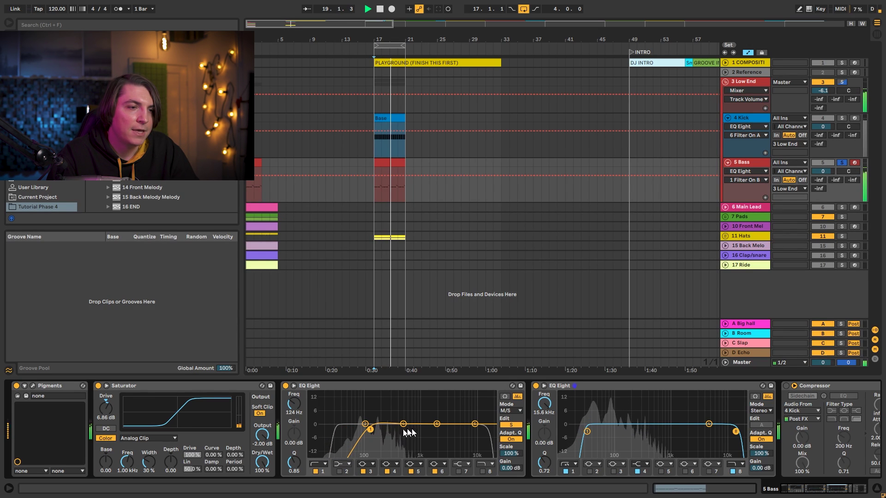
{"action": "key", "text": "space"}
Change band 1 of the EQ Eight's mid channel to a low shelf boosting 3.10 dB at 91.8 Hz.
{"action": "left_click", "coordinate": [515, 426]}
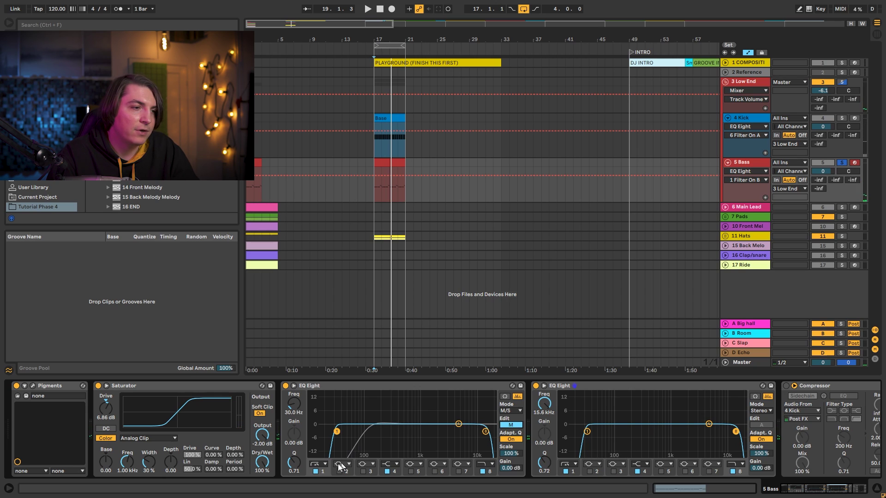
{"action": "left_click", "coordinate": [323, 466]}
{"action": "left_click", "coordinate": [326, 426]}
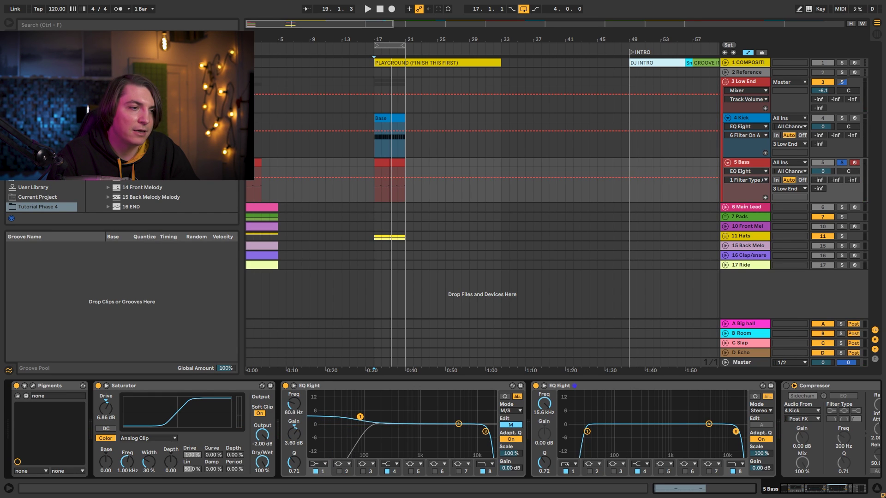
{"action": "key", "text": "space"}
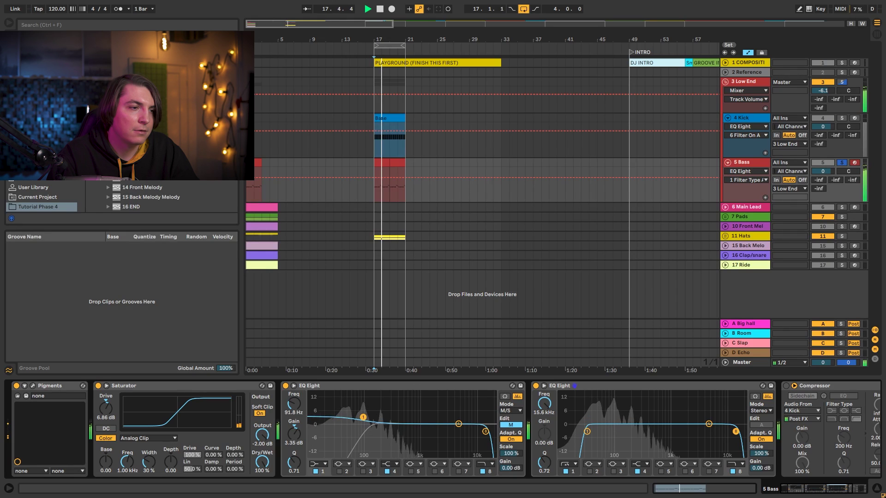
{"action": "left_click_drag", "start_coordinate": [363, 417], "coordinate": [364, 418]}
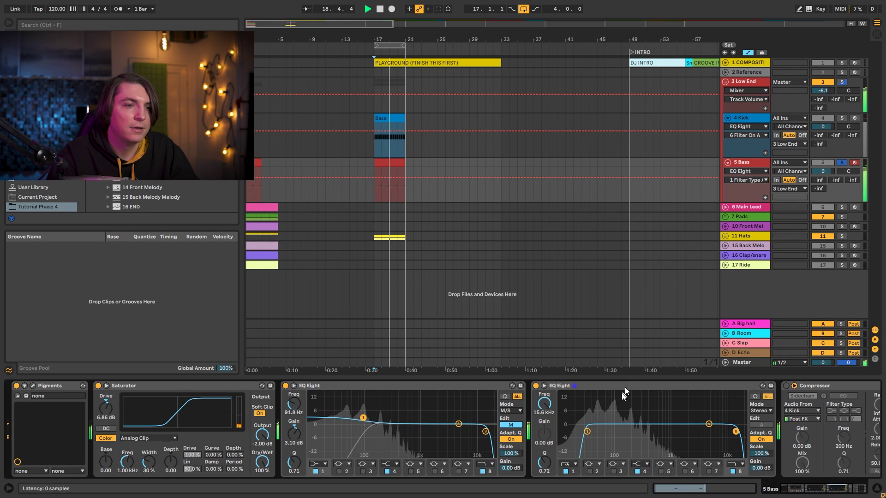
{"action": "key", "text": "space"}
Adjust the second EQ Eight's low cut to about 30.3 Hz while playing the bass loop.
{"action": "left_click_drag", "start_coordinate": [587, 431], "coordinate": [585, 431]}
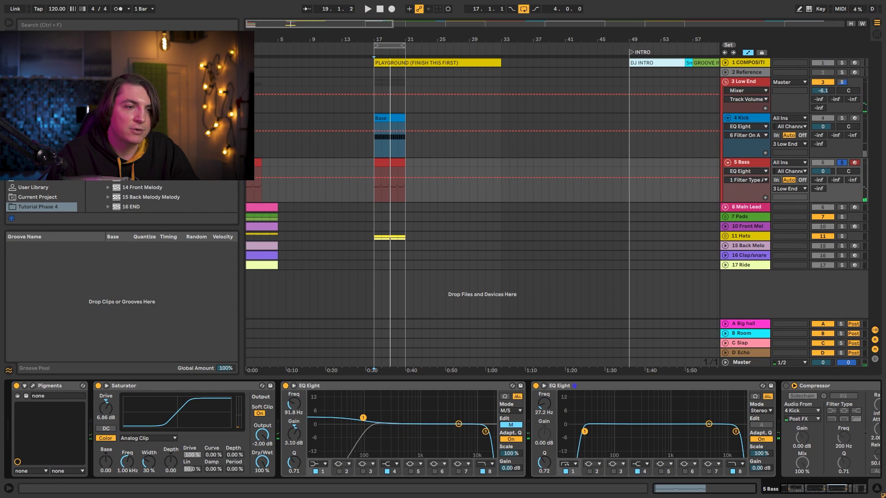
{"action": "key", "text": "space"}
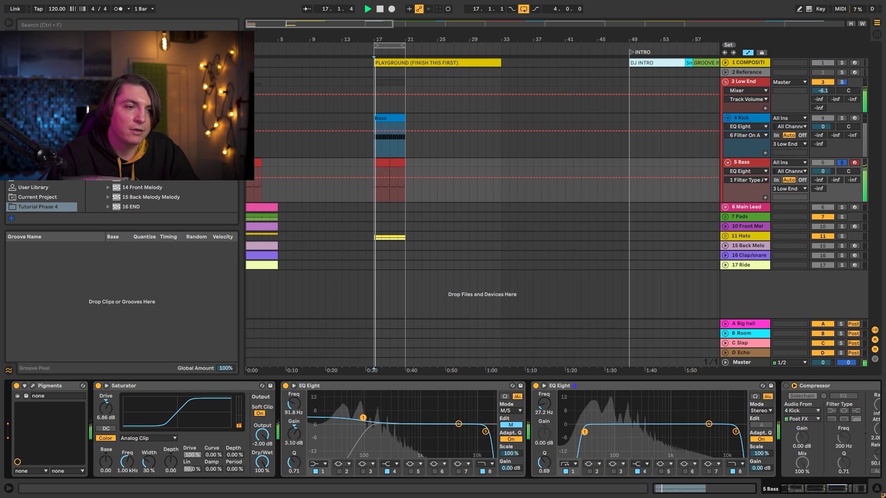
{"action": "left_click_drag", "start_coordinate": [584, 431], "coordinate": [587, 431]}
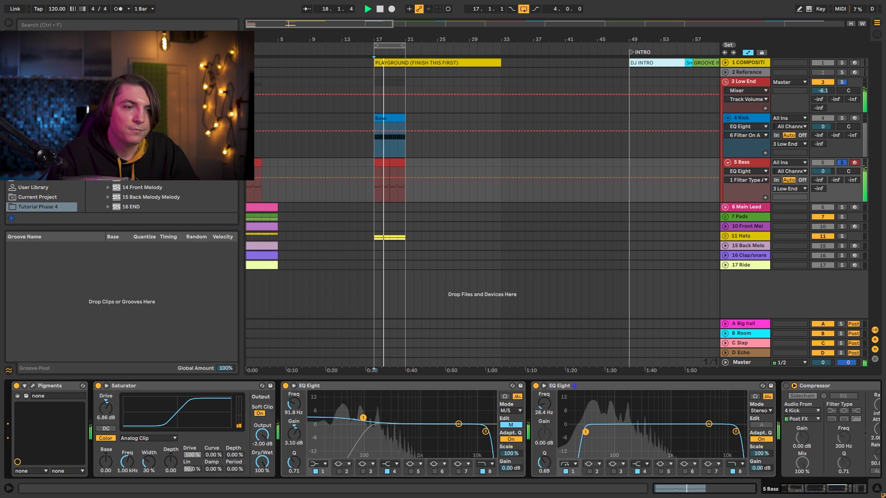
{"action": "key", "text": "space"}
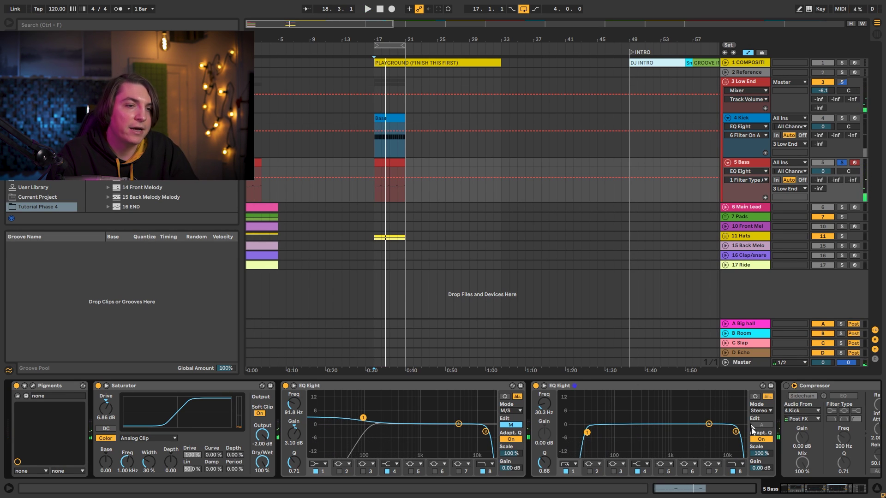
Lower the second EQ Eight's high cut on band 8 to about 1.07 kHz during playback.
{"action": "left_click", "coordinate": [732, 471]}
{"action": "key", "text": "space"}
{"action": "left_click", "coordinate": [733, 472]}
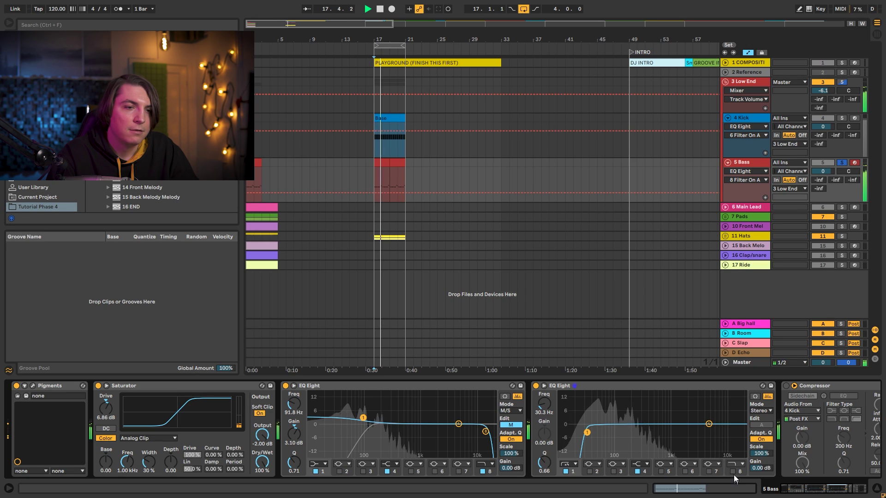
{"action": "left_click_drag", "start_coordinate": [739, 434], "coordinate": [672, 434]}
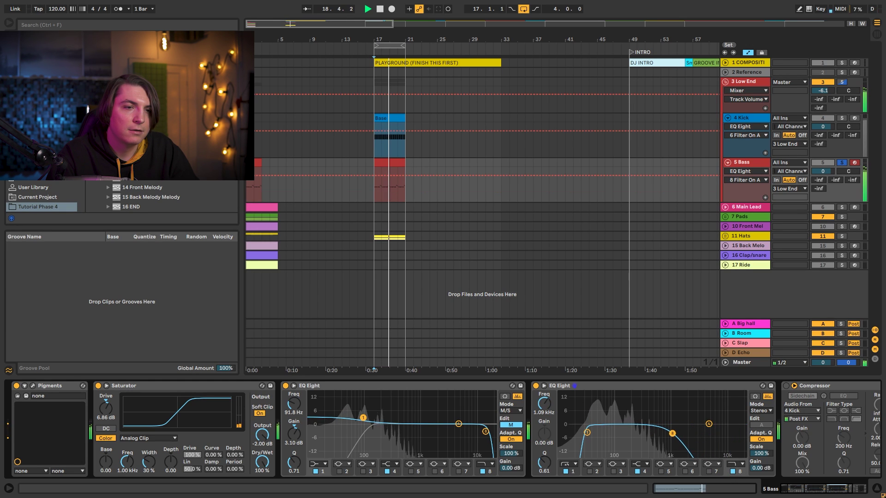
{"action": "key", "text": "space"}
Enable the kick-sidechained Compressor, unsolo the Bass track and set its volume to -1.6 dB.
{"action": "left_click_drag", "start_coordinate": [800, 489], "coordinate": [826, 489]}
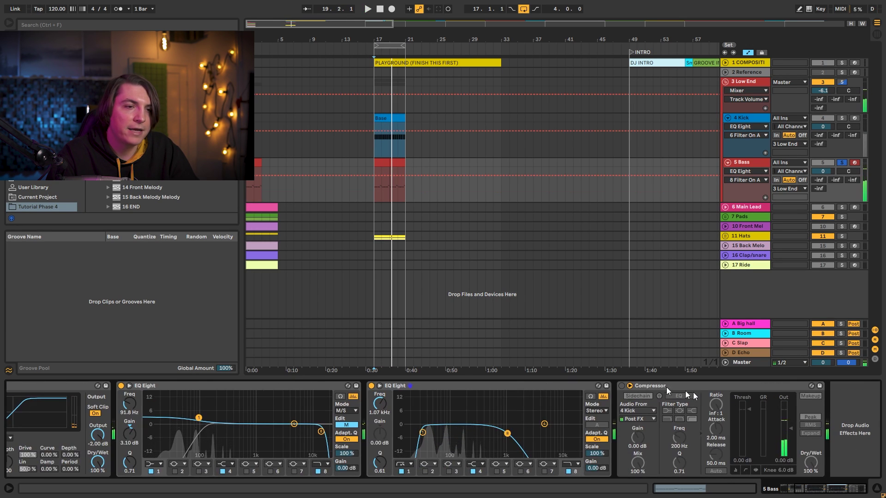
{"action": "left_click", "coordinate": [622, 386]}
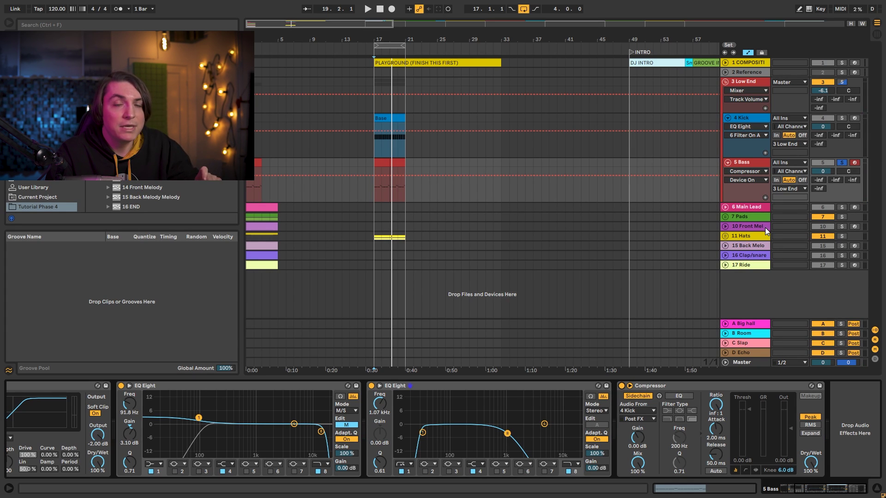
{"action": "left_click", "coordinate": [840, 163]}
{"action": "key", "text": "space"}
{"action": "left_click_drag", "start_coordinate": [823, 171], "coordinate": [826, 176]}
Set the sidechain Compressor's threshold to about -14.9 dB, release to 33.9 ms and lookahead to 10 ms.
{"action": "left_click_drag", "start_coordinate": [749, 410], "coordinate": [718, 475]}
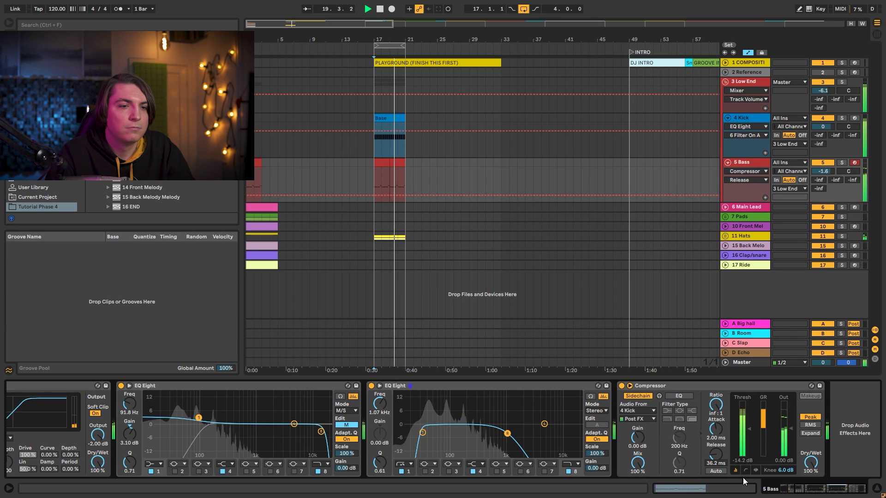
{"action": "left_click", "coordinate": [756, 470]}
{"action": "left_click", "coordinate": [829, 469]}
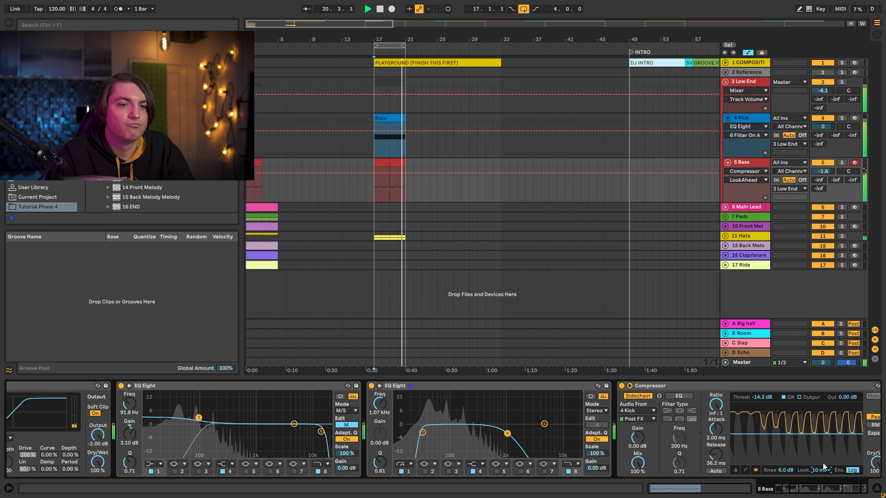
{"action": "left_click_drag", "start_coordinate": [713, 451], "coordinate": [710, 450]}
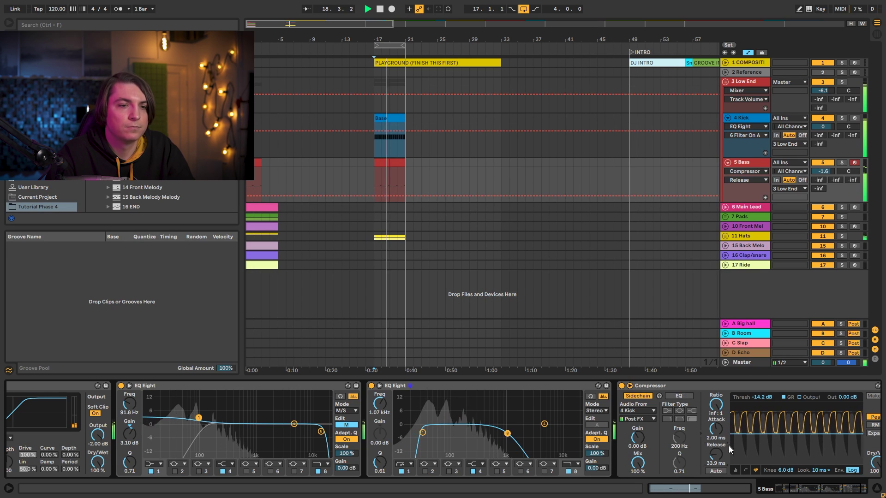
{"action": "left_click", "coordinate": [735, 470]}
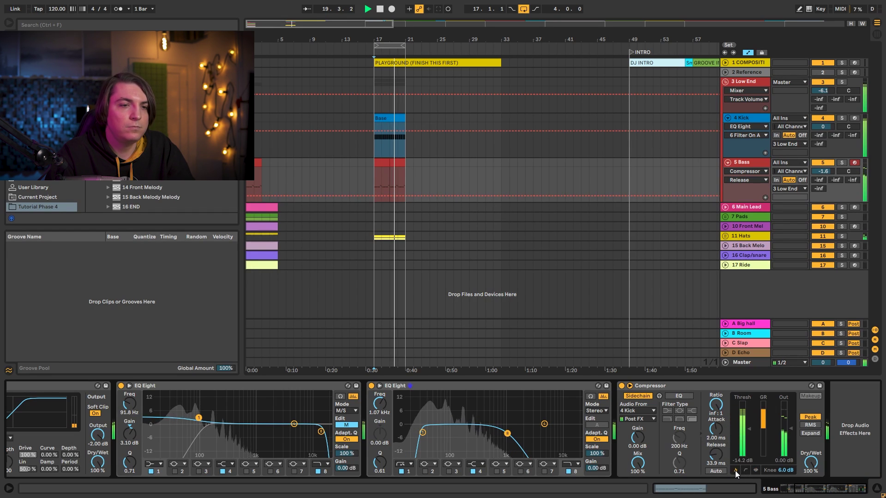
{"action": "left_click_drag", "start_coordinate": [748, 428], "coordinate": [746, 432]}
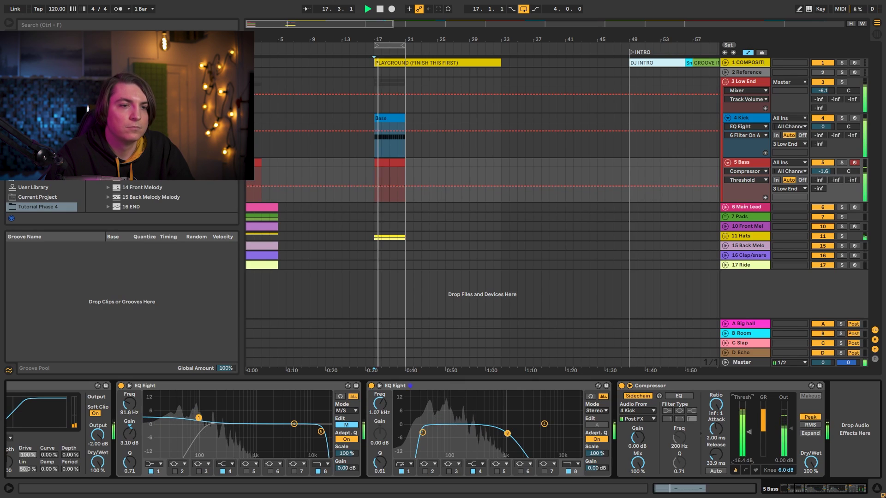
Balance the low end by setting the Kick volume to -1.9 dB and the Bass volume to -2.6 dB.
{"action": "left_click_drag", "start_coordinate": [823, 127], "coordinate": [823, 129]}
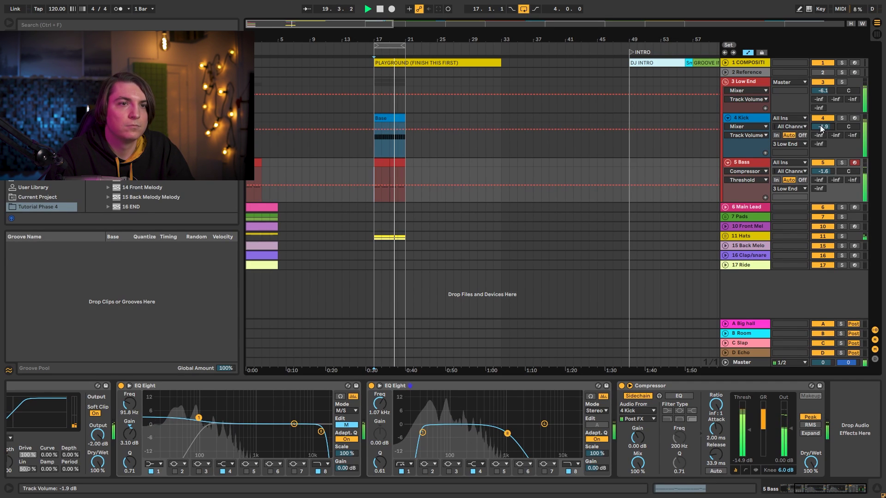
{"action": "left_click", "coordinate": [818, 169]}
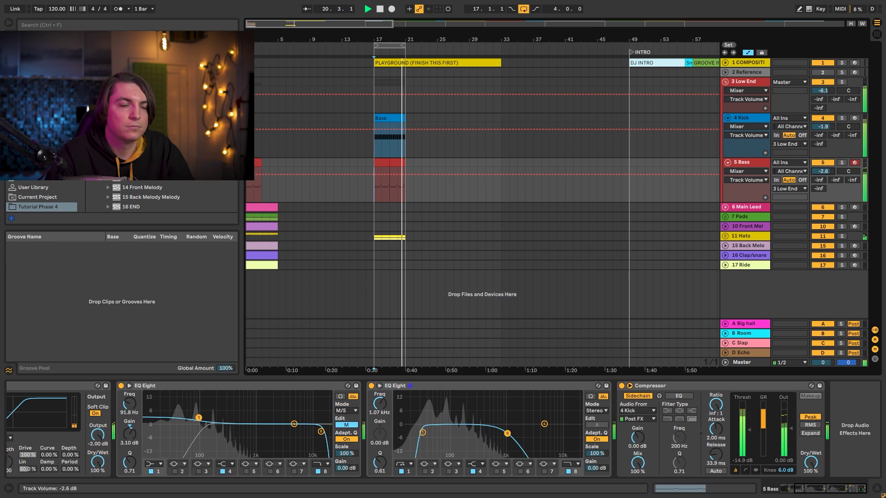
{"action": "key", "text": "space"}
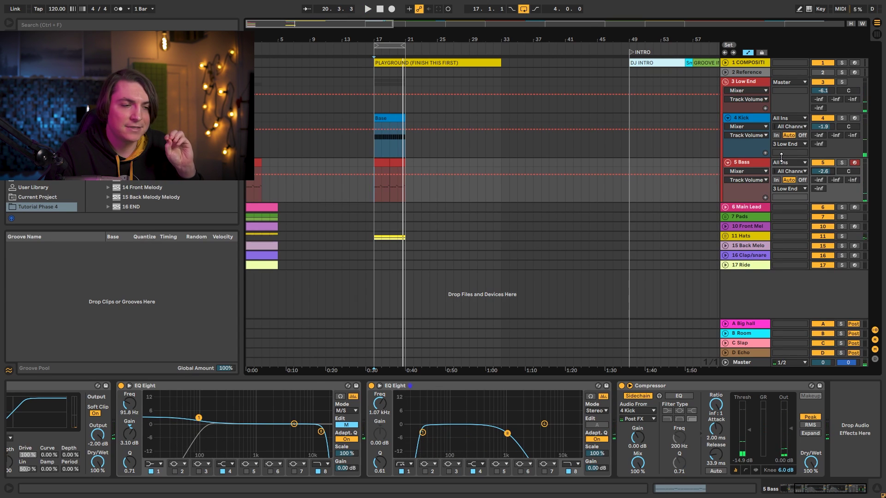
Enable the Glue Compressor on the Low End group and reset its threshold to 0.00 dB.
{"action": "left_click", "coordinate": [747, 85]}
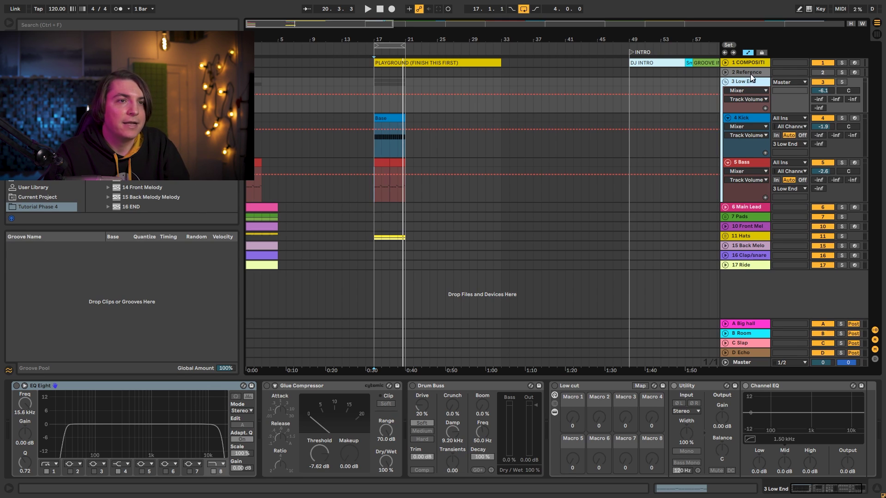
{"action": "key", "text": "space"}
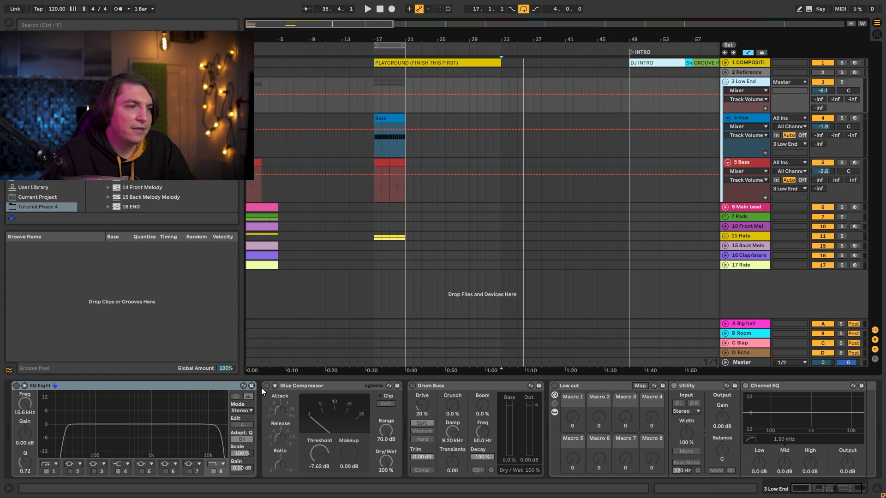
{"action": "left_click", "coordinate": [266, 386]}
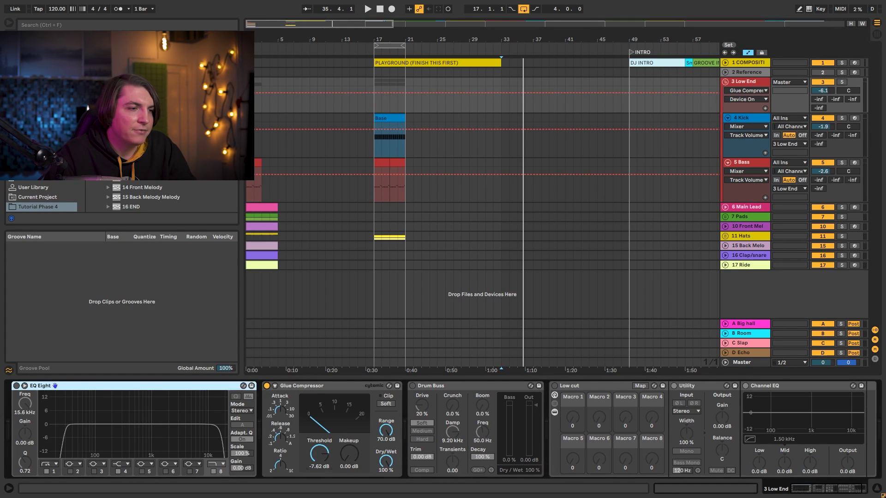
{"action": "double_click", "coordinate": [316, 452]}
{"action": "key", "text": "space"}
{"action": "key", "text": "space"}
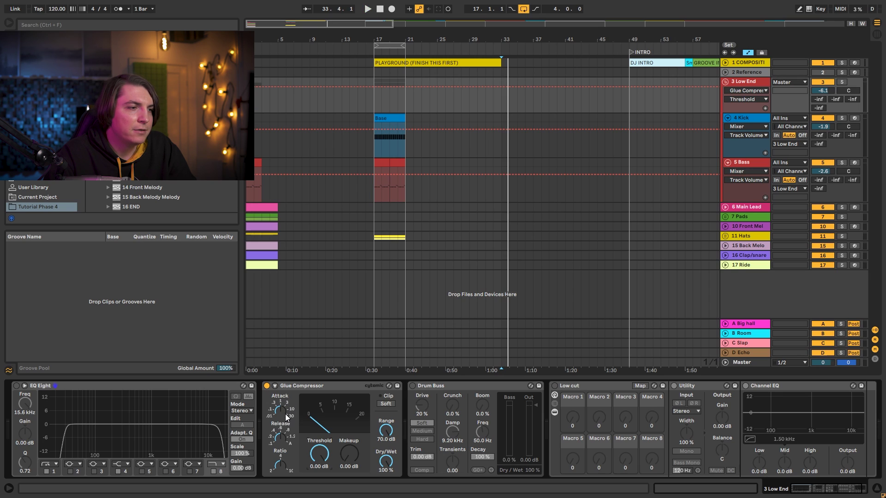
Set the Glue Compressor's threshold to -6.98 dB and makeup to 2.70 dB with soft clipping on, and compare it against bypass during playback.
{"action": "key", "text": "space"}
{"action": "left_click", "coordinate": [285, 415]}
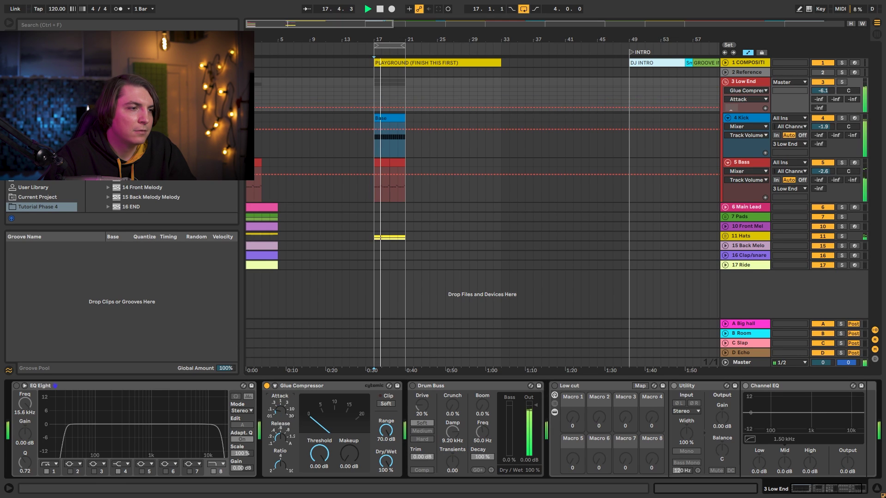
{"action": "left_click", "coordinate": [319, 454]}
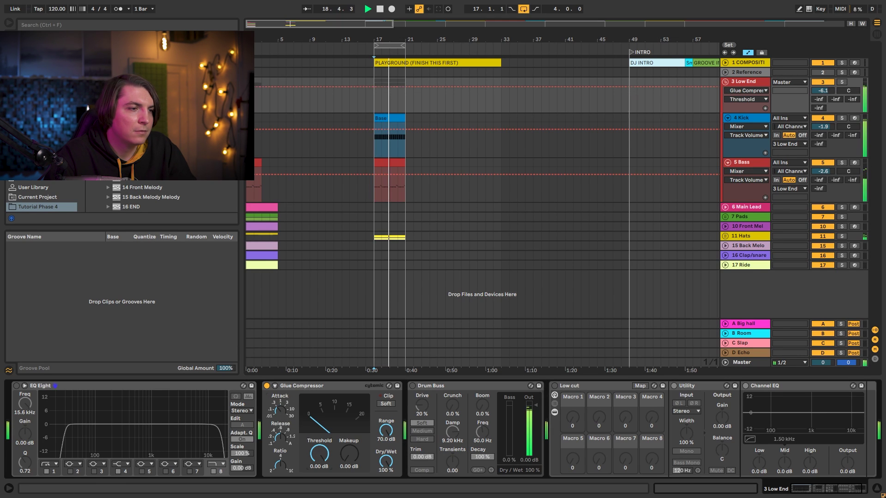
{"action": "left_click_drag", "start_coordinate": [319, 454], "coordinate": [354, 459]}
{"action": "left_click", "coordinate": [385, 404]}
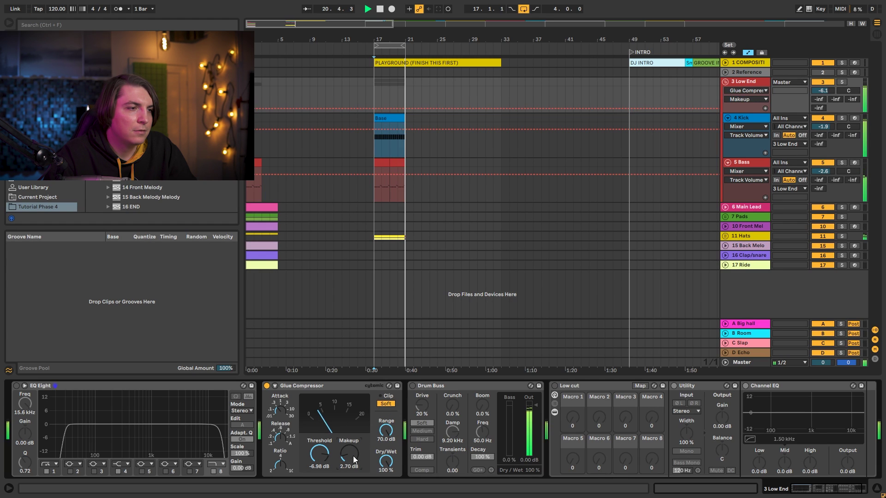
{"action": "left_click", "coordinate": [270, 389]}
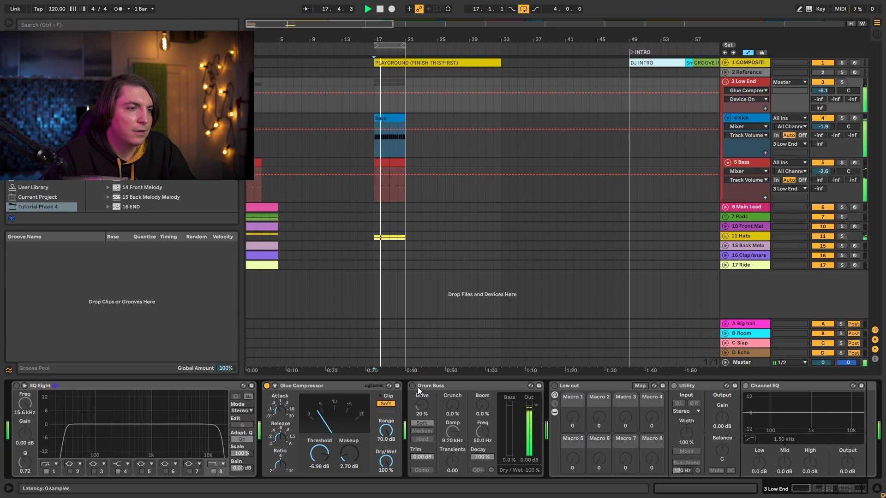
Move the Low End's Channel EQ ahead of Drum Buss, boosting lows 1.9 dB and cutting mids to -1.9 dB at 229 Hz.
{"action": "left_click_drag", "start_coordinate": [810, 389], "coordinate": [431, 412]}
{"action": "key", "text": "space"}
{"action": "left_click_drag", "start_coordinate": [426, 462], "coordinate": [444, 465]}
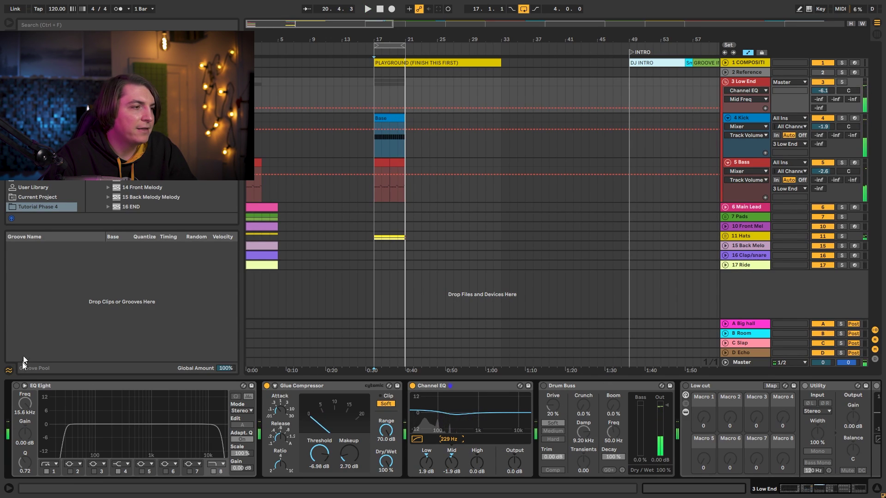
{"action": "key", "text": "space"}
Enable the Low End's EQ Eight, dip band 6 to -2.11 dB at 1.53 kHz and lower the band 1 low cut to 24.0 Hz.
{"action": "left_click", "coordinate": [818, 491]}
{"action": "left_click_drag", "start_coordinate": [818, 491], "coordinate": [767, 496]}
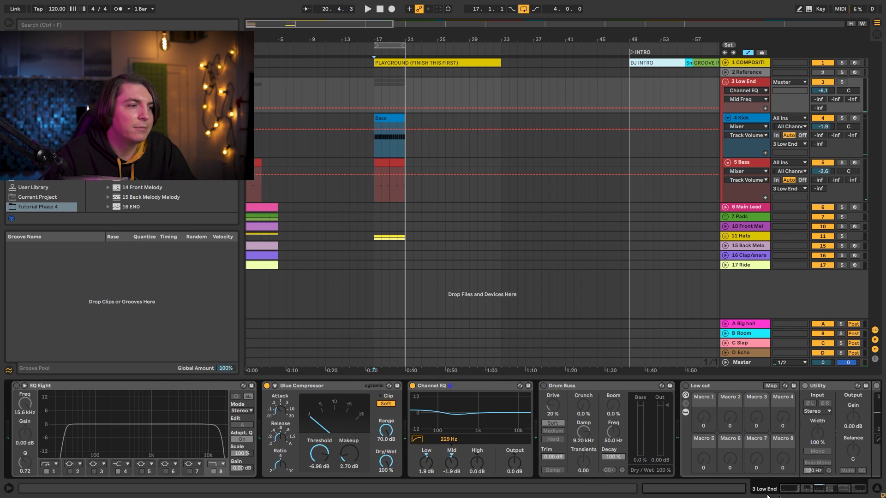
{"action": "left_click", "coordinate": [16, 386]}
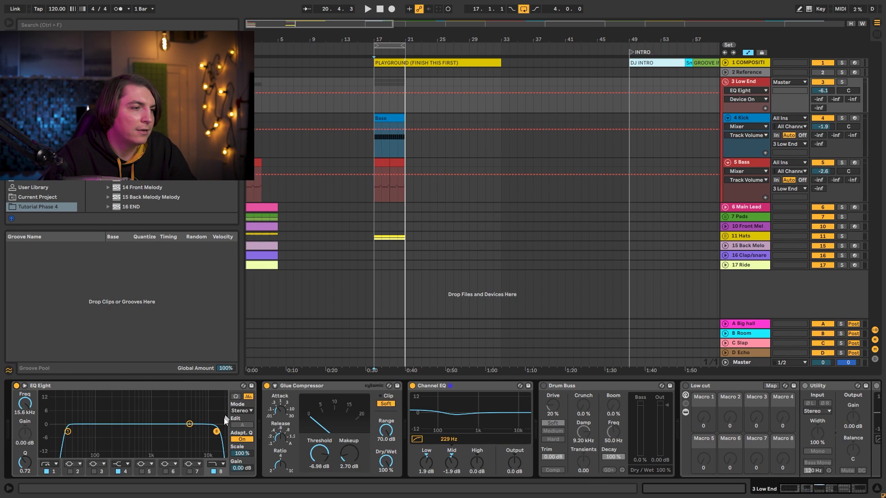
{"action": "key", "text": "space"}
{"action": "left_click_drag", "start_coordinate": [190, 424], "coordinate": [161, 428]}
{"action": "left_click", "coordinate": [166, 471]}
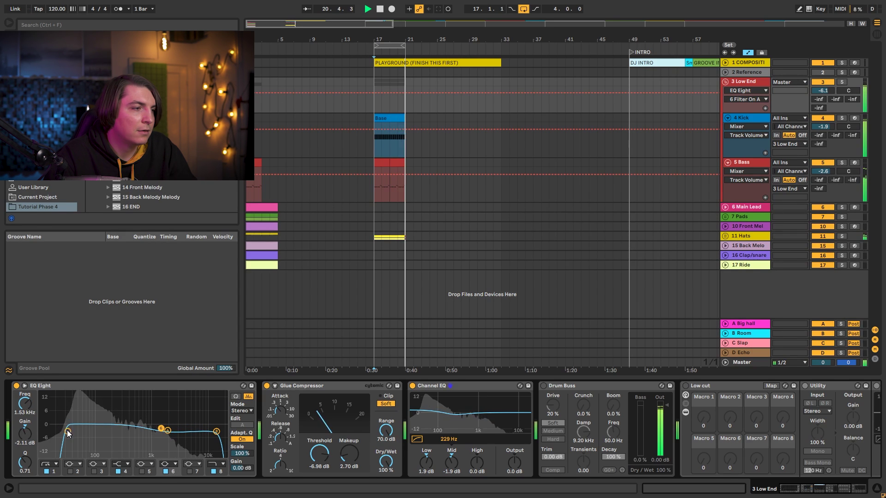
{"action": "left_click_drag", "start_coordinate": [67, 432], "coordinate": [62, 432]}
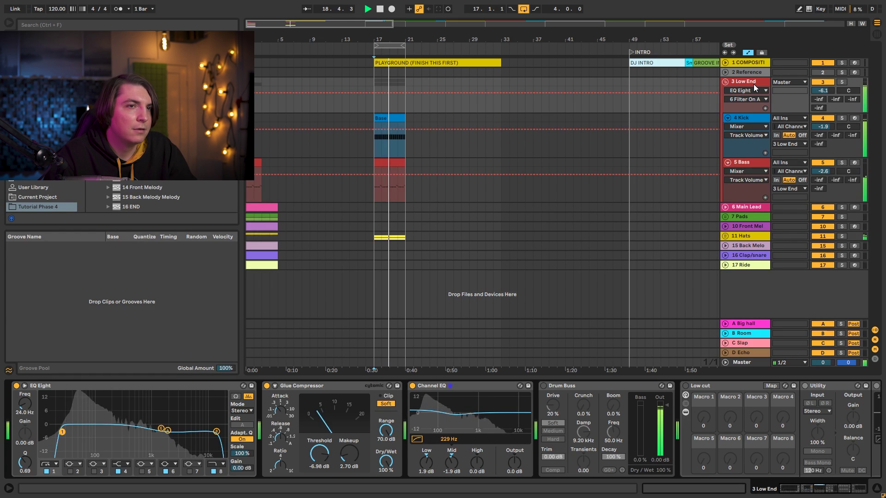
Raise the high cut in the Bass track's second EQ Eight to 2.25 kHz.
{"action": "left_click", "coordinate": [752, 162]}
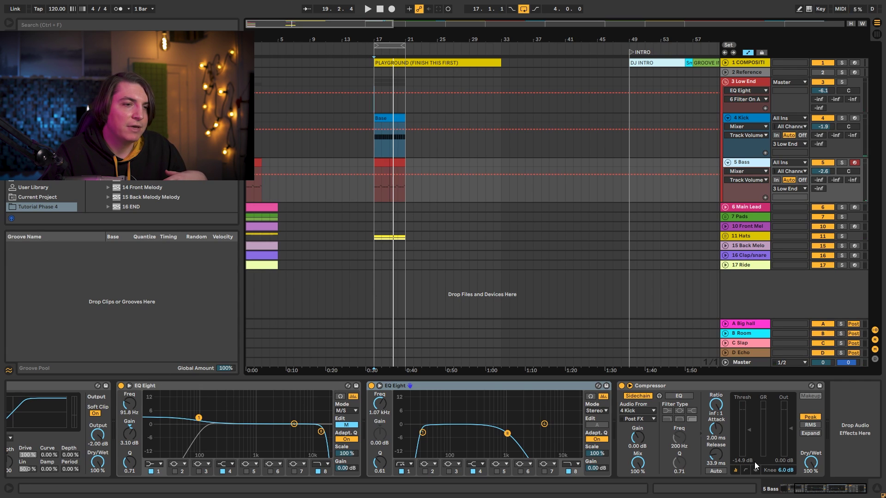
{"action": "left_click_drag", "start_coordinate": [507, 433], "coordinate": [528, 435]}
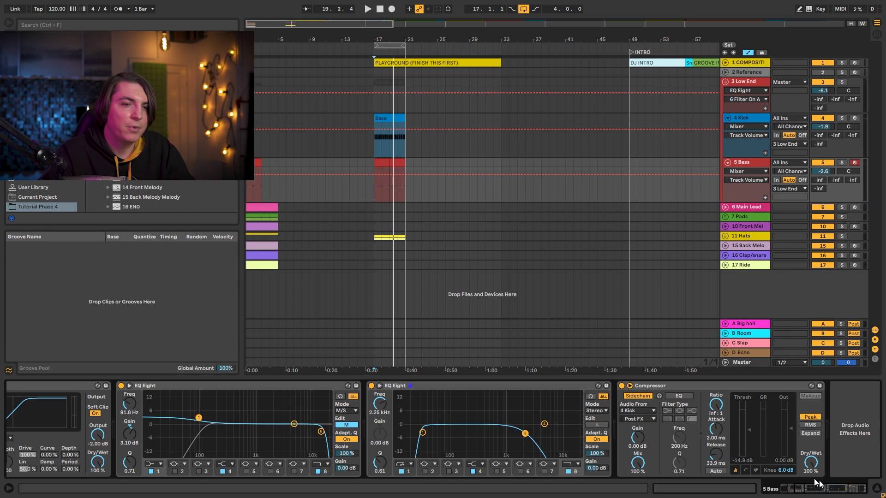
In the Bass track's Pigments, reduce Env 2's modulation of Filter 1 cutoff to 0.08 and set the cutoff to 173 Hz.
{"action": "left_click_drag", "start_coordinate": [816, 484], "coordinate": [772, 497]}
{"action": "left_click", "coordinate": [33, 386]}
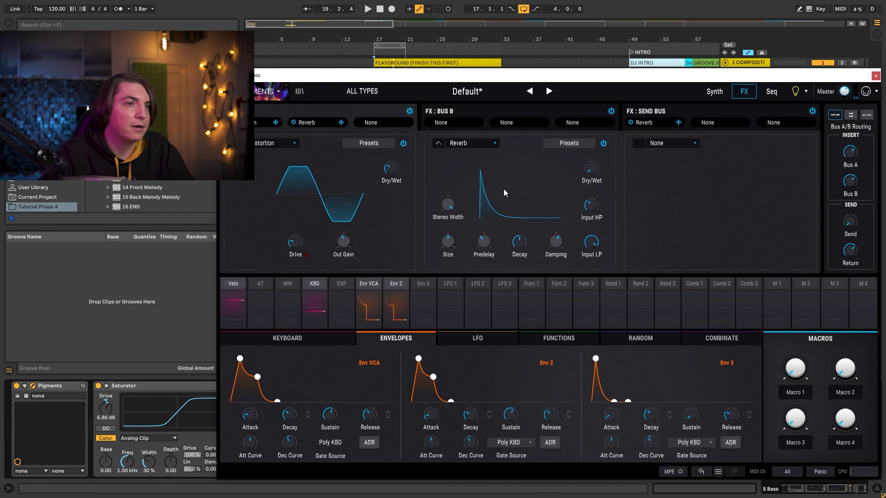
{"action": "mouse_move", "coordinate": [659, 122]}
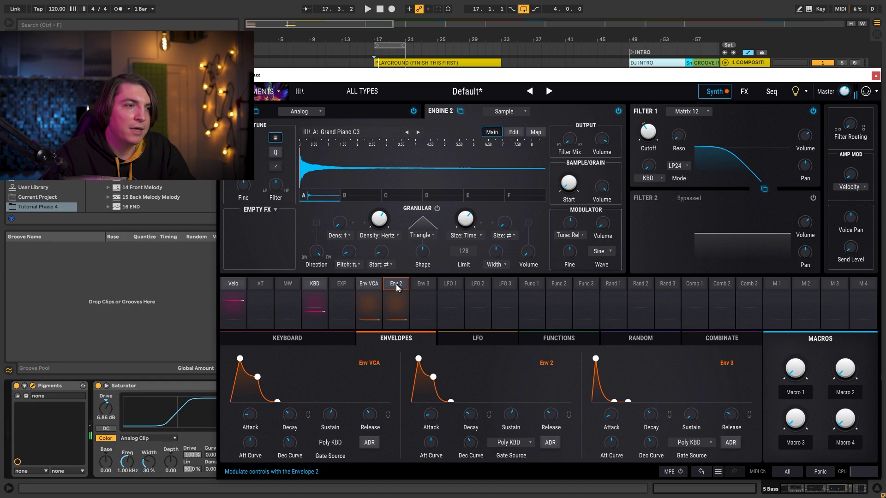
{"action": "left_click", "coordinate": [395, 298]}
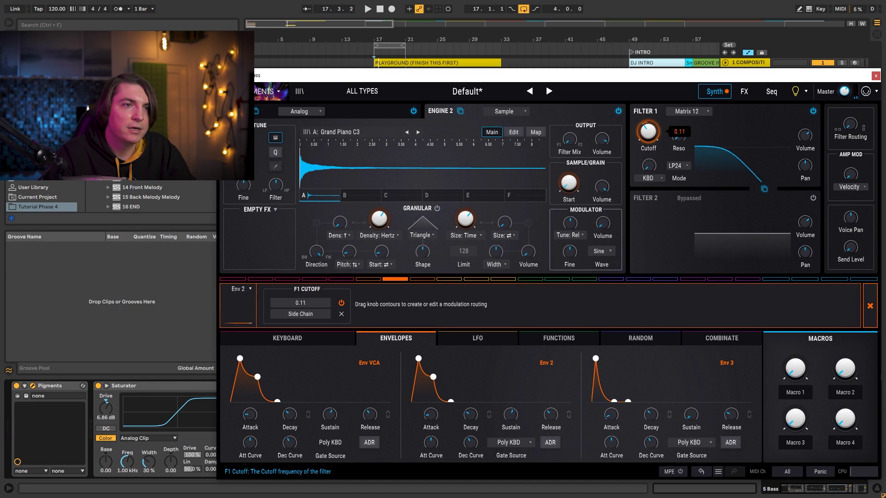
{"action": "key", "text": "space"}
{"action": "left_click_drag", "start_coordinate": [648, 123], "coordinate": [649, 134]}
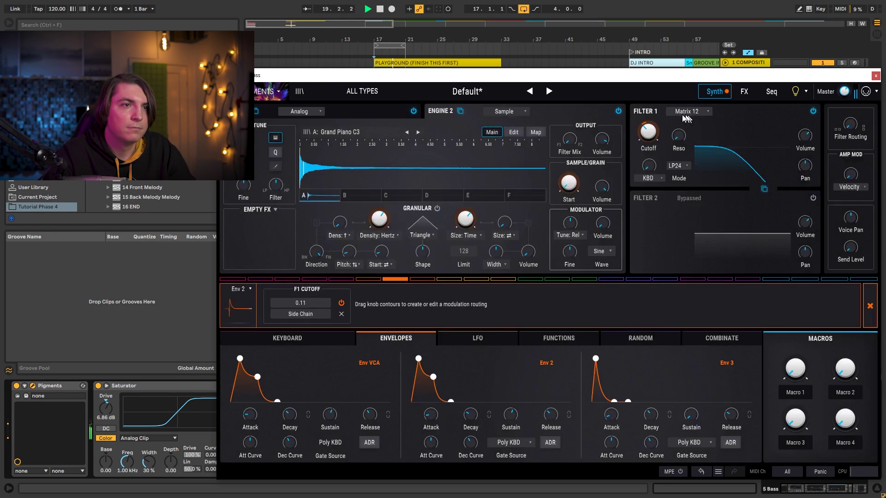
{"action": "left_click_drag", "start_coordinate": [649, 122], "coordinate": [648, 132]}
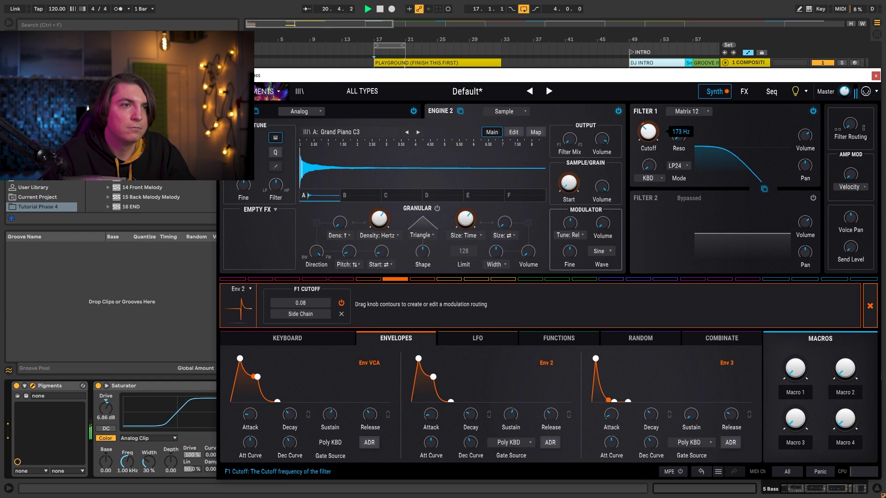
{"action": "key", "text": "space"}
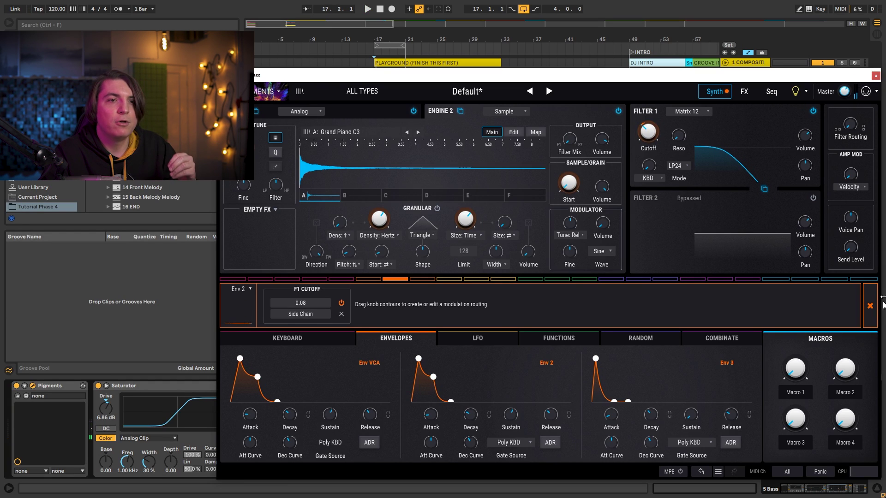
{"action": "left_click", "coordinate": [870, 306]}
{"action": "left_click", "coordinate": [875, 76]}
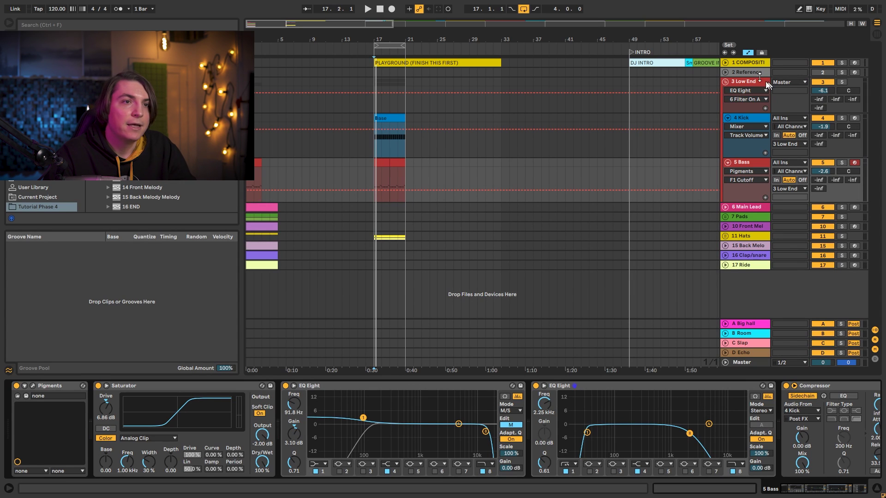
Fold the Low End group and select the Main Lead track.
{"action": "left_click", "coordinate": [726, 82]}
{"action": "left_click", "coordinate": [736, 93]}
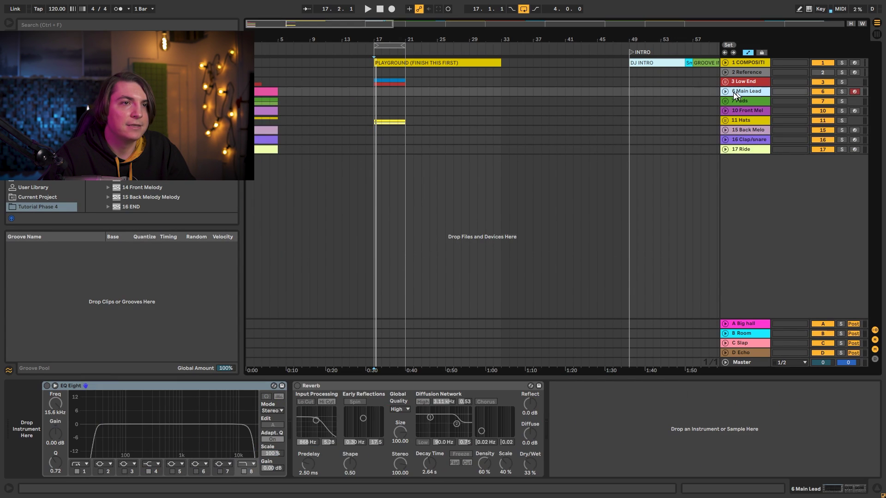
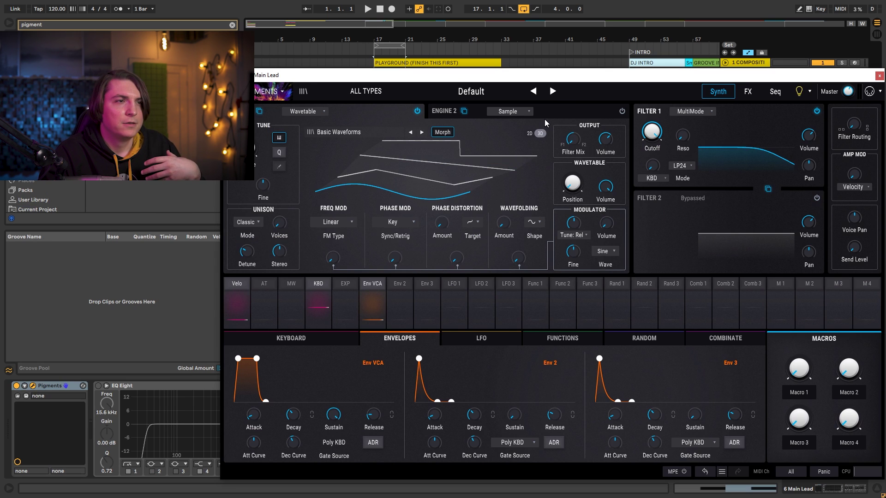
Examine the note pattern in the Main Lead's MIDI clip.
{"action": "left_click", "coordinate": [880, 82]}
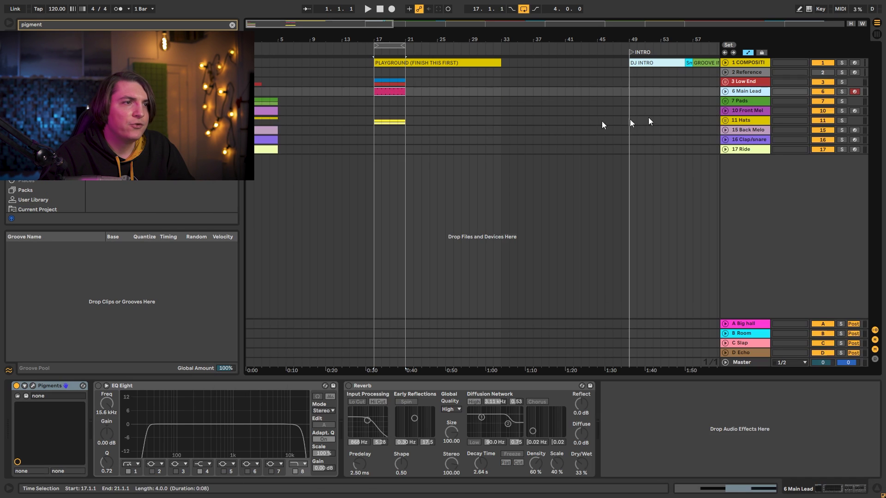
{"action": "double_click", "coordinate": [386, 91]}
{"action": "left_click", "coordinate": [433, 276]}
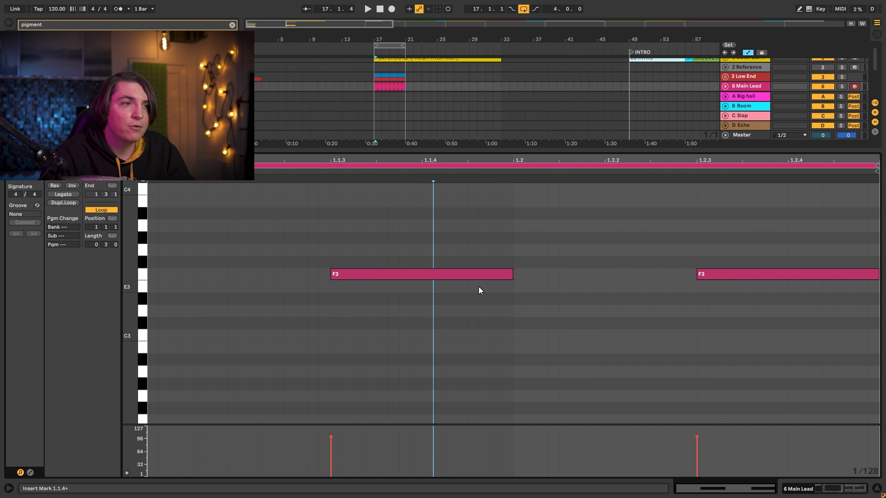
{"action": "key", "text": "shift+Tab"}
Load the MB2 Shapes synthesizer wavetable into Engine 1 of the Main Lead's Pigments and raise its wavetable position slightly.
{"action": "left_click", "coordinate": [33, 386]}
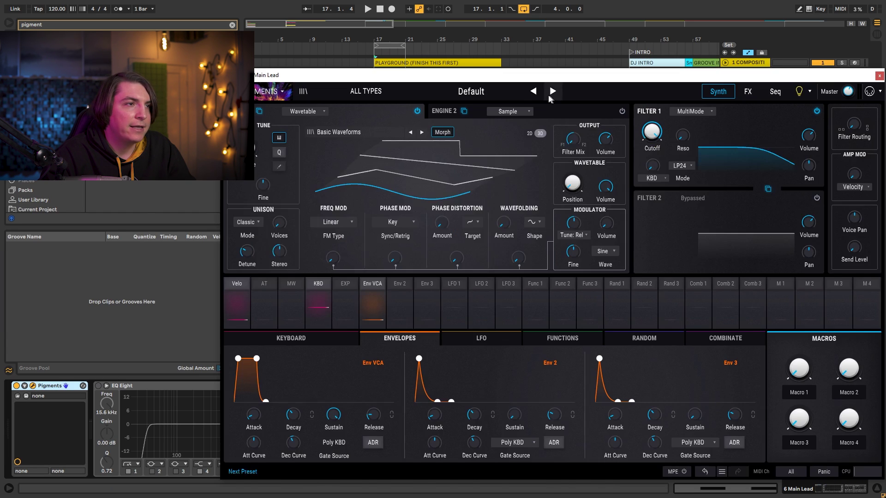
{"action": "left_click", "coordinate": [322, 112]}
{"action": "left_click", "coordinate": [309, 143]}
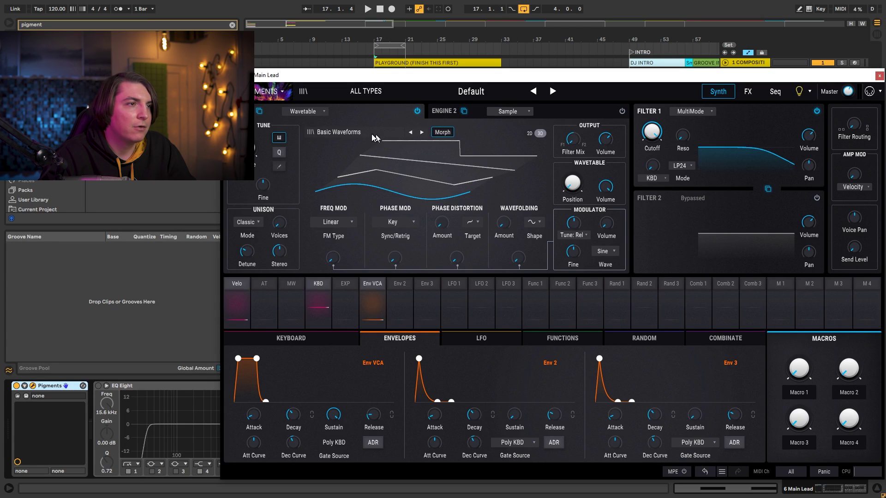
{"action": "left_click", "coordinate": [369, 134]}
{"action": "left_click", "coordinate": [351, 197]}
{"action": "scroll", "coordinate": [489, 192], "scroll_direction": "down", "scroll_amount": 1}
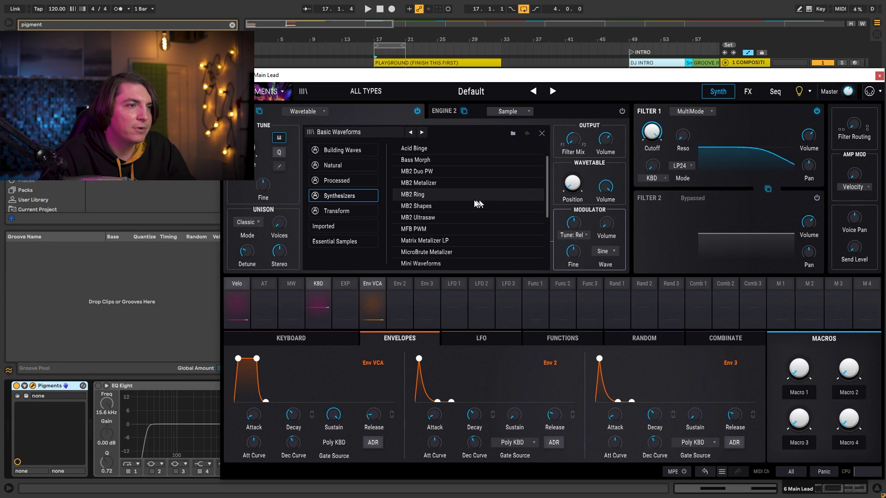
{"action": "left_click", "coordinate": [442, 206]}
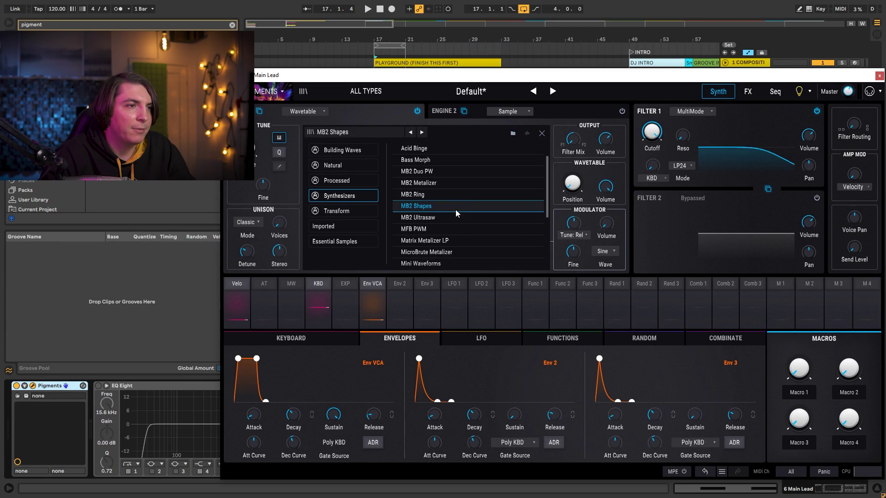
{"action": "left_click", "coordinate": [542, 133]}
{"action": "left_click_drag", "start_coordinate": [572, 183], "coordinate": [573, 162]}
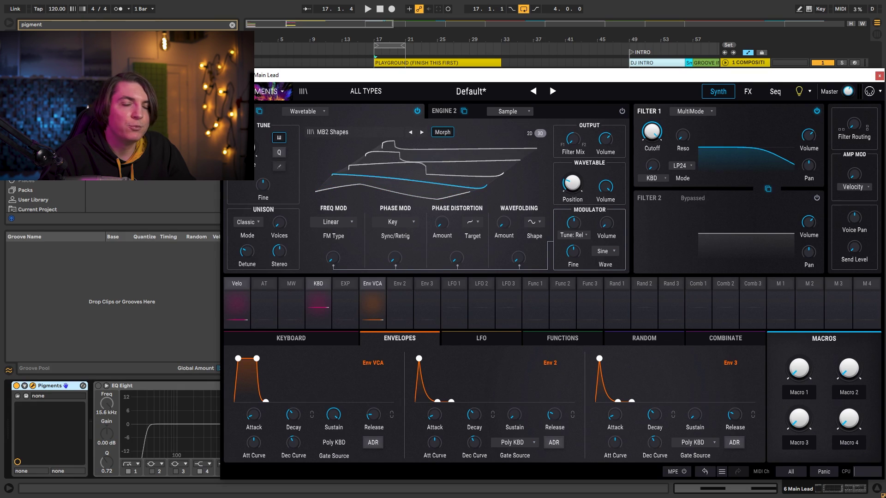
Lower the Main Lead's Filter 1 cutoff during playback and tune the wavetable oscillator's coarse pitch to -24 semitones.
{"action": "key", "text": "space"}
{"action": "left_click_drag", "start_coordinate": [651, 133], "coordinate": [652, 164]}
{"action": "key", "text": "space"}
{"action": "left_click_drag", "start_coordinate": [245, 146], "coordinate": [244, 152]}
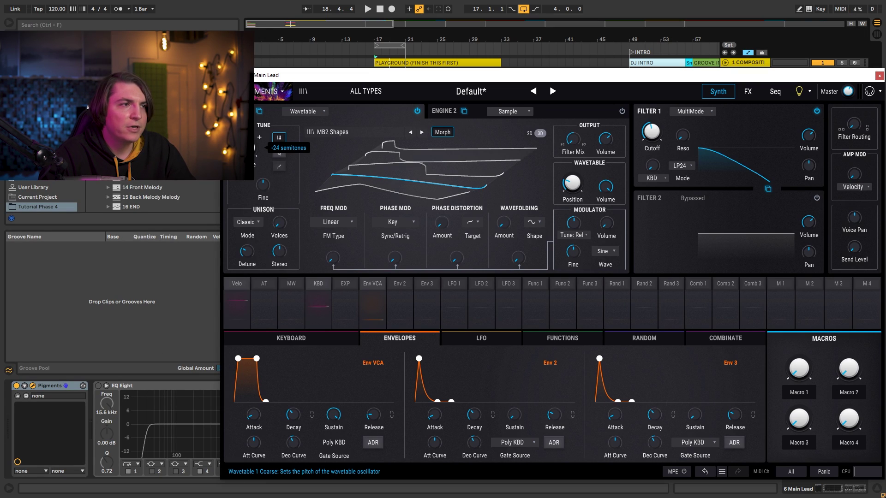
Reshape the Env VCA envelope into a curved decay with almost no sustain while the loop plays.
{"action": "mouse_move", "coordinate": [568, 143]}
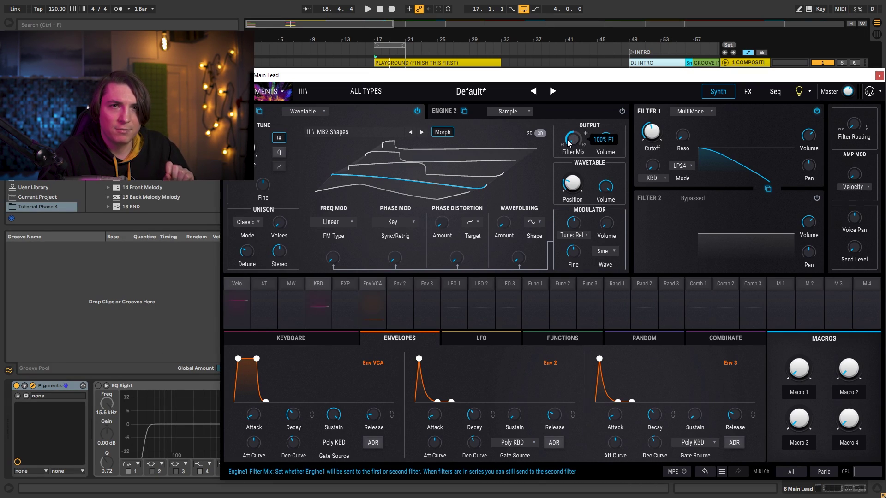
{"action": "key", "text": "space"}
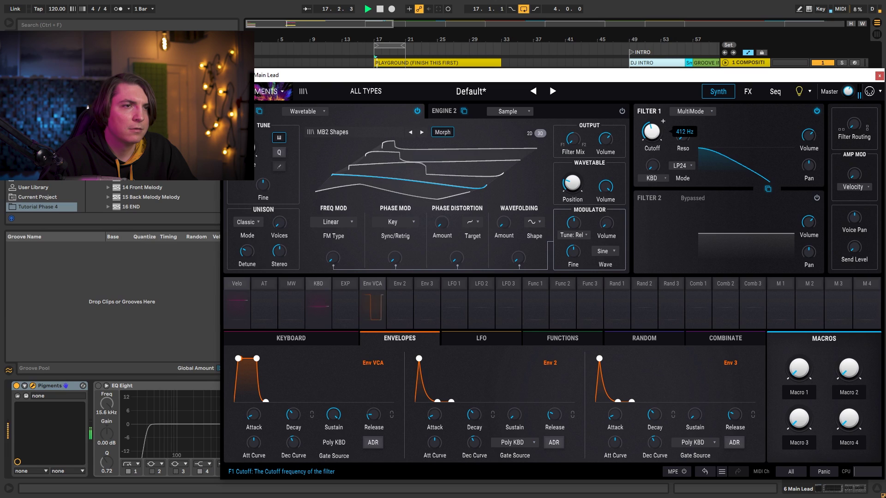
{"action": "left_click_drag", "start_coordinate": [257, 358], "coordinate": [265, 399]}
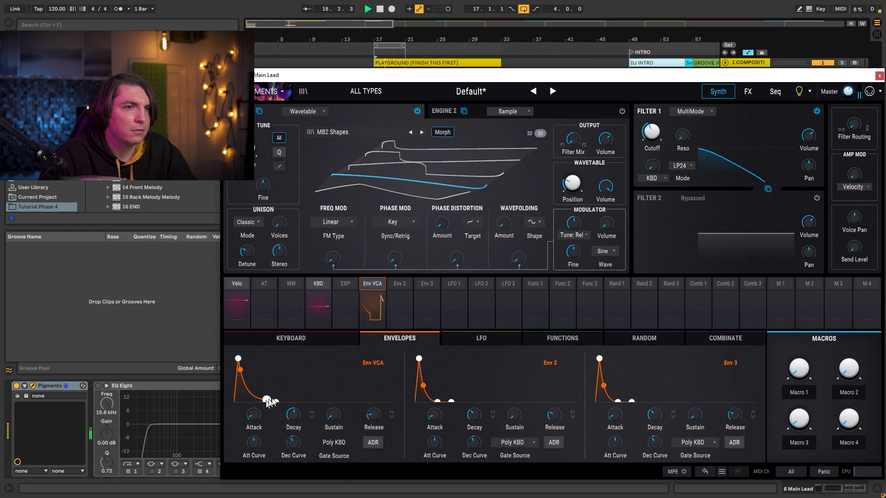
{"action": "key", "text": "space"}
Modulate the Filter 1 cutoff with Env 2 at an amount of 0.39, auditioning it against the loop.
{"action": "left_click", "coordinate": [663, 122]}
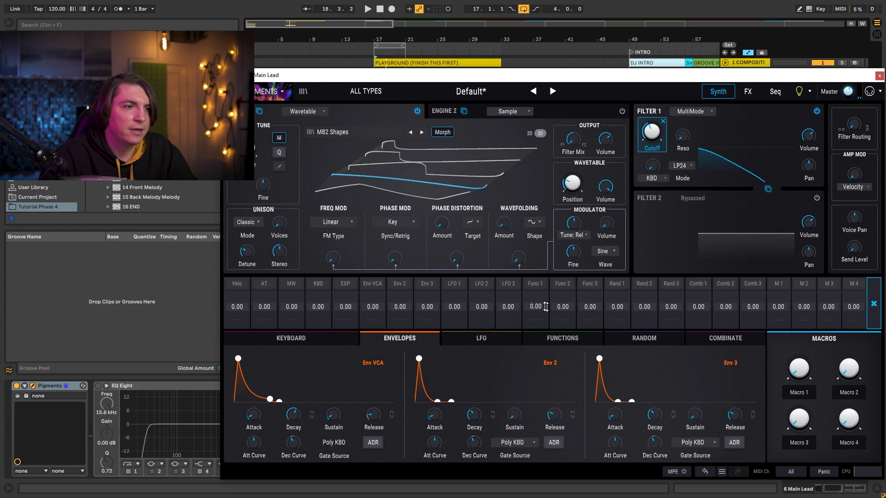
{"action": "left_click_drag", "start_coordinate": [399, 307], "coordinate": [413, 268]}
{"action": "key", "text": "space"}
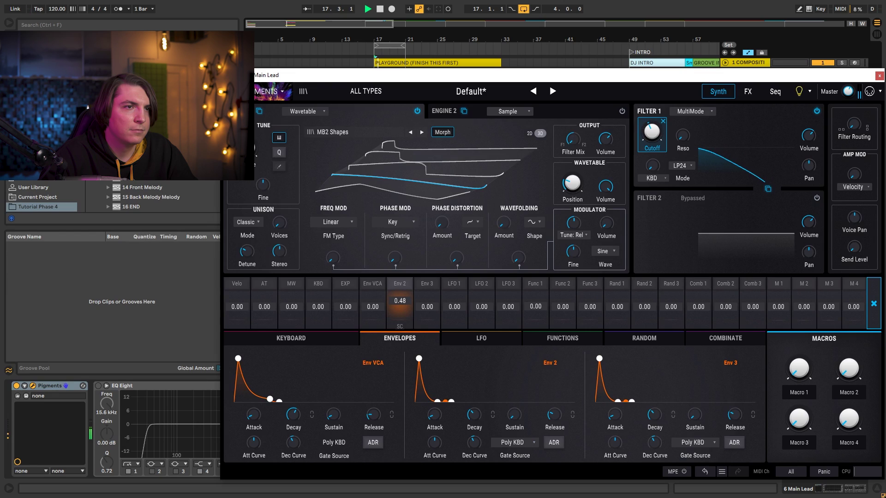
{"action": "left_click_drag", "start_coordinate": [404, 300], "coordinate": [404, 308]}
{"action": "key", "text": "space"}
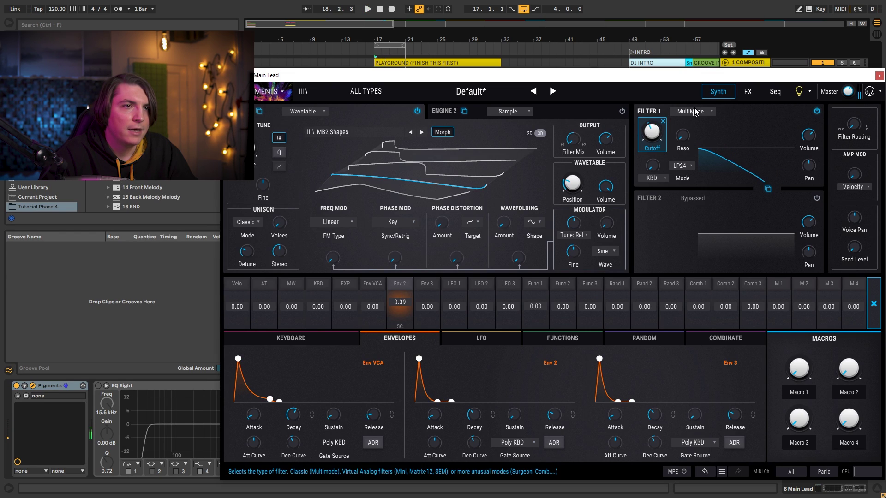
Switch Filter 1 to the Matrix 12 type and fine-tune its resonance while auditioning the loop.
{"action": "left_click", "coordinate": [694, 112]}
{"action": "left_click", "coordinate": [696, 166]}
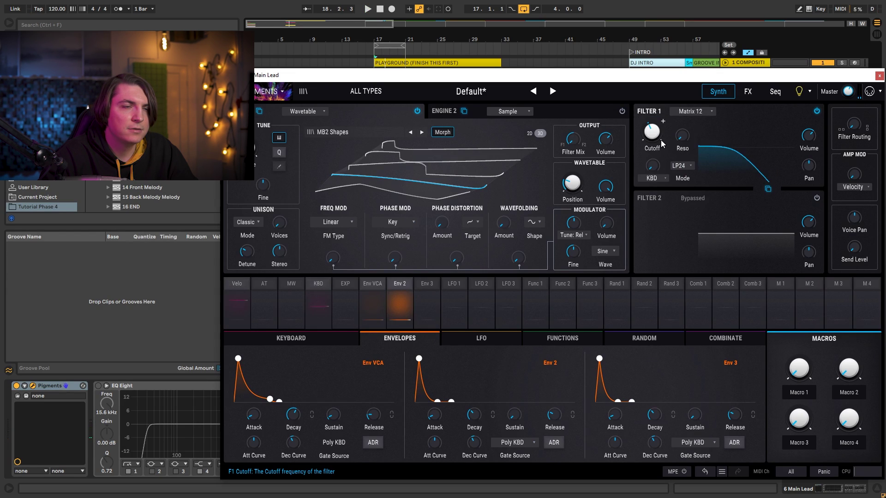
{"action": "key", "text": "space"}
{"action": "mouse_move", "coordinate": [693, 130]}
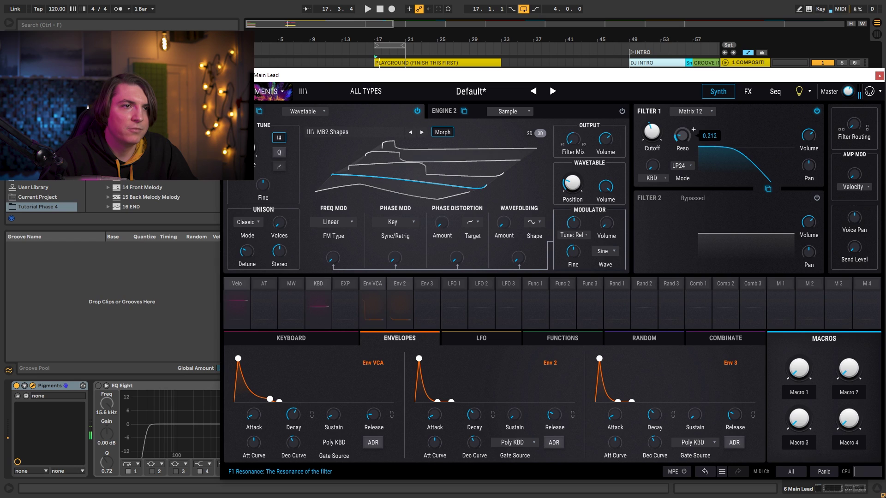
{"action": "left_click_drag", "start_coordinate": [682, 138], "coordinate": [682, 141]}
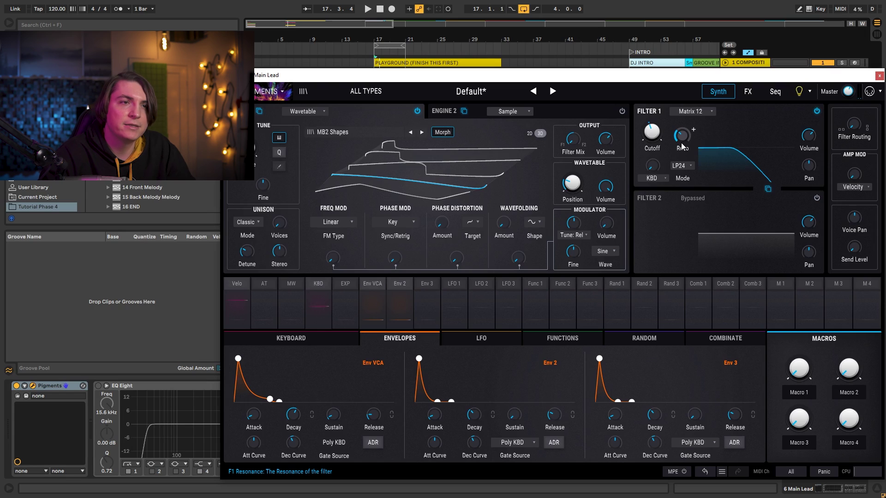
{"action": "left_click_drag", "start_coordinate": [681, 142], "coordinate": [681, 138]}
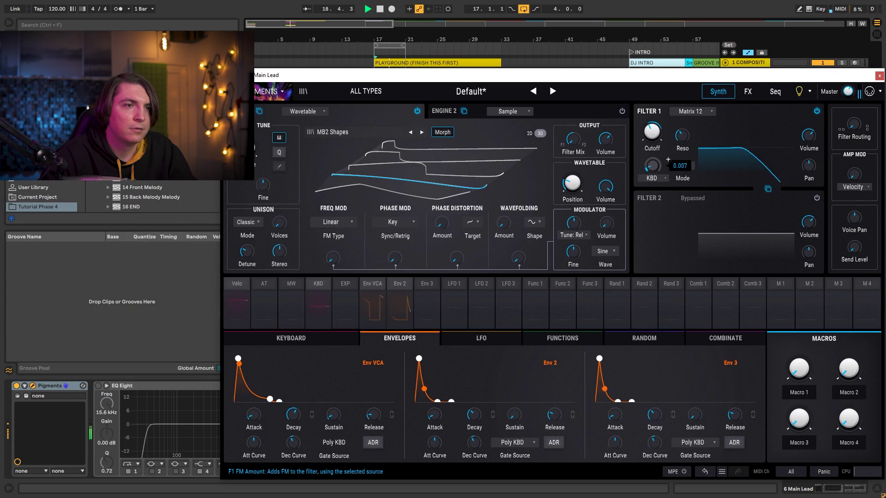
{"action": "key", "text": "space"}
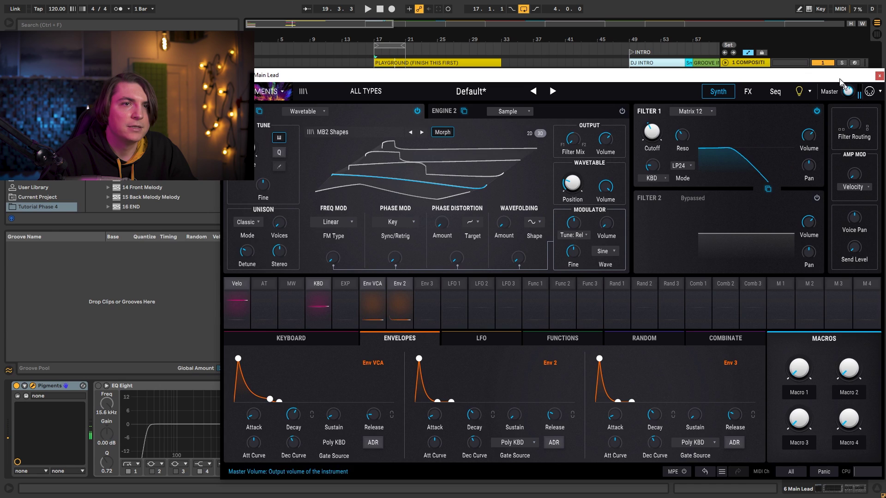
Lower the Main Lead track volume to -6.3 dB and bring the synth window back into full view.
{"action": "left_click_drag", "start_coordinate": [829, 77], "coordinate": [778, 176]}
{"action": "left_click", "coordinate": [725, 91]}
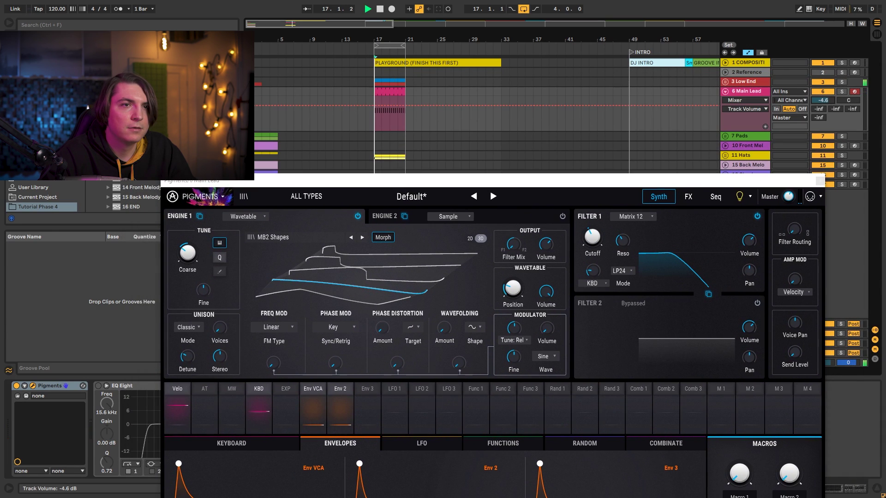
{"action": "key", "text": "space"}
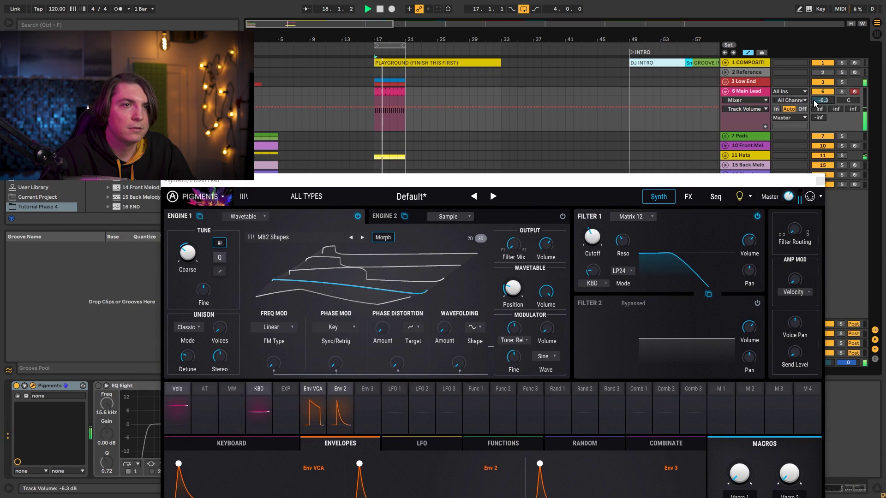
{"action": "left_click", "coordinate": [725, 92]}
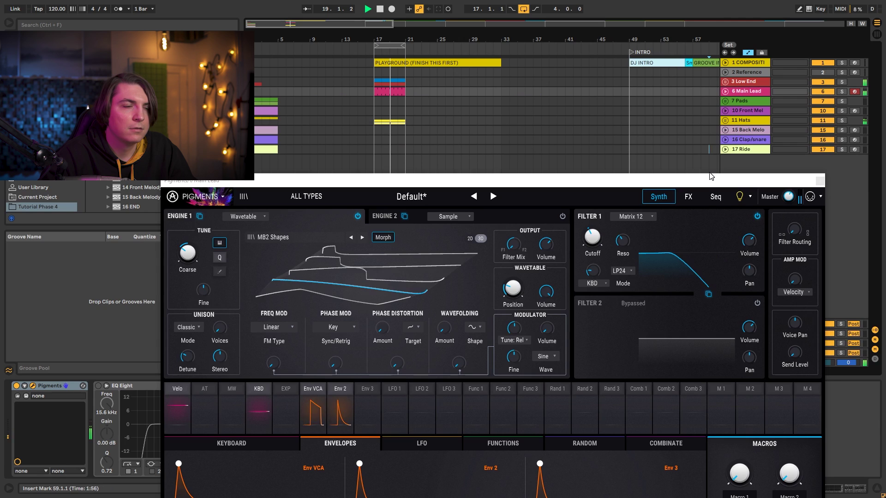
{"action": "left_click", "coordinate": [741, 120]}
{"action": "left_click_drag", "start_coordinate": [718, 181], "coordinate": [764, 39]}
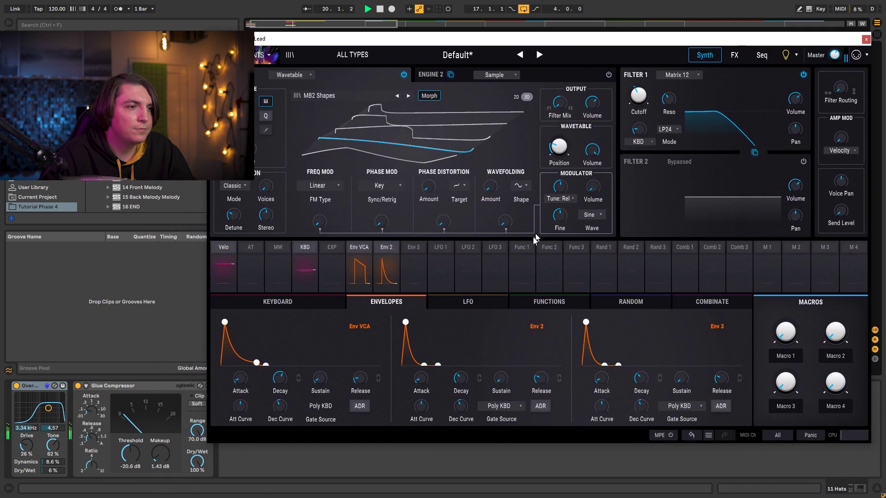
Slightly lengthen the attack of the Env VCA envelope and audition the loop.
{"action": "key", "text": "space"}
{"action": "left_click_drag", "start_coordinate": [226, 325], "coordinate": [229, 326]}
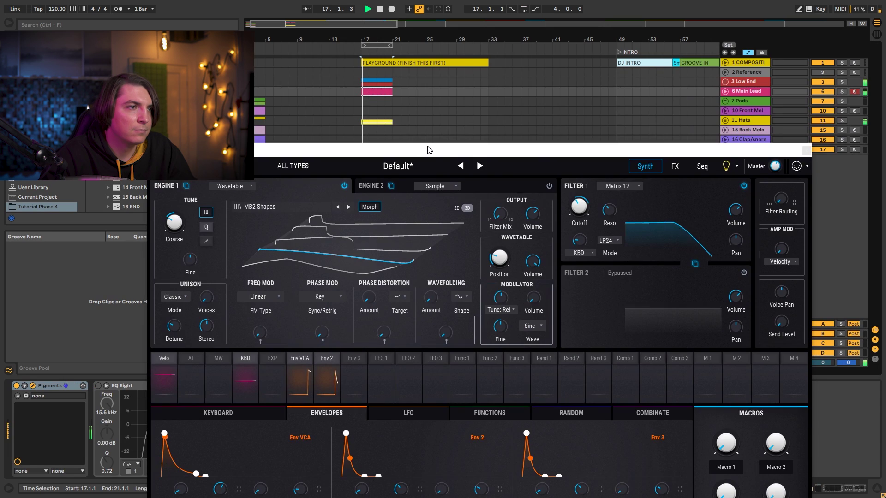
{"action": "left_click_drag", "start_coordinate": [429, 149], "coordinate": [418, 83]}
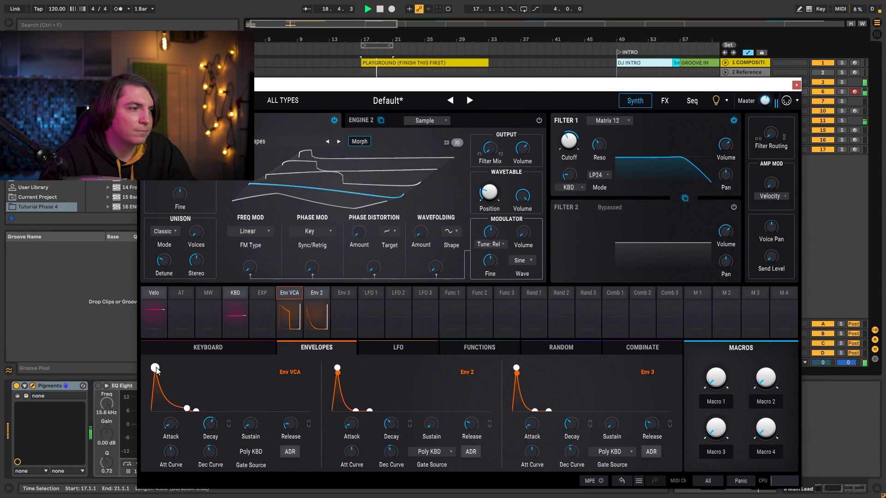
Set the three Bus A effects to Distortion, Overdrive and Wavefolder.
{"action": "left_click", "coordinate": [665, 100]}
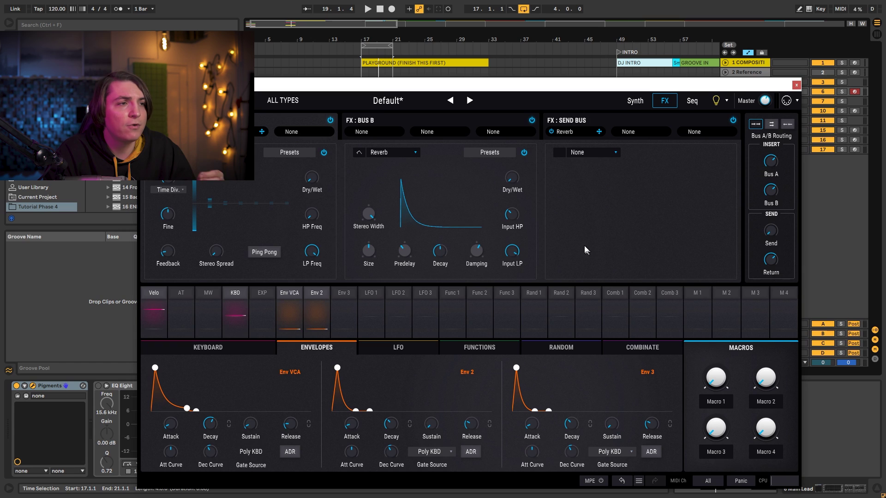
{"action": "left_click", "coordinate": [283, 160]}
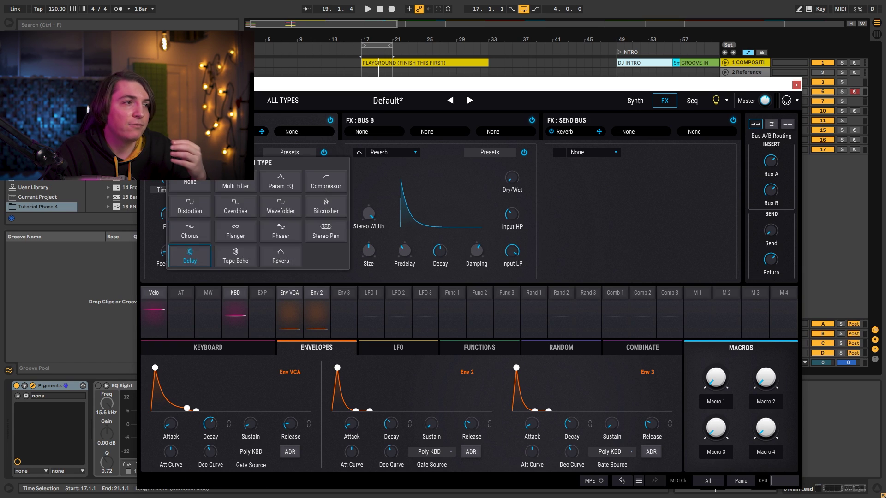
{"action": "left_click", "coordinate": [193, 210]}
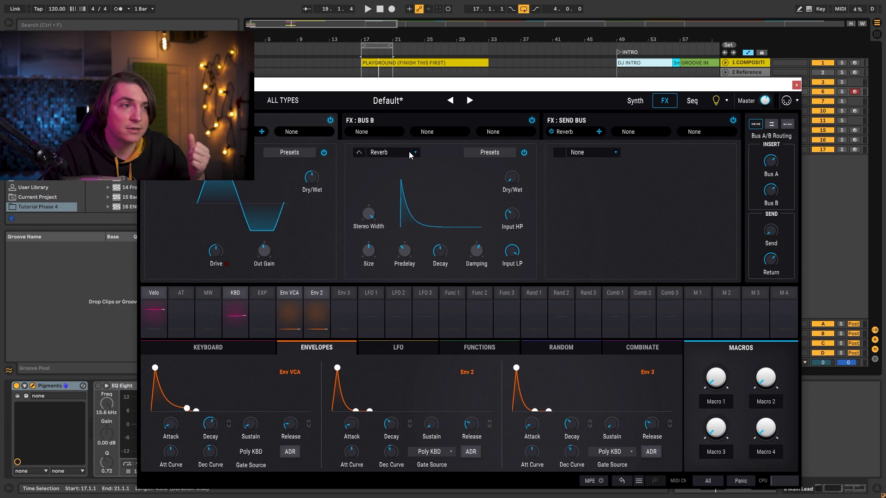
{"action": "left_click", "coordinate": [409, 154]}
{"action": "left_click", "coordinate": [433, 207]}
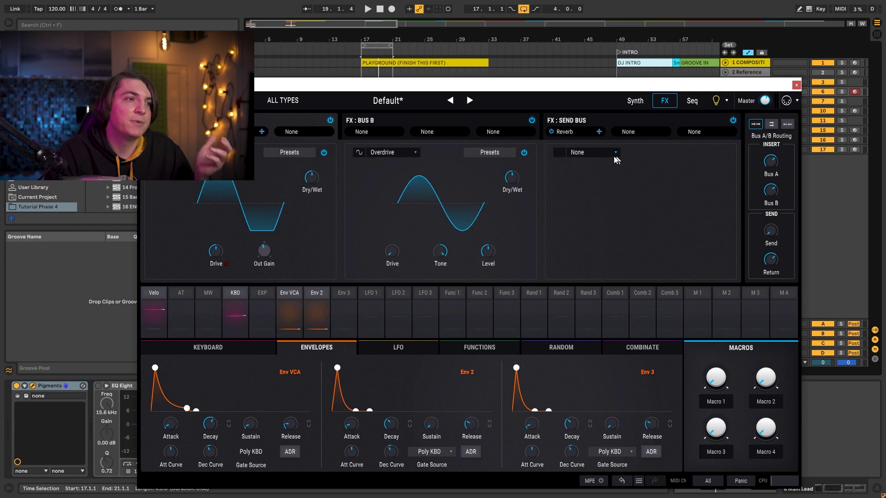
{"action": "left_click", "coordinate": [613, 159]}
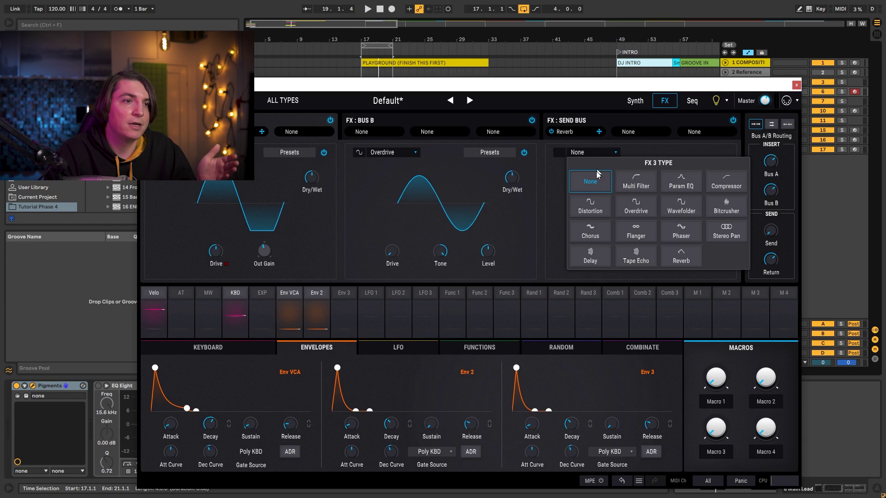
{"action": "left_click", "coordinate": [683, 210]}
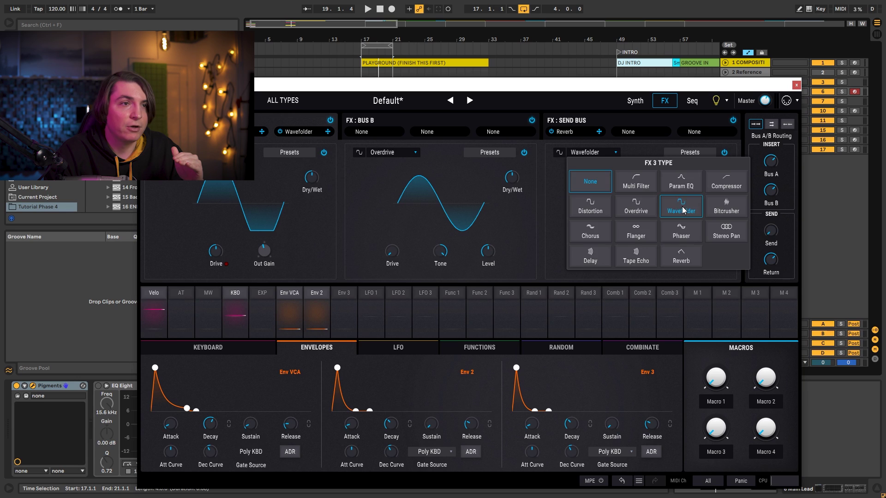
Load a Bitcrusher as the first effect on Bus B.
{"action": "left_click", "coordinate": [387, 121]}
{"action": "left_click", "coordinate": [369, 131]}
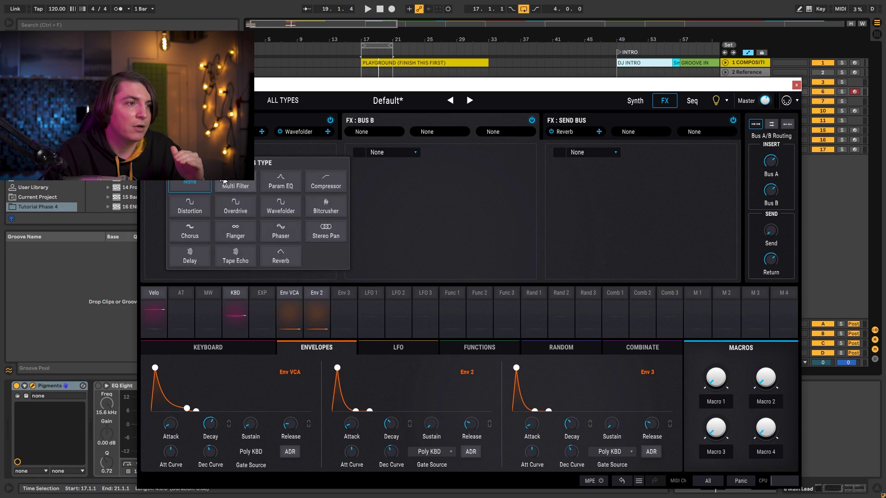
{"action": "left_click", "coordinate": [340, 212]}
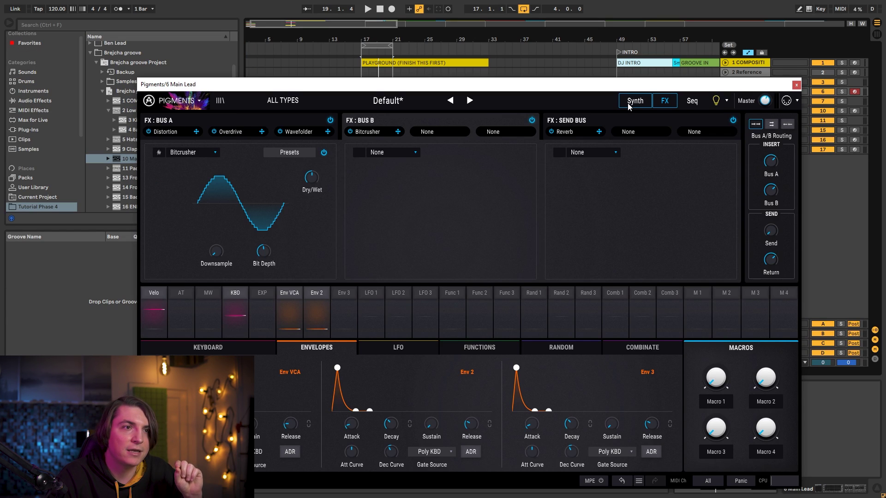
Lower the drive of the Distortion effect on Bus A.
{"action": "left_click", "coordinate": [629, 106]}
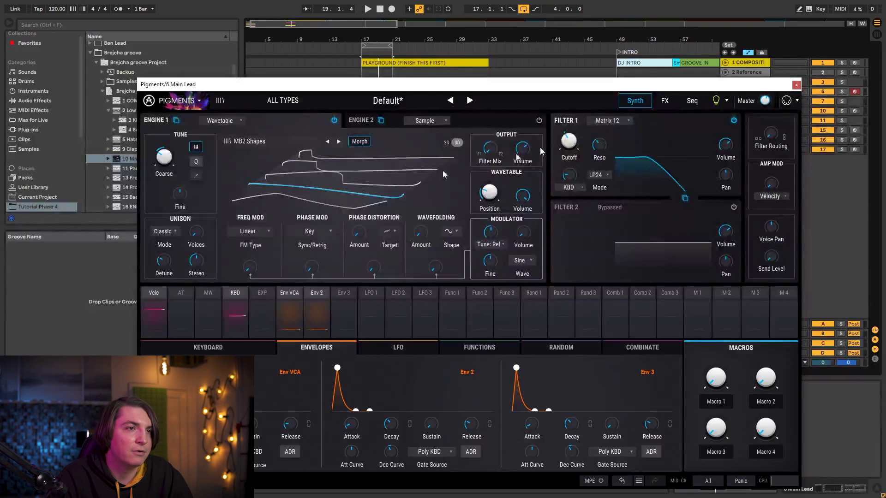
{"action": "left_click", "coordinate": [664, 101]}
{"action": "left_click", "coordinate": [249, 123]}
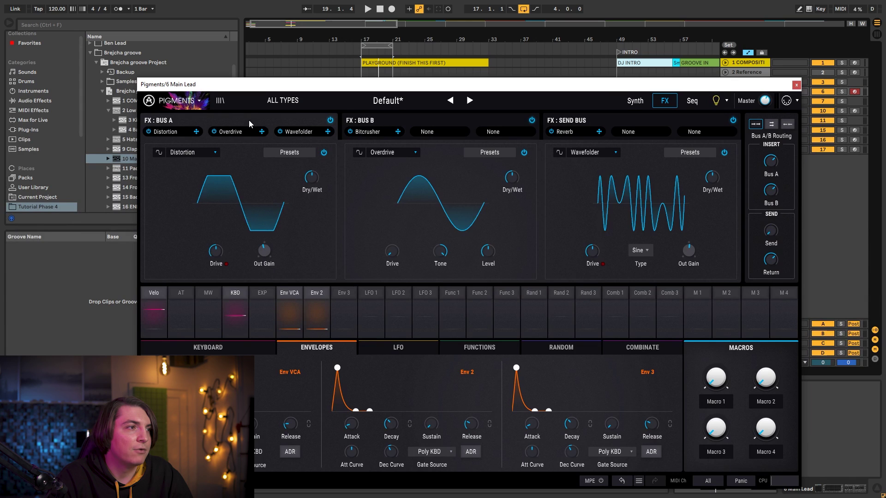
{"action": "mouse_move", "coordinate": [220, 256]}
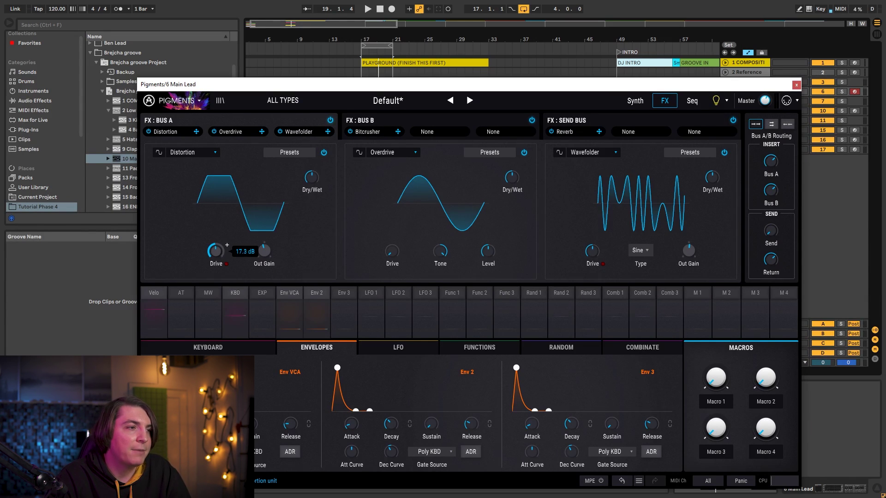
{"action": "left_click_drag", "start_coordinate": [223, 256], "coordinate": [224, 286]}
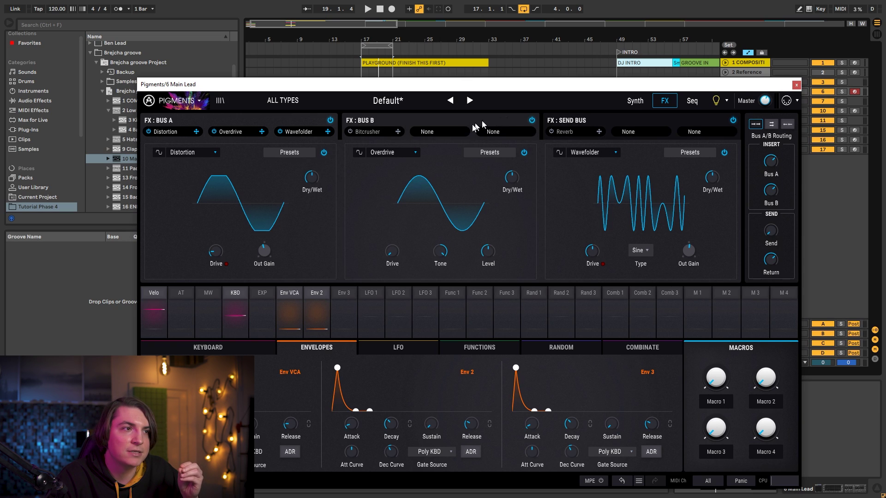
Modulate the Bus A Distortion drive with Env 3 at 0.28 and lower the base drive while the loop plays.
{"action": "left_click", "coordinate": [577, 121]}
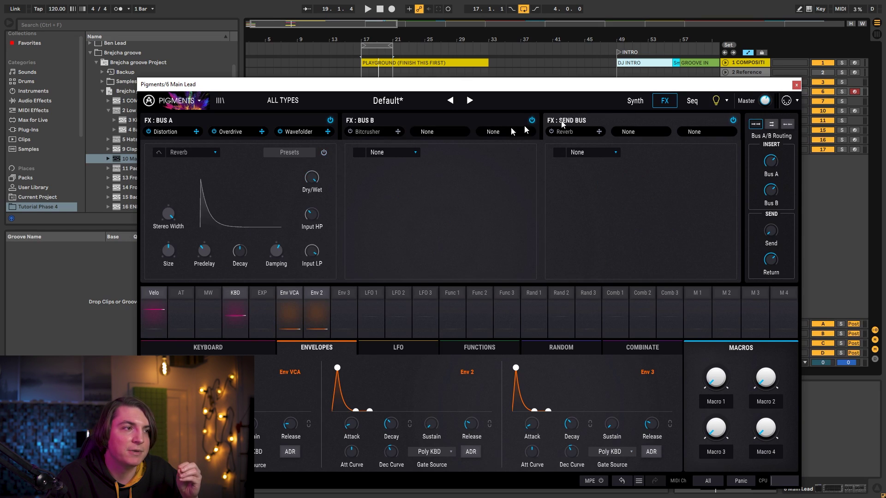
{"action": "left_click", "coordinate": [313, 134]}
{"action": "key", "text": "space"}
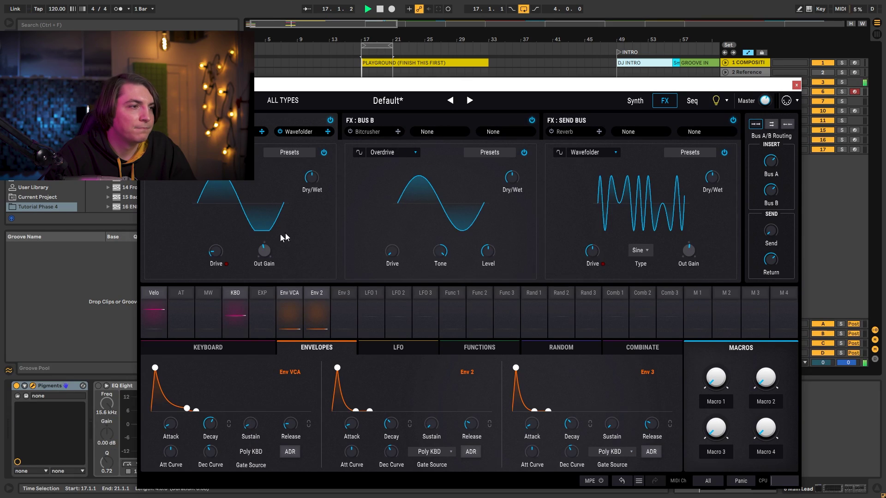
{"action": "left_click", "coordinate": [221, 250]}
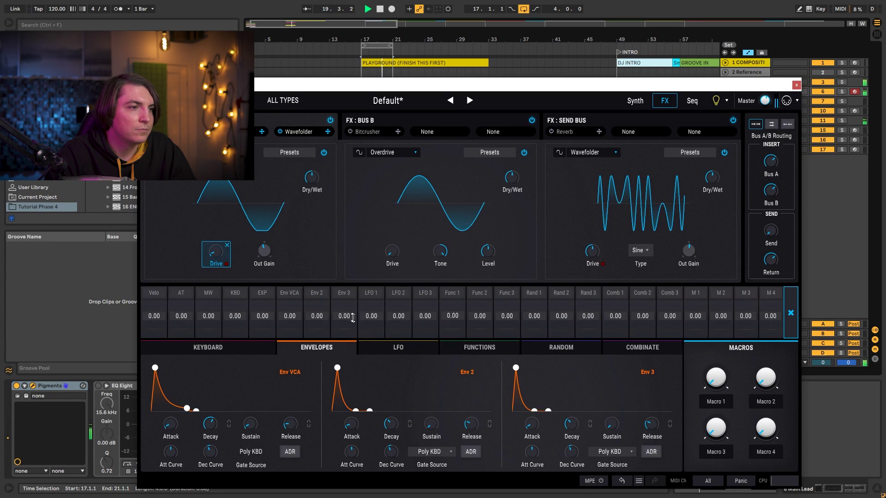
{"action": "left_click_drag", "start_coordinate": [353, 317], "coordinate": [353, 306]}
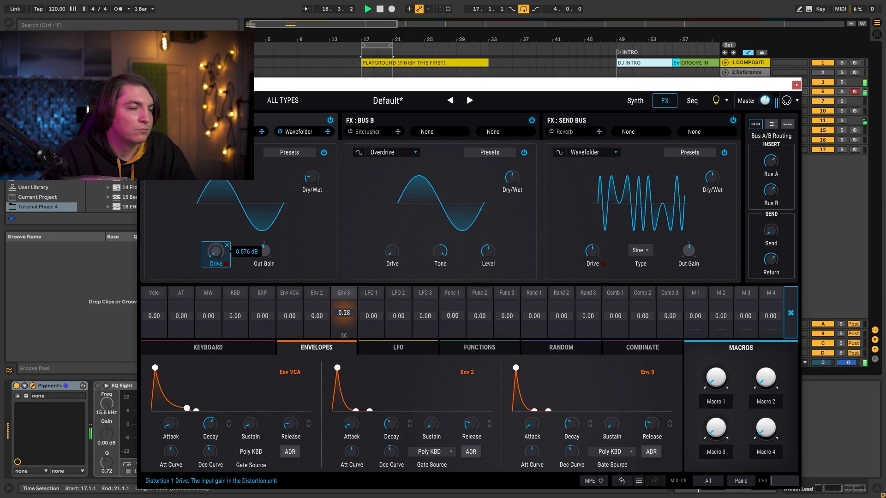
{"action": "left_click_drag", "start_coordinate": [216, 251], "coordinate": [216, 253]}
Modulate the Bus A Overdrive drive with Env 3 at an amount of 0.11.
{"action": "left_click", "coordinate": [393, 252]}
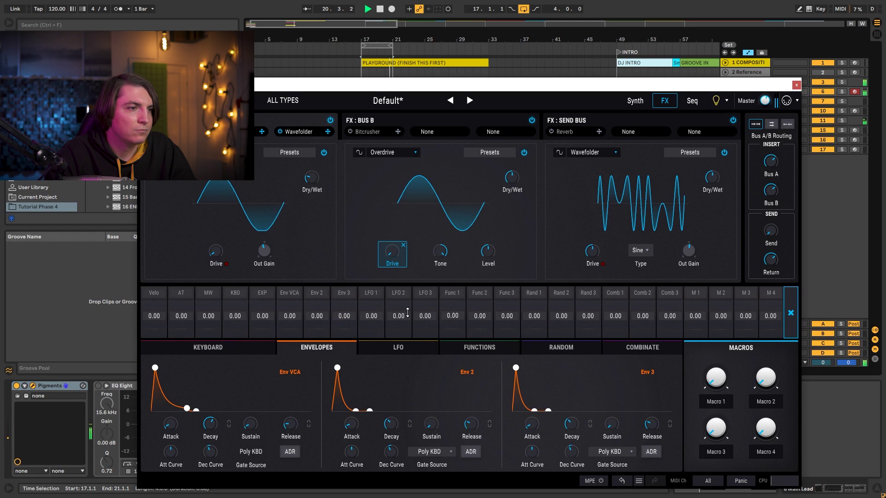
{"action": "left_click_drag", "start_coordinate": [344, 315], "coordinate": [344, 309]}
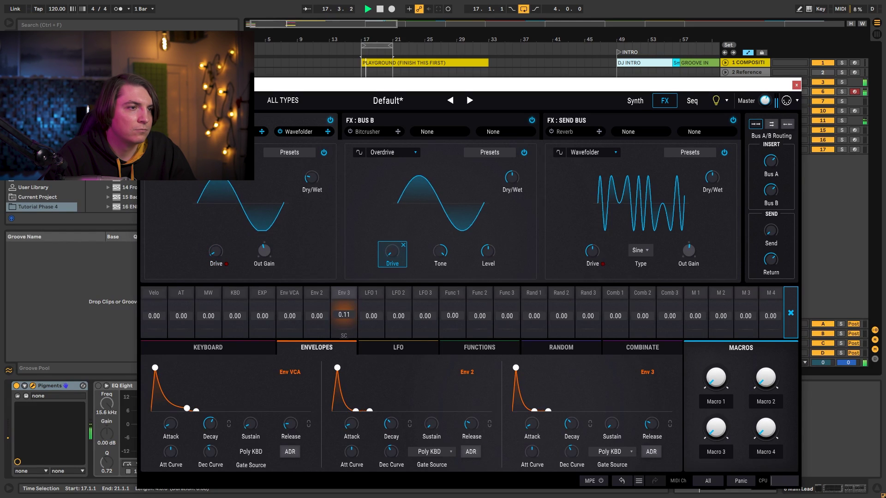
Modulate the Bus A Wavefolder drive with Env 3 at 0.13 over a lowered base drive, and set the Overdrive drive to about 0.04.
{"action": "mouse_move", "coordinate": [522, 172]}
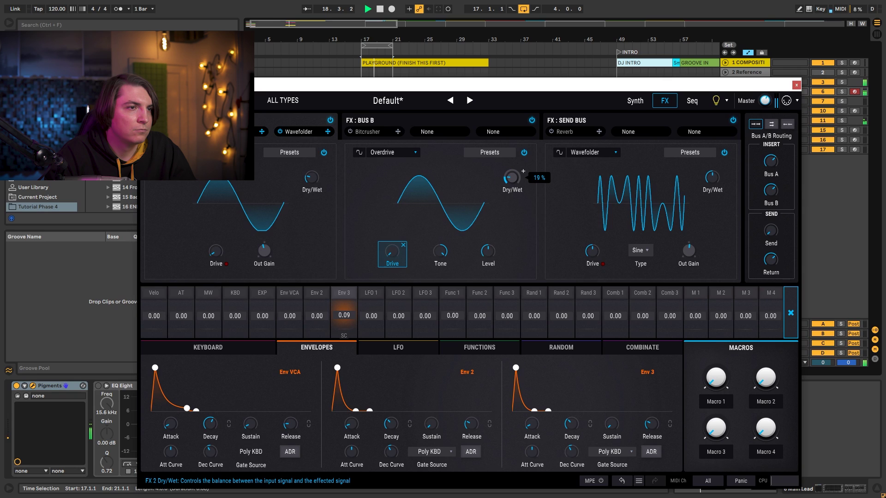
{"action": "left_click_drag", "start_coordinate": [592, 251], "coordinate": [592, 265]}
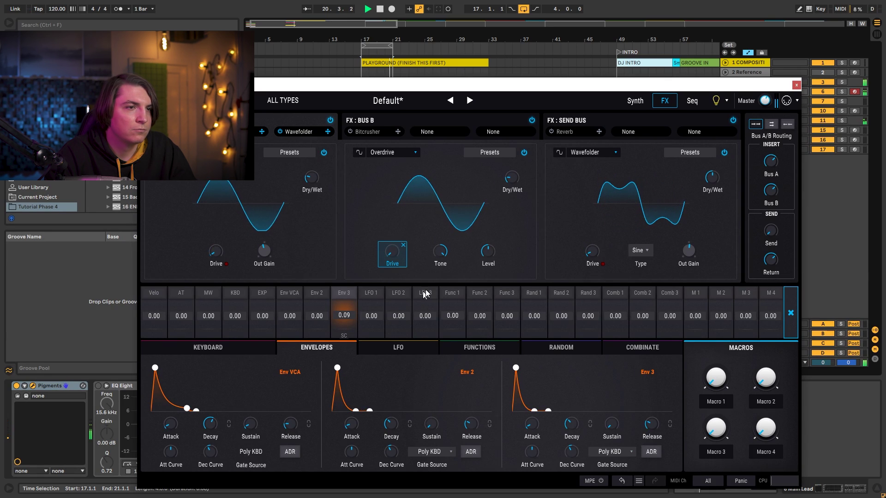
{"action": "left_click", "coordinate": [585, 266]}
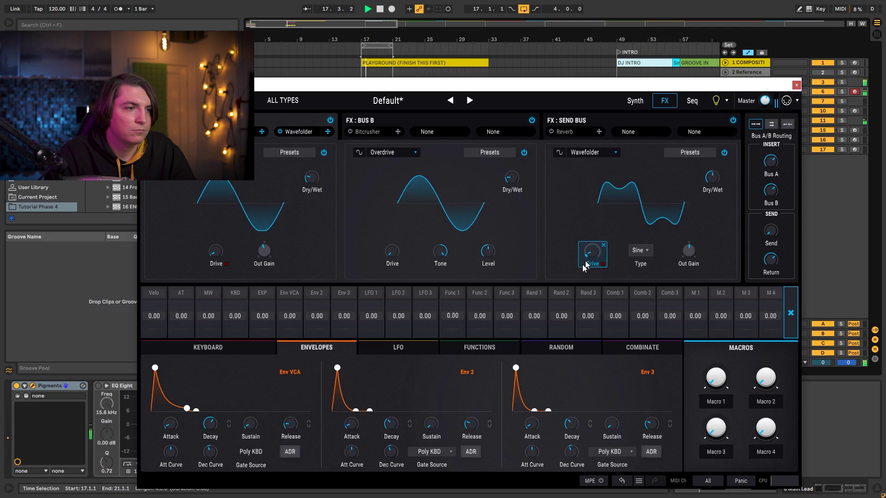
{"action": "left_click_drag", "start_coordinate": [344, 316], "coordinate": [343, 306]}
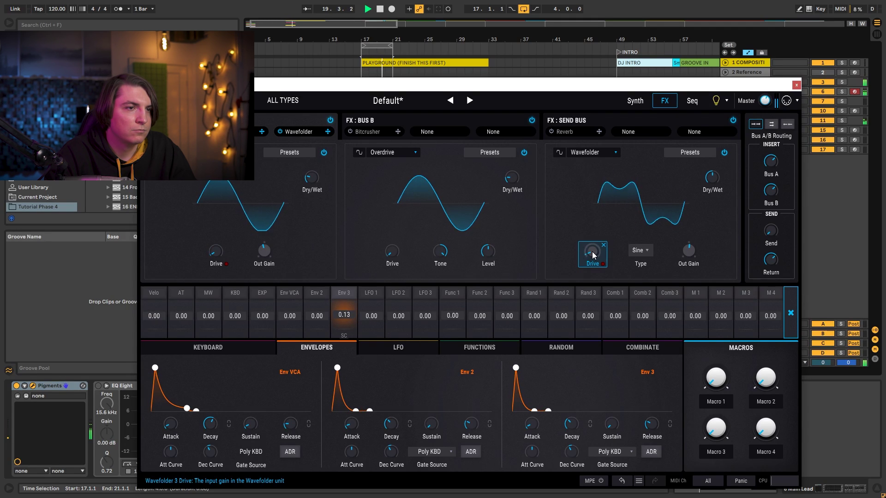
{"action": "left_click_drag", "start_coordinate": [593, 252], "coordinate": [592, 257]}
{"action": "left_click_drag", "start_coordinate": [392, 253], "coordinate": [393, 251]}
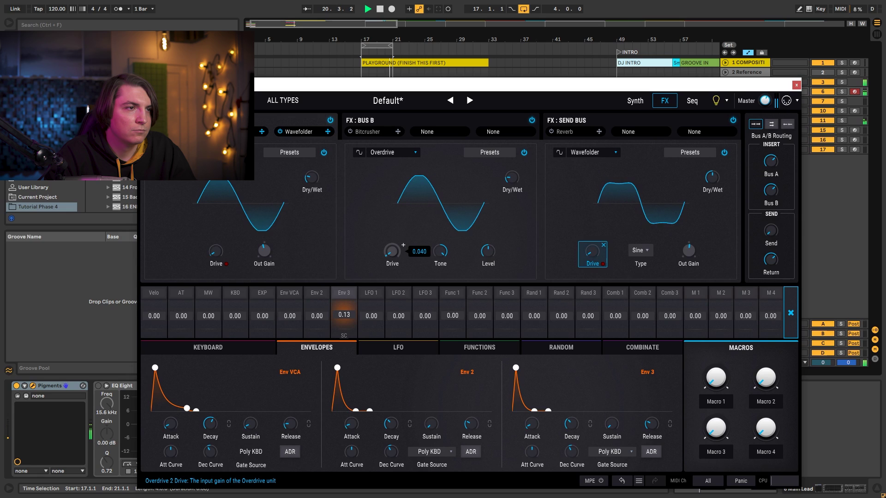
Enable the Bitcrusher on Bus B, raise its downsampling and set its dry/wet mix to about 44%.
{"action": "left_click", "coordinate": [406, 125]}
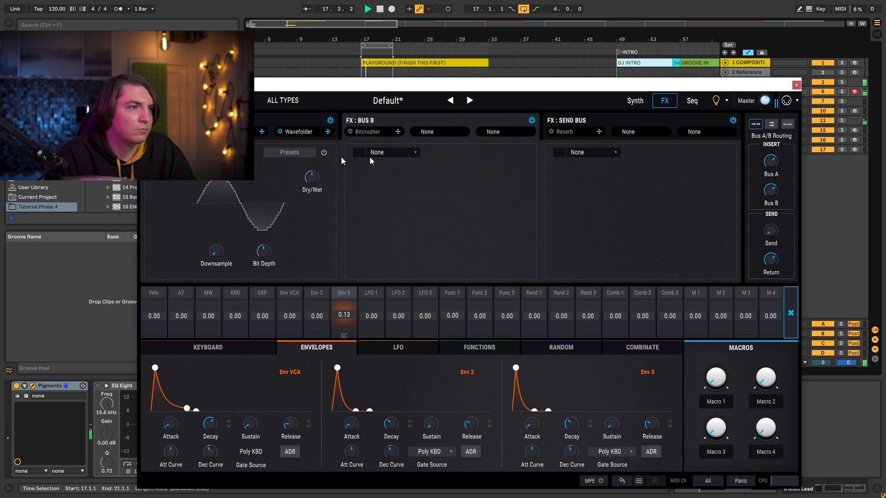
{"action": "left_click", "coordinate": [324, 152]}
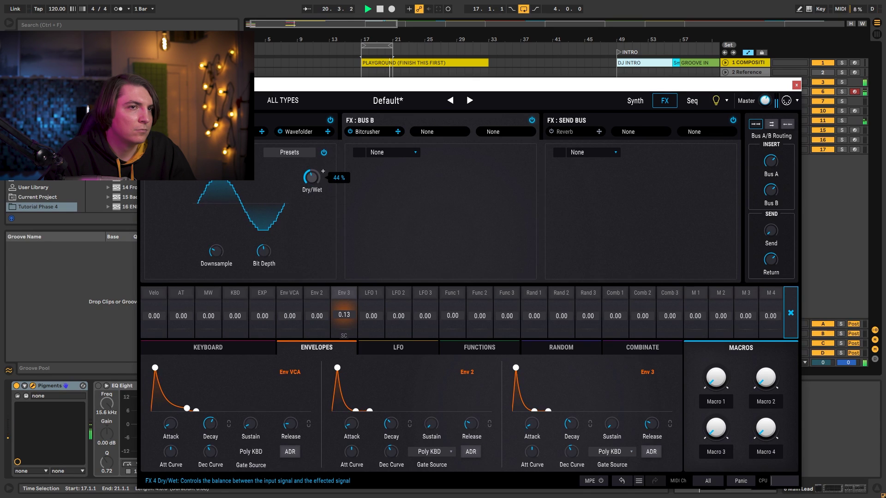
Set the Filter 1 cutoff to about 389 Hz, stop playback and close the Pigments window.
{"action": "left_click", "coordinate": [637, 101]}
{"action": "left_click_drag", "start_coordinate": [569, 141], "coordinate": [569, 138]}
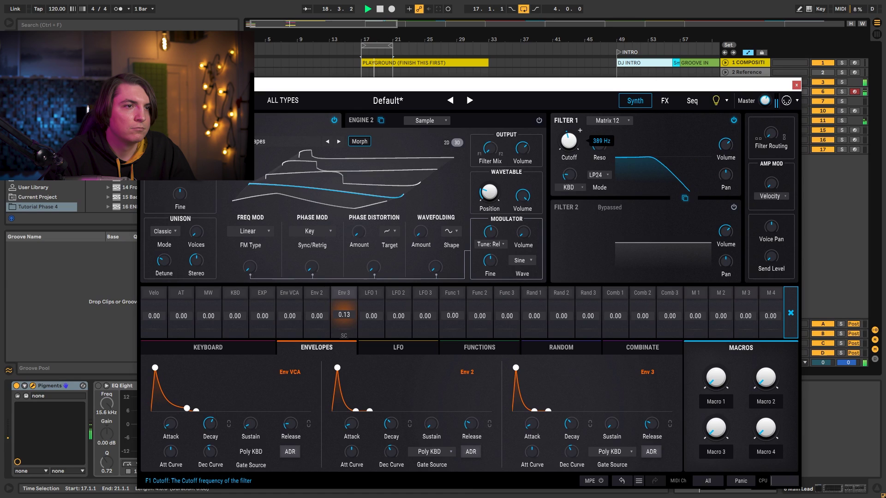
{"action": "key", "text": "space"}
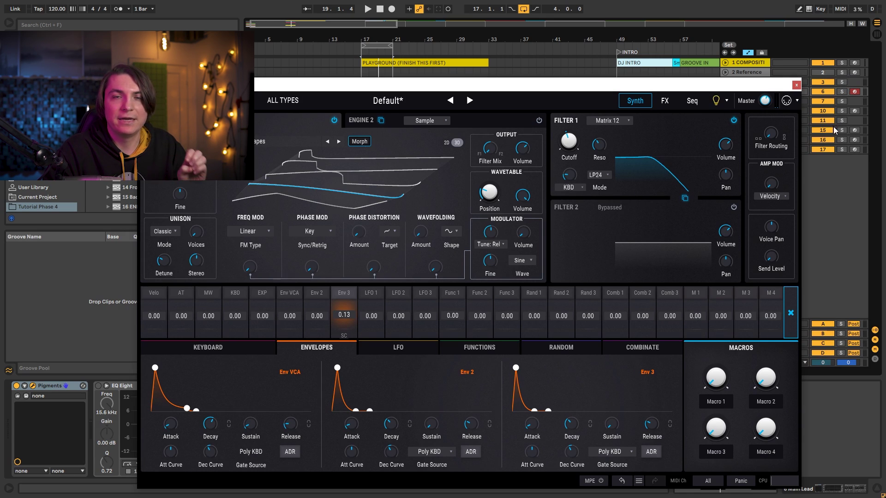
{"action": "left_click", "coordinate": [798, 86]}
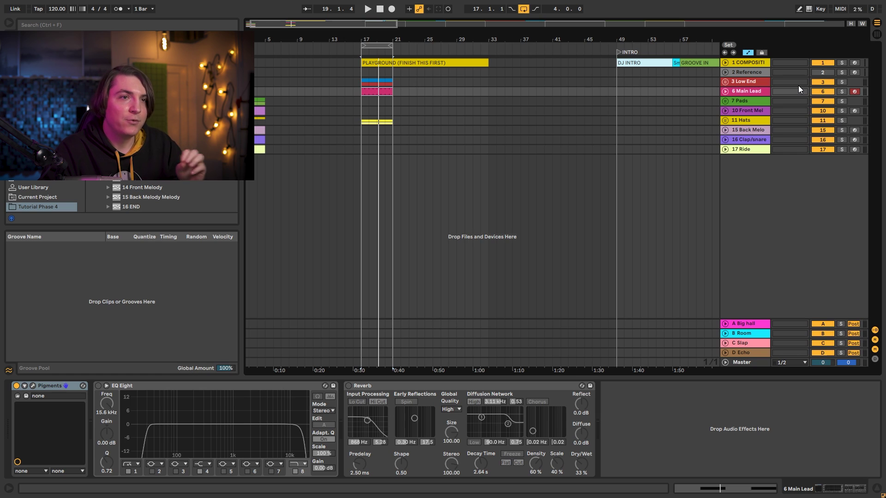
Find the Echo effect and insert it on the Main Lead track between Pigments and EQ Eight.
{"action": "left_click", "coordinate": [760, 90]}
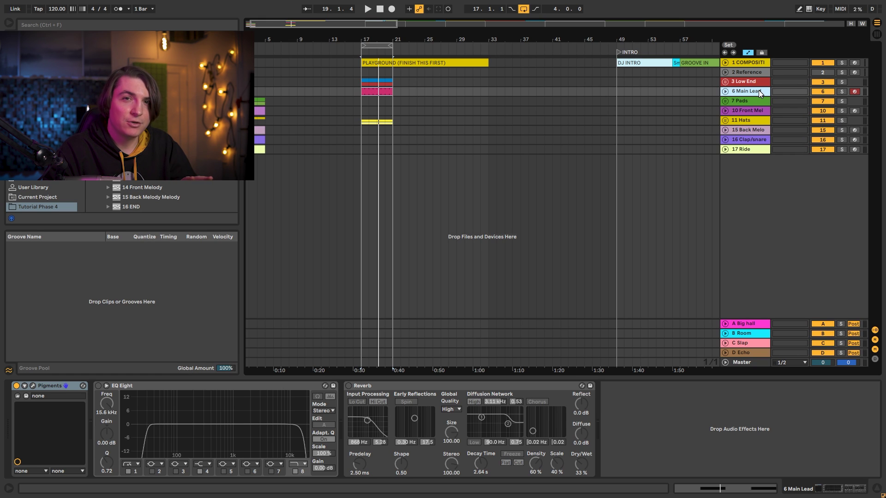
{"action": "key", "text": "ctrl+f"}
{"action": "type", "text": "echo"}
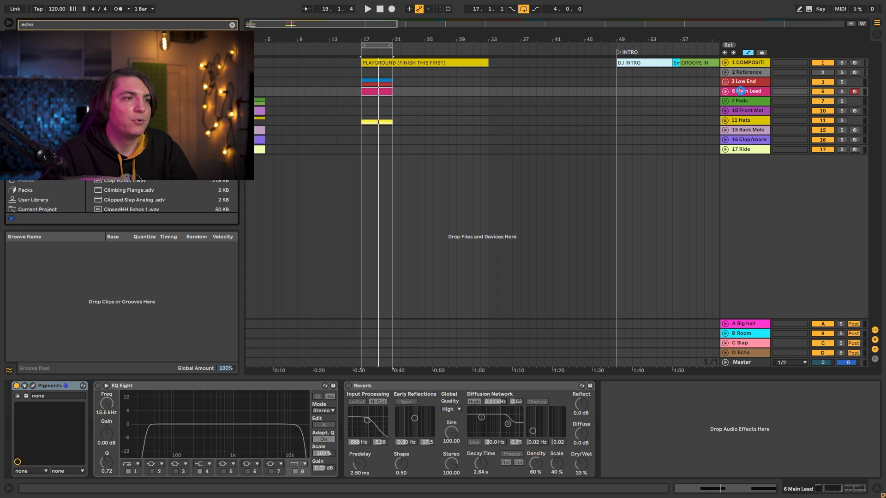
{"action": "left_click_drag", "start_coordinate": [637, 386], "coordinate": [168, 425]}
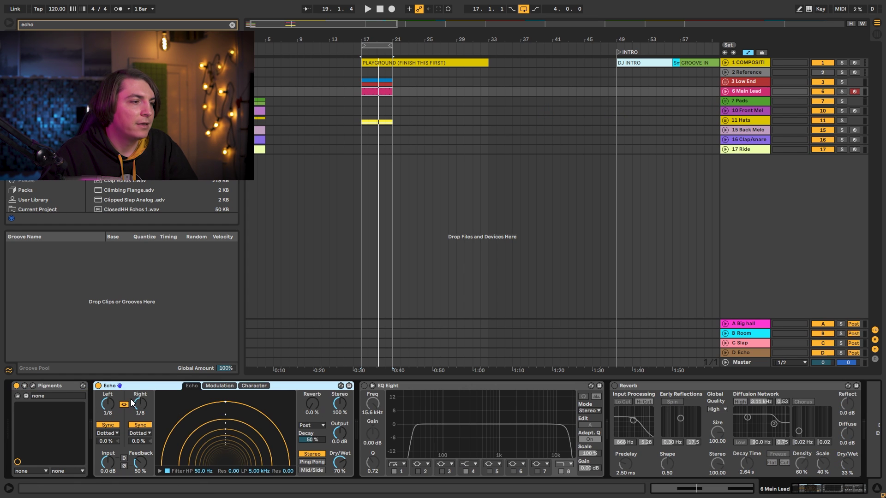
Group the Echo into an Audio Effect Rack and duplicate its chain.
{"action": "key", "text": "ctrl+g"}
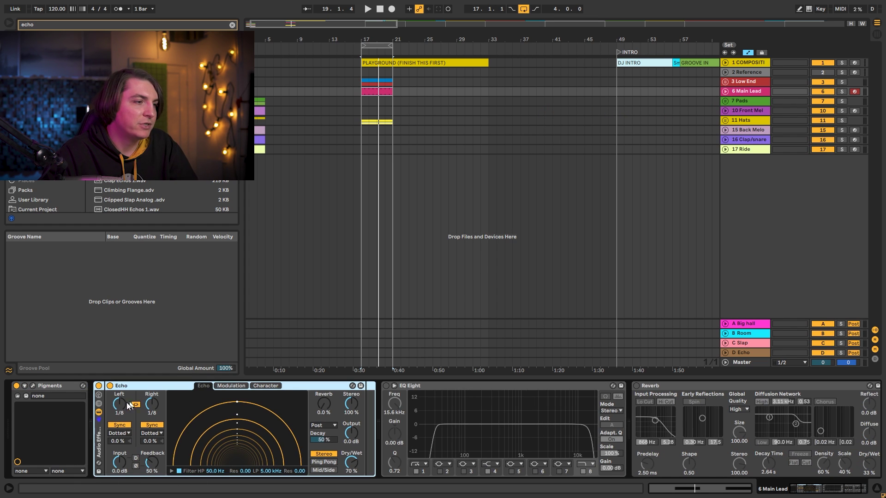
{"action": "left_click", "coordinate": [98, 404]}
{"action": "left_click", "coordinate": [121, 412]}
{"action": "key", "text": "ctrl+d"}
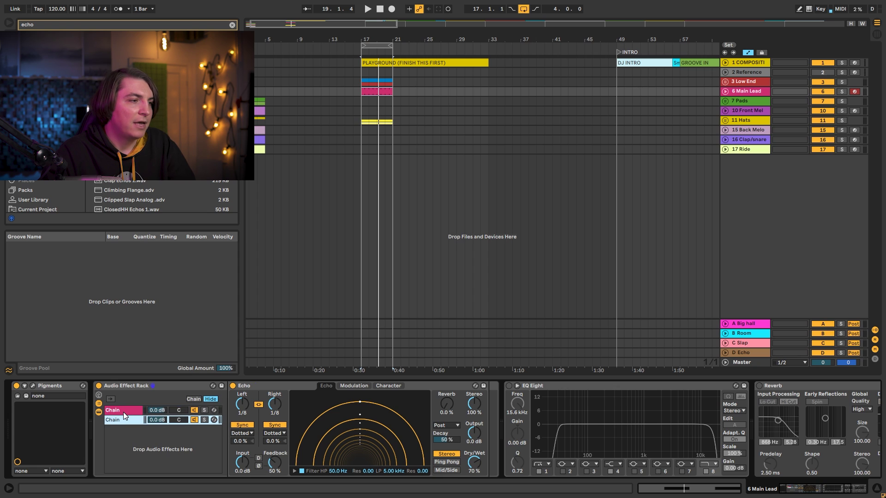
Rename the rack's chains Dry and Wet, and set the Wet chain's Echo to 100% dry/wet.
{"action": "left_click", "coordinate": [123, 412]}
{"action": "type", "text": "Dry"}
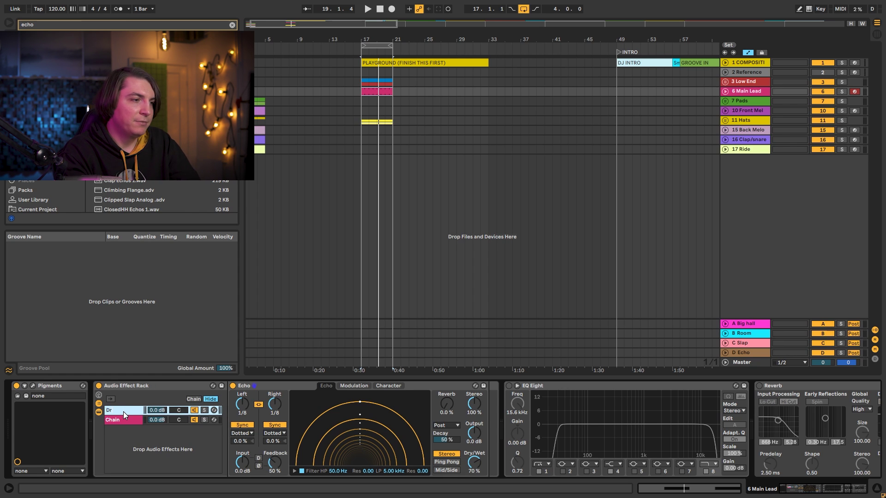
{"action": "key", "text": "Tab"}
{"action": "type", "text": "Wet"}
{"action": "key", "text": "Return"}
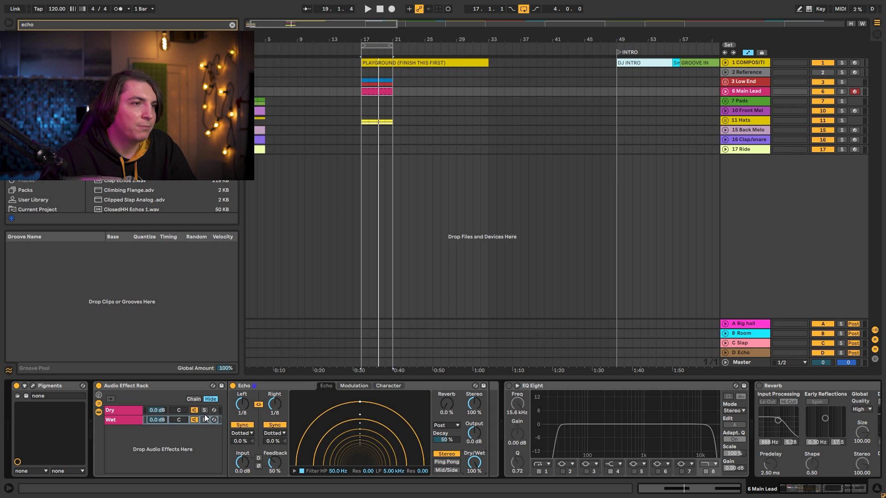
Lower the Wet chain's volume to -7.4 dB and set its Echo delay time to 1/4 triplets while auditioning the lead.
{"action": "key", "text": "space"}
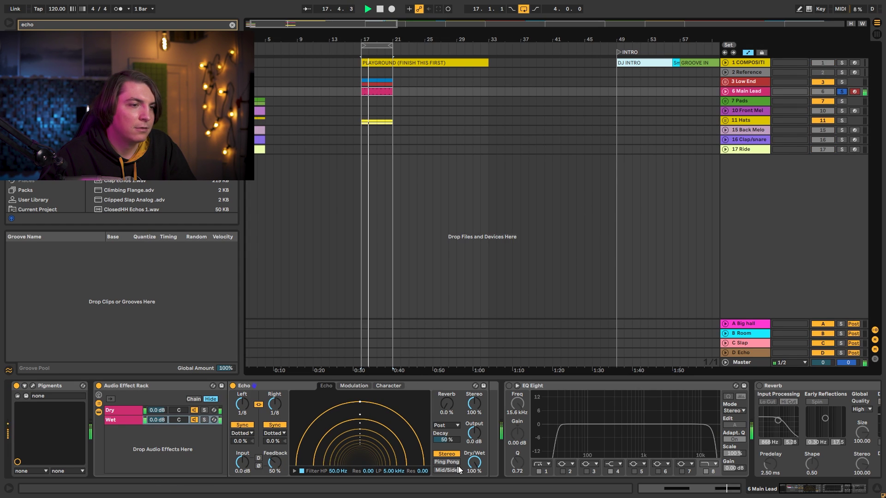
{"action": "left_click_drag", "start_coordinate": [157, 420], "coordinate": [158, 432]}
{"action": "left_click", "coordinate": [244, 433]}
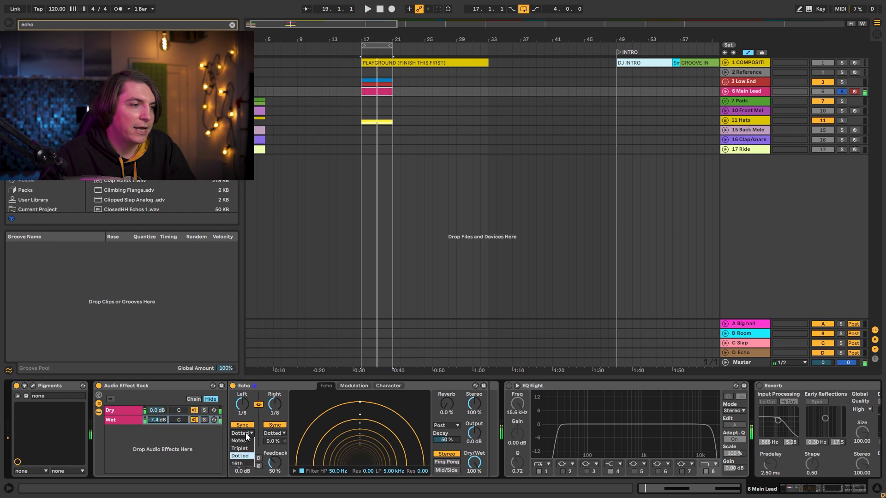
{"action": "left_click", "coordinate": [247, 448]}
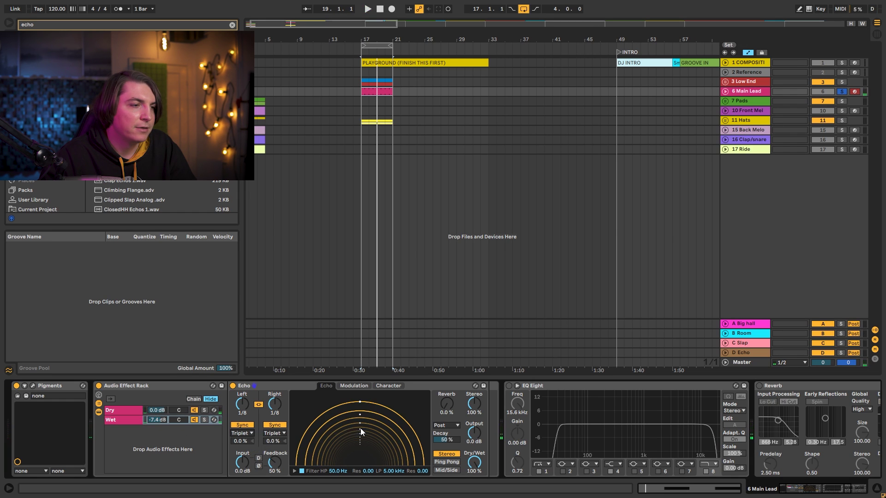
{"action": "key", "text": "space"}
{"action": "mouse_move", "coordinate": [243, 406]}
{"action": "left_mouse_down"}
{"action": "mouse_move", "coordinate": [243, 415]}
{"action": "mouse_move", "coordinate": [246, 407]}
{"action": "left_mouse_up"}
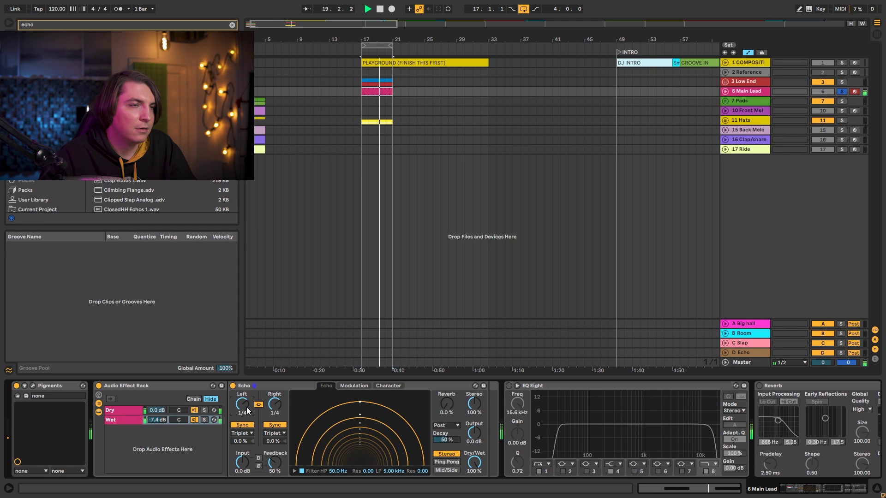
{"action": "key", "text": "space"}
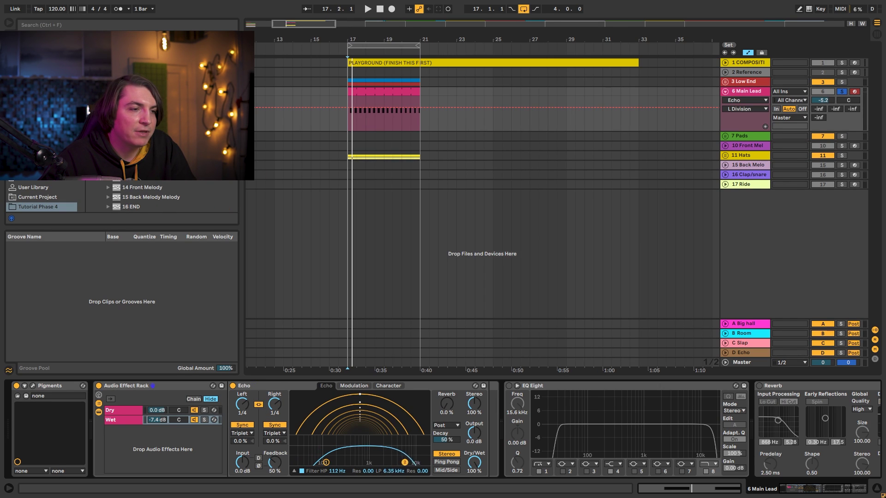
Switch the Echo's delay timing to Dotted and raise its high-pass filter to 193 Hz during playback.
{"action": "key", "text": "space"}
{"action": "left_click_drag", "start_coordinate": [326, 463], "coordinate": [335, 461]}
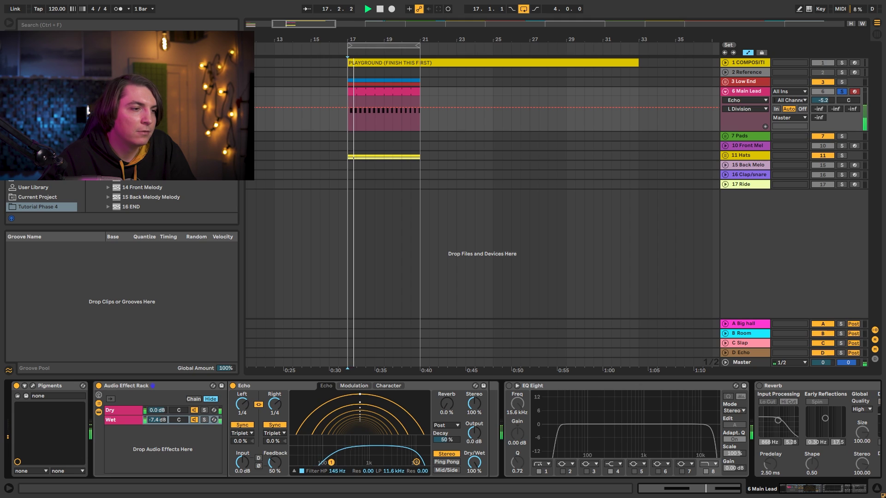
{"action": "left_click", "coordinate": [248, 434]}
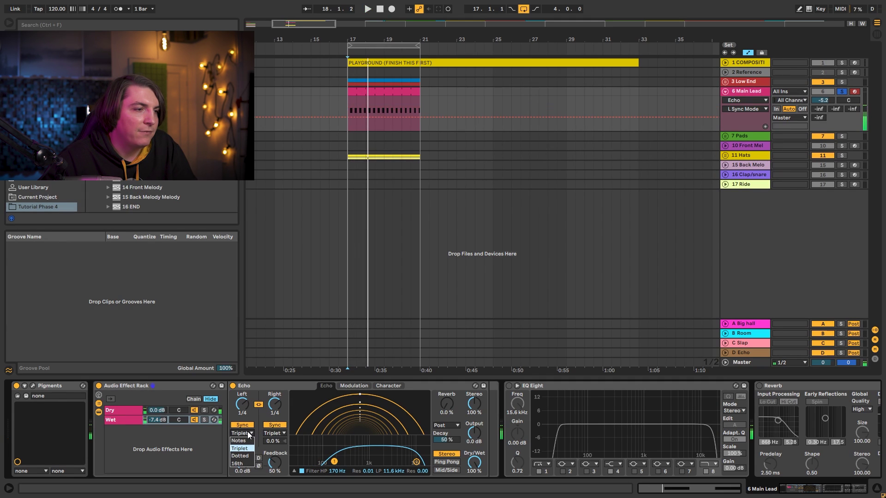
{"action": "left_click", "coordinate": [241, 455]}
{"action": "key", "text": "space"}
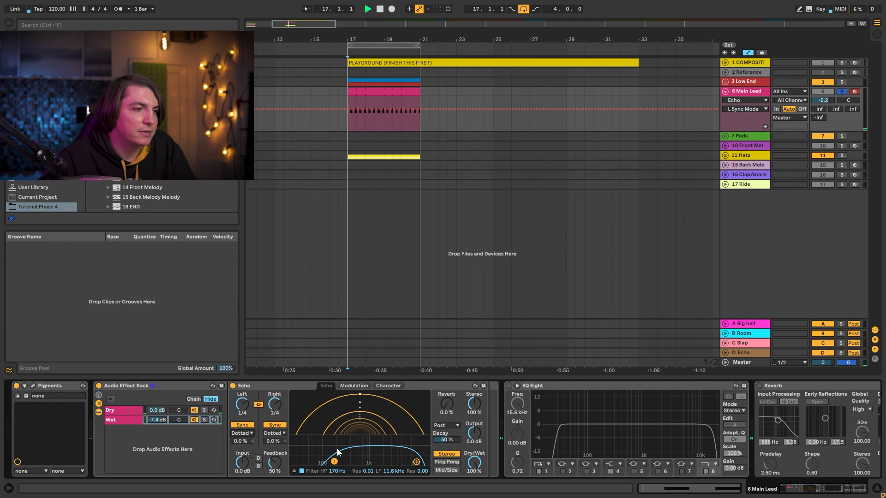
{"action": "left_click_drag", "start_coordinate": [333, 463], "coordinate": [337, 461]}
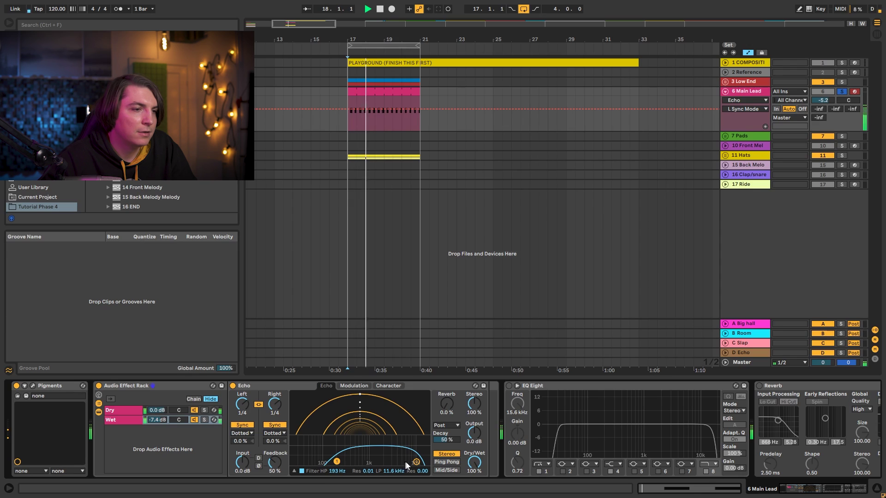
Offset the Echo's delay times by 22% on the left and 19% on the right, then stop playback.
{"action": "mouse_move", "coordinate": [245, 440]}
{"action": "left_mouse_down"}
{"action": "mouse_move", "coordinate": [274, 440]}
{"action": "mouse_move", "coordinate": [245, 437]}
{"action": "left_mouse_up"}
{"action": "key", "text": "space"}
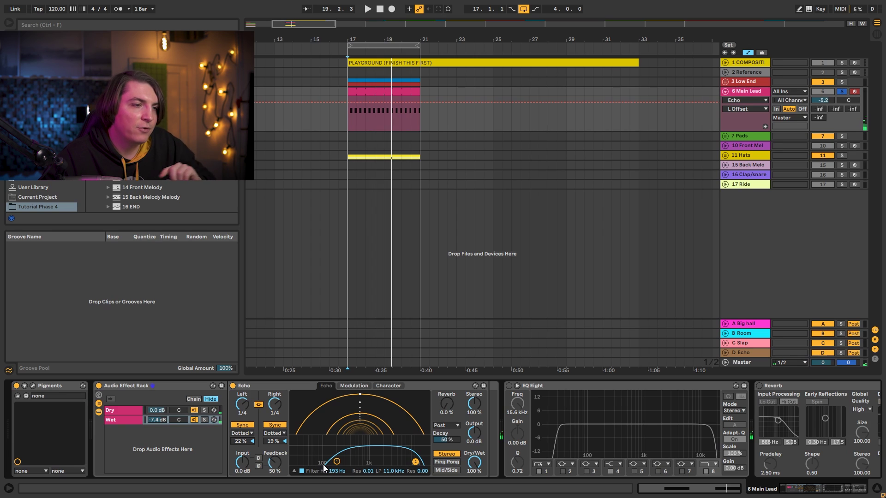
{"action": "left_click", "coordinate": [275, 463]}
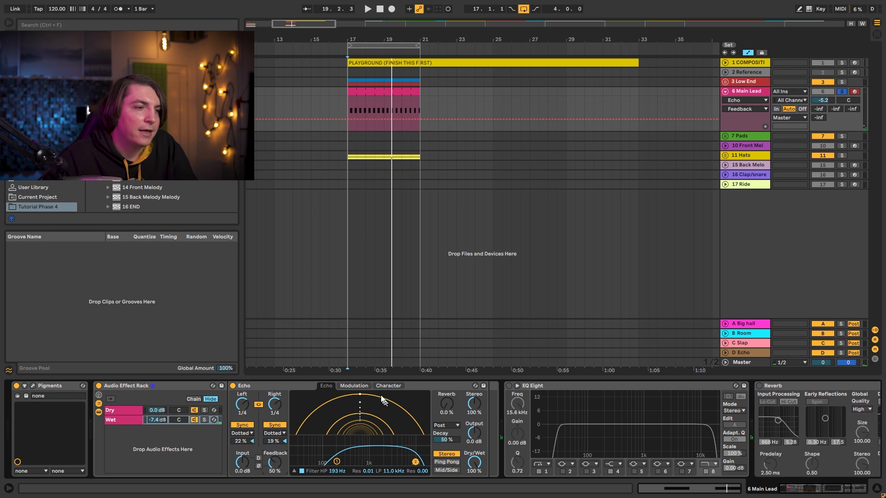
Set the Echo's delay modulation to 13% and filter modulation to 7.8%, and audition the result.
{"action": "left_click", "coordinate": [354, 385]}
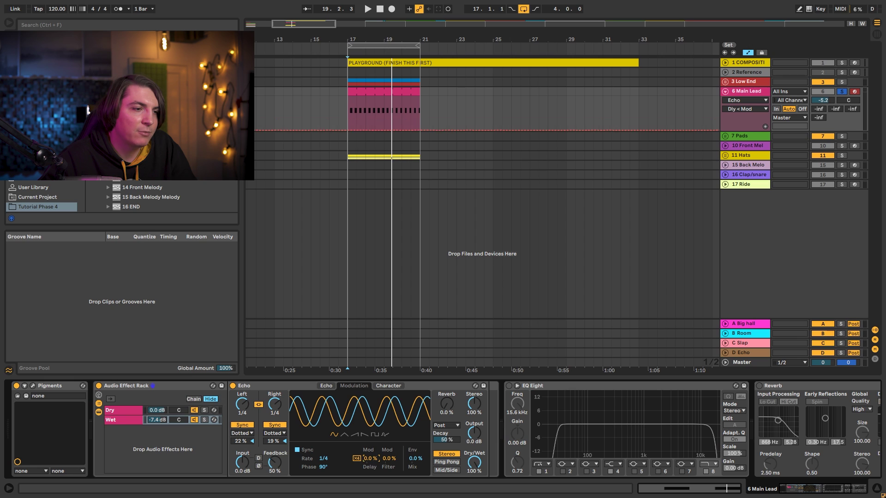
{"action": "left_click_drag", "start_coordinate": [370, 459], "coordinate": [389, 453]}
{"action": "key", "text": "space"}
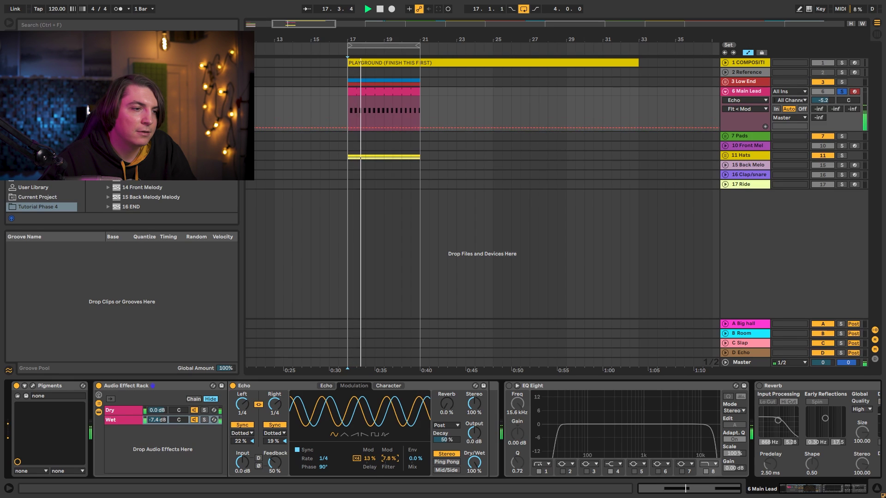
{"action": "key", "text": "space"}
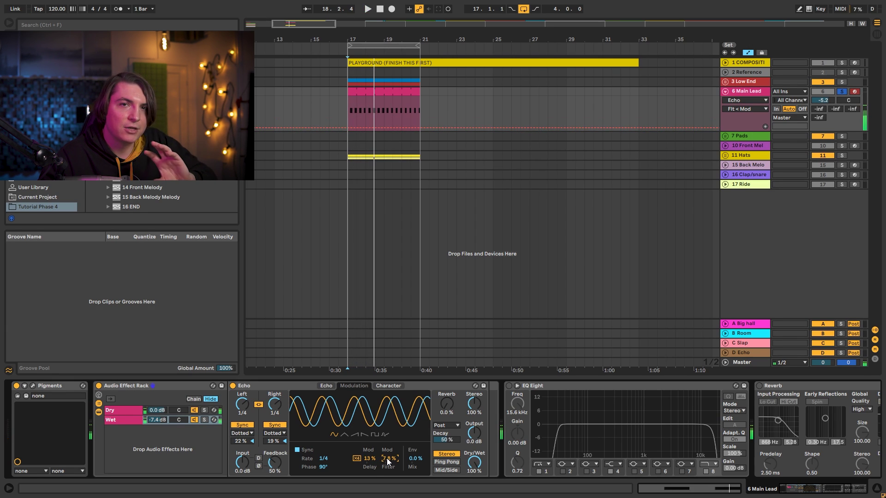
Enable the Echo's Wobble with an amount of 20% and a morph of 17%, auditioning it in the loop.
{"action": "left_click", "coordinate": [385, 387]}
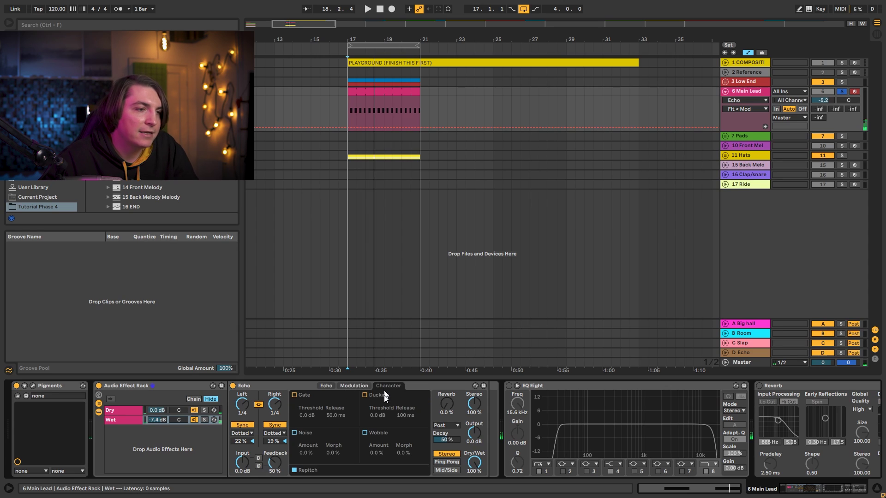
{"action": "left_click", "coordinate": [365, 433]}
{"action": "key", "text": "space"}
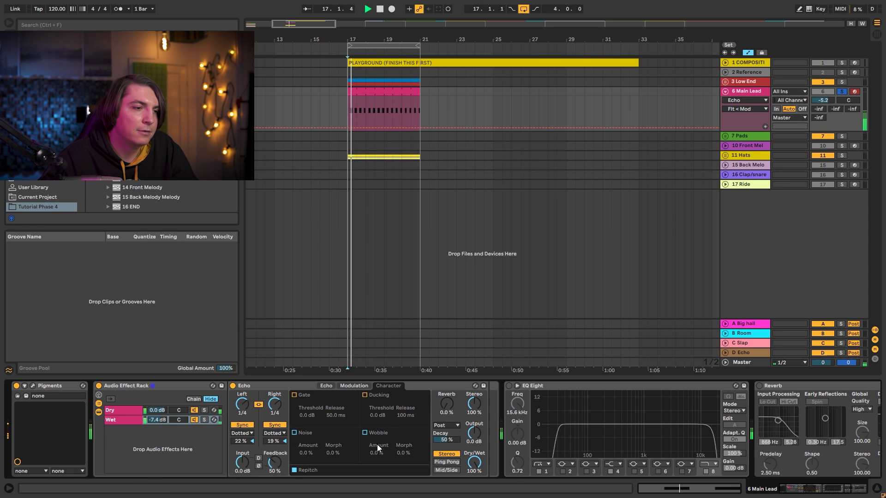
{"action": "left_click_drag", "start_coordinate": [376, 452], "coordinate": [403, 444]}
{"action": "key", "text": "space"}
Enable the Echo's Noise with an amount of 7.8% and play the loop.
{"action": "left_click", "coordinate": [294, 432]}
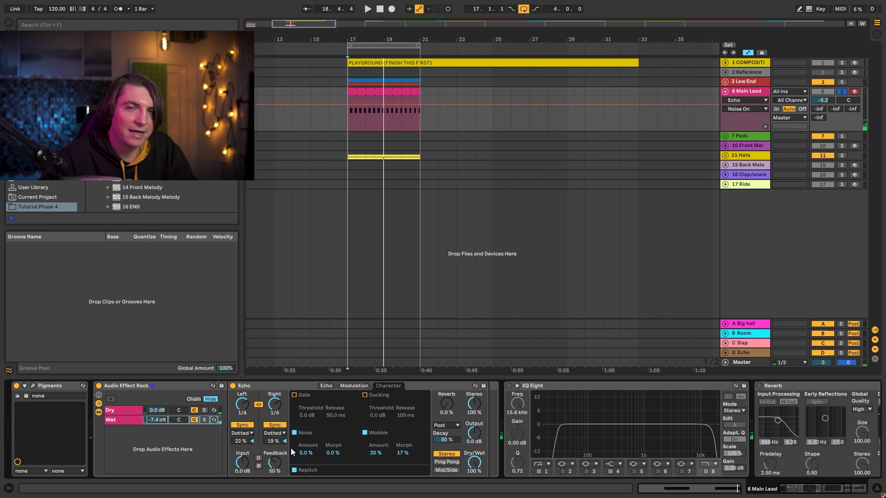
{"action": "key", "text": "space"}
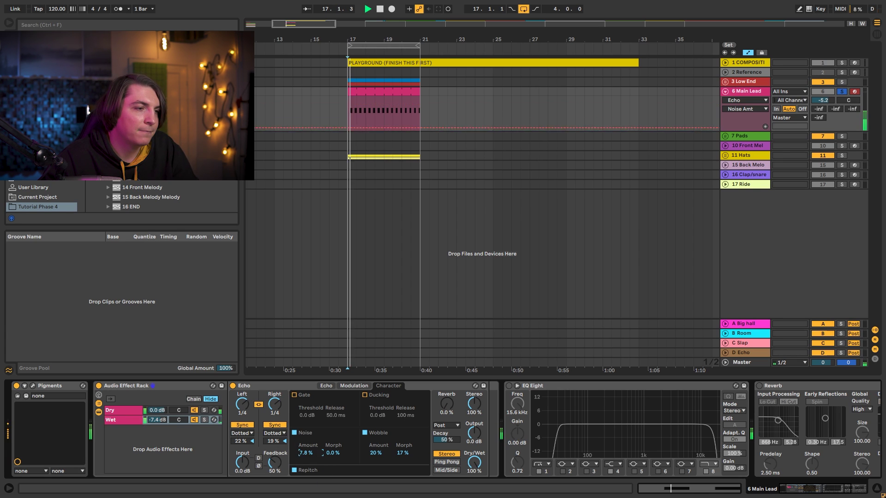
Set the Echo's noise amount to 19%, its noise morph to 9.4% and the feedback to 39%.
{"action": "mouse_move", "coordinate": [305, 453]}
{"action": "left_mouse_down"}
{"action": "mouse_move", "coordinate": [329, 449]}
{"action": "mouse_move", "coordinate": [310, 451]}
{"action": "left_mouse_up"}
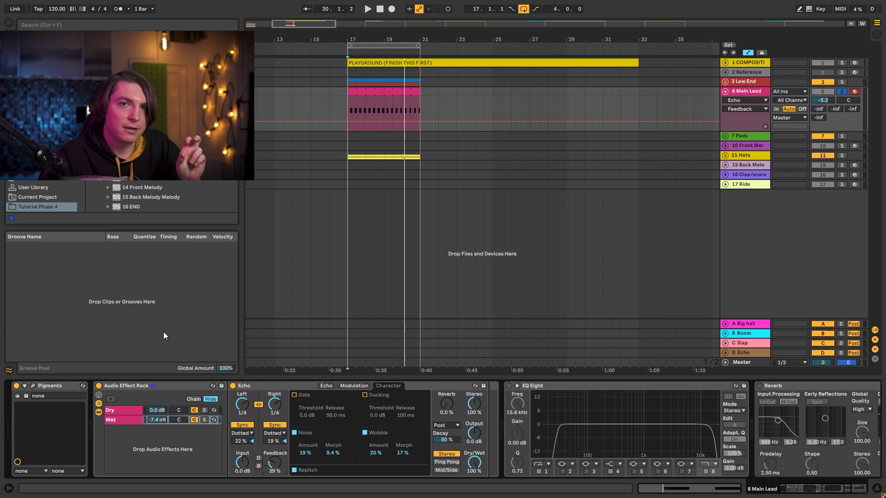
Insert LFOTool_x64 after the Echo in the Wet chain and set its rate to 1.5 bar while auditioning the loop.
{"action": "key", "text": "ctrl+f"}
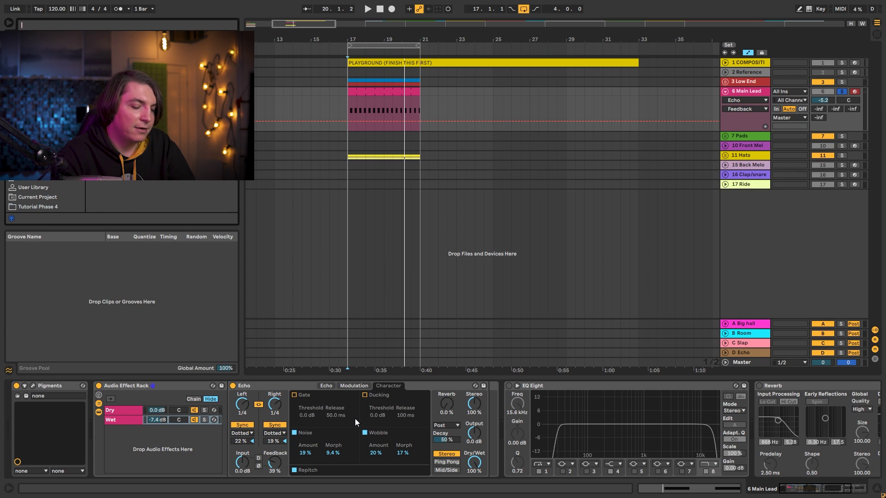
{"action": "type", "text": "lfo"}
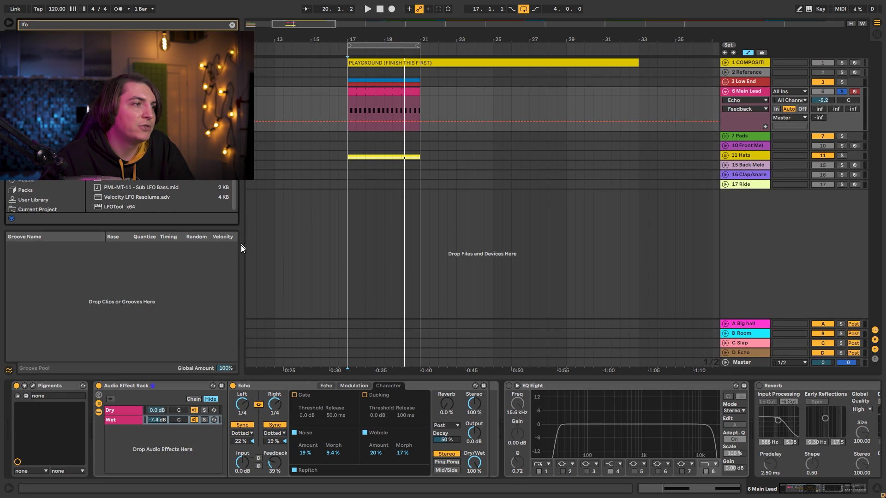
{"action": "left_click_drag", "start_coordinate": [133, 208], "coordinate": [486, 420]}
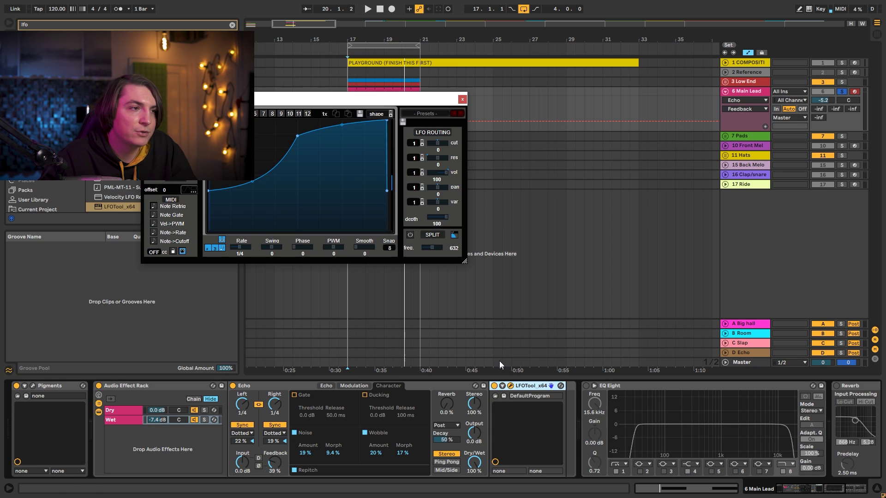
{"action": "key", "text": "space"}
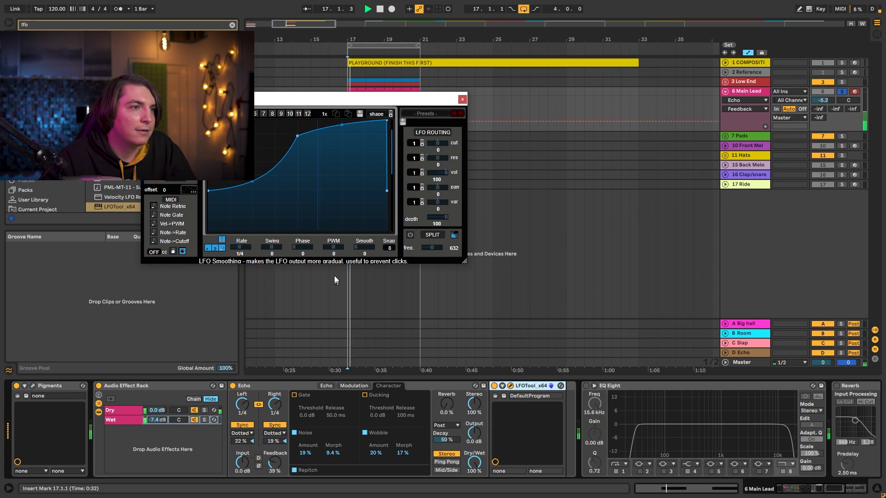
{"action": "mouse_move", "coordinate": [241, 249]}
{"action": "left_mouse_down"}
{"action": "mouse_move", "coordinate": [249, 251]}
{"action": "mouse_move", "coordinate": [234, 257]}
{"action": "left_mouse_up"}
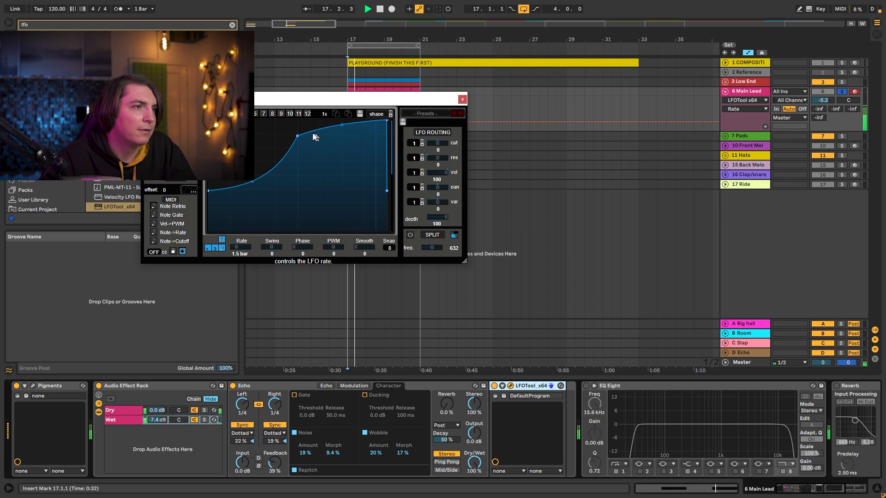
Reshape LFOTool's volume curve into irregular alternating peaks and dips by adding and moving points.
{"action": "left_click_drag", "start_coordinate": [252, 181], "coordinate": [265, 144]}
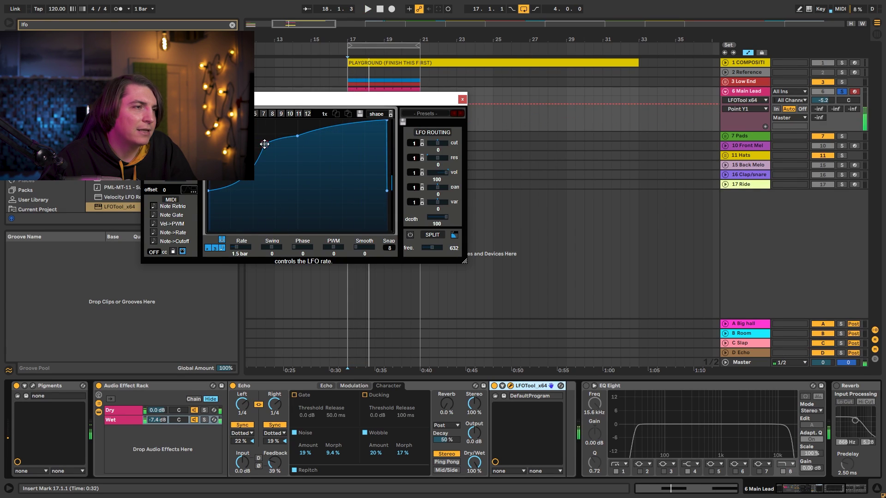
{"action": "left_click_drag", "start_coordinate": [317, 131], "coordinate": [326, 205]}
{"action": "left_click_drag", "start_coordinate": [359, 157], "coordinate": [348, 134]}
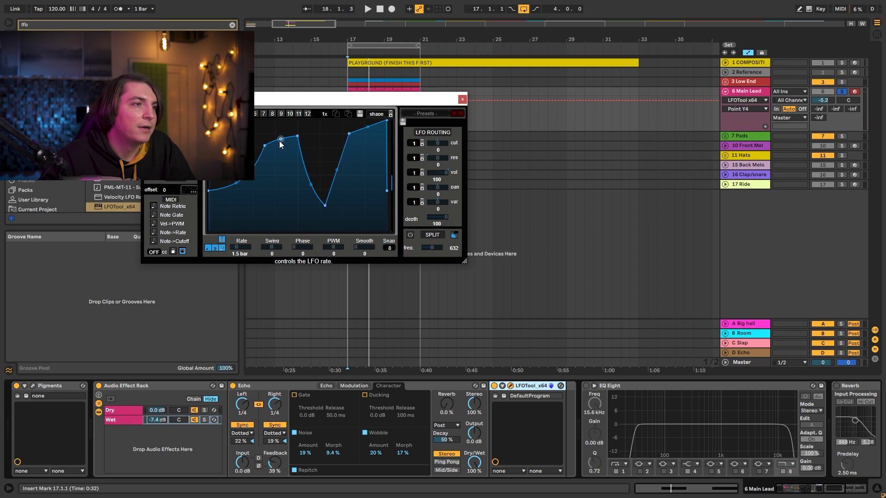
{"action": "left_click_drag", "start_coordinate": [280, 139], "coordinate": [279, 197]}
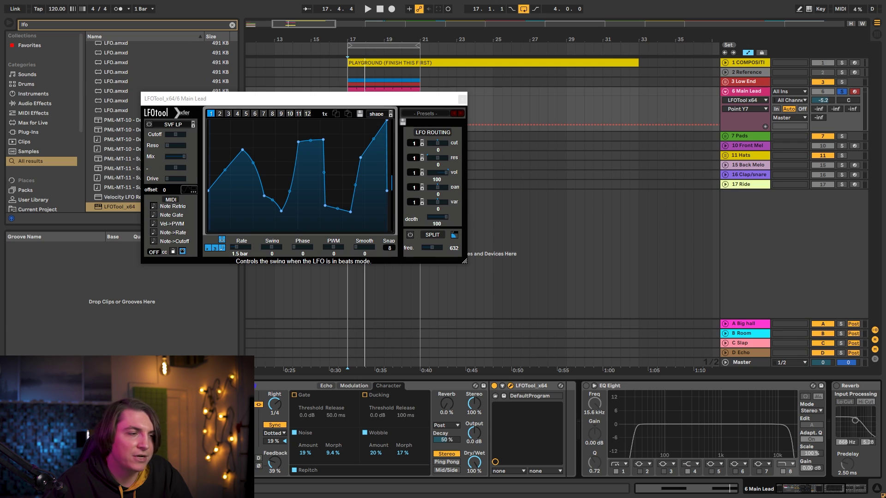
Play the loop and raise the Echo's feedback to 52%.
{"action": "key", "text": "space"}
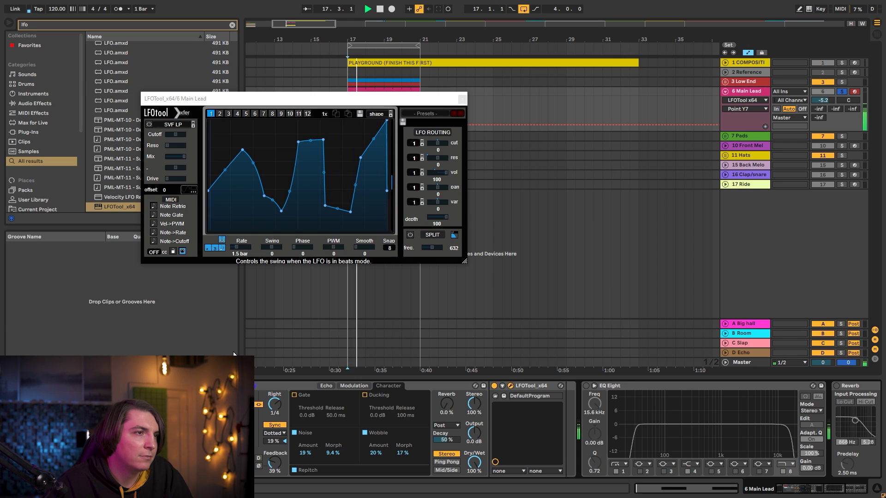
{"action": "left_click_drag", "start_coordinate": [275, 462], "coordinate": [275, 448]}
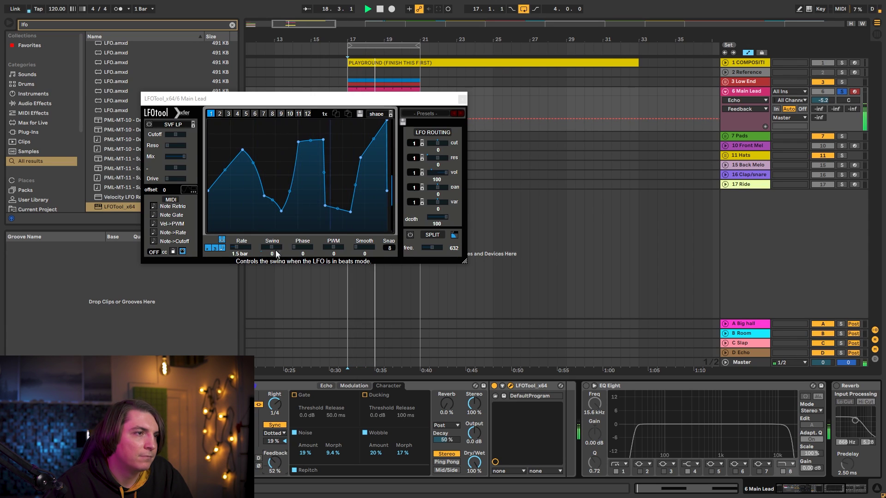
Refine the peaks and dips of LFOTool's curve during playback, making the dips shallower, and audition it with the Echo's filter display shown.
{"action": "left_click_drag", "start_coordinate": [349, 212], "coordinate": [354, 194]}
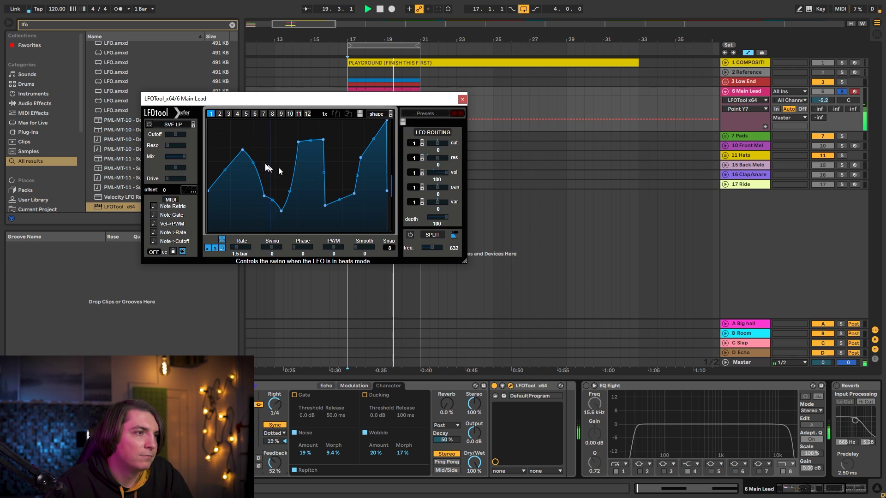
{"action": "left_click_drag", "start_coordinate": [243, 150], "coordinate": [237, 133]}
{"action": "mouse_move", "coordinate": [265, 194]}
{"action": "left_mouse_down"}
{"action": "mouse_move", "coordinate": [270, 175]}
{"action": "mouse_move", "coordinate": [270, 203]}
{"action": "left_mouse_up"}
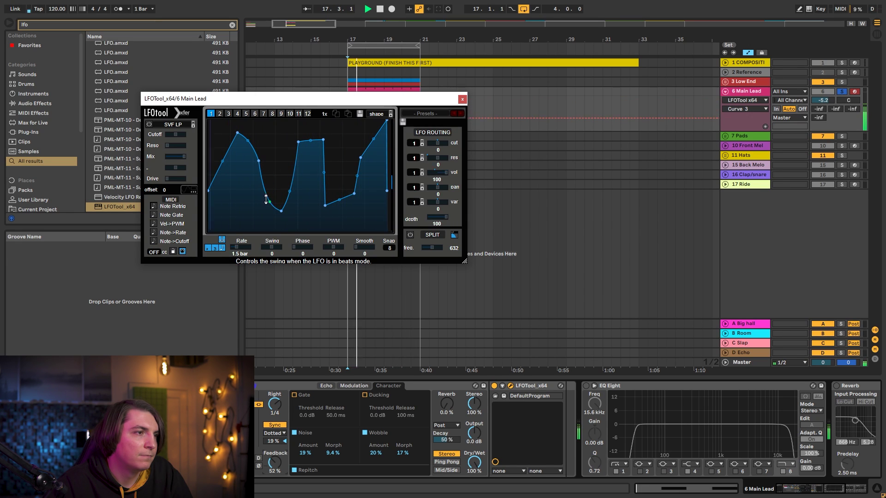
{"action": "left_click", "coordinate": [237, 133]}
{"action": "left_click_drag", "start_coordinate": [238, 134], "coordinate": [237, 149]}
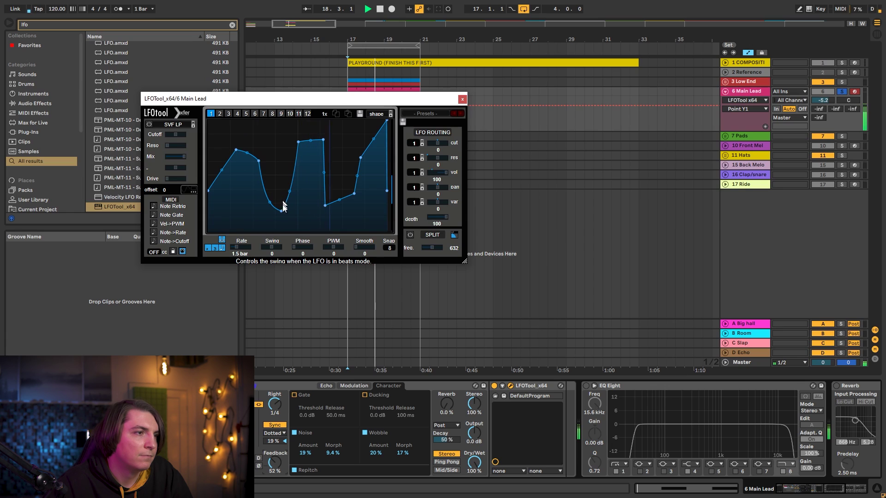
{"action": "left_click_drag", "start_coordinate": [281, 210], "coordinate": [281, 194]}
{"action": "key", "text": "space"}
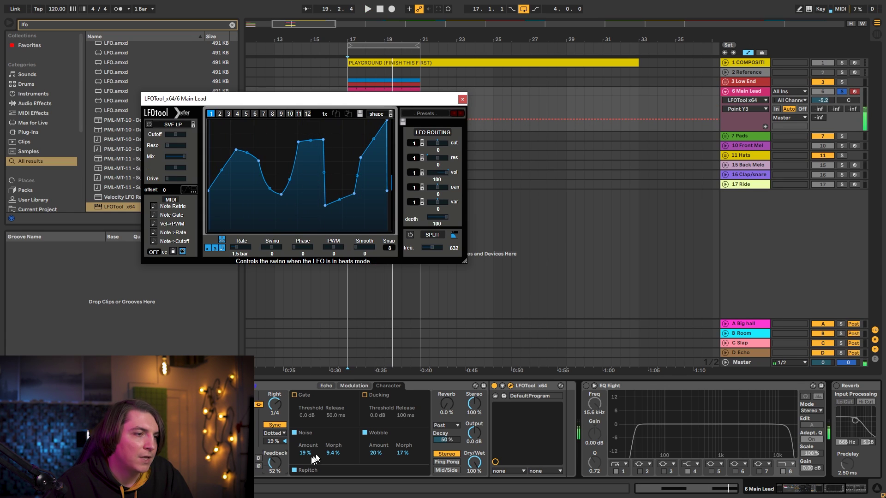
{"action": "left_click", "coordinate": [326, 386]}
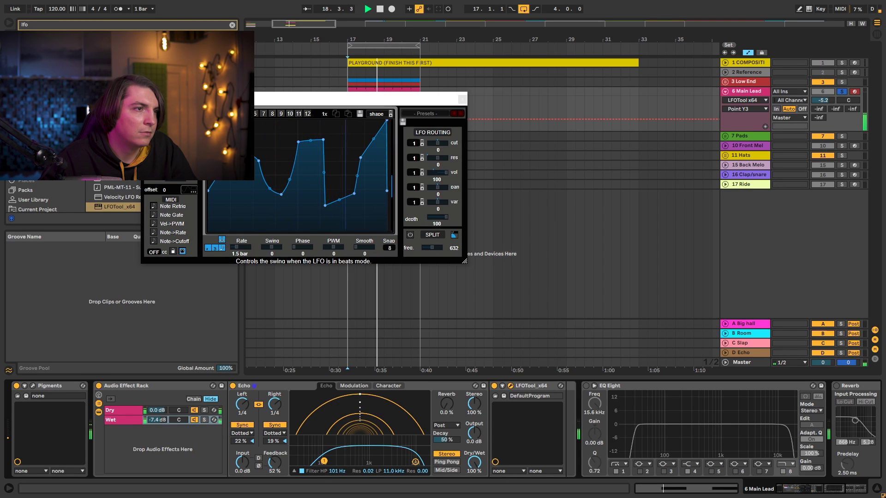
{"action": "key", "text": "space"}
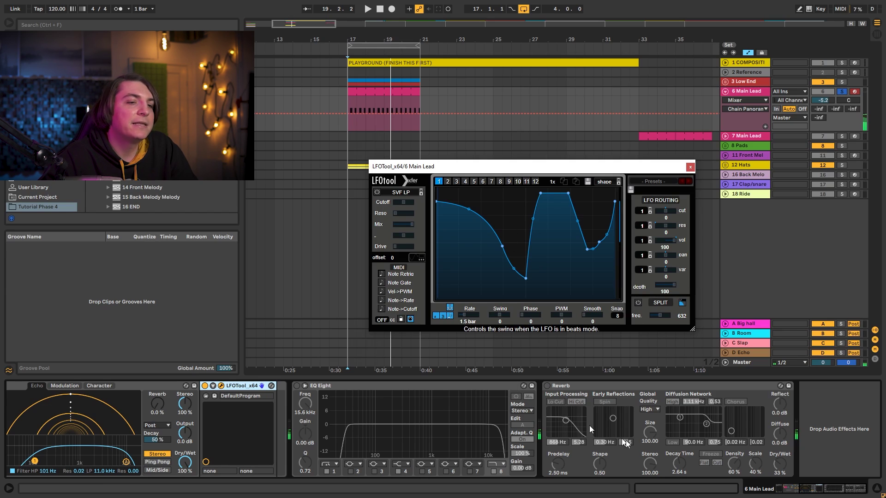
Find Auto Pan in the browser and insert it before the Echo in the Wet chain.
{"action": "left_click_drag", "start_coordinate": [807, 491], "coordinate": [784, 496]}
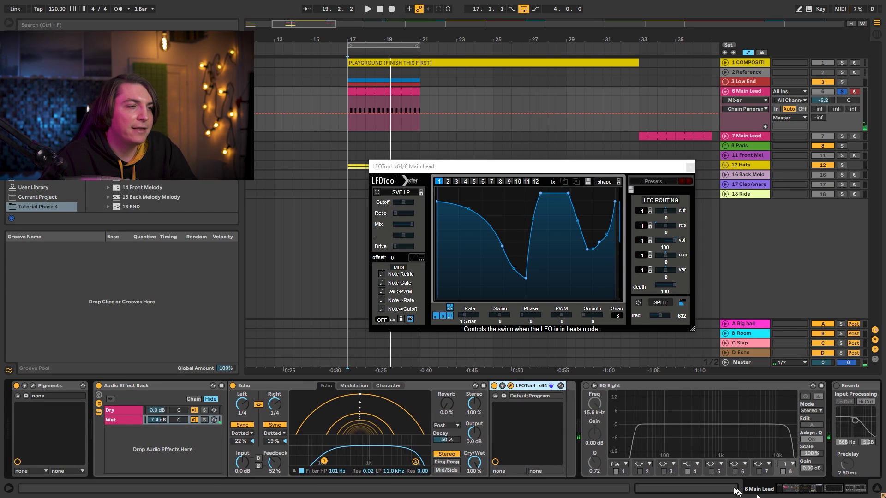
{"action": "key", "text": "ctrl+f"}
{"action": "type", "text": "aut"}
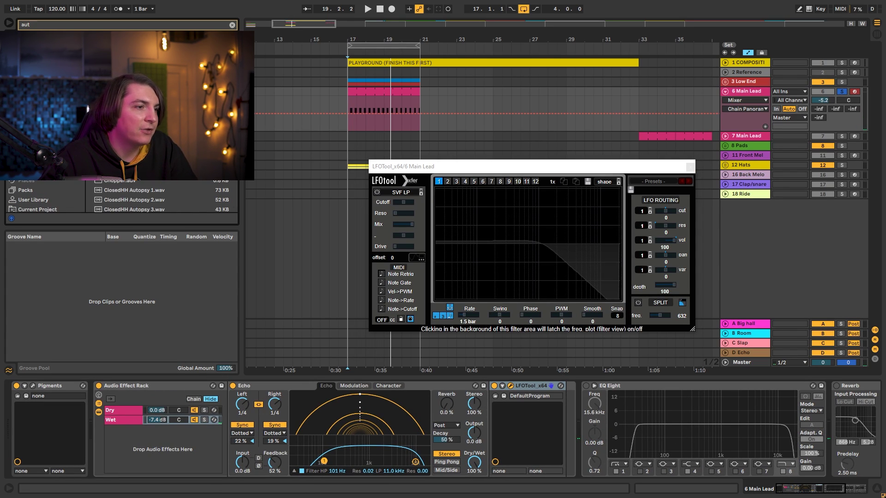
{"action": "left_click_drag", "start_coordinate": [117, 55], "coordinate": [270, 411]}
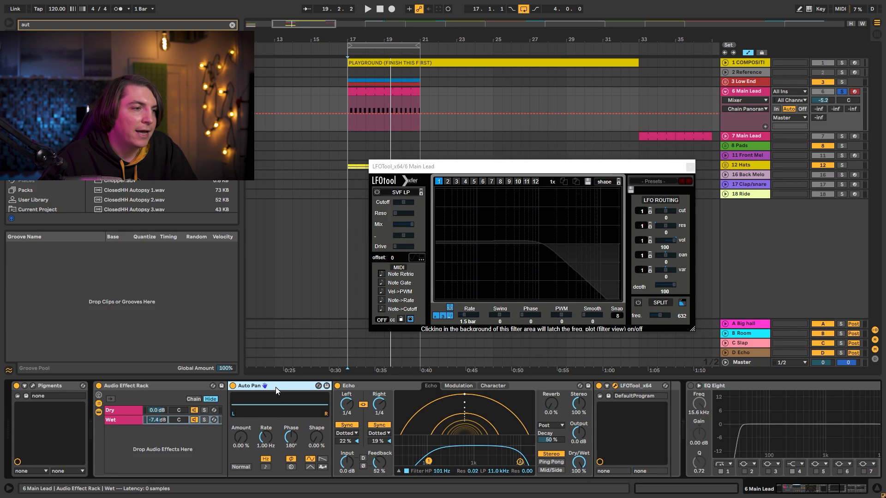
Sync the Auto Pan to tempo with a rate of 1/3 and an amount of 26.2%, auditioning the loop.
{"action": "left_click", "coordinate": [266, 458]}
{"action": "key", "text": "space"}
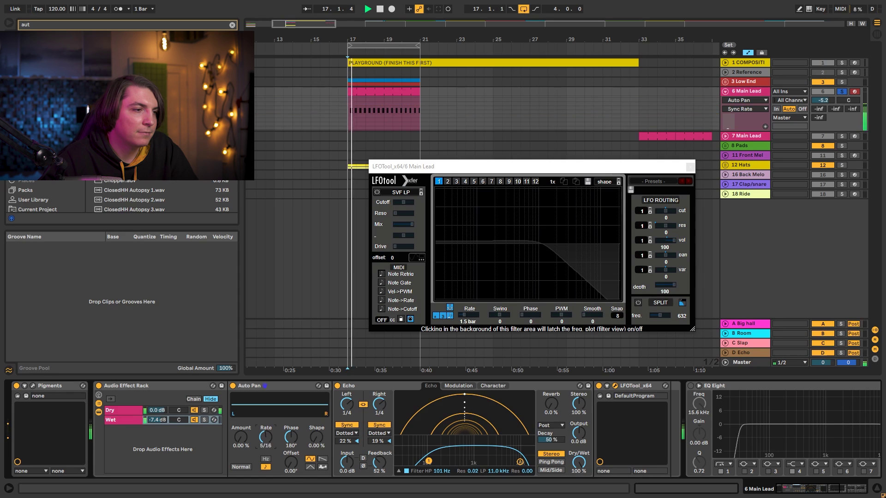
{"action": "left_click_drag", "start_coordinate": [245, 426], "coordinate": [245, 404]}
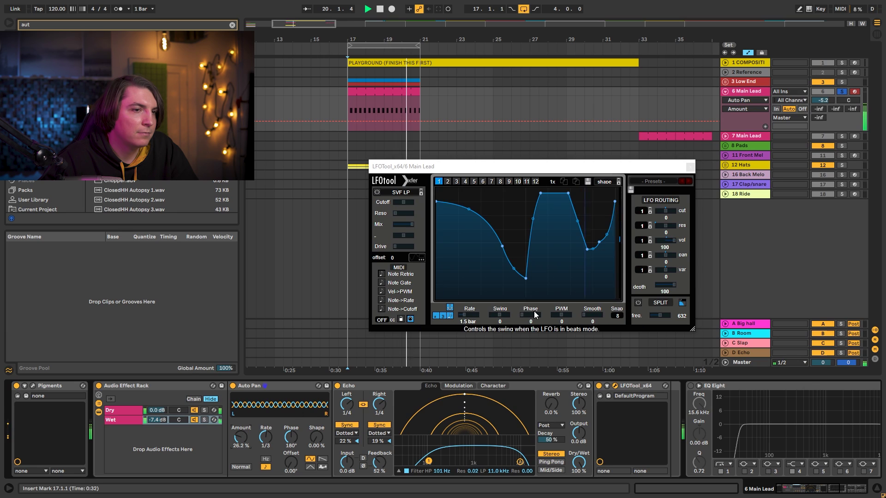
{"action": "key", "text": "space"}
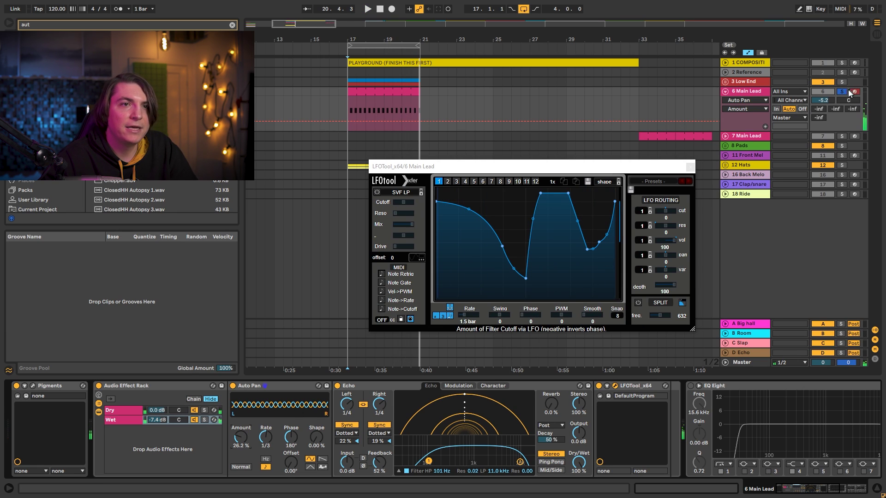
Unsolo the 6 Main Lead track to hear it in the full mix, and search the browser for a compressor.
{"action": "left_click", "coordinate": [845, 91]}
{"action": "key", "text": "space"}
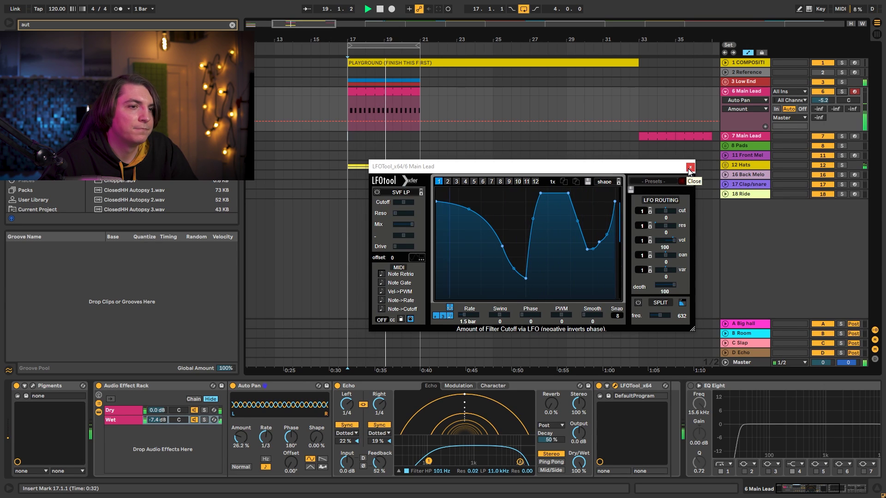
{"action": "key", "text": "ctrl+f"}
{"action": "type", "text": "compr"}
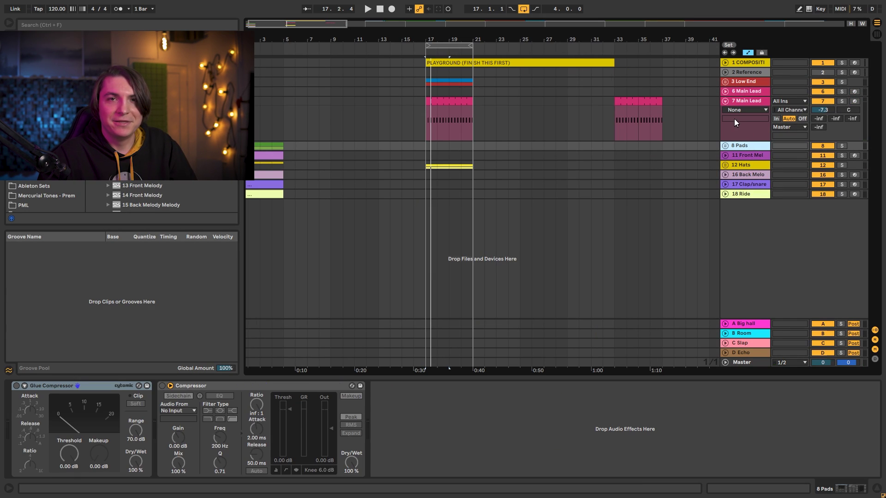
Sidechain the first Compressor on the 7 Main Lead track to 4 Kick and set its threshold to -8.68 dB during playback.
{"action": "left_click", "coordinate": [753, 101]}
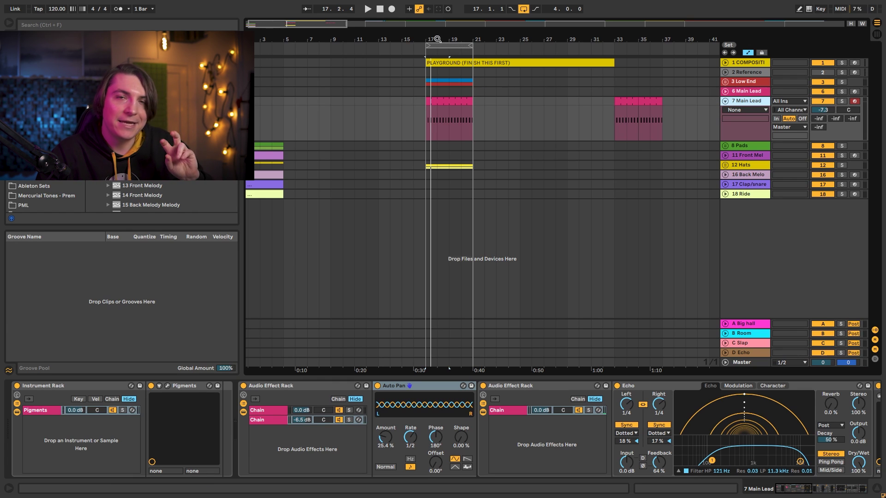
{"action": "left_click_drag", "start_coordinate": [437, 39], "coordinate": [437, 62]}
{"action": "left_click", "coordinate": [830, 493]}
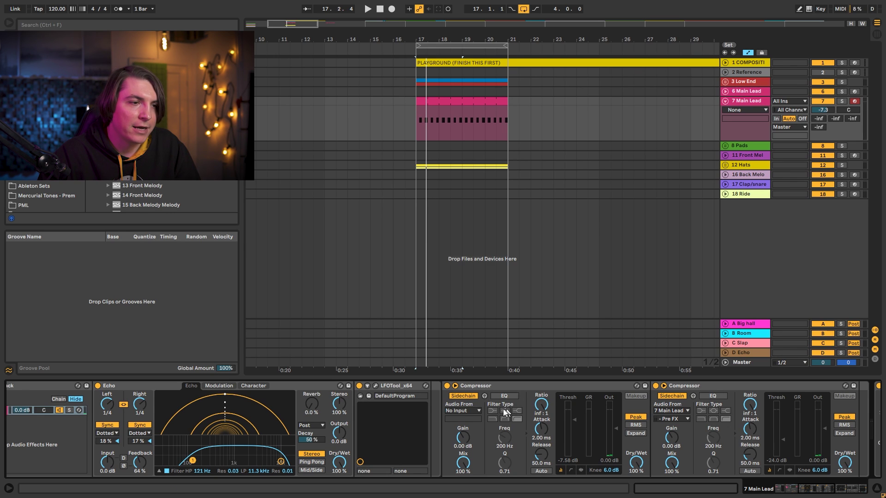
{"action": "left_click", "coordinate": [472, 410]}
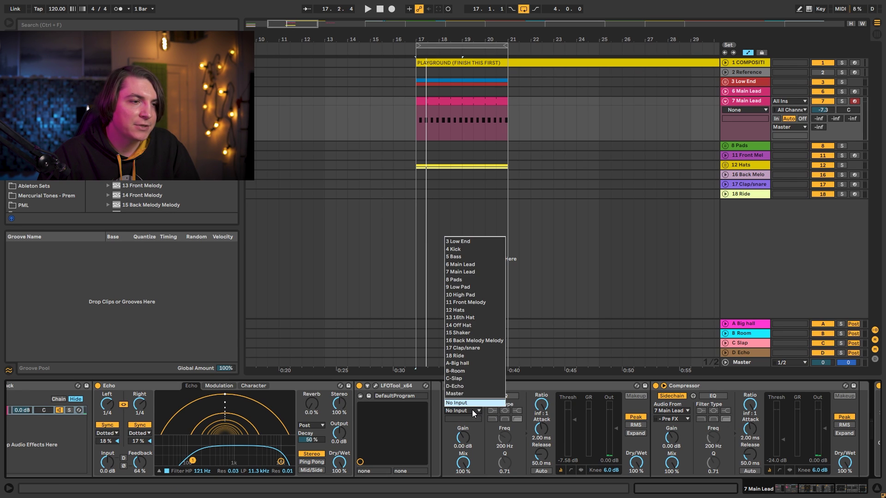
{"action": "left_click", "coordinate": [464, 249]}
{"action": "key", "text": "space"}
{"action": "left_click_drag", "start_coordinate": [574, 420], "coordinate": [574, 421]}
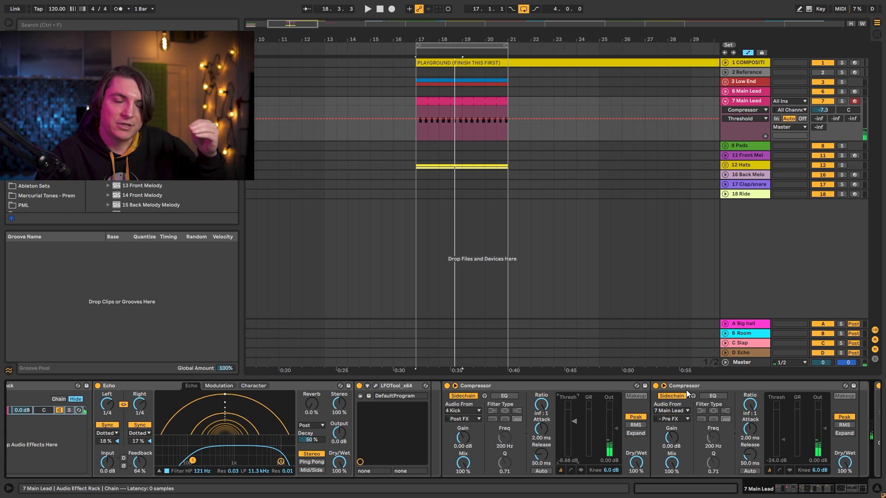
{"action": "key", "text": "space"}
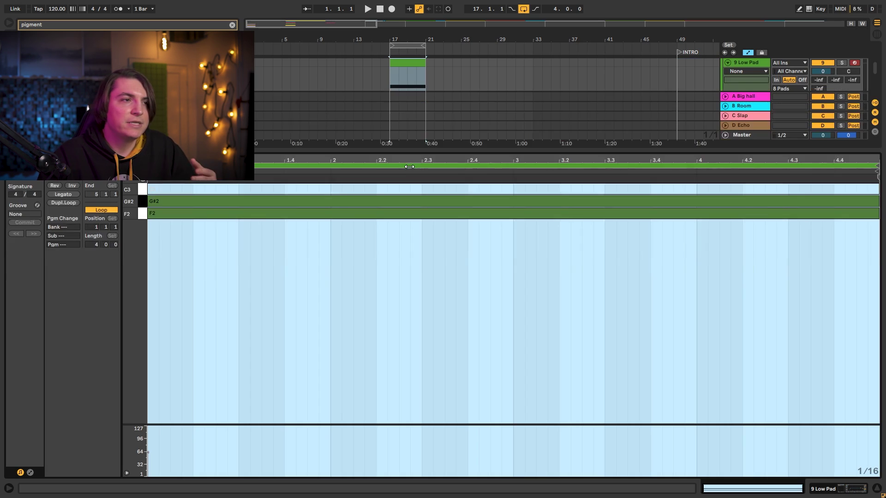
Open the Pigments instrument on the 9 Low Pad track.
{"action": "left_click", "coordinate": [142, 180]}
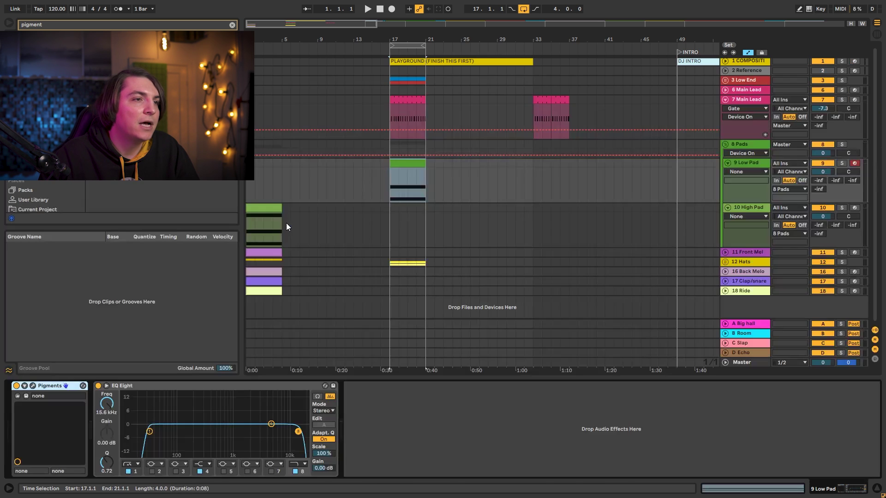
{"action": "left_click", "coordinate": [387, 174]}
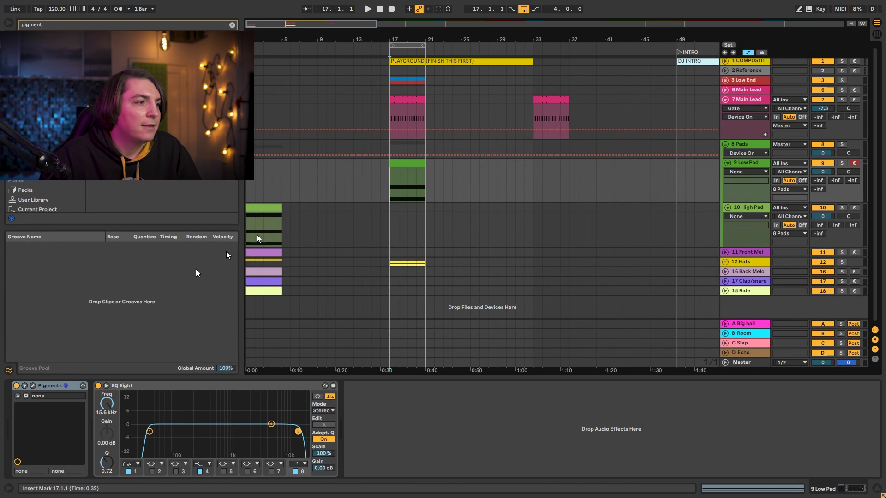
{"action": "left_click", "coordinate": [33, 386]}
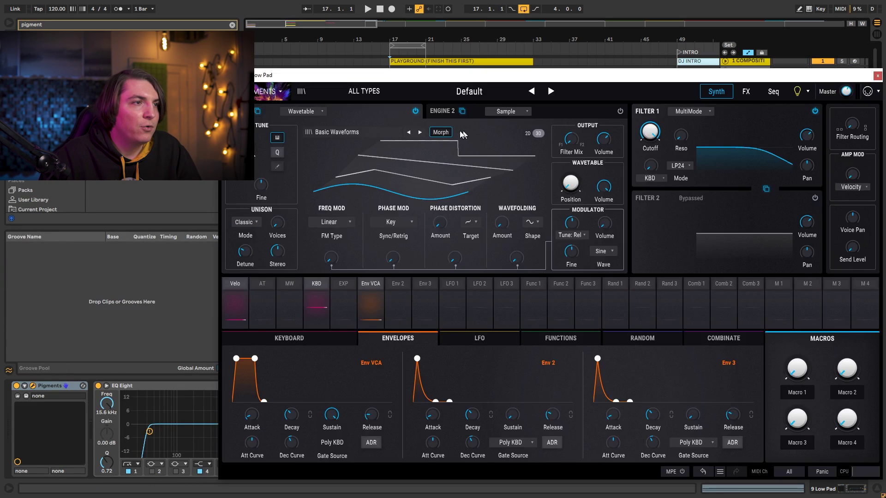
Switch Engine 1 to the Sample type and load the Dripping sample from the Synth Pads category.
{"action": "left_click", "coordinate": [315, 110]}
{"action": "left_click", "coordinate": [345, 139]}
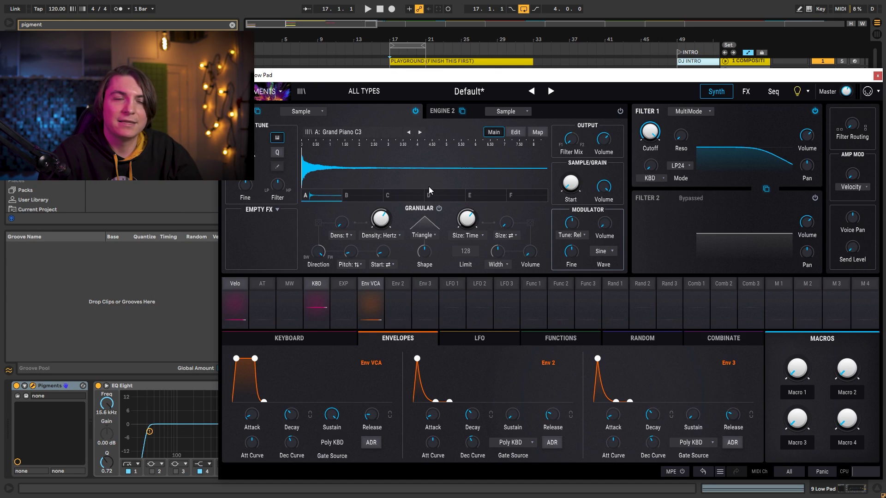
{"action": "left_click", "coordinate": [345, 132]}
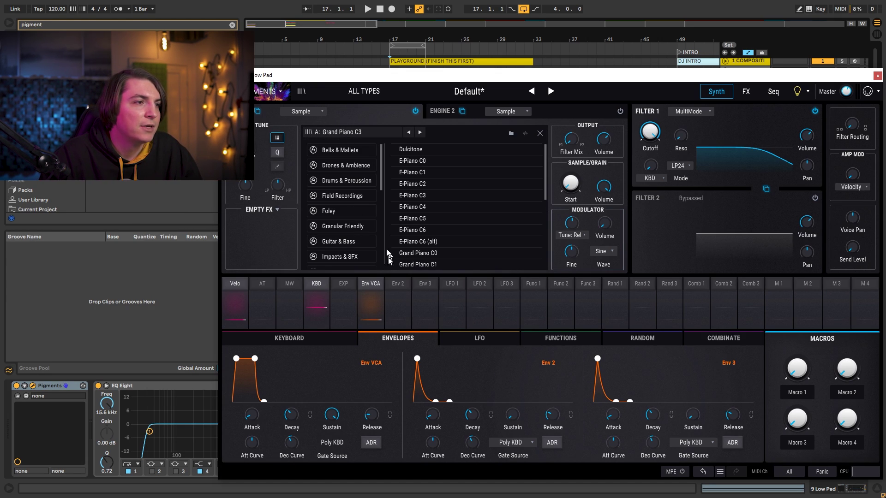
{"action": "scroll", "coordinate": [366, 217], "scroll_direction": "down", "scroll_amount": 5}
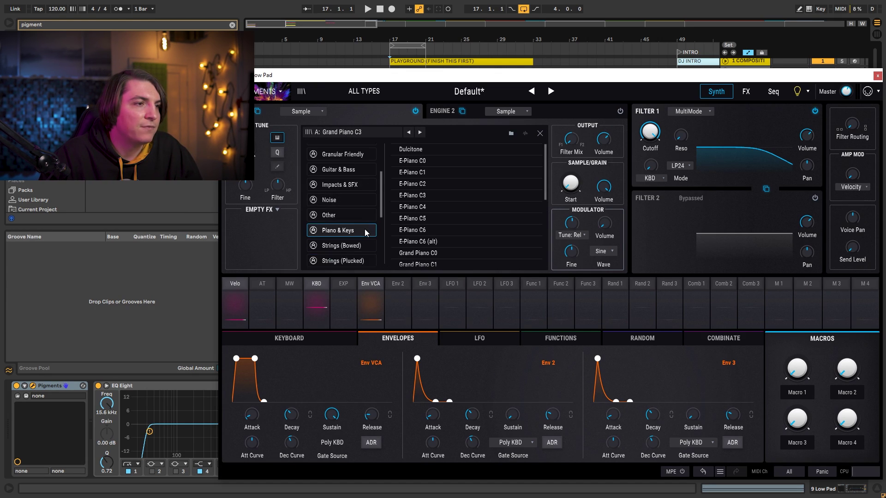
{"action": "scroll", "coordinate": [365, 232], "scroll_direction": "down", "scroll_amount": 2}
{"action": "scroll", "coordinate": [363, 236], "scroll_direction": "down", "scroll_amount": 2}
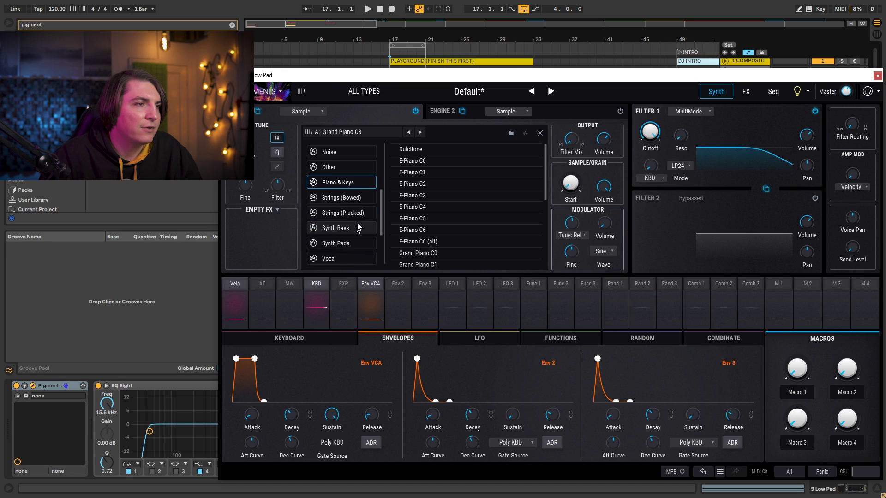
{"action": "left_click", "coordinate": [351, 243]}
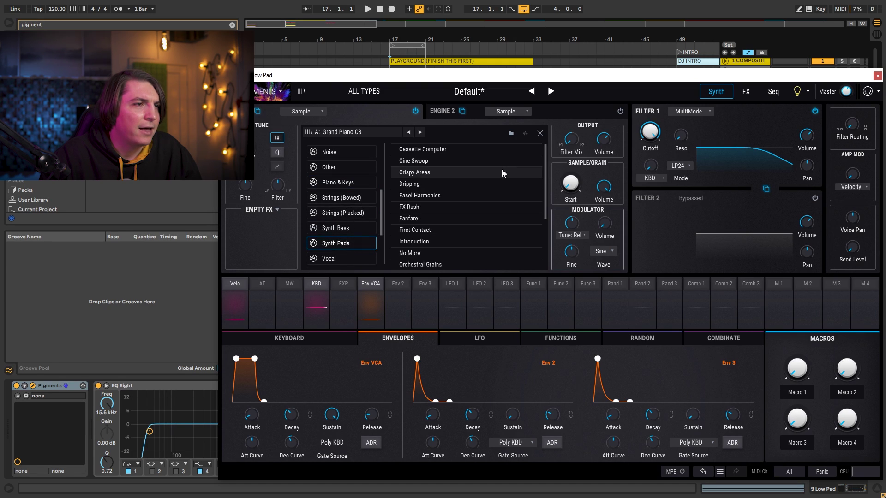
{"action": "left_click", "coordinate": [443, 181]}
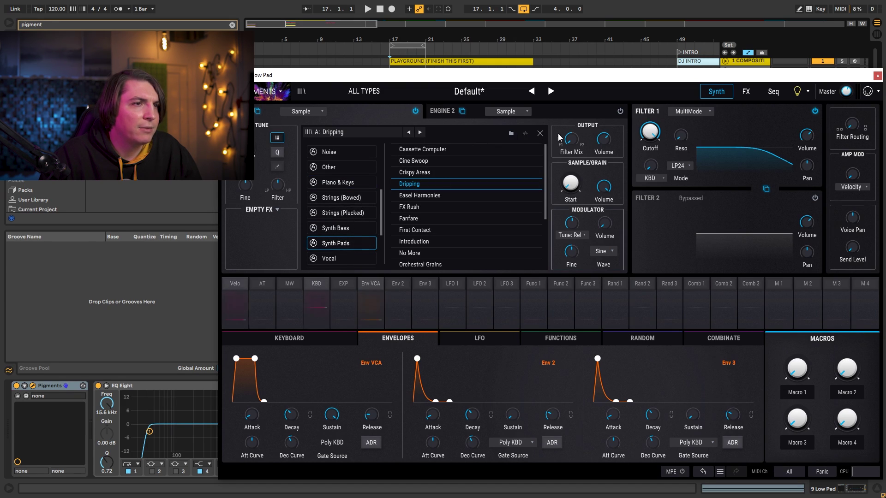
{"action": "left_click", "coordinate": [539, 133]}
Solo the 9 Low Pad track and audition successive Synth Pads samples during playback, settling on Orchestral Grains.
{"action": "key", "text": "space"}
{"action": "left_click_drag", "start_coordinate": [585, 76], "coordinate": [496, 109]}
{"action": "left_click", "coordinate": [842, 164]}
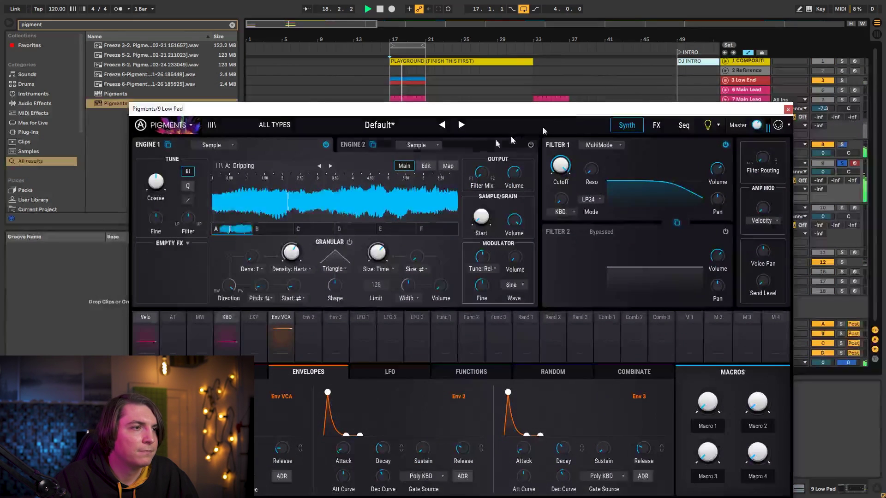
{"action": "left_click", "coordinate": [331, 166]}
{"action": "left_click", "coordinate": [332, 165]}
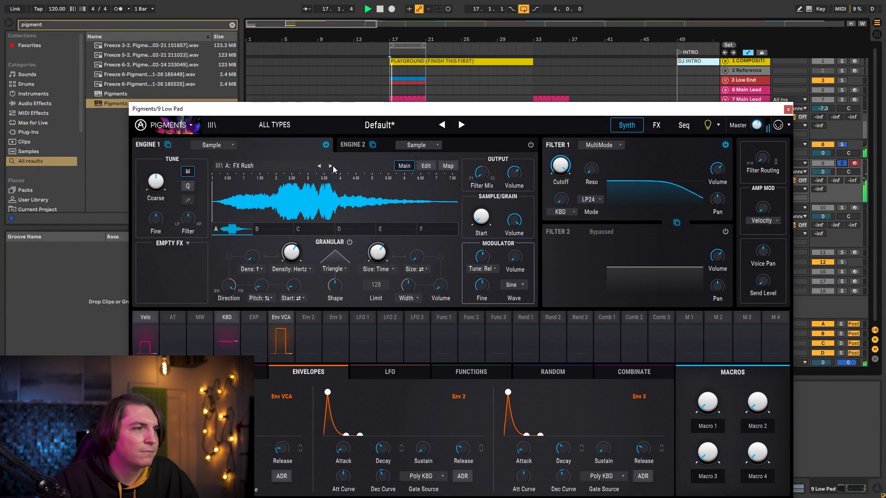
{"action": "left_click", "coordinate": [332, 167]}
{"action": "left_click", "coordinate": [331, 166]}
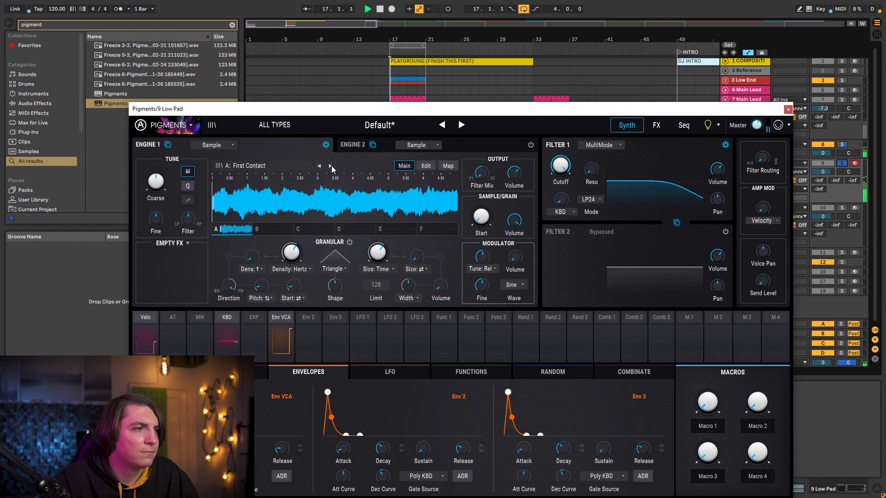
{"action": "left_click", "coordinate": [332, 166]}
{"action": "left_click", "coordinate": [331, 166]}
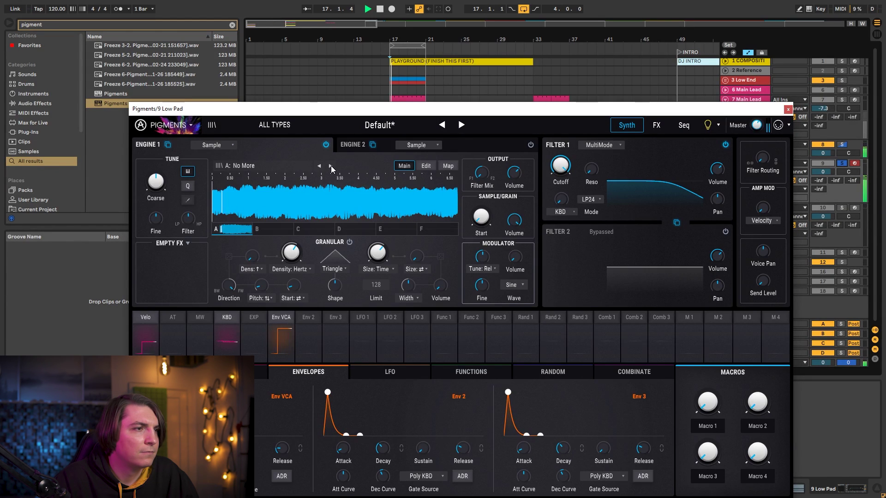
{"action": "left_click", "coordinate": [331, 166]}
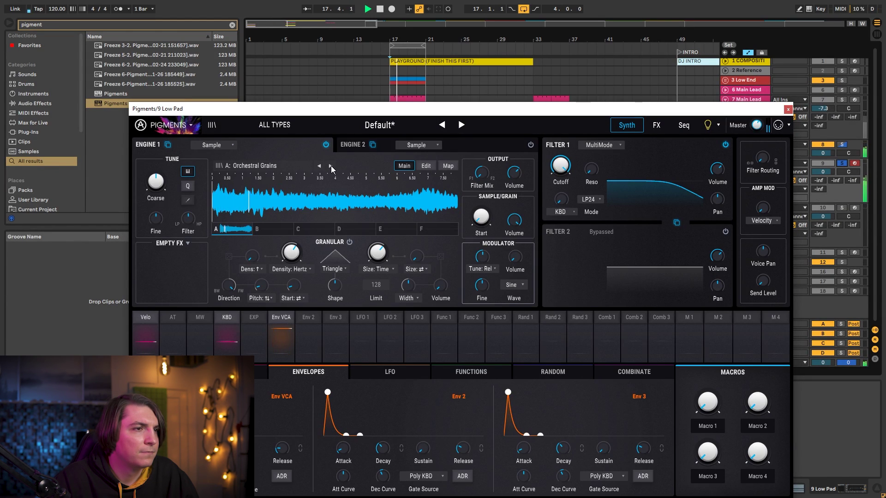
{"action": "key", "text": "space"}
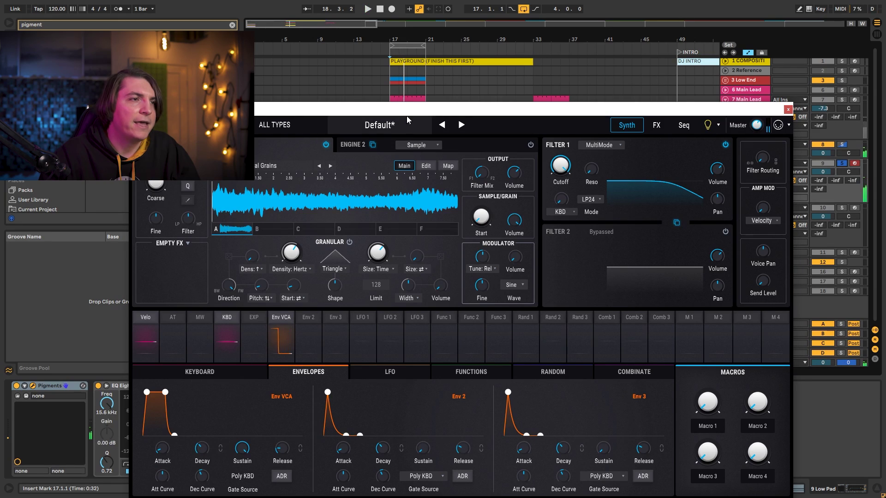
Enable Engine 1's Granular mode and adjust the grain size and density, auditioning the loop between changes.
{"action": "left_click_drag", "start_coordinate": [419, 110], "coordinate": [500, 86]}
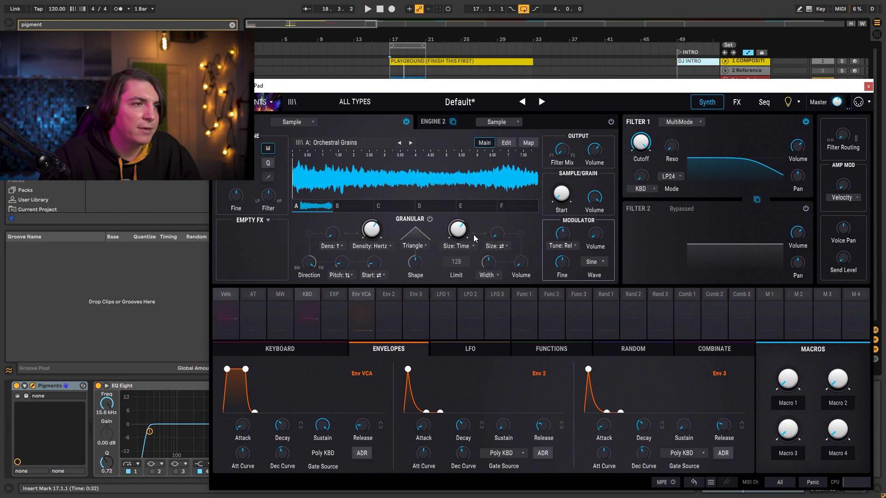
{"action": "key", "text": "space"}
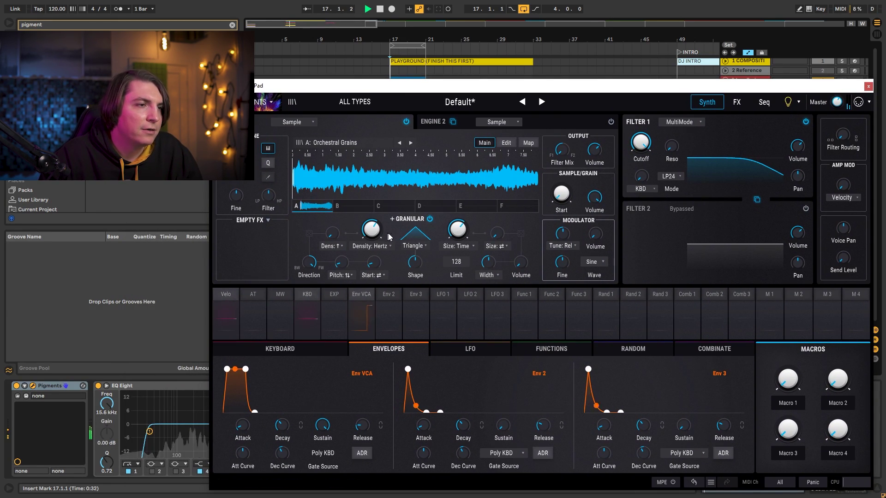
{"action": "key", "text": "space"}
{"action": "left_click_drag", "start_coordinate": [458, 234], "coordinate": [459, 222]}
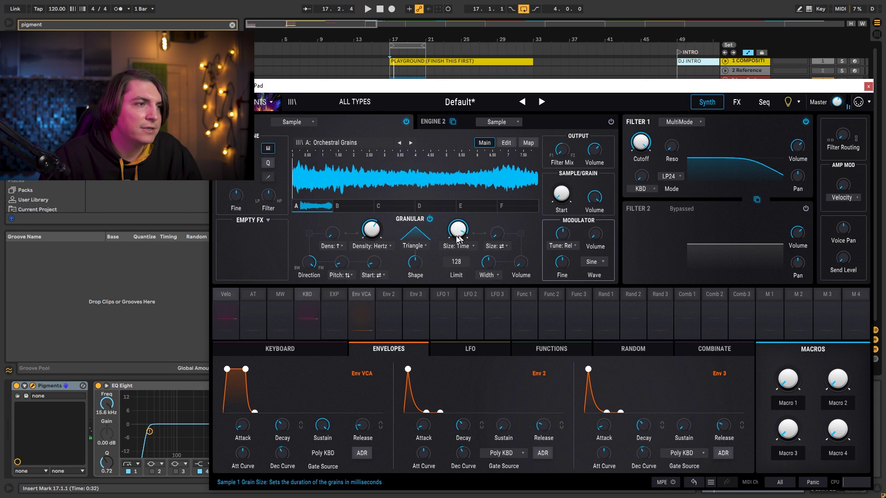
{"action": "key", "text": "space"}
{"action": "mouse_move", "coordinate": [373, 232]}
{"action": "left_mouse_down"}
{"action": "mouse_move", "coordinate": [372, 220]}
{"action": "mouse_move", "coordinate": [378, 232]}
{"action": "left_mouse_up"}
{"action": "key", "text": "space"}
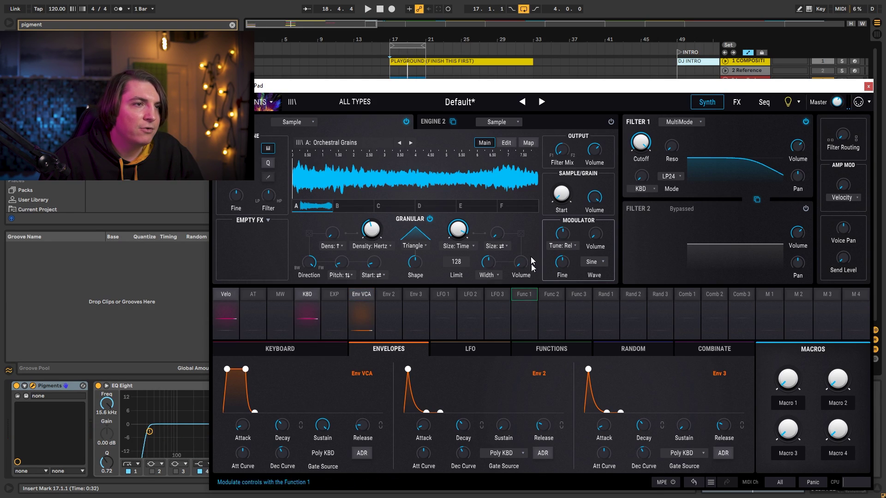
Modulate Engine 1's sample Start position with LFO 1 at an amount of 0.58.
{"action": "left_click", "coordinate": [574, 183]}
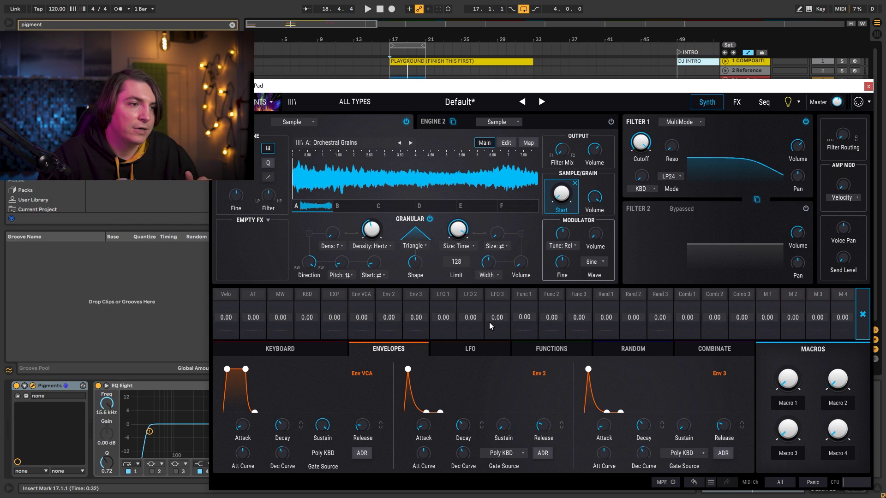
{"action": "left_click_drag", "start_coordinate": [452, 318], "coordinate": [452, 310]}
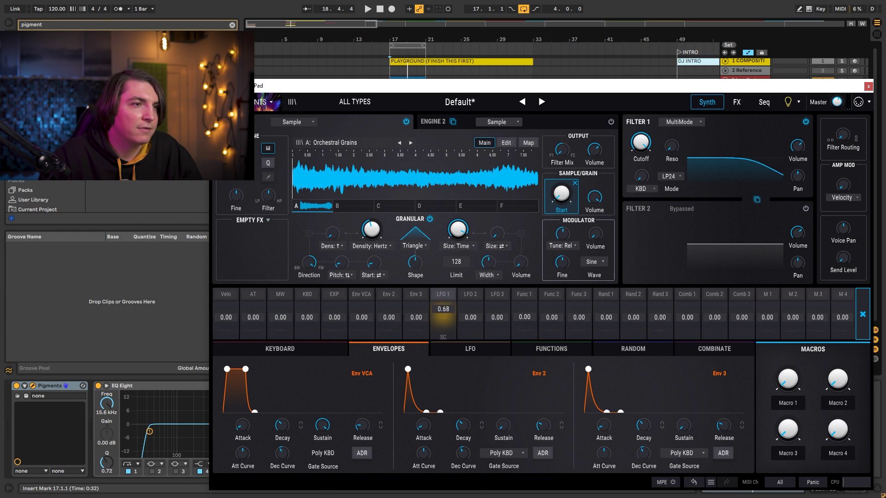
{"action": "left_click_drag", "start_coordinate": [443, 318], "coordinate": [444, 318]}
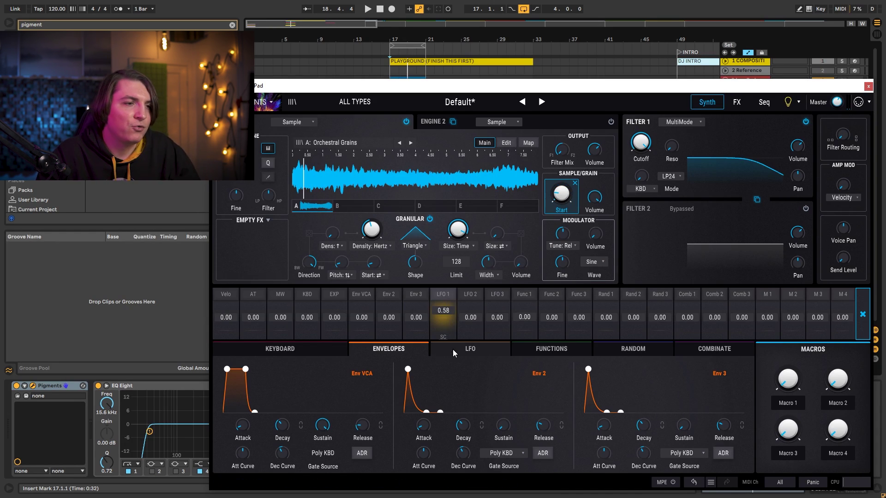
Set LFO 1's synced rate to 2/1, and refine its Start modulation amount to 0.44 and the grain density during playback.
{"action": "left_click", "coordinate": [484, 347]}
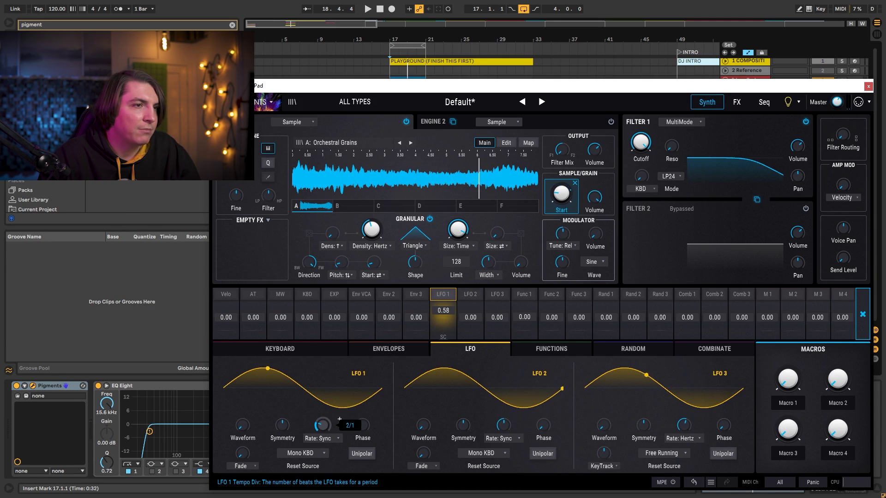
{"action": "key", "text": "space"}
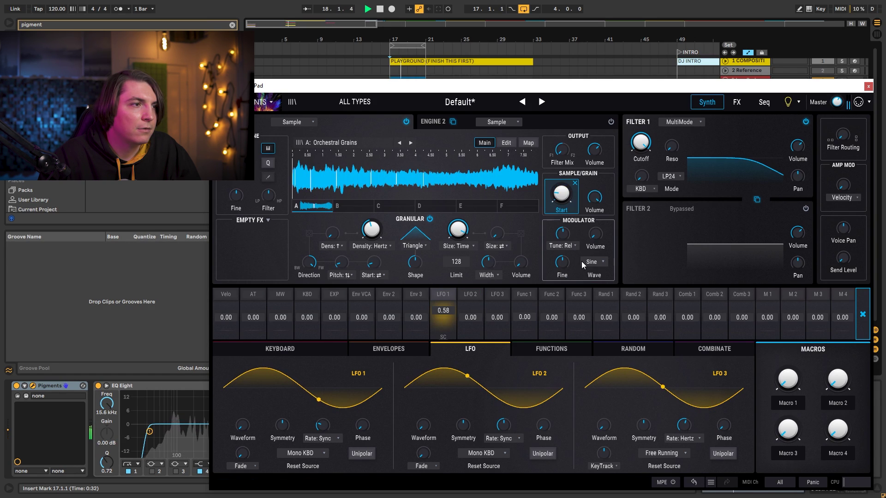
{"action": "key", "text": "space"}
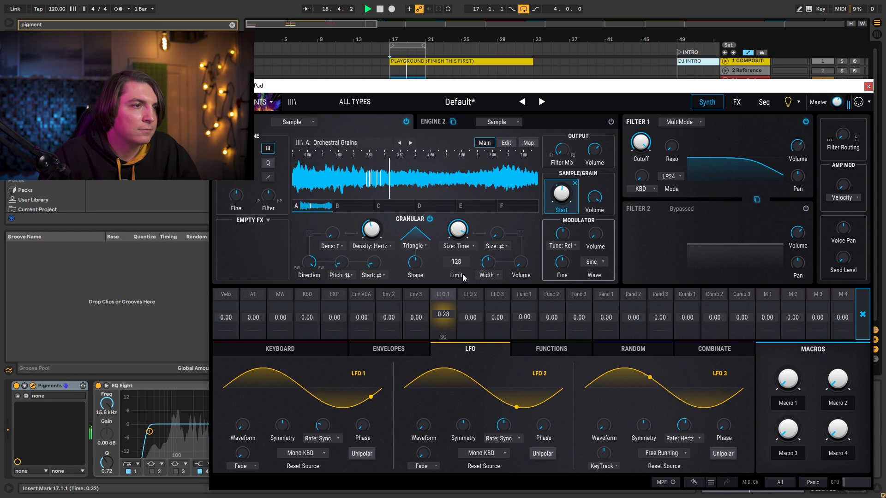
{"action": "left_click_drag", "start_coordinate": [372, 232], "coordinate": [372, 228]}
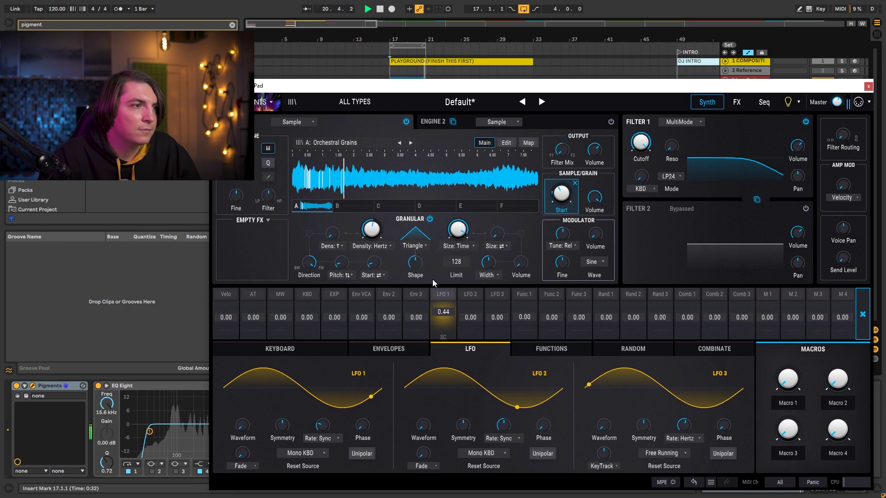
{"action": "key", "text": "space"}
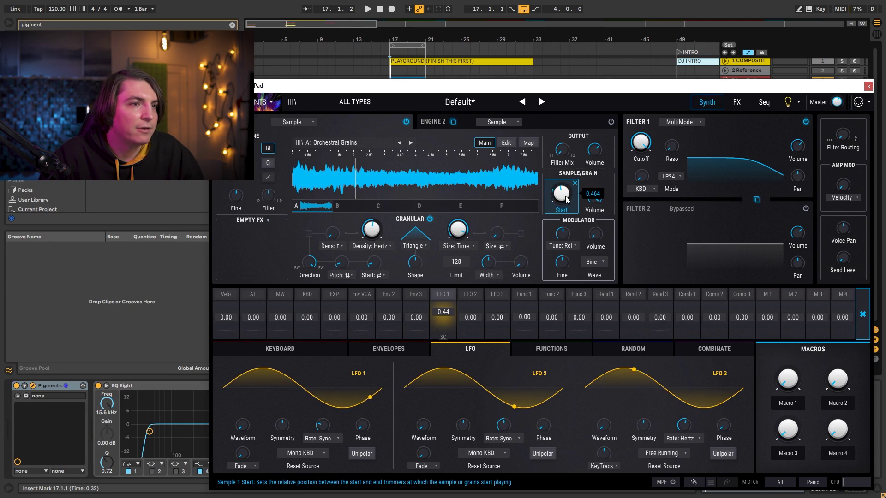
Lower Filter 1's cutoff to about 1172 Hz and change its type to SEM while the loop plays.
{"action": "left_click_drag", "start_coordinate": [646, 148], "coordinate": [646, 179]}
{"action": "key", "text": "space"}
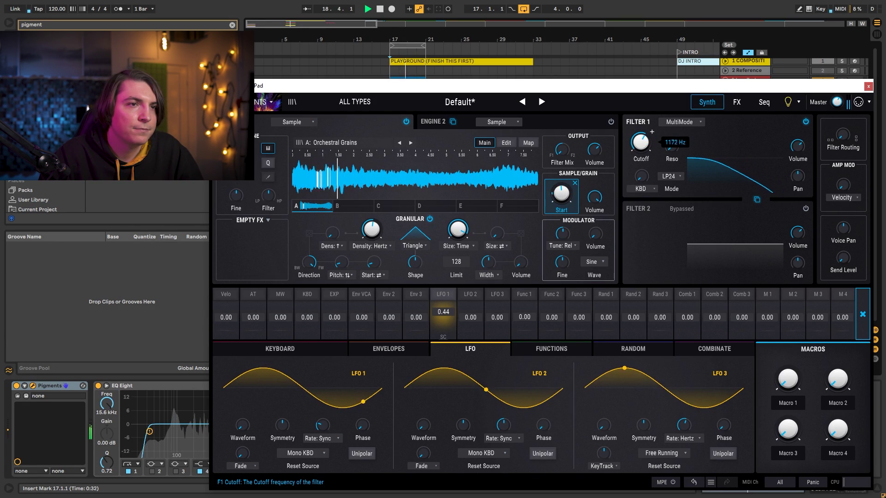
{"action": "left_click", "coordinate": [666, 124]}
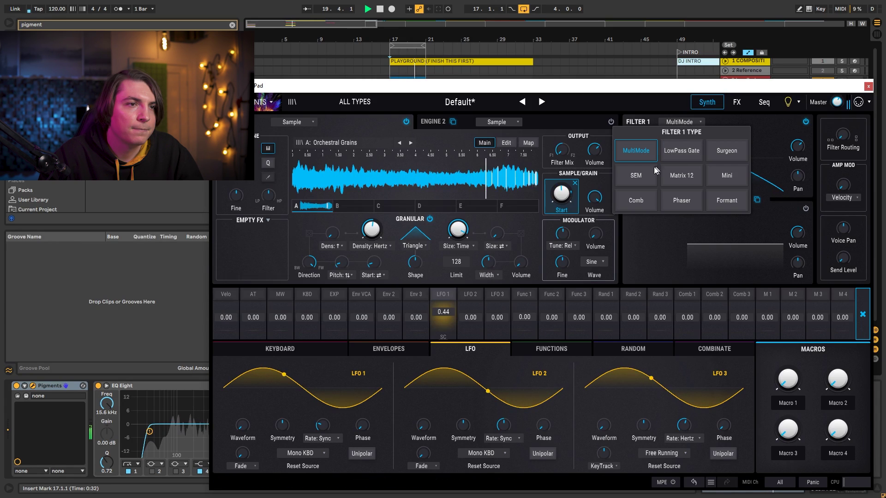
{"action": "left_click", "coordinate": [646, 156]}
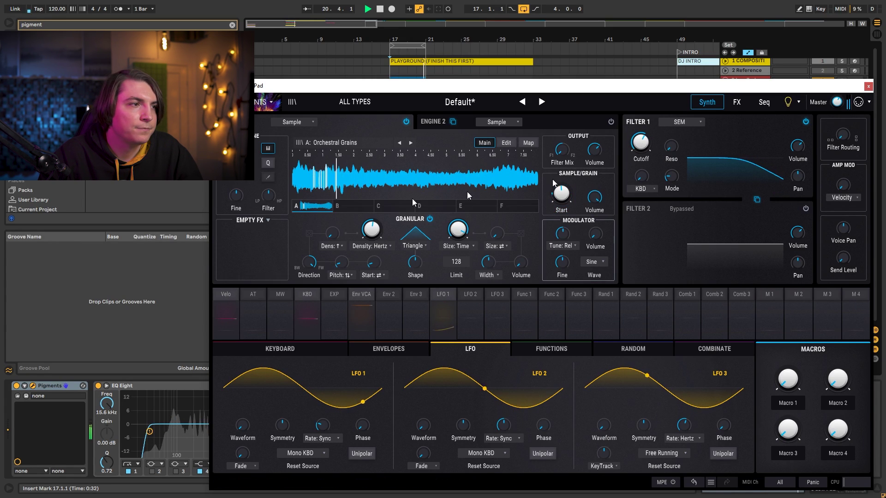
Try Resonator as Engine 1's shaper, replace it with Unison, and adjust the unison voices and detune to about 2.93%.
{"action": "left_click", "coordinate": [247, 221]}
{"action": "left_click", "coordinate": [342, 251]}
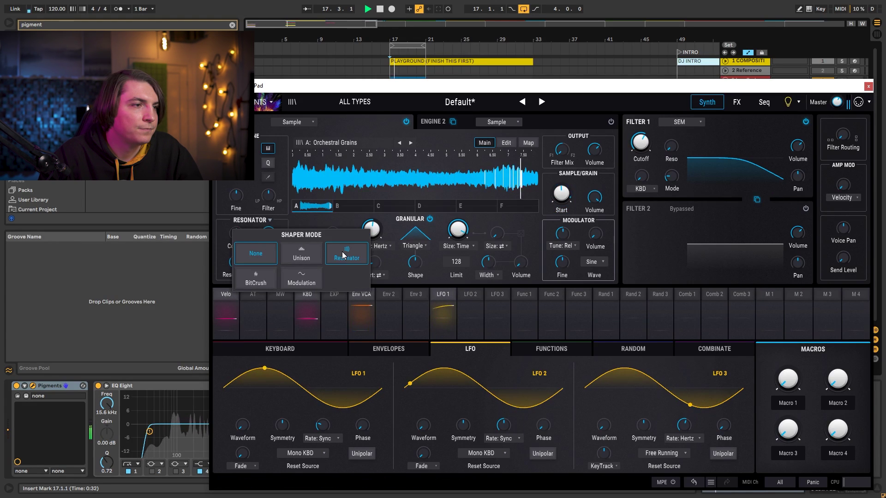
{"action": "left_click", "coordinate": [269, 220]}
{"action": "left_click", "coordinate": [279, 233]}
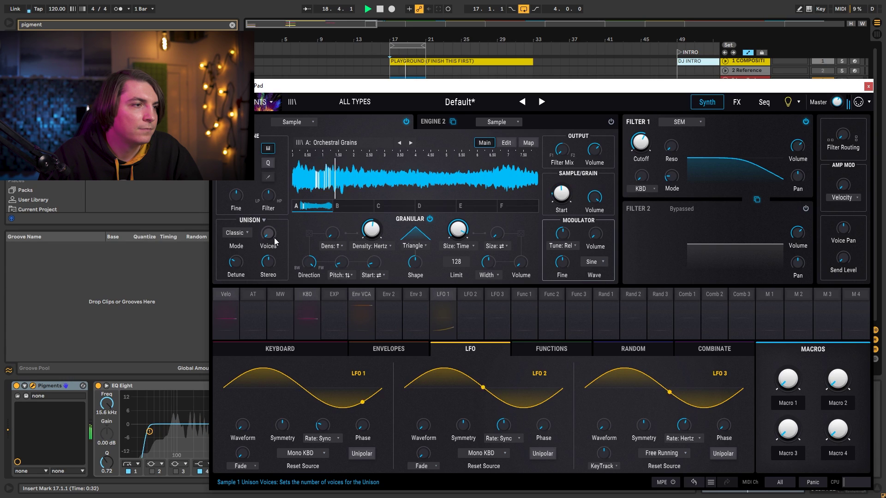
{"action": "left_click_drag", "start_coordinate": [268, 234], "coordinate": [269, 229]}
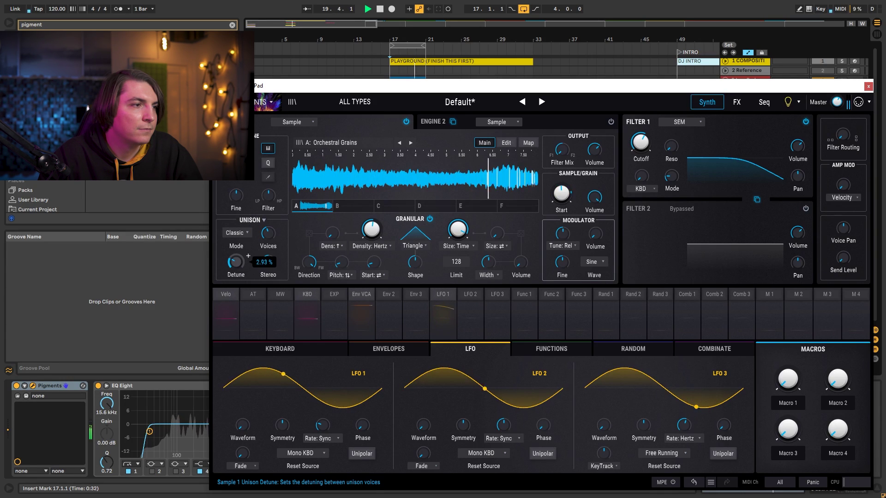
{"action": "left_click_drag", "start_coordinate": [236, 262], "coordinate": [236, 267]}
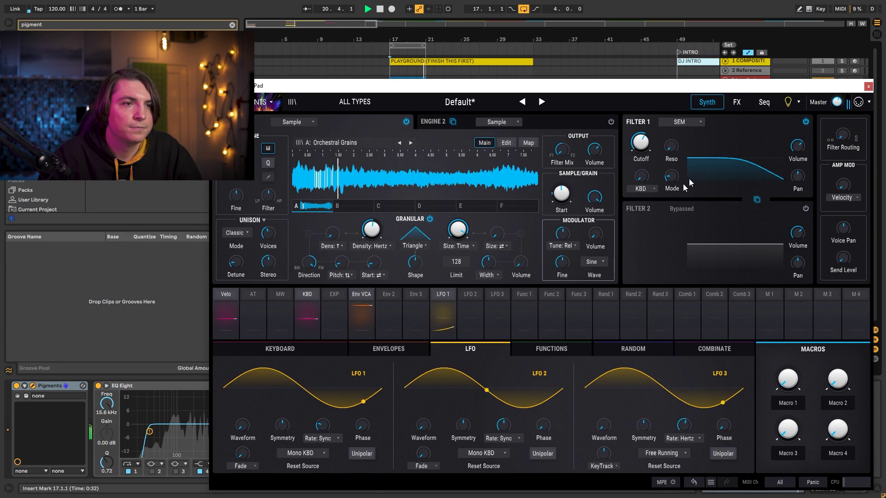
Enable Filter 2, keep its MultiMode type and set its mode to HP6.
{"action": "left_click", "coordinate": [805, 209]}
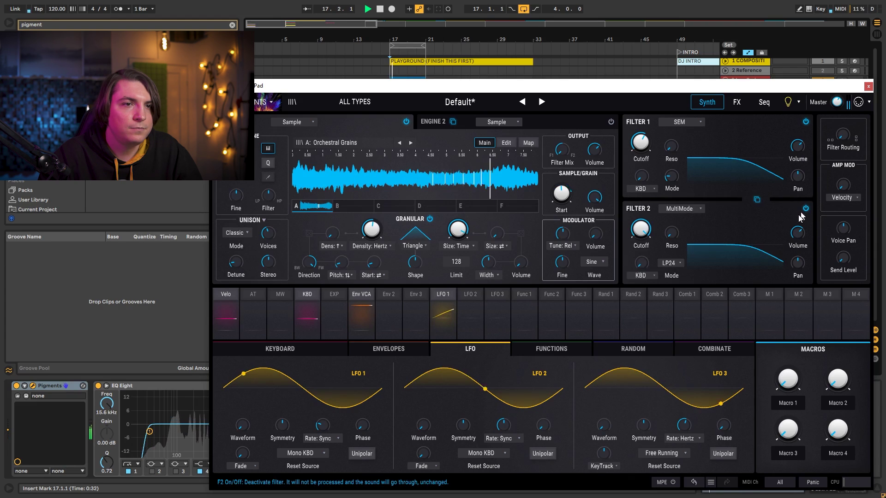
{"action": "left_click", "coordinate": [680, 209]}
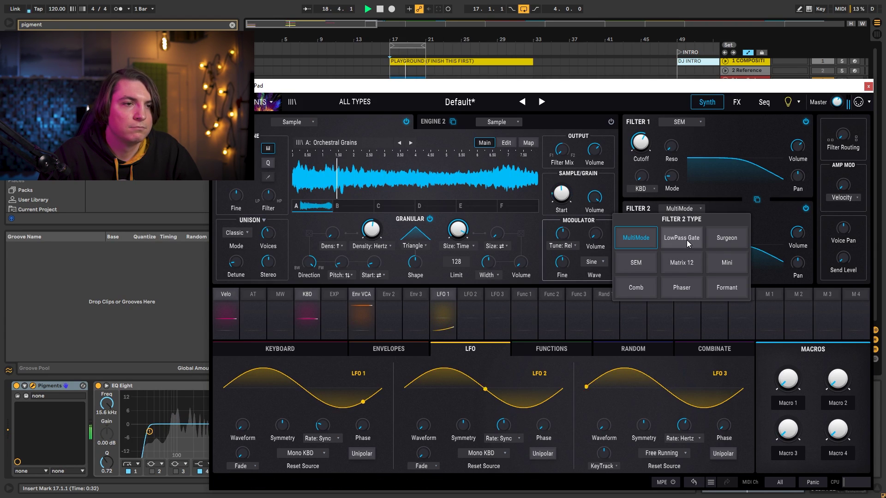
{"action": "left_click", "coordinate": [710, 199]}
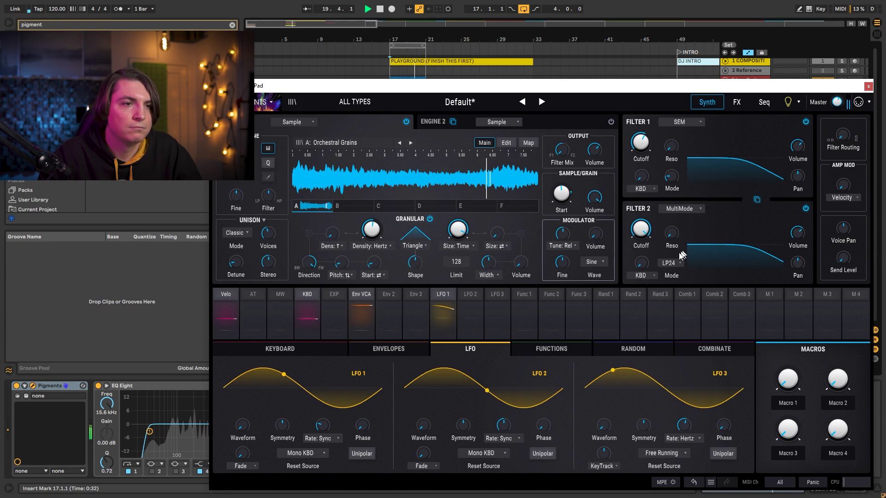
{"action": "left_click", "coordinate": [670, 263]}
{"action": "left_click", "coordinate": [610, 314]}
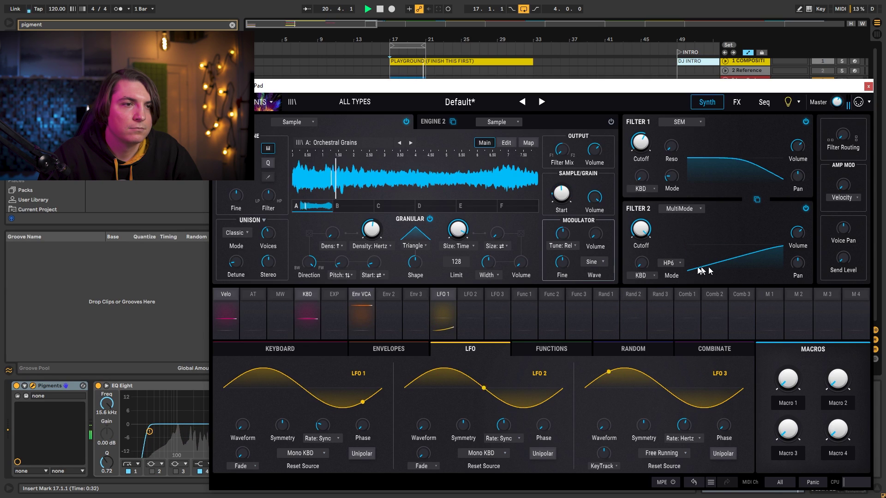
Set Filter 2's cutoff to about 594 Hz and the Bus B reverb's dry/wet to about 35%, and close the plugin window.
{"action": "mouse_move", "coordinate": [652, 219]}
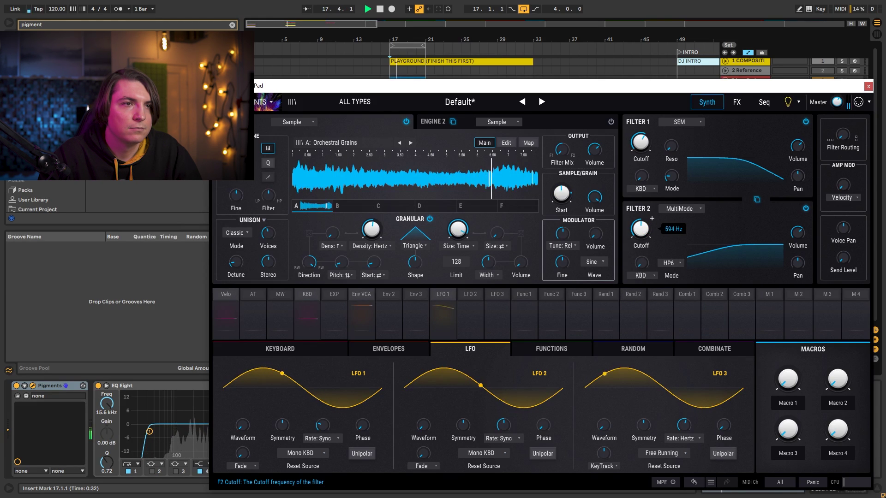
{"action": "left_click", "coordinate": [737, 102]}
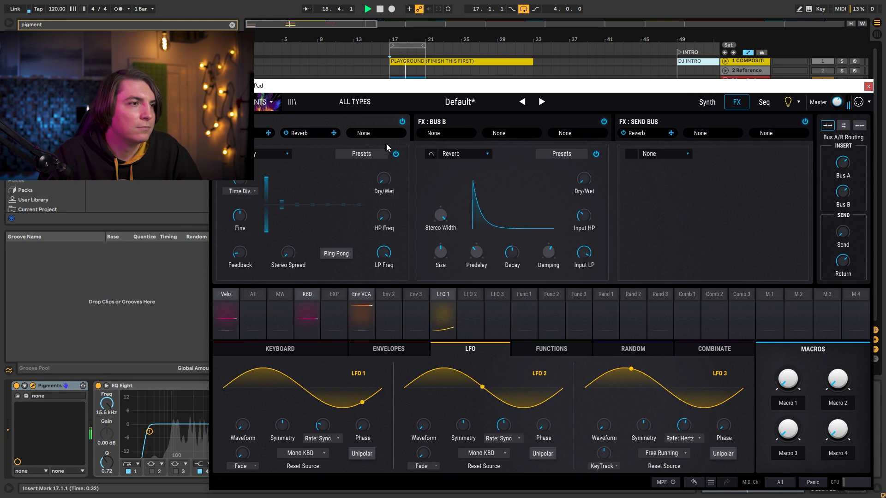
{"action": "mouse_move", "coordinate": [595, 173]}
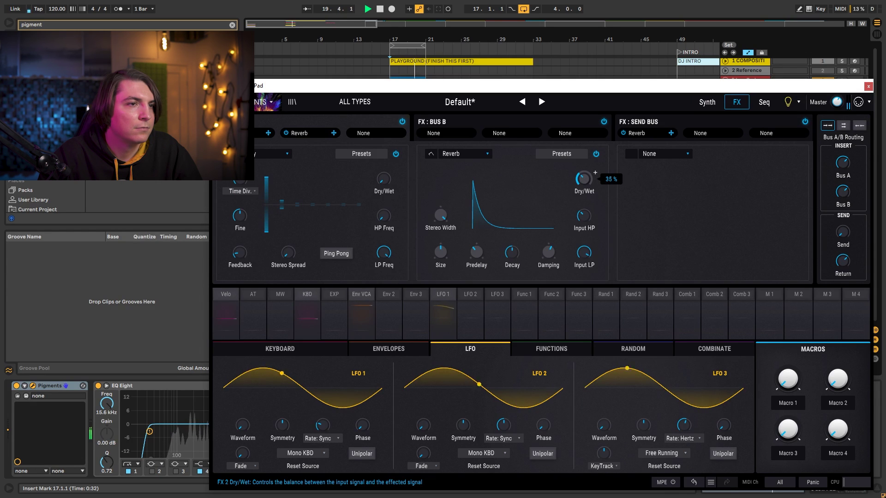
{"action": "left_click", "coordinate": [868, 87]}
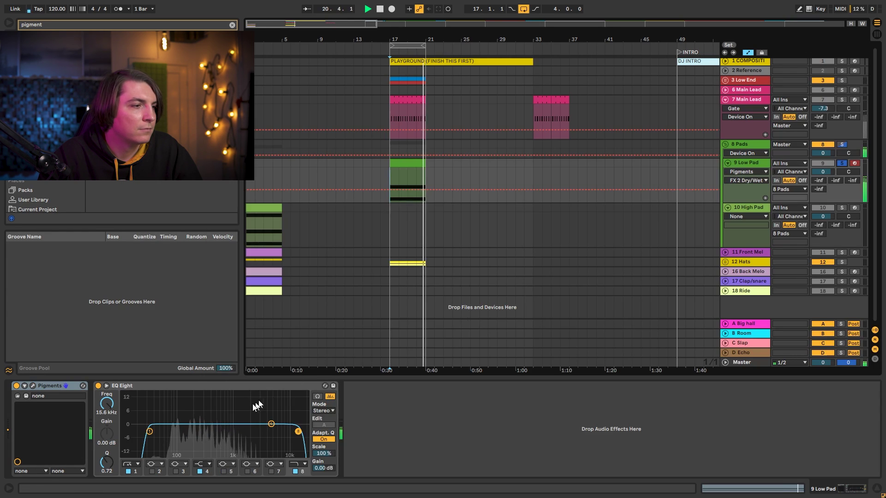
Set the Low Pad EQ Eight's low cut to about 174 Hz and its high cut to about 3.67 kHz, and stop playback.
{"action": "left_click_drag", "start_coordinate": [149, 432], "coordinate": [191, 436]}
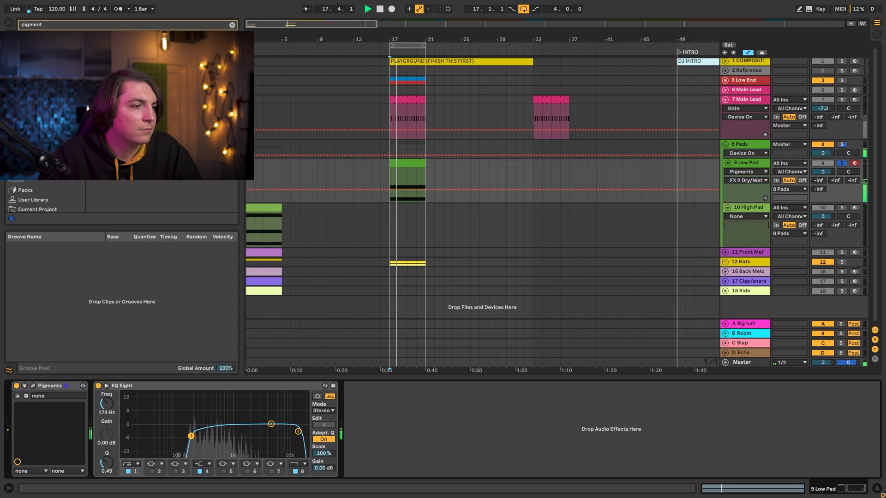
{"action": "left_click_drag", "start_coordinate": [298, 431], "coordinate": [263, 439]}
{"action": "key", "text": "space"}
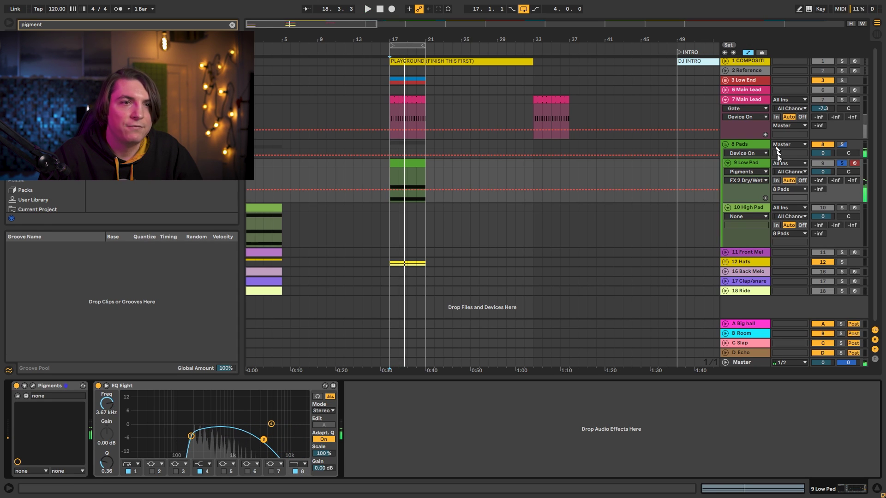
Unsolo the 9 Low Pad track and lower its volume to -3.7 dB while the full loop plays.
{"action": "left_click", "coordinate": [841, 164]}
{"action": "key", "text": "space"}
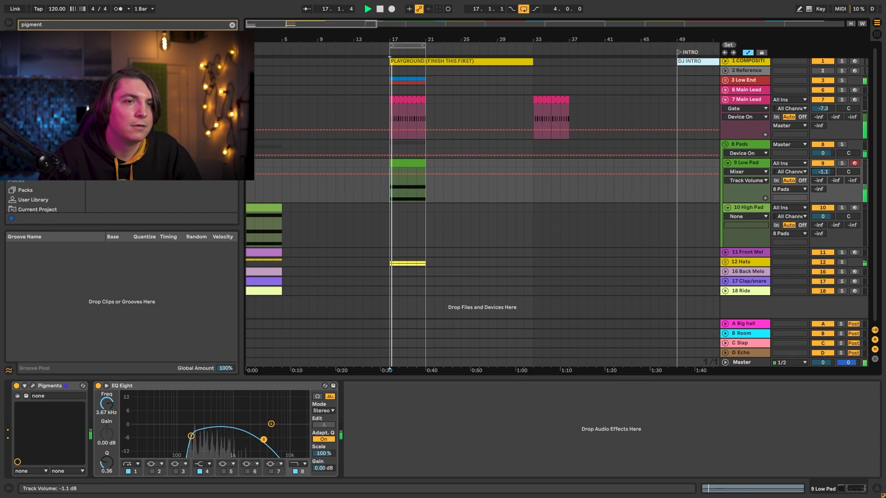
{"action": "left_click_drag", "start_coordinate": [823, 172], "coordinate": [822, 180]}
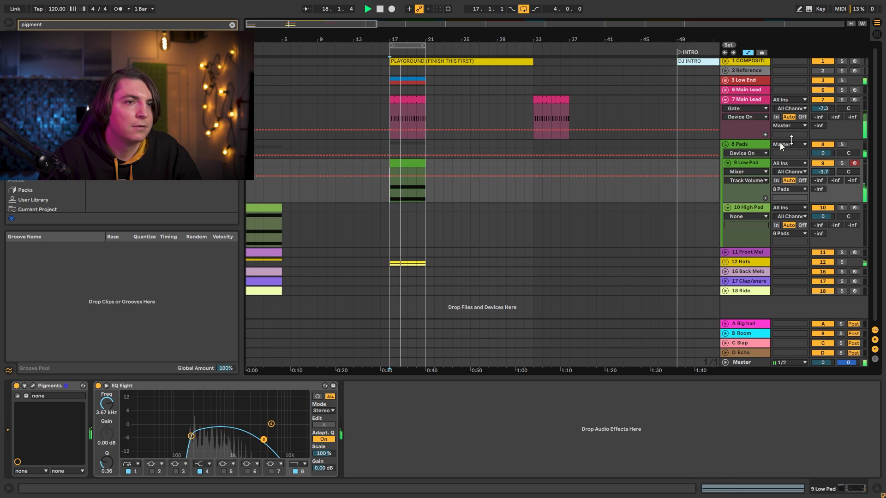
Enable the Glue Compressor on the 8 Pads group with threshold -32.1 dB and makeup 1.43 dB.
{"action": "left_click", "coordinate": [757, 144]}
{"action": "left_click", "coordinate": [17, 385]}
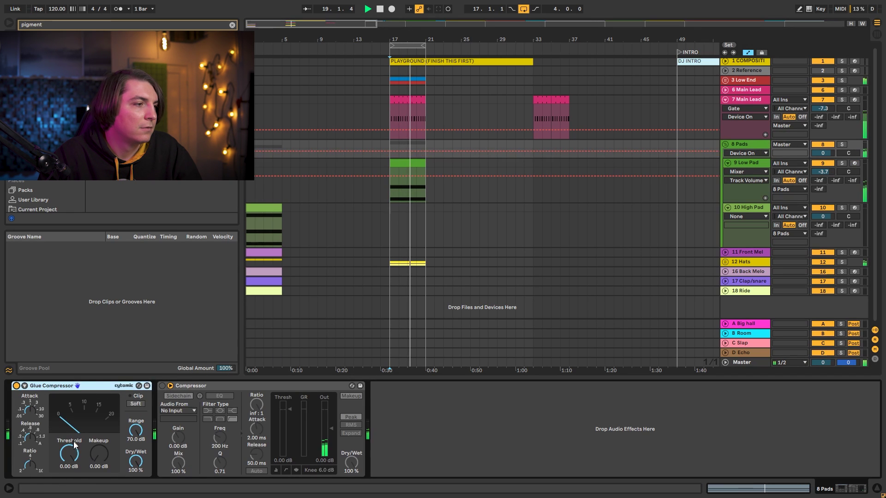
{"action": "left_click_drag", "start_coordinate": [68, 454], "coordinate": [98, 449]}
Sidechain the Pads Compressor to 4 Kick with threshold -7.94 dB and 10 ms lookahead, and set the Glue Compressor's threshold to -35.2 dB and makeup to 2.70 dB.
{"action": "left_click", "coordinate": [167, 396]}
{"action": "left_click", "coordinate": [176, 411]}
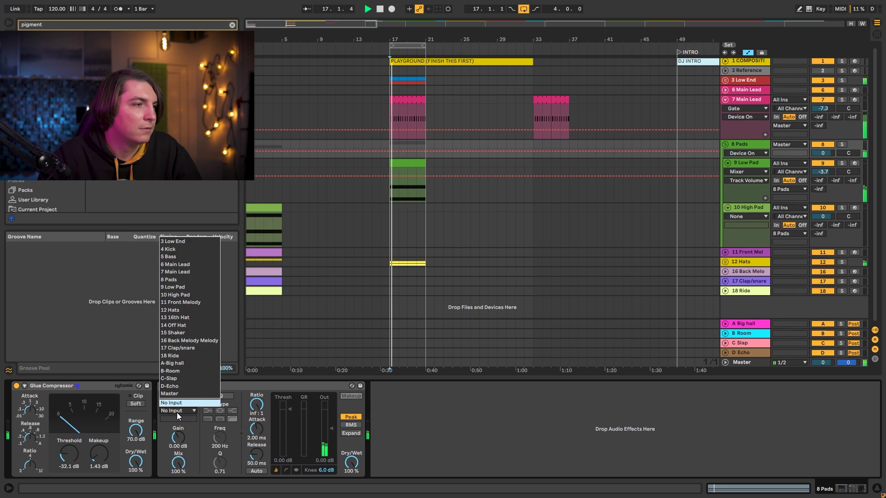
{"action": "left_click", "coordinate": [201, 250]}
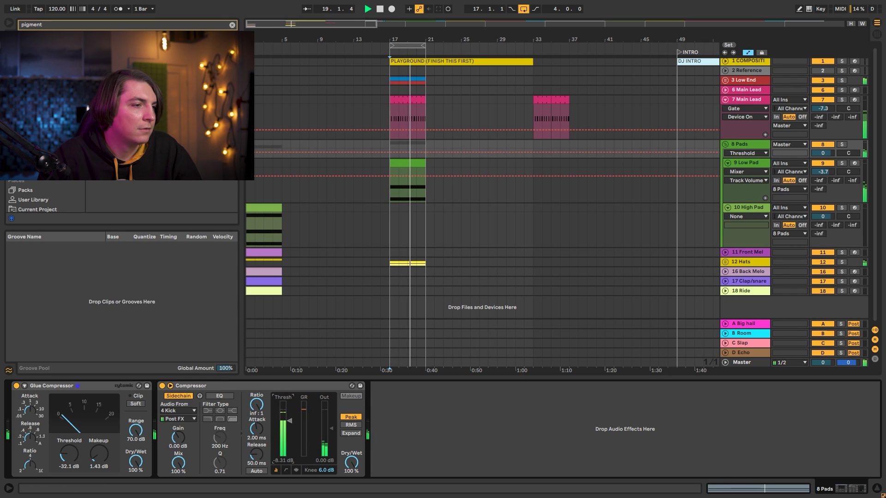
{"action": "left_click", "coordinate": [289, 472]}
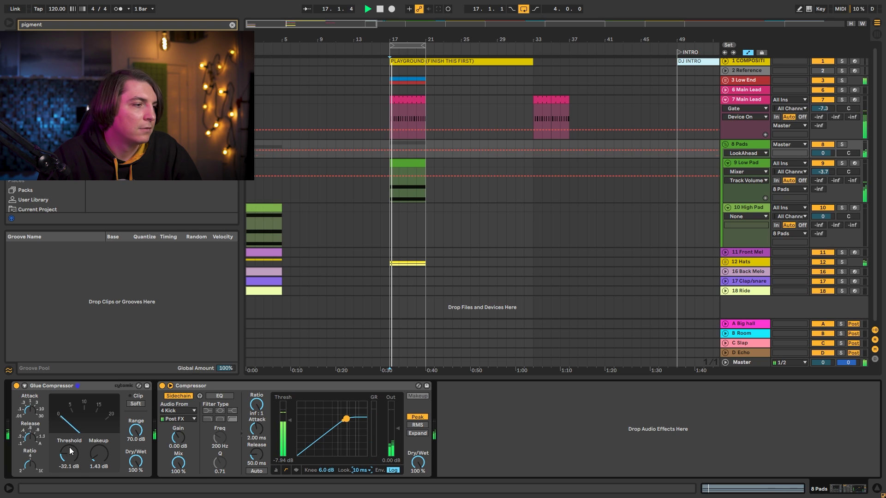
{"action": "left_click_drag", "start_coordinate": [70, 451], "coordinate": [91, 453]}
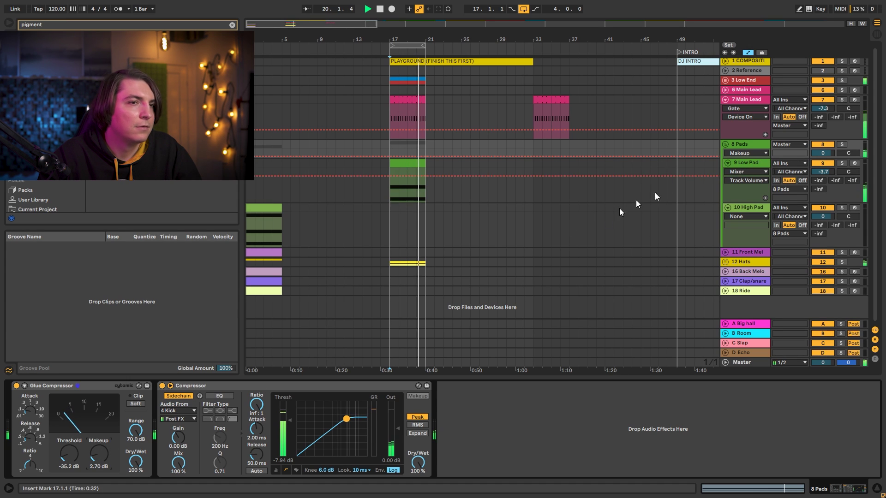
Lower the Low Pad EQ's high cut to about 2.97 kHz and delete the 10 High Pad track.
{"action": "left_click", "coordinate": [747, 162]}
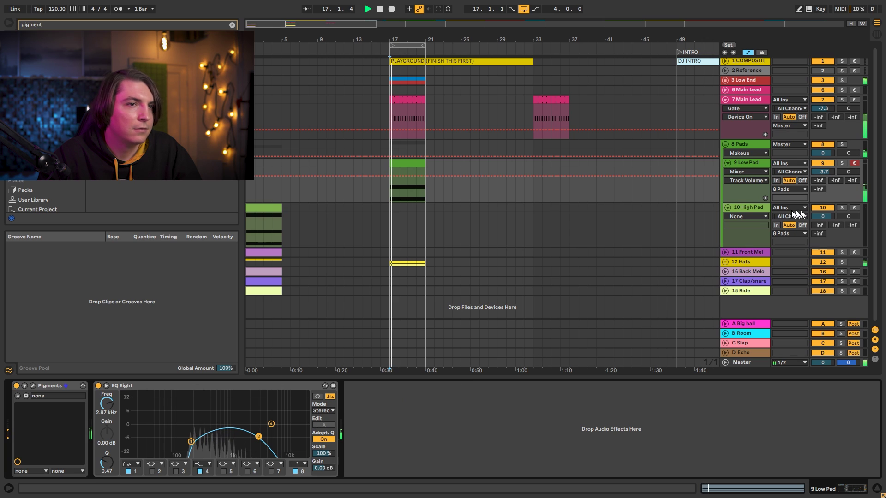
{"action": "right_click", "coordinate": [760, 209]}
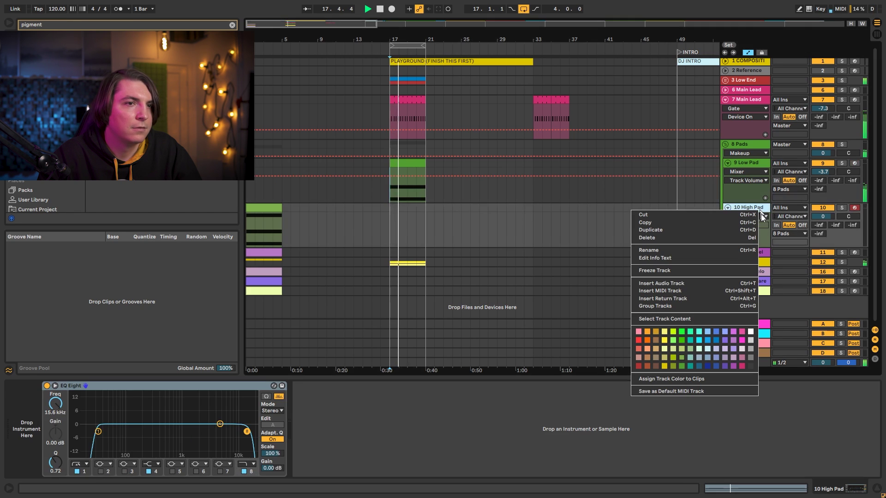
{"action": "left_click", "coordinate": [726, 237]}
Search the browser for "reve" and insert a Reverb between Pigments and EQ Eight on the 9 Low Pad track.
{"action": "left_click", "coordinate": [746, 165]}
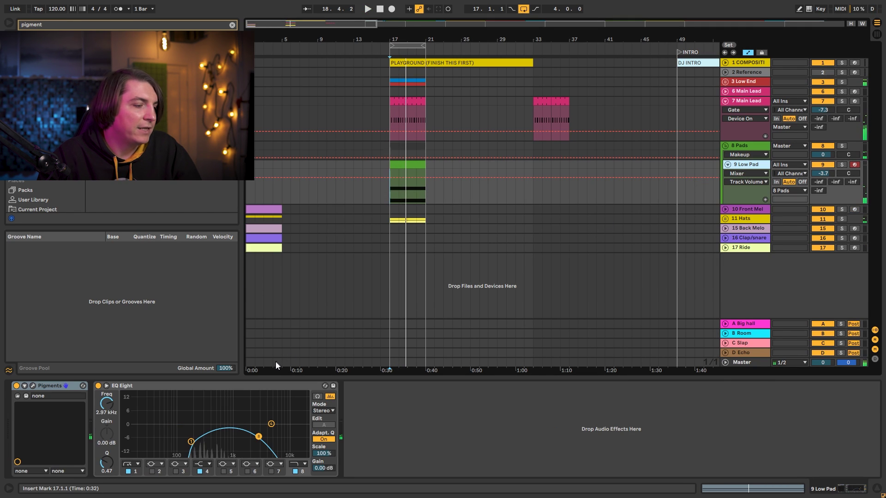
{"action": "key", "text": "ctrl+f"}
{"action": "type", "text": "reve"}
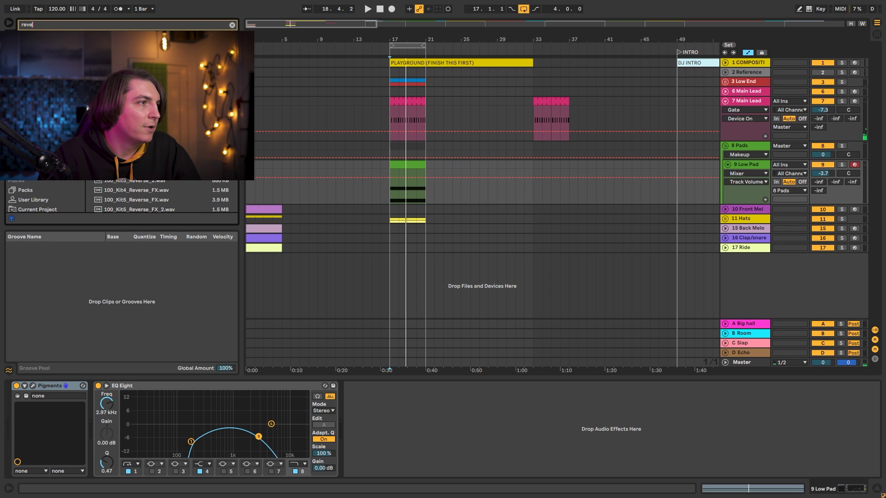
{"action": "left_click_drag", "start_coordinate": [120, 69], "coordinate": [173, 402]}
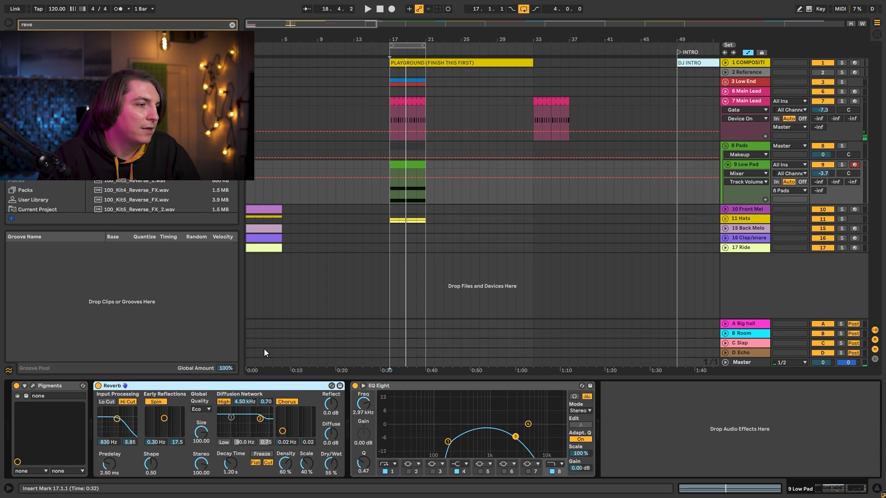
Set the Reverb's quality to High, decay time to 3.02 s and dry/wet to 52% during playback, and fold the 8 Pads group.
{"action": "left_click", "coordinate": [201, 409]}
{"action": "left_click", "coordinate": [201, 434]}
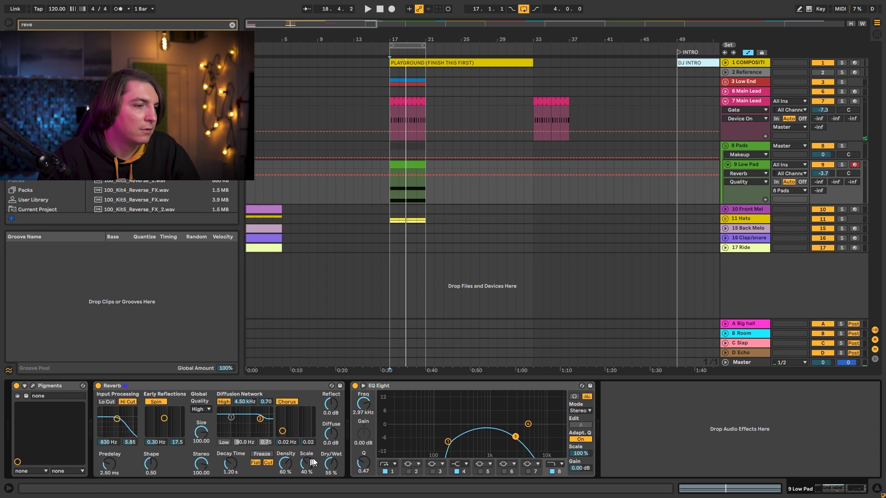
{"action": "key", "text": "space"}
{"action": "mouse_move", "coordinate": [331, 463]}
{"action": "left_mouse_down"}
{"action": "mouse_move", "coordinate": [331, 471]}
{"action": "mouse_move", "coordinate": [331, 456]}
{"action": "left_mouse_up"}
{"action": "left_click_drag", "start_coordinate": [230, 463], "coordinate": [231, 452]}
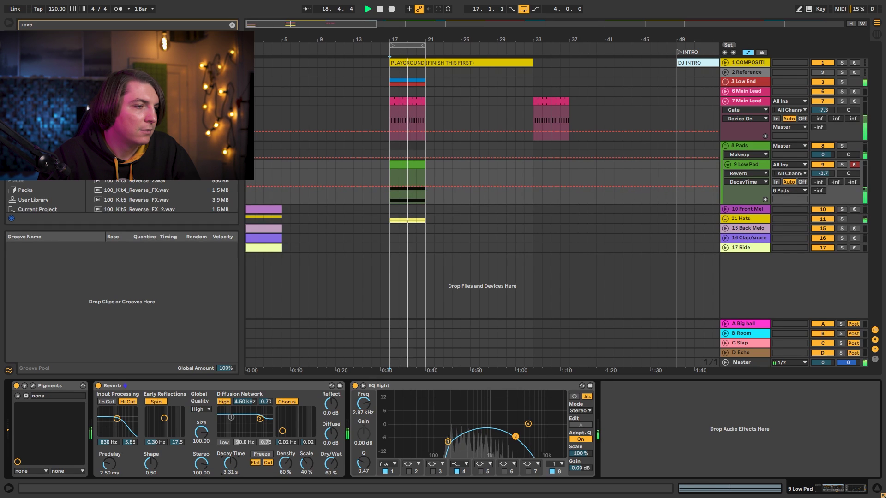
{"action": "left_click_drag", "start_coordinate": [331, 463], "coordinate": [331, 466]}
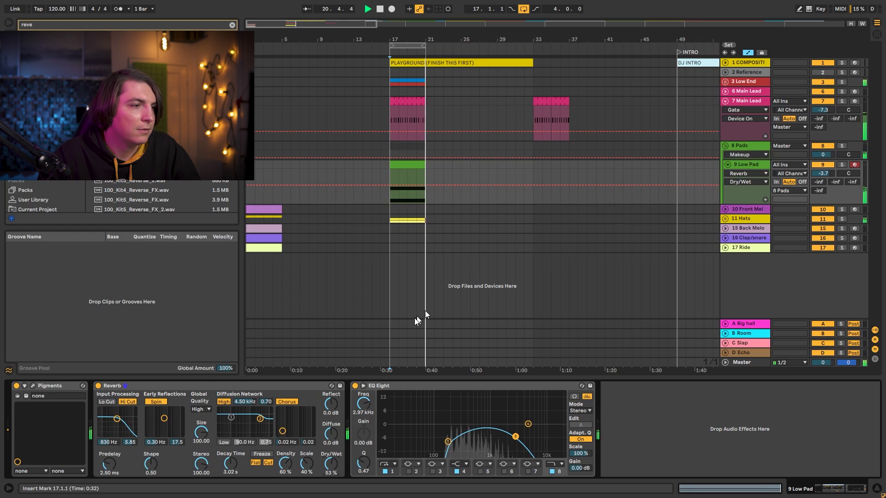
{"action": "left_click_drag", "start_coordinate": [331, 460], "coordinate": [331, 461]}
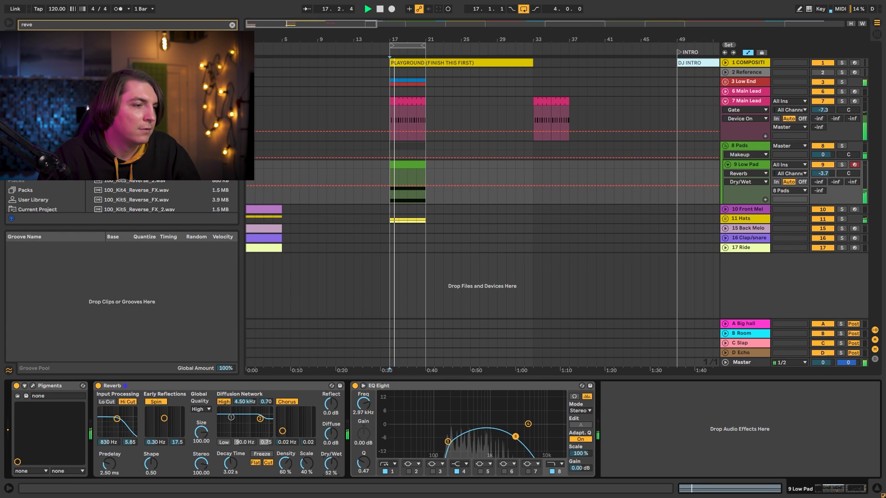
{"action": "key", "text": "space"}
{"action": "left_click", "coordinate": [726, 145]}
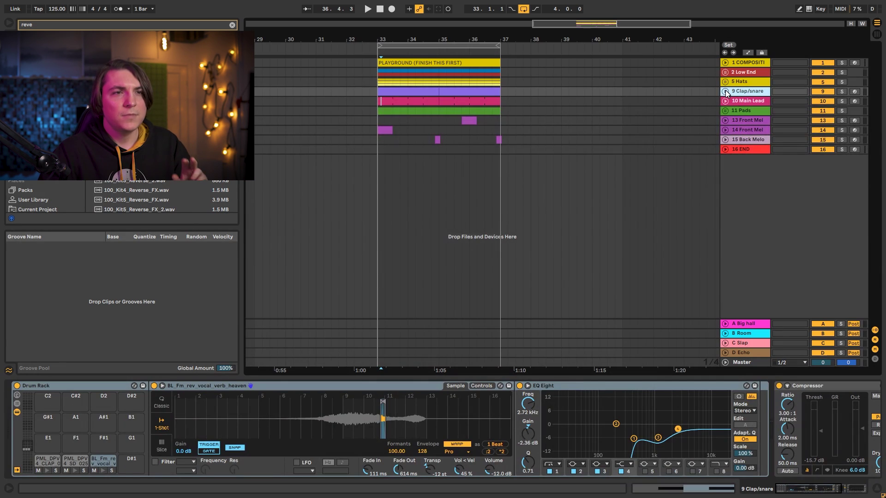
In the finished project, unfold and solo the 9 Clap/snare track and play it from bar 33.
{"action": "left_click", "coordinate": [725, 91]}
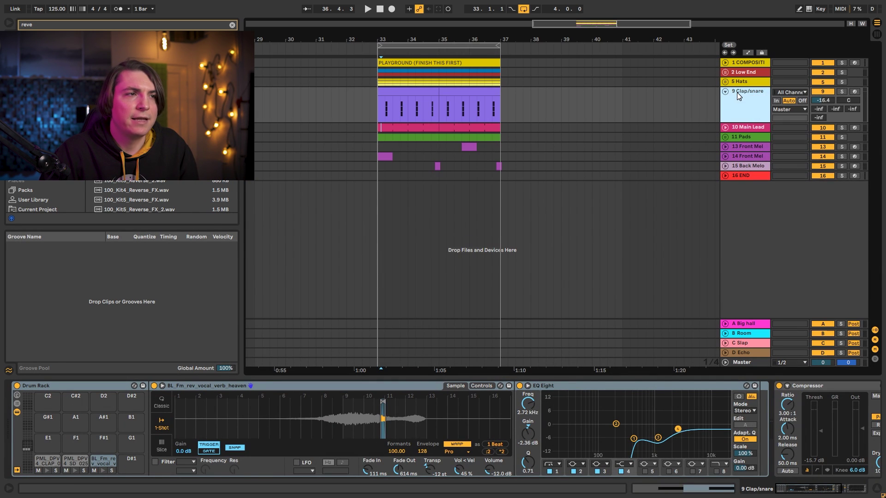
{"action": "left_click", "coordinate": [842, 91]}
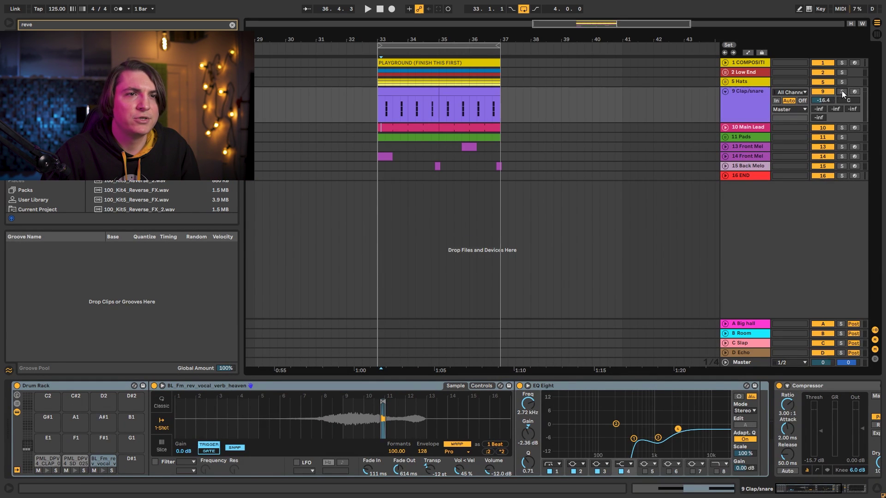
{"action": "left_click", "coordinate": [752, 103]}
{"action": "mouse_move", "coordinate": [391, 37]}
{"action": "left_mouse_down"}
{"action": "mouse_move", "coordinate": [414, 57]}
{"action": "mouse_move", "coordinate": [413, 73]}
{"action": "mouse_move", "coordinate": [392, 76]}
{"action": "left_mouse_up"}
{"action": "left_click", "coordinate": [344, 112]}
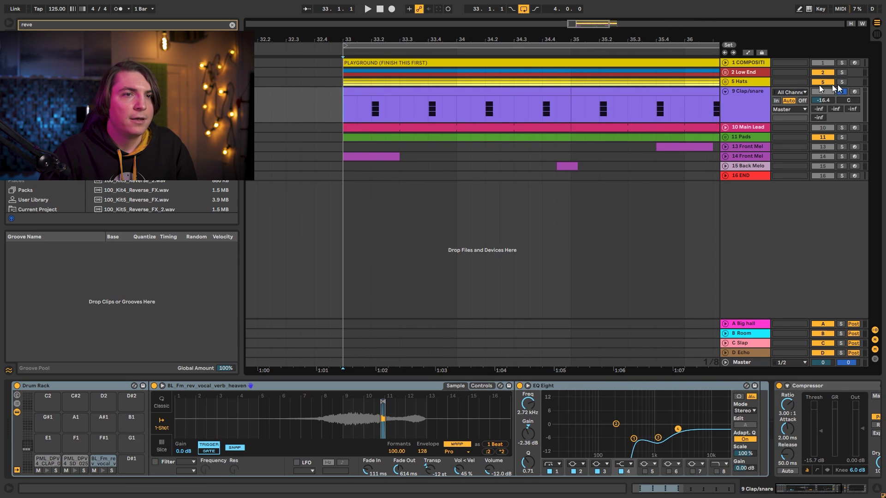
{"action": "key", "text": "space"}
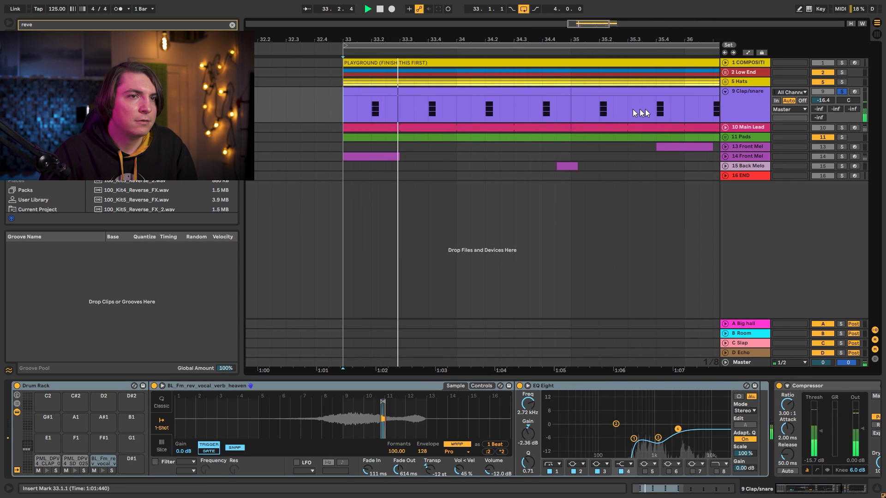
{"action": "key", "text": "space"}
Compare the 9 Clap/snare track unsoloed and soloed, and audition the clap and snare pads in its Drum Rack.
{"action": "left_click", "coordinate": [842, 91]}
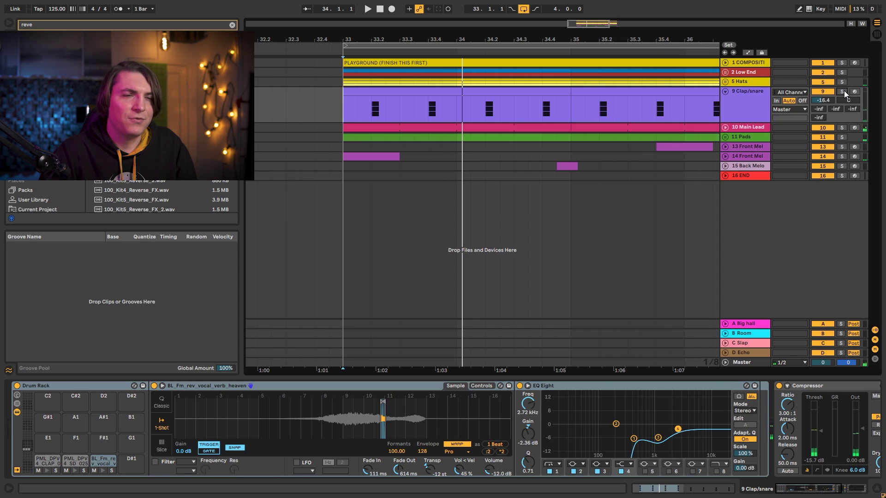
{"action": "left_click", "coordinate": [842, 92]}
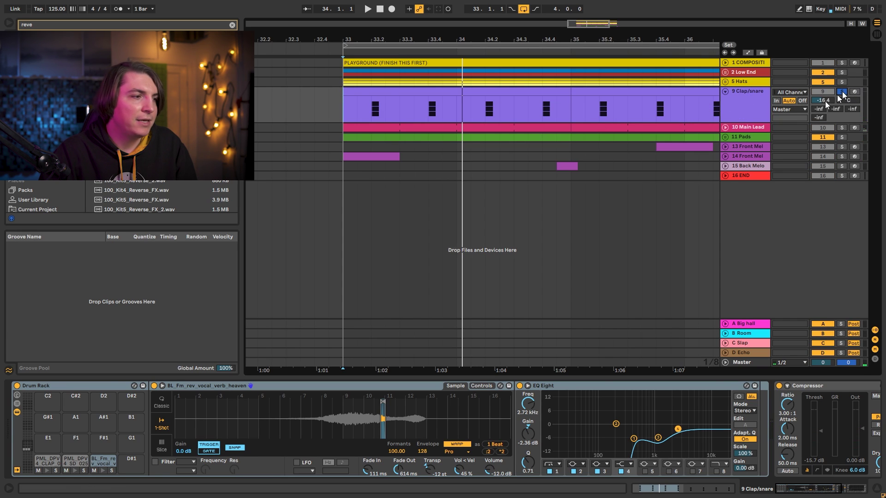
{"action": "left_click", "coordinate": [42, 462]}
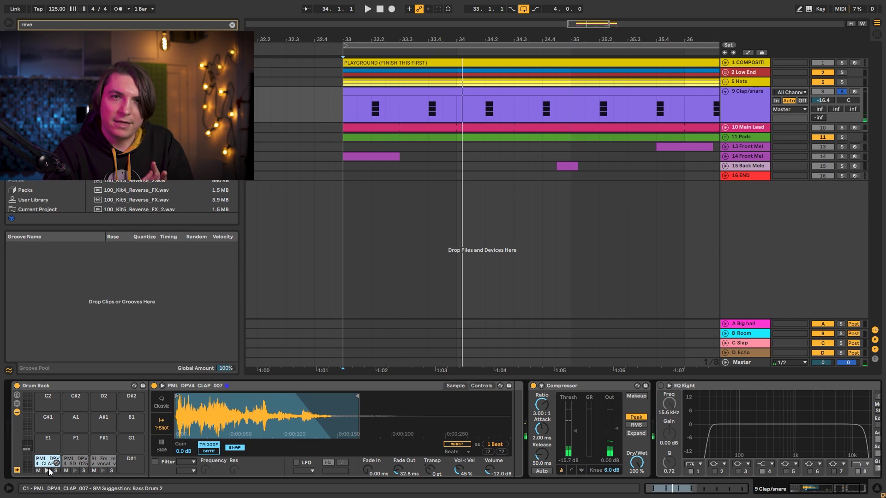
{"action": "left_click", "coordinate": [48, 470]}
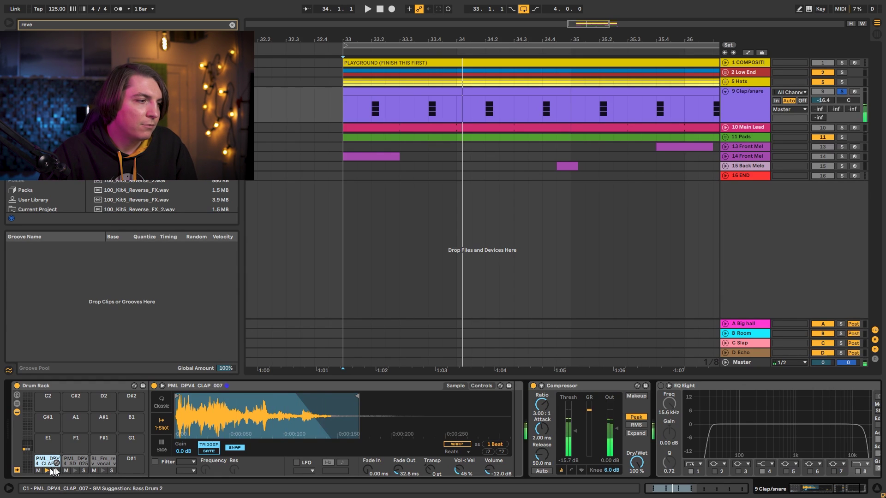
{"action": "left_click", "coordinate": [76, 470]}
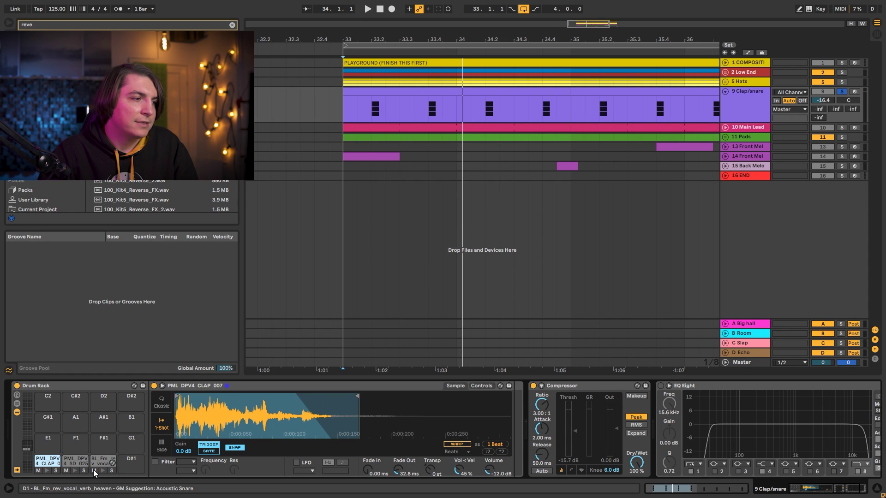
Play more of the soloed clap loop and inspect the BL_Fm_rev_vocal_verb_heaven pad's sample settings.
{"action": "key", "text": "space"}
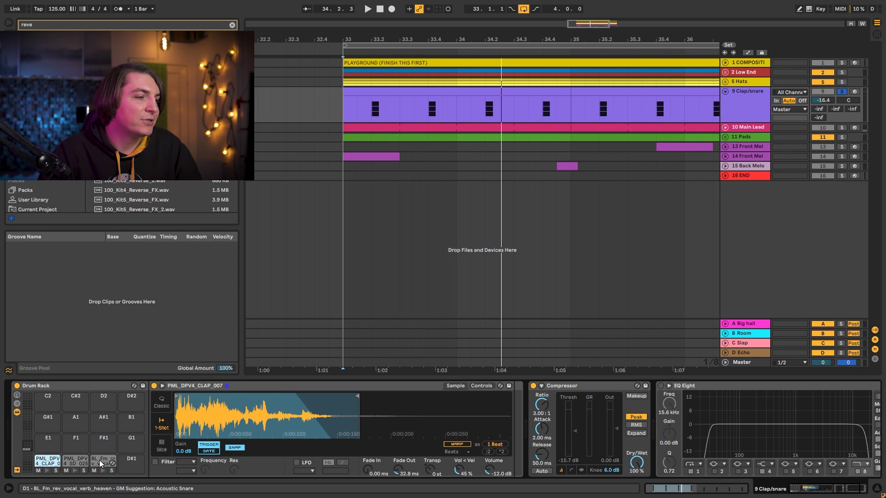
{"action": "left_click", "coordinate": [100, 463]}
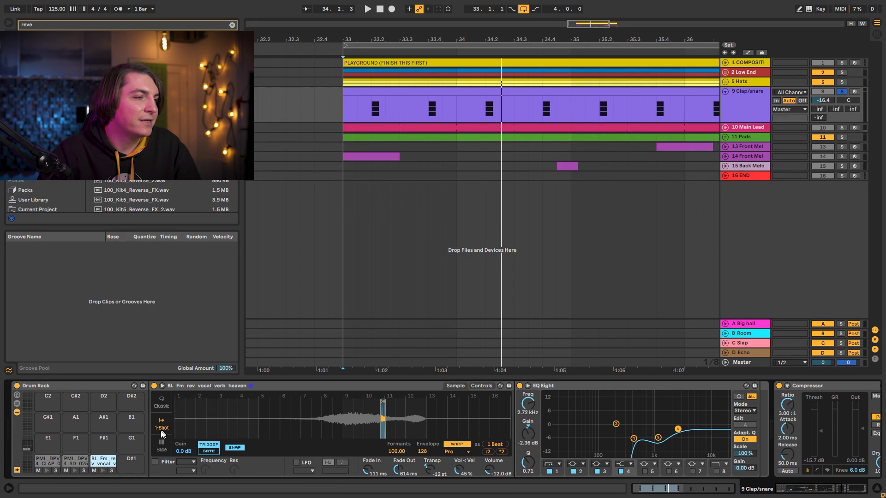
{"action": "key", "text": "space"}
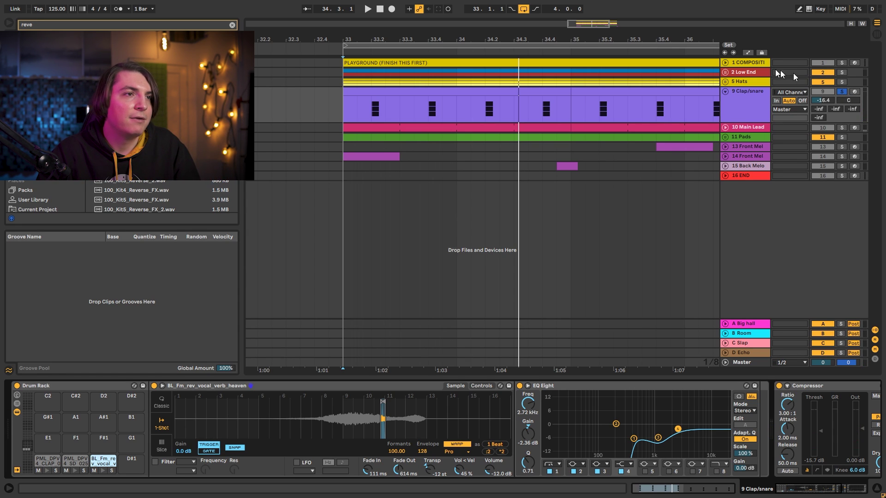
Unfold and solo the 13 Front Melody track and play its clip from 35.4.1.
{"action": "left_click_drag", "start_coordinate": [535, 36], "coordinate": [491, 11]}
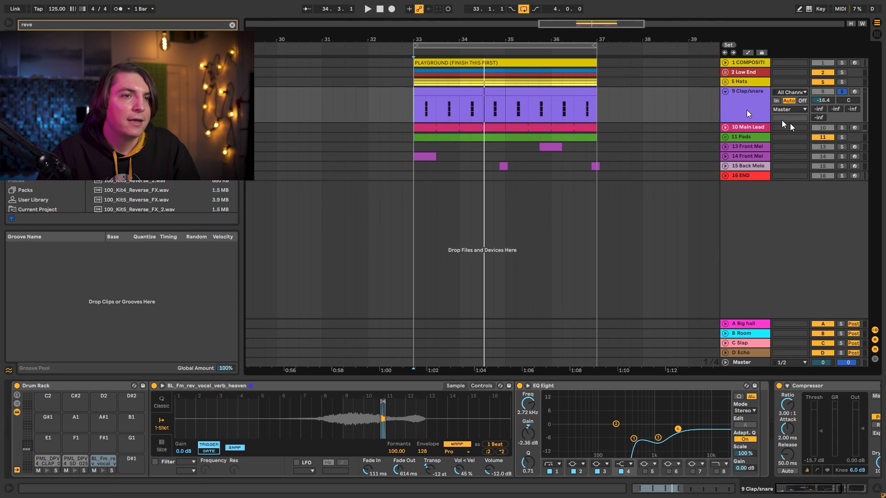
{"action": "left_click", "coordinate": [768, 147]}
{"action": "left_click", "coordinate": [725, 147]}
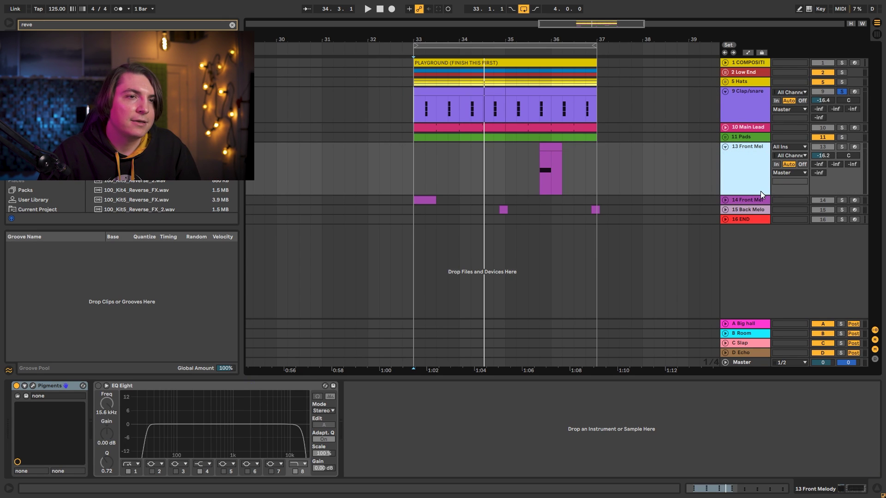
{"action": "left_click_drag", "start_coordinate": [531, 42], "coordinate": [531, 92]}
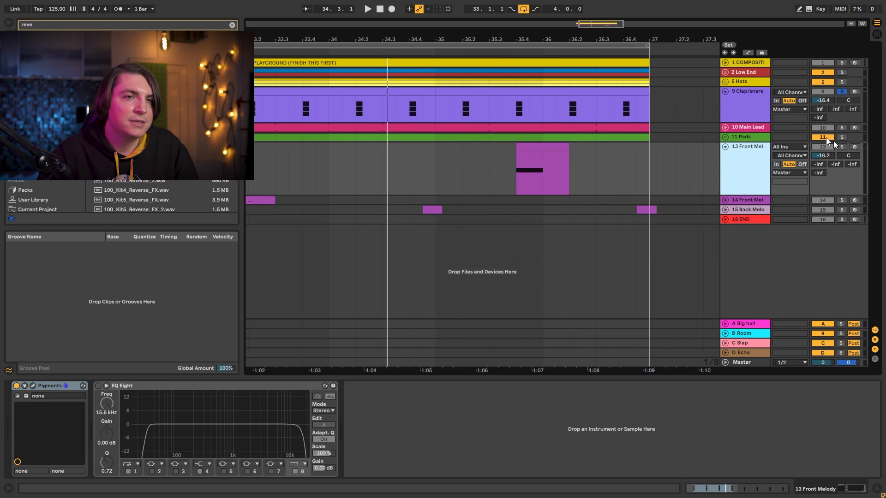
{"action": "left_click", "coordinate": [841, 146]}
{"action": "left_click", "coordinate": [518, 160]}
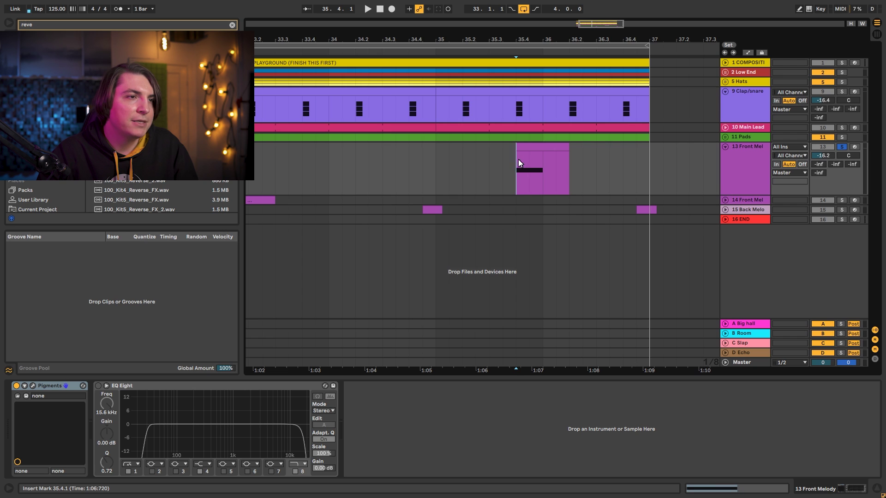
{"action": "left_click", "coordinate": [724, 172]}
{"action": "key", "text": "space"}
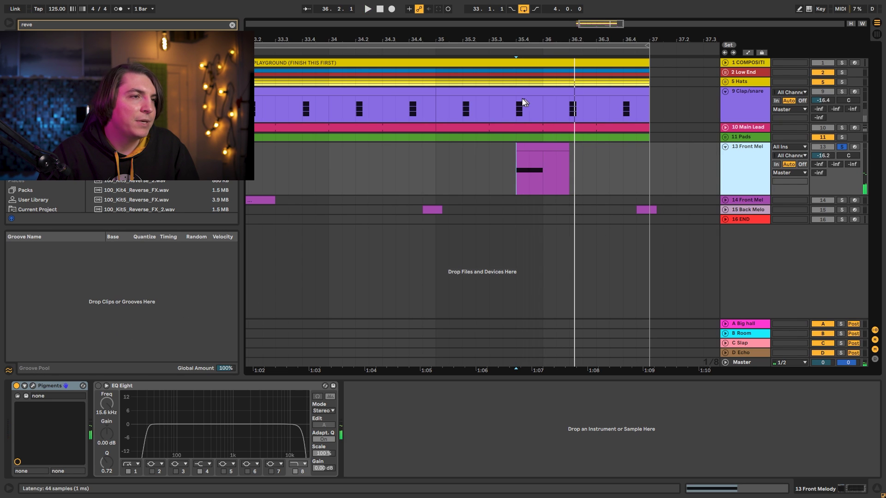
Open the Pigments synth on 13 Front Melody, inspect its effects and synth settings during playback, and close it.
{"action": "key", "text": "ctrl+alt+p"}
{"action": "left_click_drag", "start_coordinate": [522, 70], "coordinate": [613, 90]}
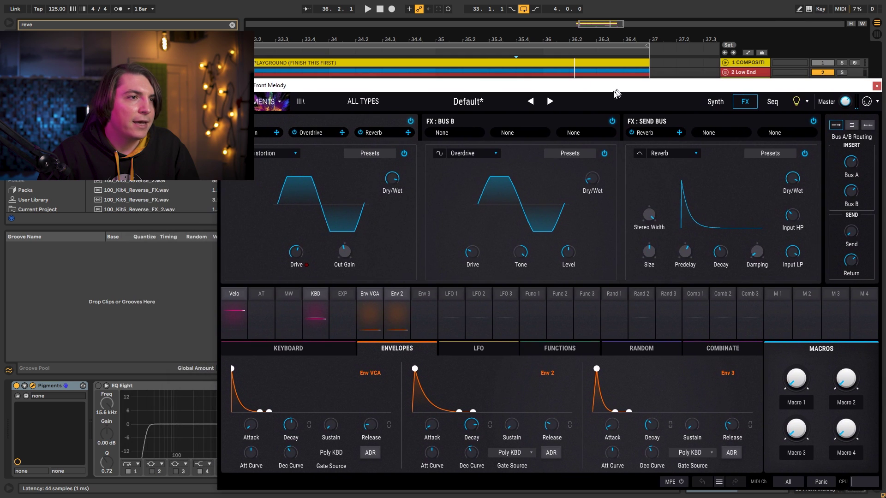
{"action": "left_click", "coordinate": [714, 102]}
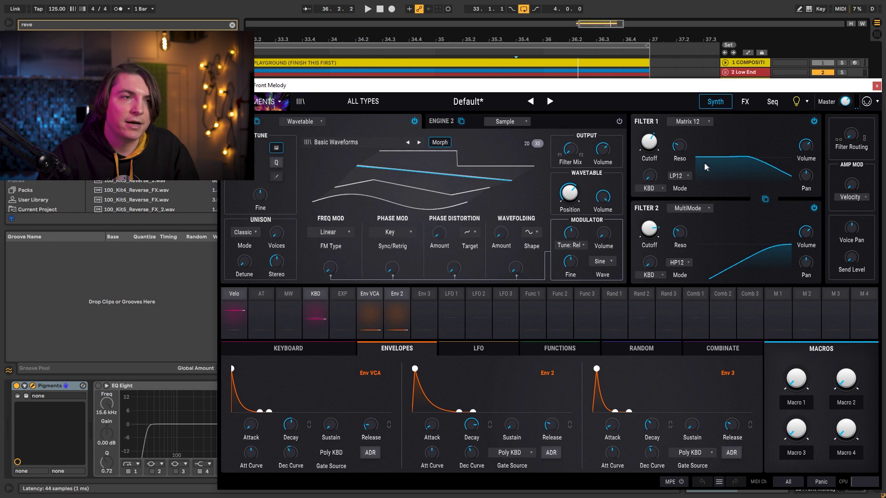
{"action": "key", "text": "space"}
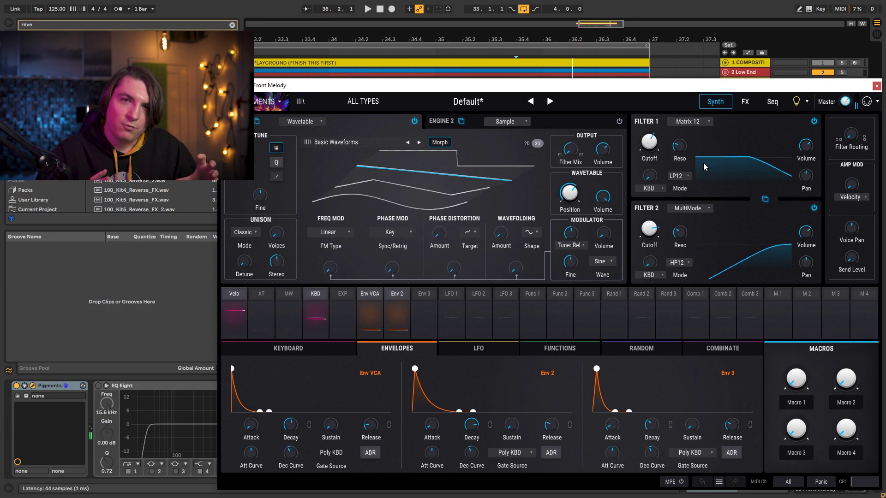
{"action": "left_click", "coordinate": [744, 102]}
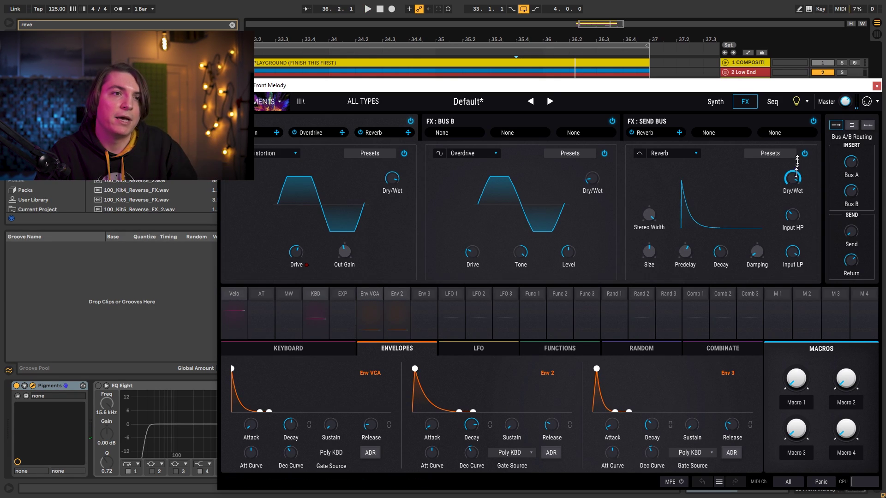
{"action": "left_click", "coordinate": [877, 86]}
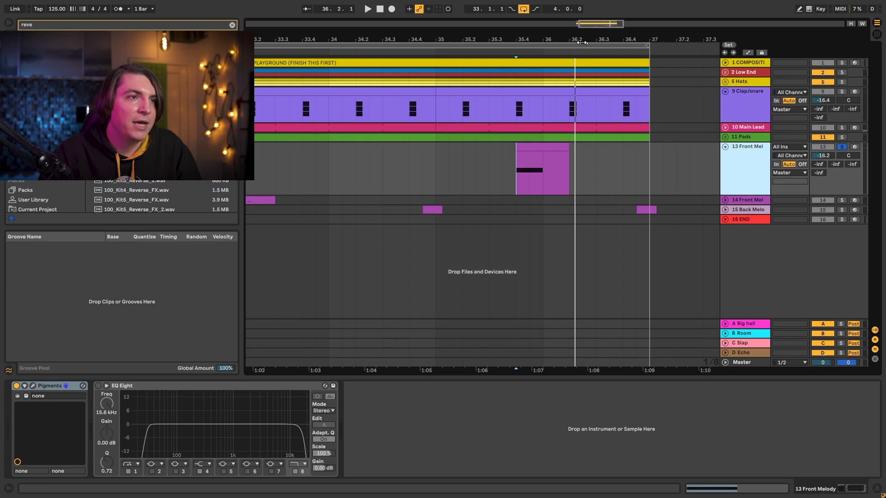
Unfold and solo the 14 Front Melody track and play its clip from 33.1.1.
{"action": "scroll", "coordinate": [583, 43], "scroll_direction": "down", "scroll_amount": 5}
{"action": "left_click", "coordinate": [730, 199]}
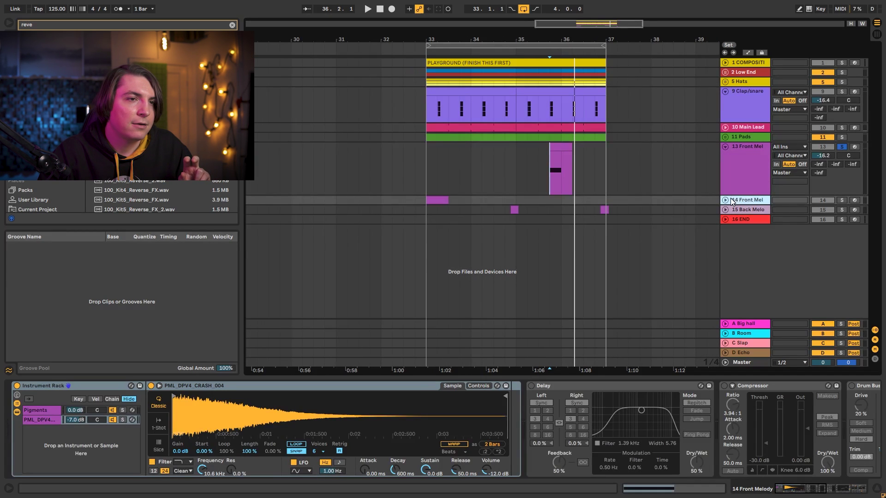
{"action": "left_click", "coordinate": [726, 200]}
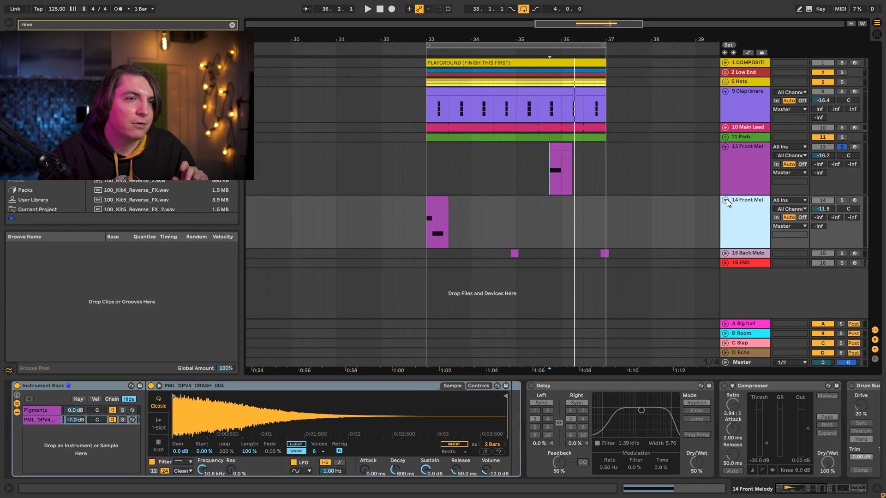
{"action": "left_click", "coordinate": [842, 200]}
{"action": "left_click", "coordinate": [425, 222]}
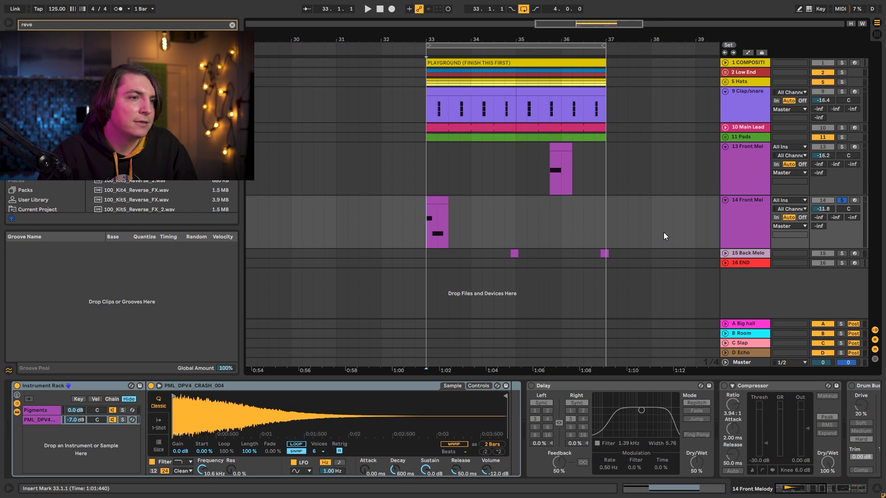
{"action": "key", "text": "space"}
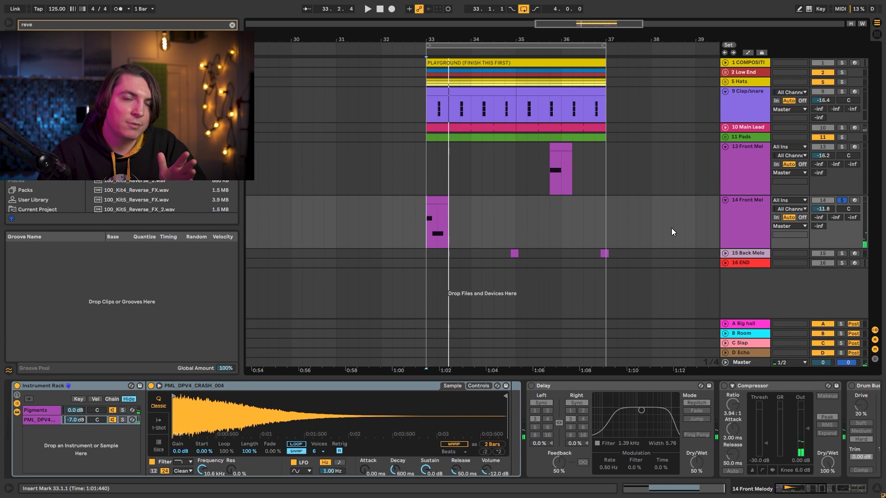
Inspect the synth and effects settings of the Pigments chain in the 14 Front Melody Instrument Rack, then close Pigments.
{"action": "left_click", "coordinate": [740, 232]}
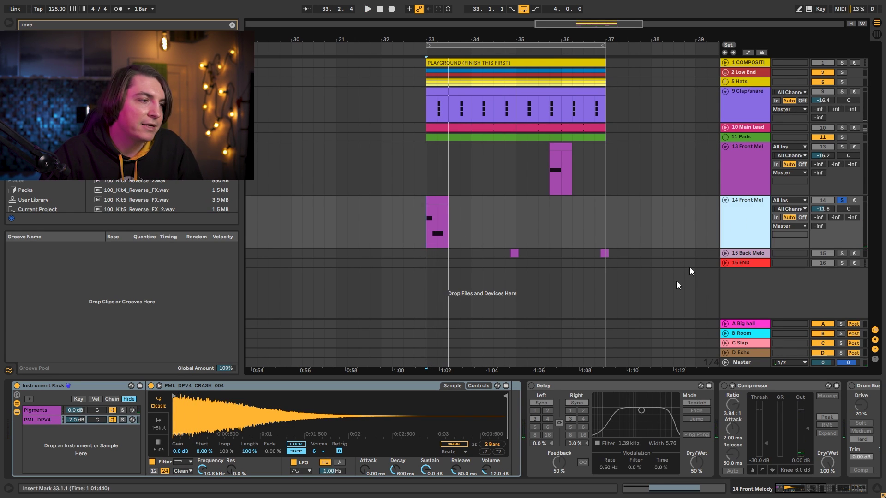
{"action": "left_click", "coordinate": [46, 411]}
{"action": "left_click", "coordinate": [167, 386]}
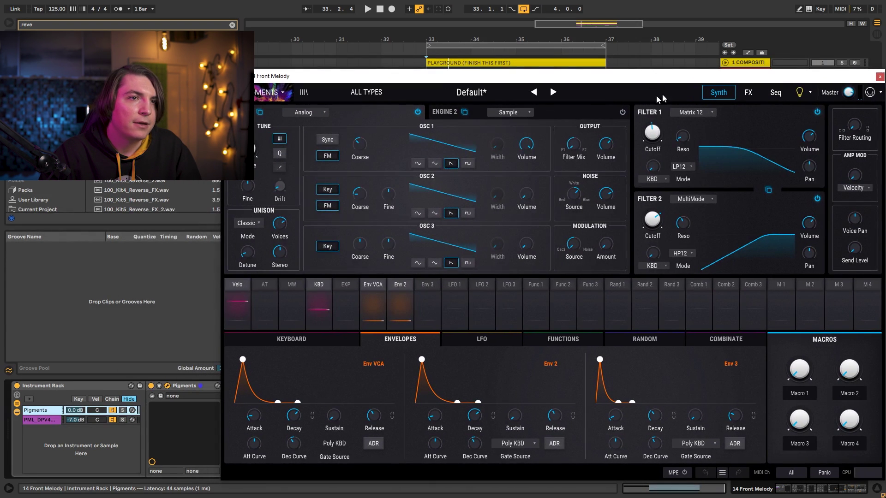
{"action": "left_click", "coordinate": [748, 92]}
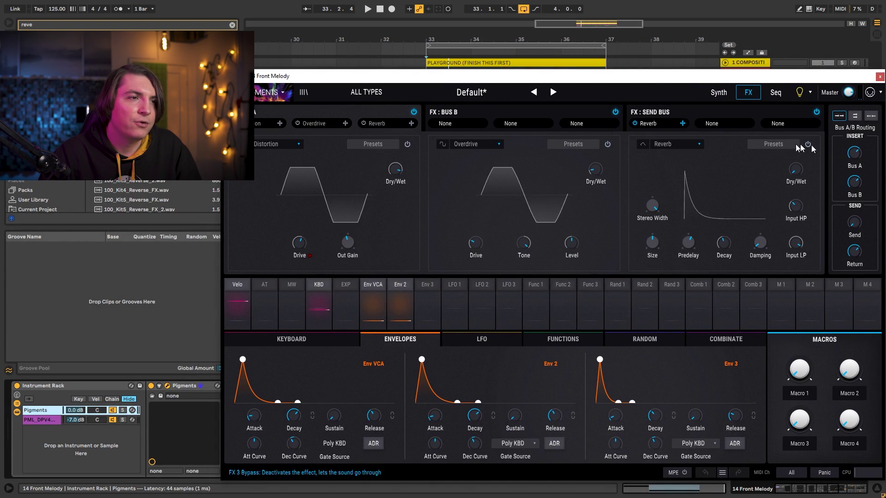
{"action": "left_click", "coordinate": [722, 93]}
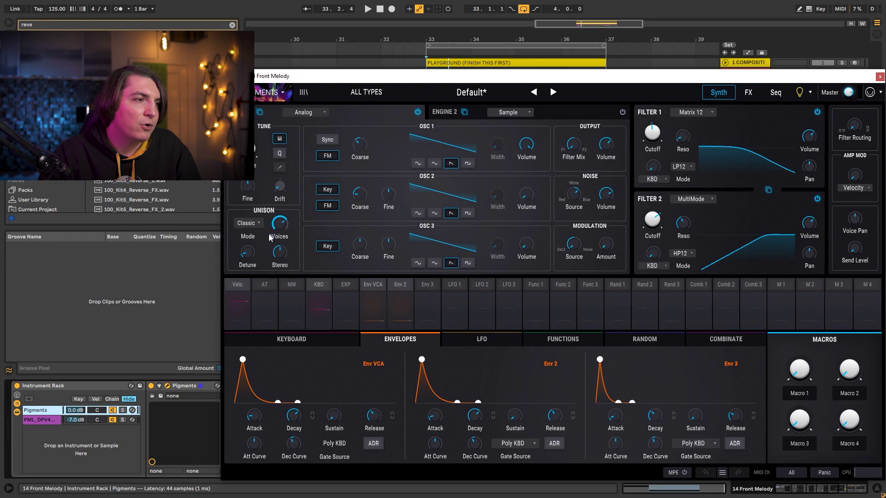
{"action": "key", "text": "space"}
{"action": "left_click", "coordinate": [880, 76]}
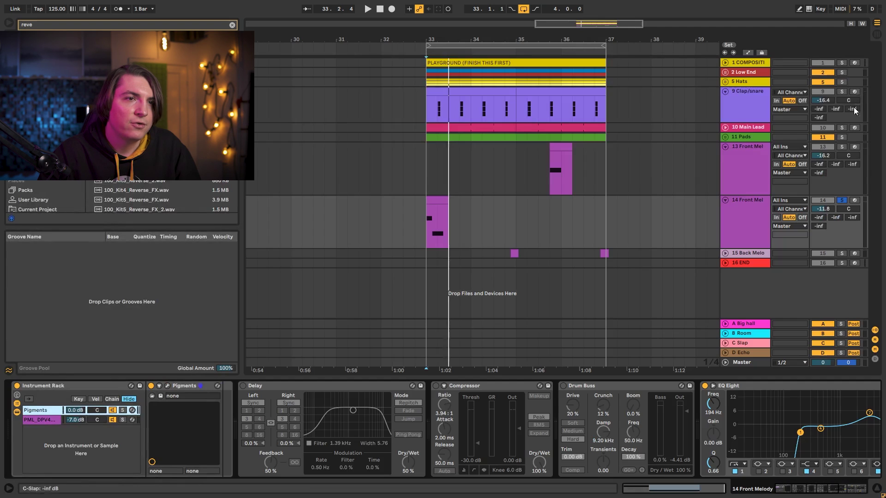
Play 14 Front Melody with the PML_DPV4_CRASH_004 chain off and on, and view the track's EQ Eight and Reverb.
{"action": "left_click", "coordinate": [39, 420]}
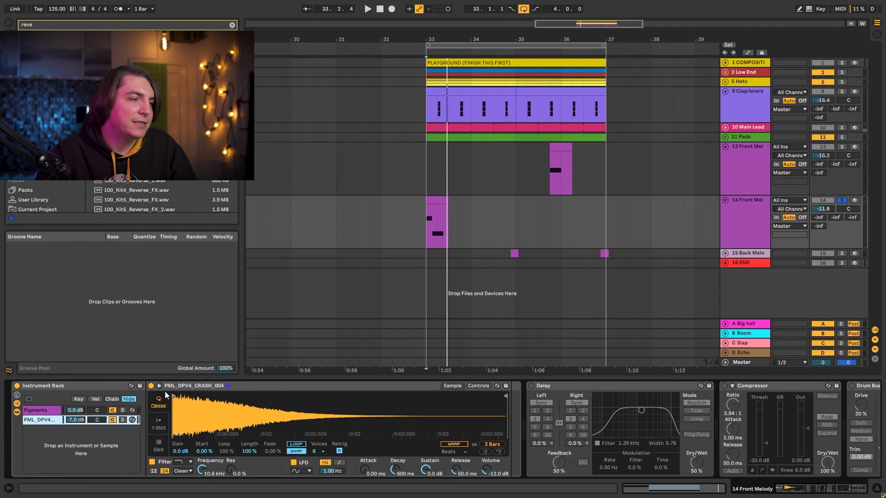
{"action": "left_click", "coordinate": [122, 420]}
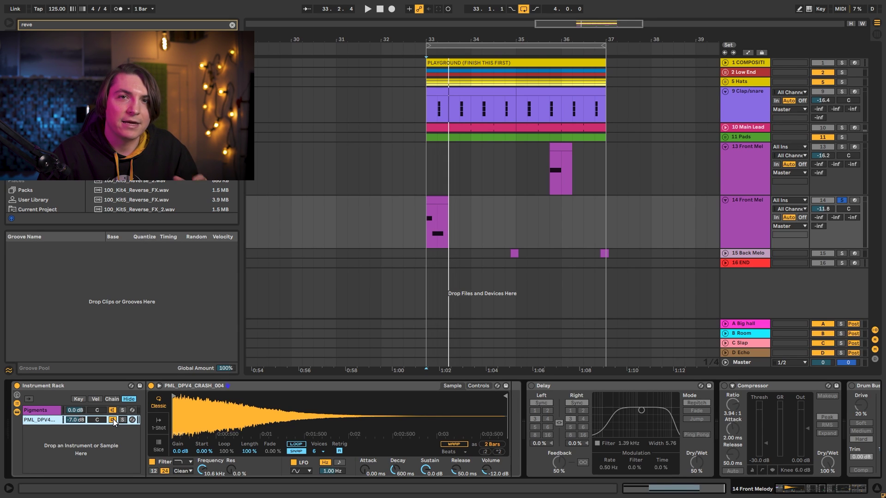
{"action": "key", "text": "space"}
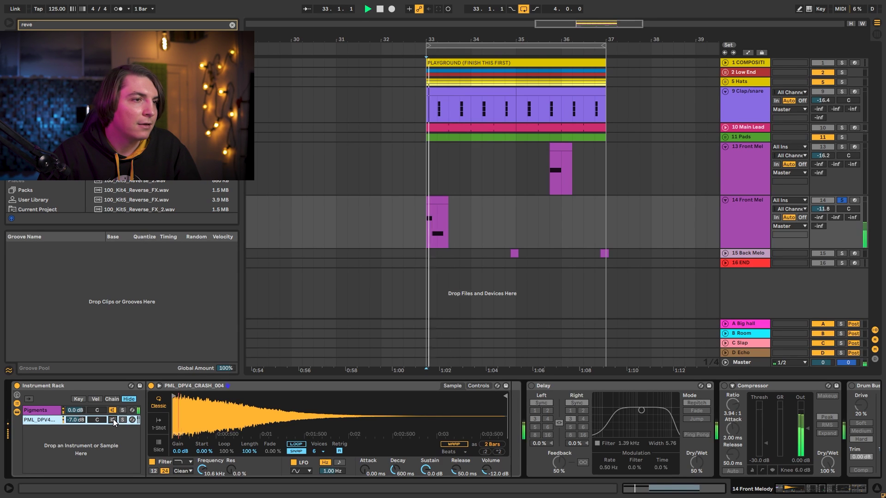
{"action": "key", "text": "space"}
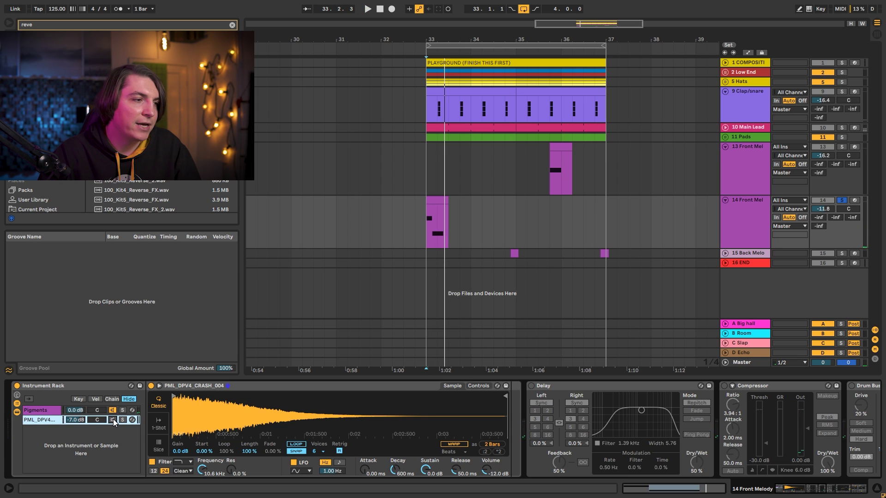
{"action": "left_click", "coordinate": [112, 419]}
{"action": "key", "text": "space"}
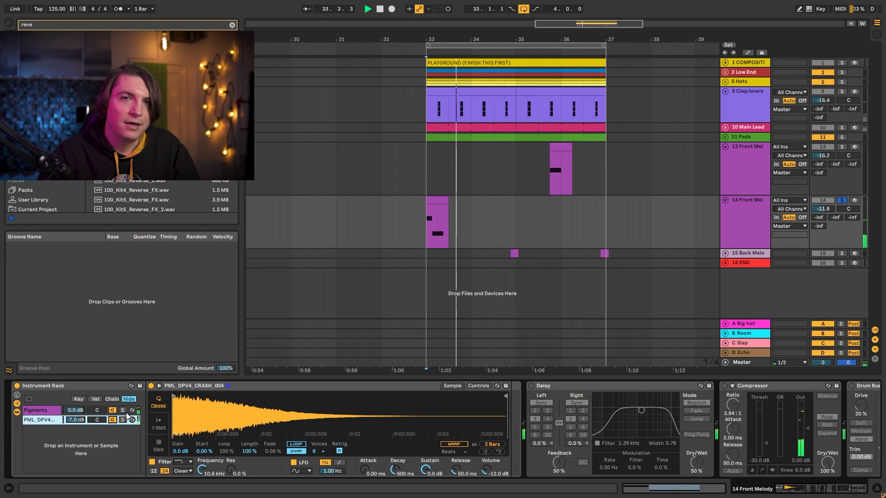
{"action": "key", "text": "space"}
{"action": "left_click", "coordinate": [808, 491]}
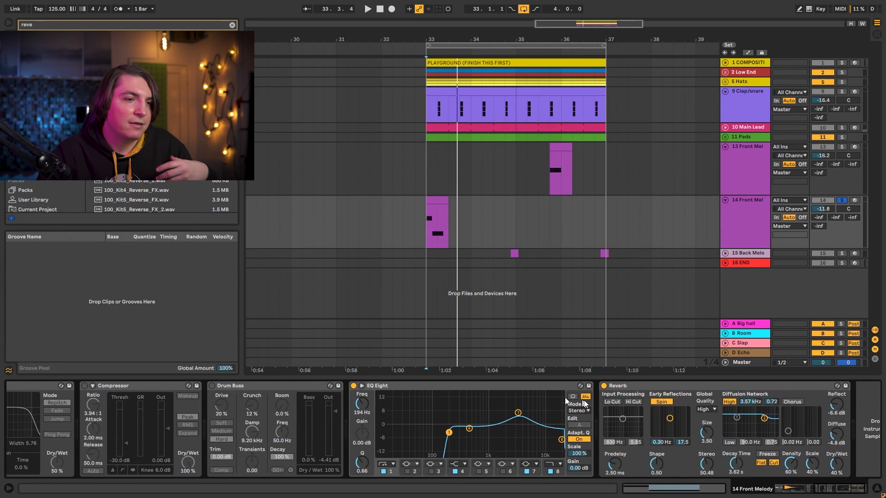
{"action": "key", "text": "space"}
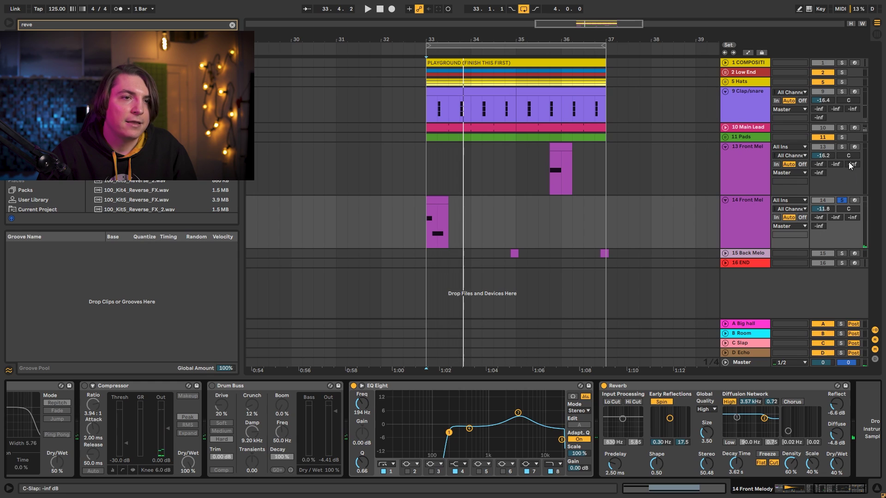
Unfold and solo the 15 Back Melody track and play its two clips, starting just before each one.
{"action": "left_click", "coordinate": [760, 254]}
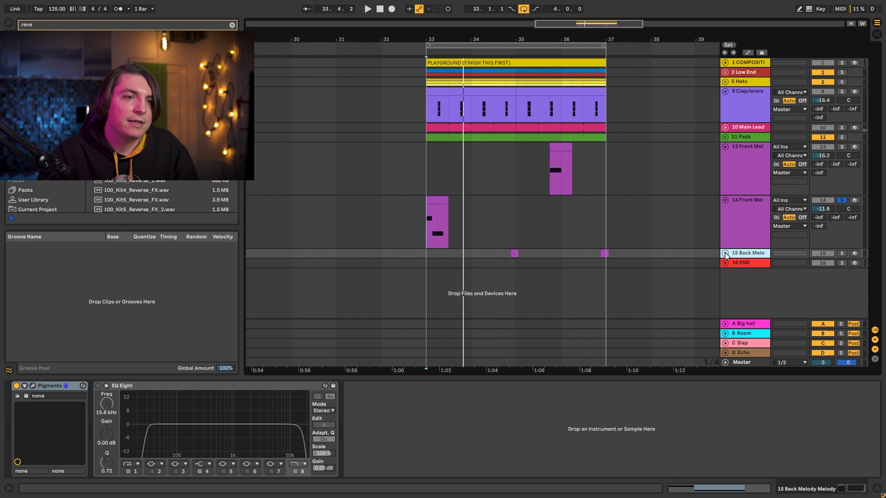
{"action": "left_click", "coordinate": [725, 254]}
{"action": "left_click", "coordinate": [844, 253]}
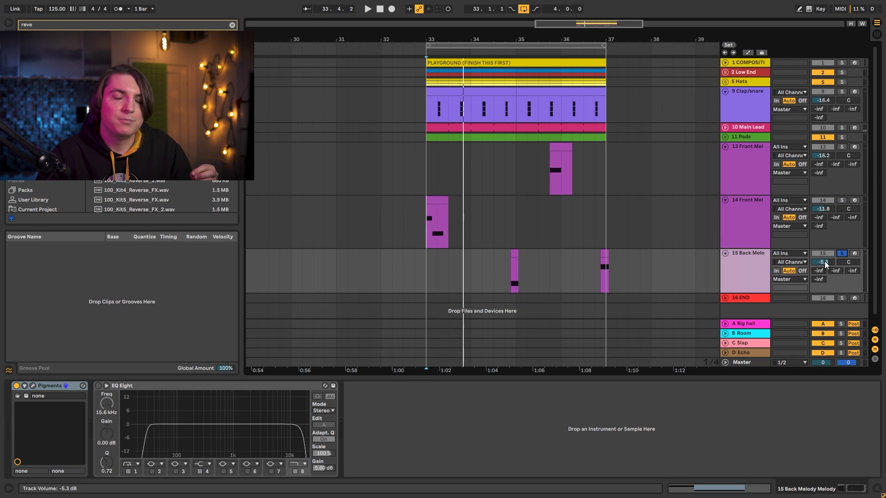
{"action": "left_click", "coordinate": [747, 270]}
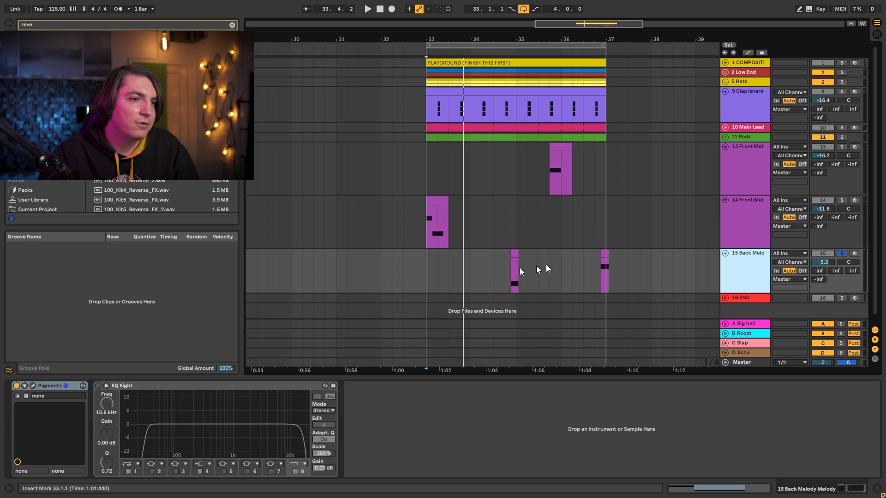
{"action": "left_click", "coordinate": [595, 265]}
{"action": "key", "text": "space"}
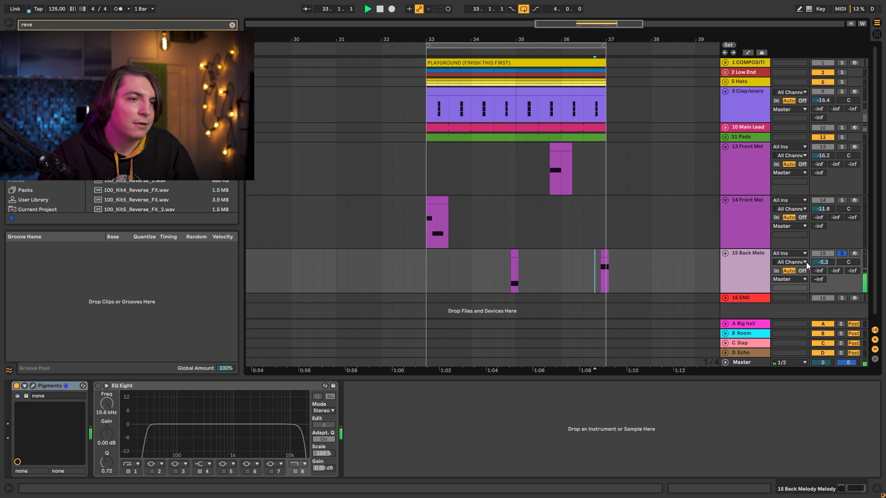
{"action": "left_click", "coordinate": [505, 281]}
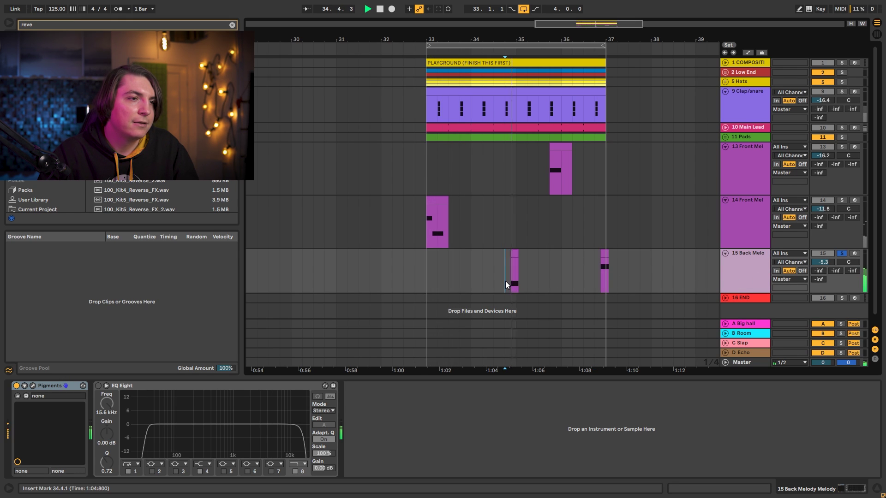
{"action": "left_click", "coordinate": [594, 262]}
{"action": "key", "text": "space"}
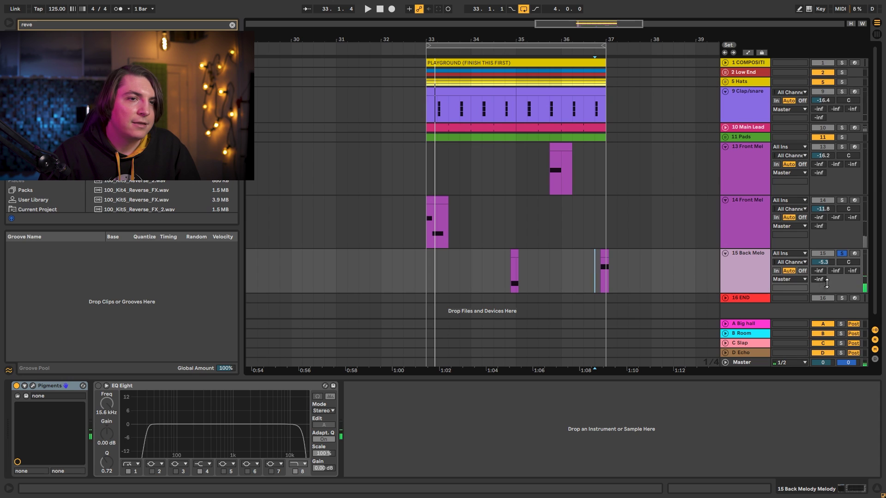
Inspect the Reverse Box preset in Pigments on 15 Back Melody, and audition the track unsoloed and soloed.
{"action": "left_click", "coordinate": [842, 256]}
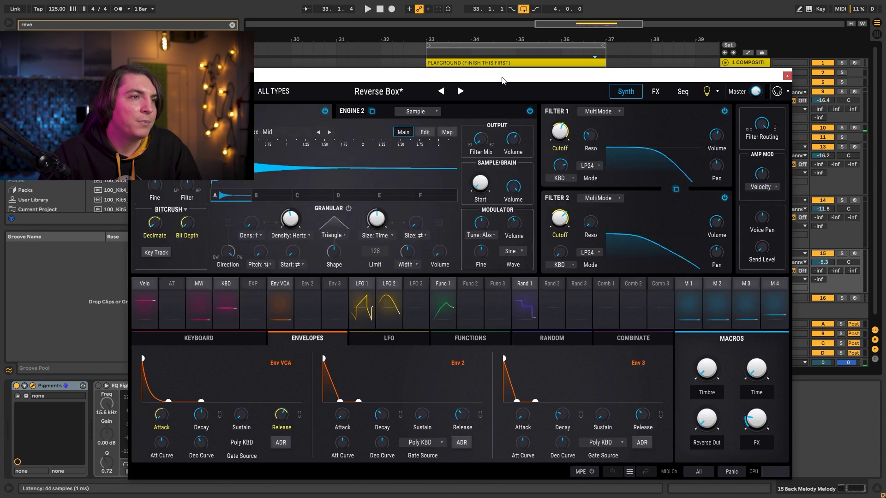
{"action": "left_click_drag", "start_coordinate": [500, 79], "coordinate": [438, 61]}
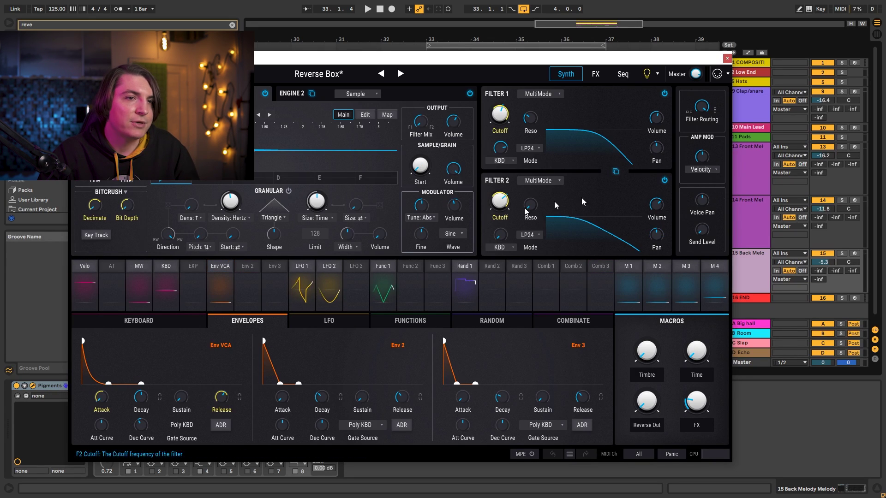
{"action": "left_click", "coordinate": [841, 254]}
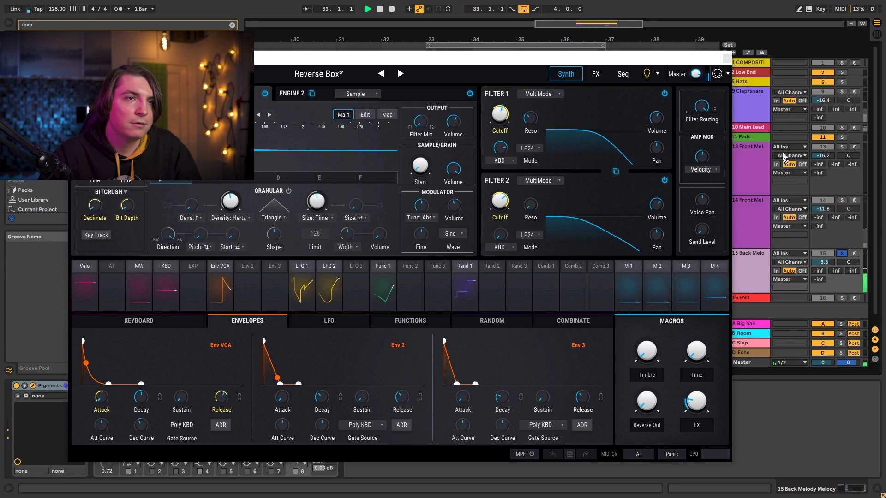
Close Pigments, stop playback and fold all tracks in the arrangement.
{"action": "key", "text": "space"}
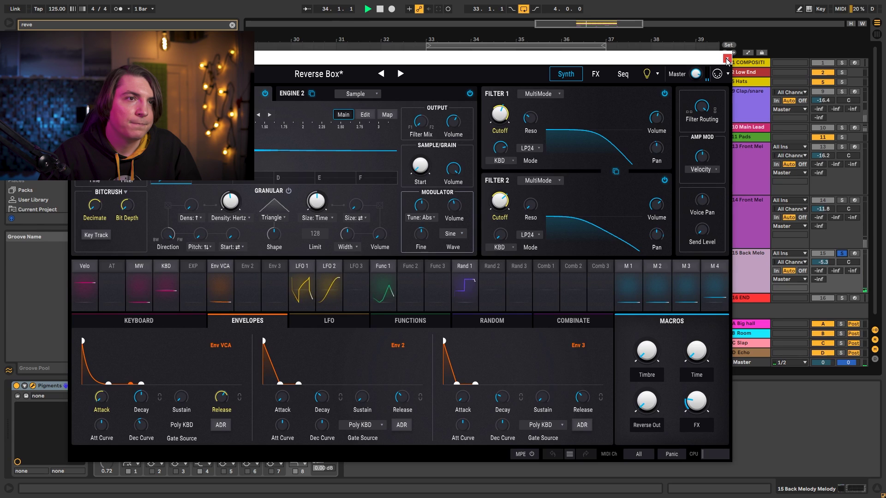
{"action": "left_click", "coordinate": [727, 60]}
{"action": "key", "text": "space"}
{"action": "scroll", "coordinate": [777, 257], "scroll_direction": "down", "scroll_amount": 1}
{"action": "scroll", "coordinate": [760, 196], "scroll_direction": "up", "scroll_amount": 1}
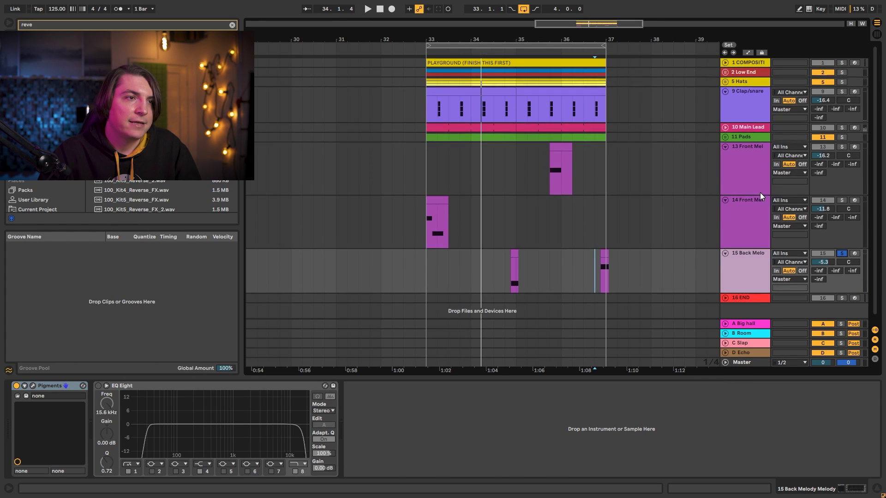
{"action": "left_click", "coordinate": [725, 147], "text": "alt"}
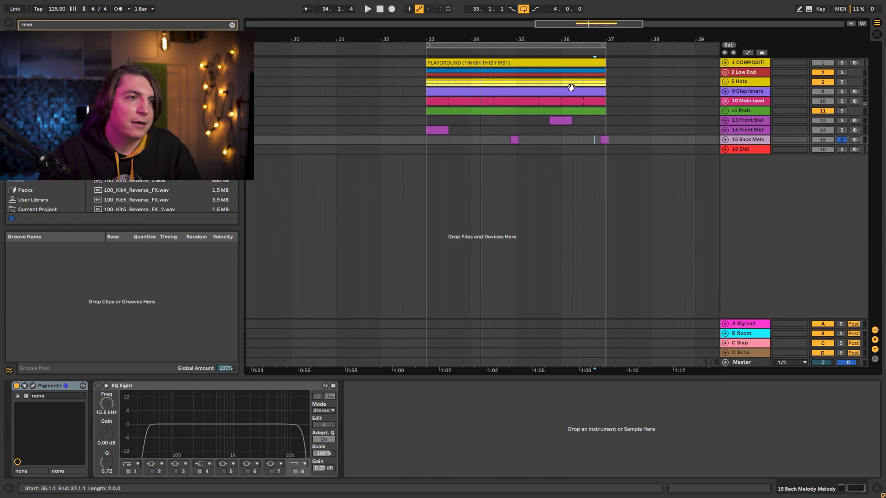
Unfold the 5 Hats group and view the device chains of its 6 1Ride and 8 Shaker tracks.
{"action": "left_click", "coordinate": [724, 81]}
{"action": "left_click", "coordinate": [748, 113]}
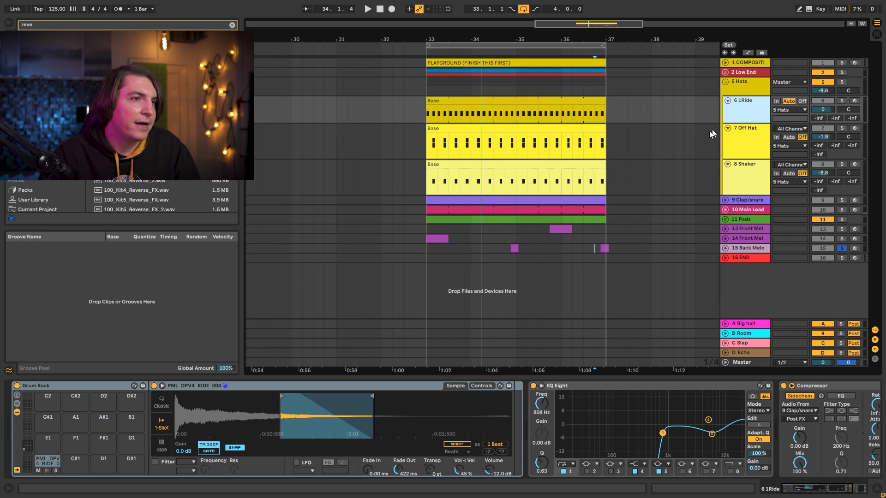
{"action": "left_click", "coordinate": [756, 176]}
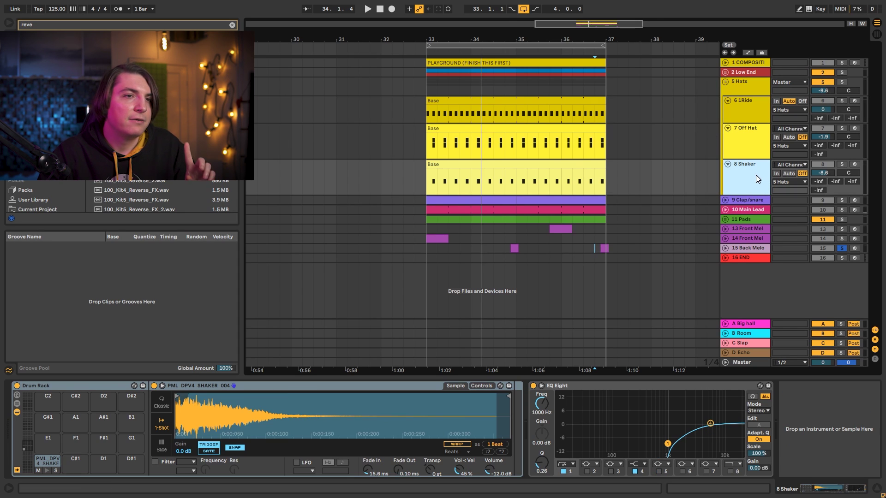
{"action": "left_click", "coordinate": [751, 116]}
Solo and enlarge 6 1Ride, play it from bar 33, and inspect its sampler, EQ Eight and sidechained Compressor.
{"action": "left_click", "coordinate": [841, 101]}
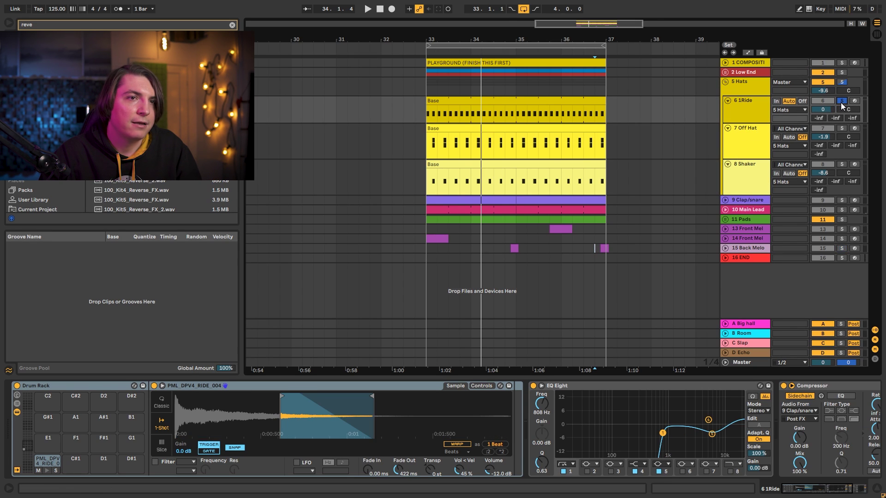
{"action": "left_click", "coordinate": [422, 114]}
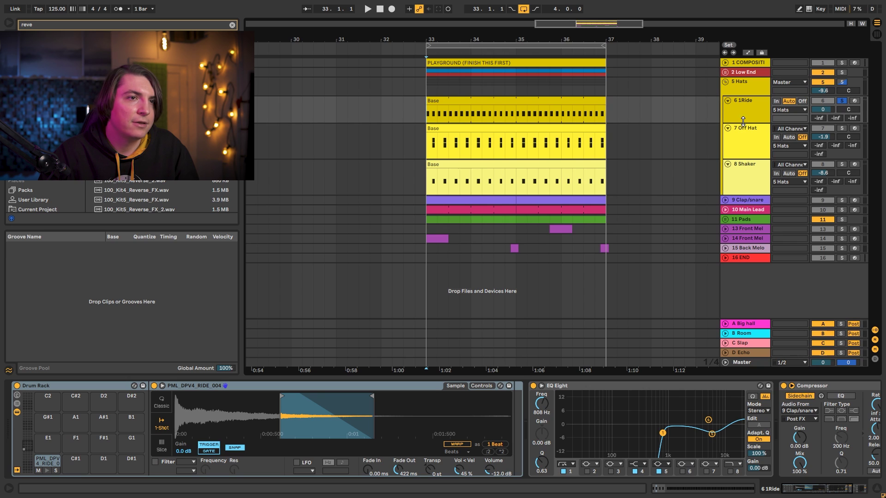
{"action": "left_click_drag", "start_coordinate": [743, 121], "coordinate": [741, 155]}
{"action": "key", "text": "space"}
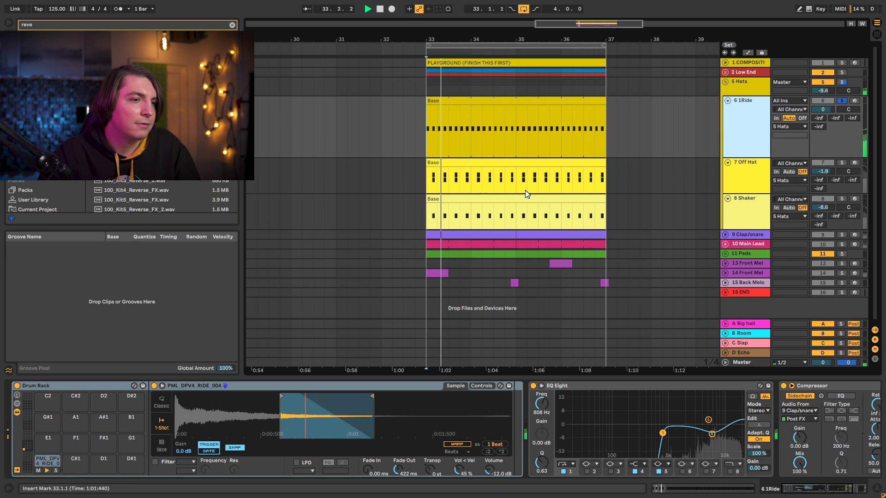
{"action": "left_click_drag", "start_coordinate": [802, 489], "coordinate": [824, 495]}
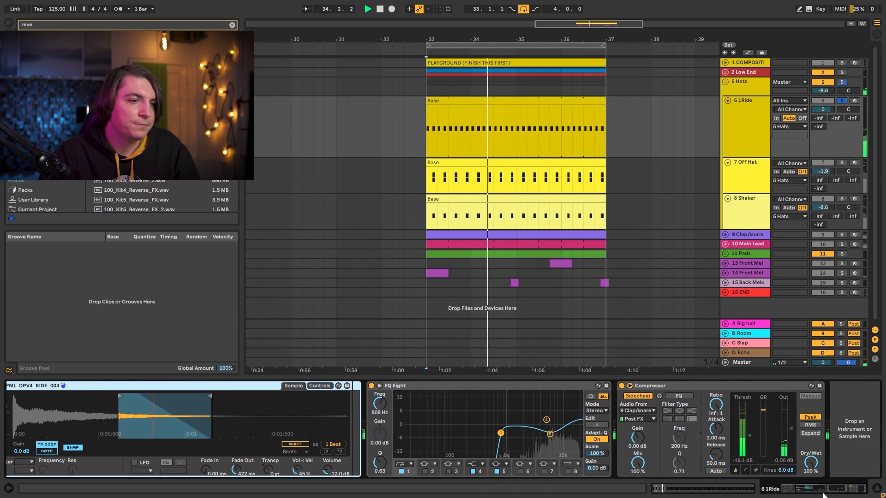
{"action": "key", "text": "space"}
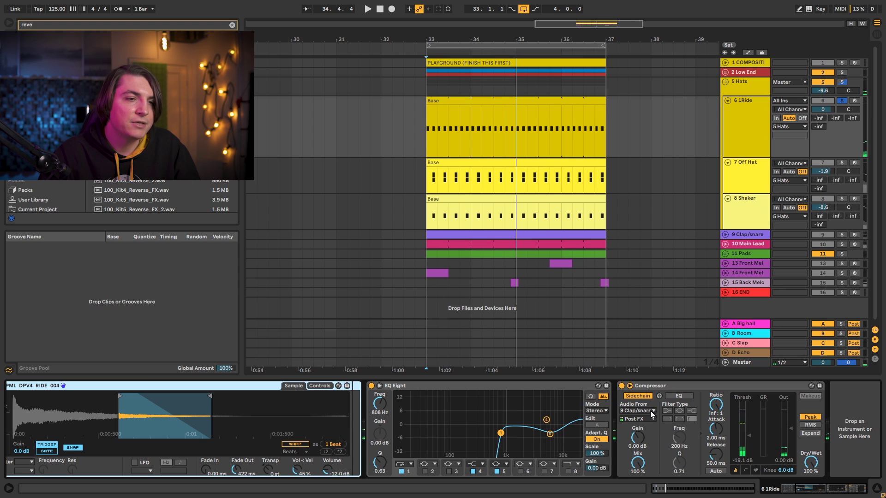
{"action": "left_click_drag", "start_coordinate": [807, 493], "coordinate": [791, 493]}
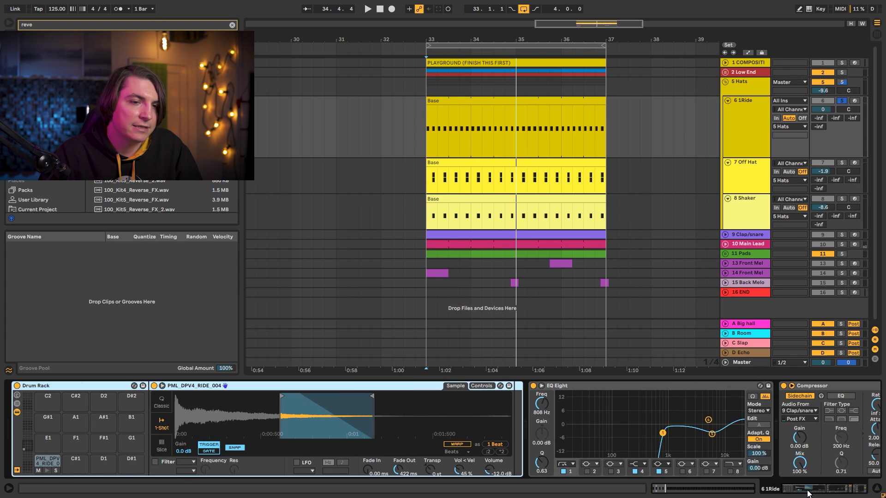
Play the Base clip on 6 1Ride while viewing its MIDI notes, and fold the 5 Hats group with all tracks unsoloed.
{"action": "key", "text": "space"}
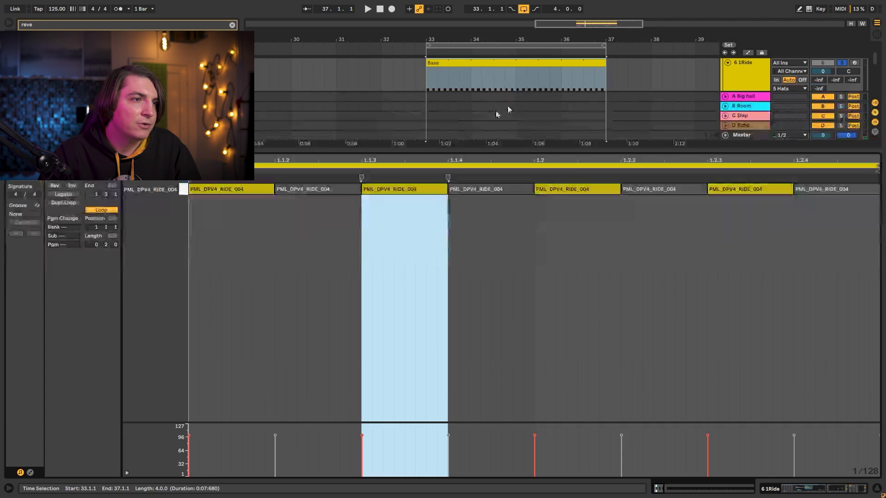
{"action": "key", "text": "space"}
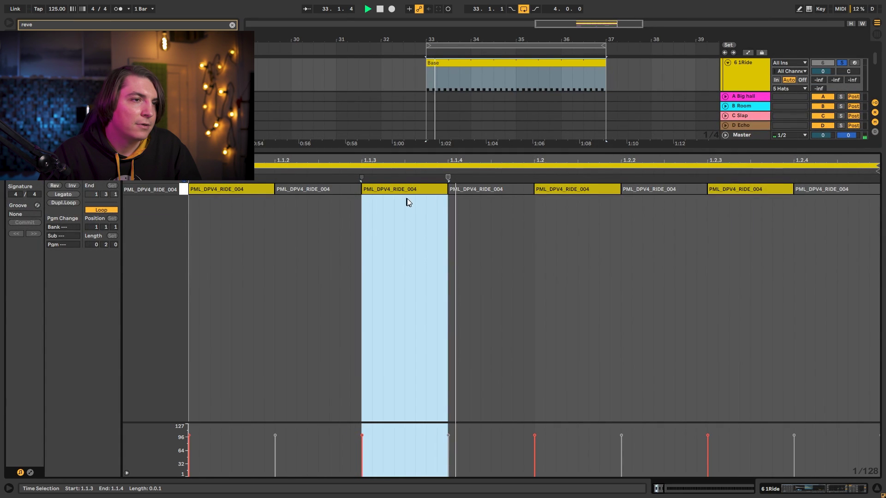
{"action": "key", "text": "space"}
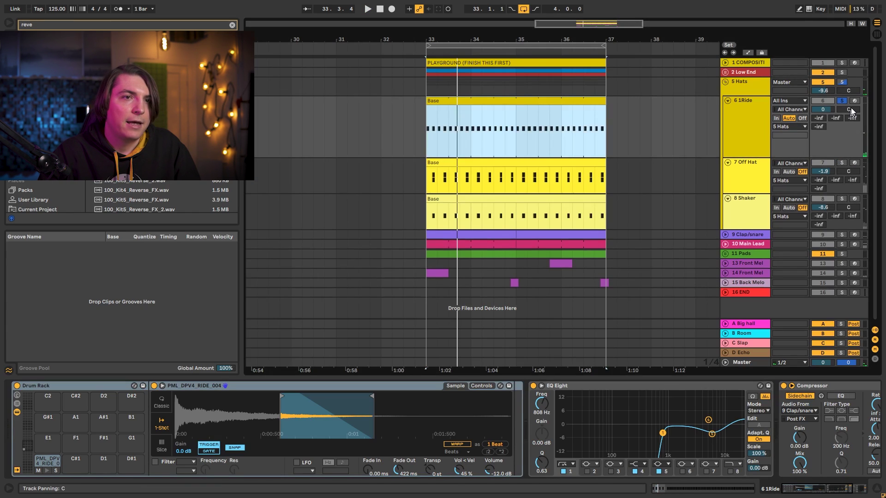
{"action": "left_click", "coordinate": [727, 83]}
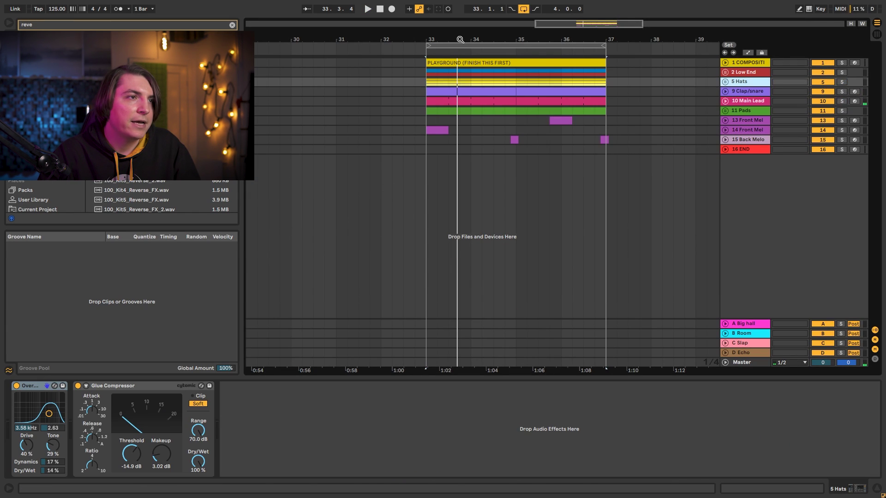
Play the full loop from bar 33, unfold 2 Low End, and view the Low End, Kick, Bass and Hats device chains.
{"action": "left_click_drag", "start_coordinate": [460, 39], "coordinate": [460, 32]}
{"action": "left_click", "coordinate": [442, 82]}
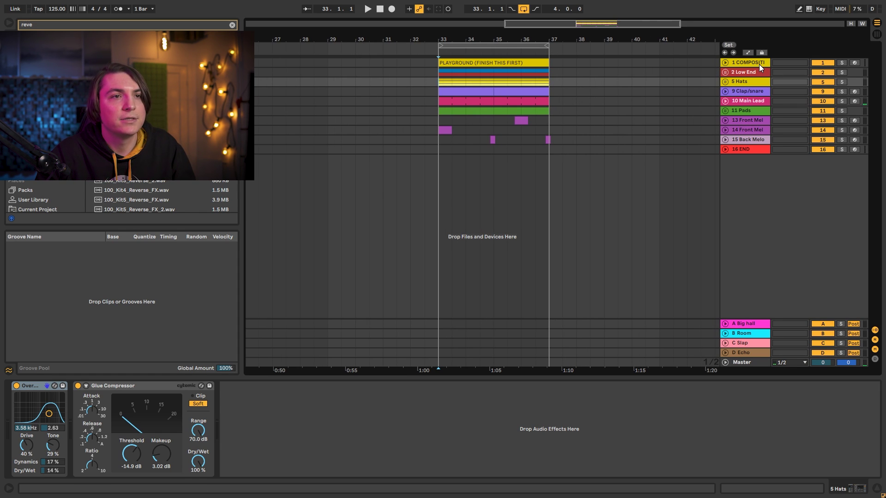
{"action": "key", "text": "space"}
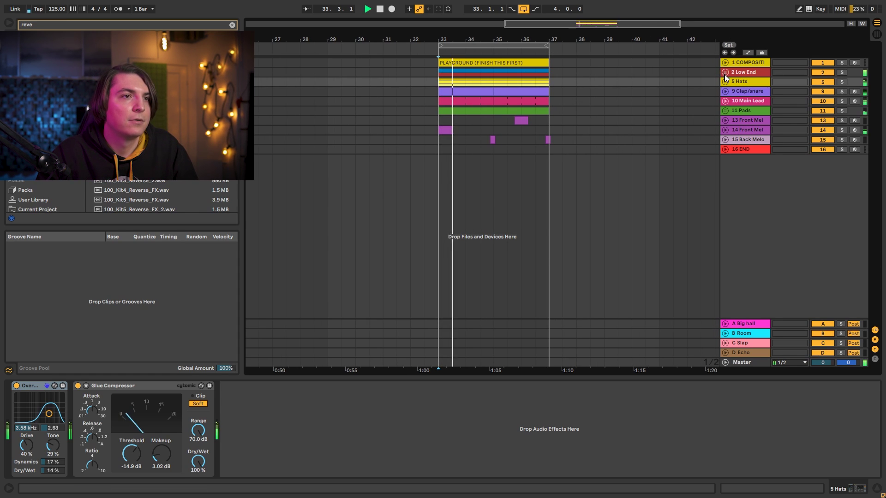
{"action": "left_click", "coordinate": [725, 73]}
{"action": "left_click", "coordinate": [740, 73]}
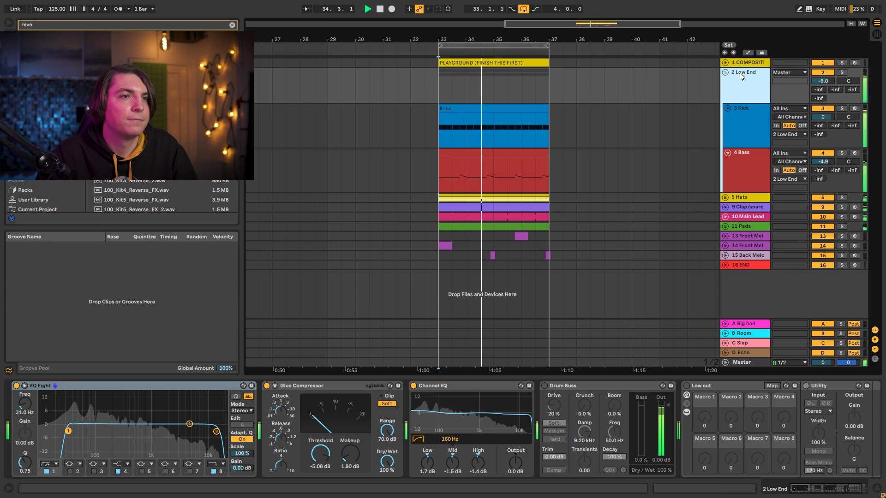
{"action": "left_click", "coordinate": [742, 107]}
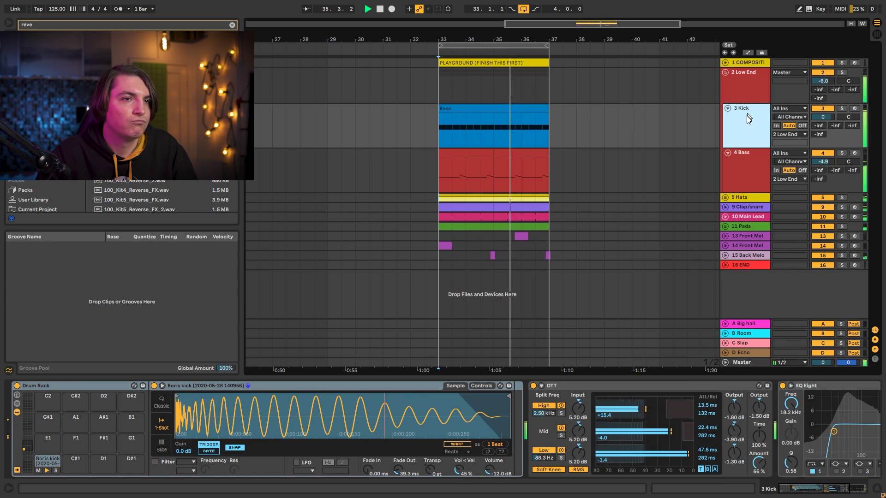
{"action": "left_click", "coordinate": [744, 156]}
{"action": "left_click", "coordinate": [746, 197]}
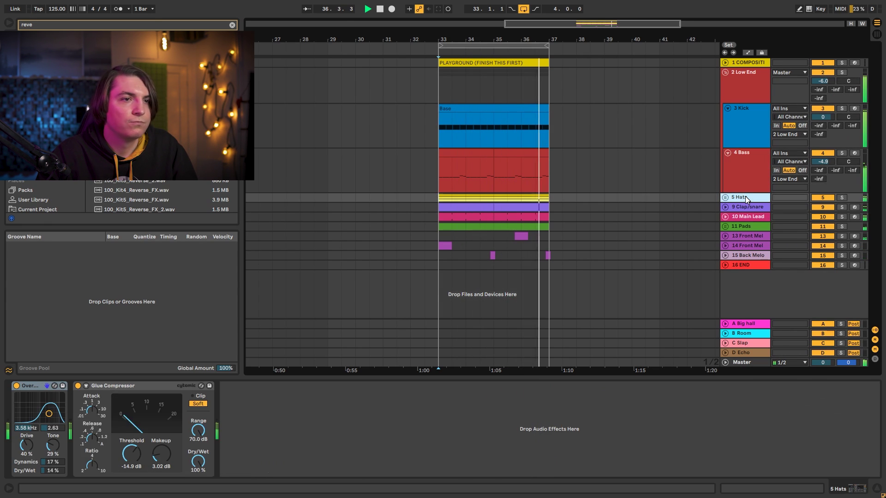
Unfold the 5 Hats group to view the 6 1Ride devices during playback, and fold the Hats and Low End groups.
{"action": "left_click", "coordinate": [727, 197]}
{"action": "scroll", "coordinate": [729, 196], "scroll_direction": "down", "scroll_amount": 2}
{"action": "left_click", "coordinate": [735, 193]}
{"action": "scroll", "coordinate": [735, 193], "scroll_direction": "down", "scroll_amount": 4}
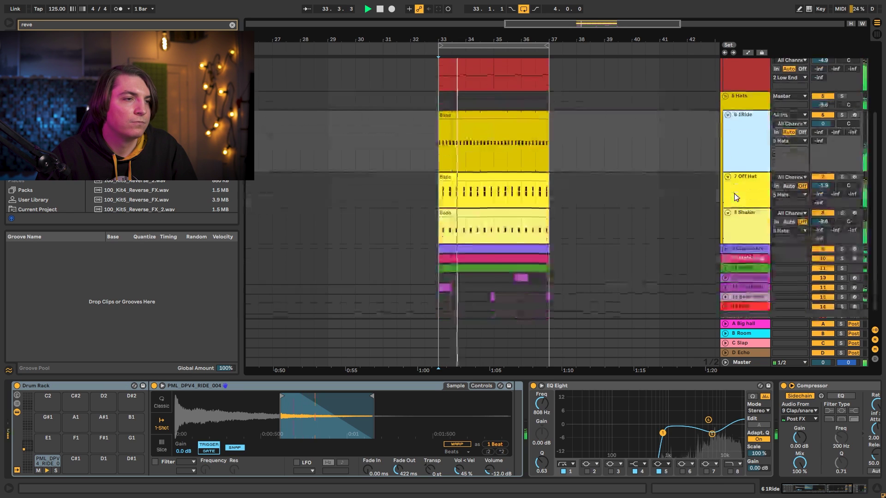
{"action": "scroll", "coordinate": [736, 152], "scroll_direction": "up", "scroll_amount": 2}
{"action": "left_click", "coordinate": [727, 109]}
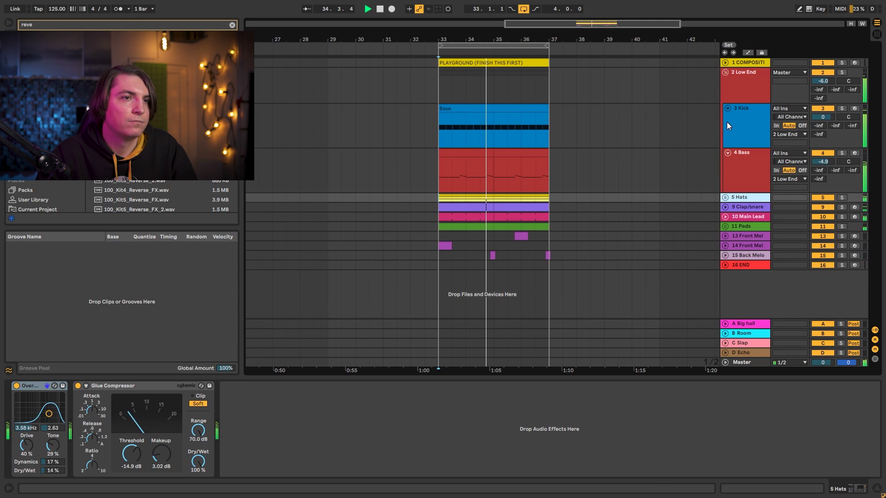
{"action": "left_click", "coordinate": [724, 72]}
View the 11 Pads group's effects and its 12 Low Pad track, and fold the group again.
{"action": "left_click", "coordinate": [738, 109]}
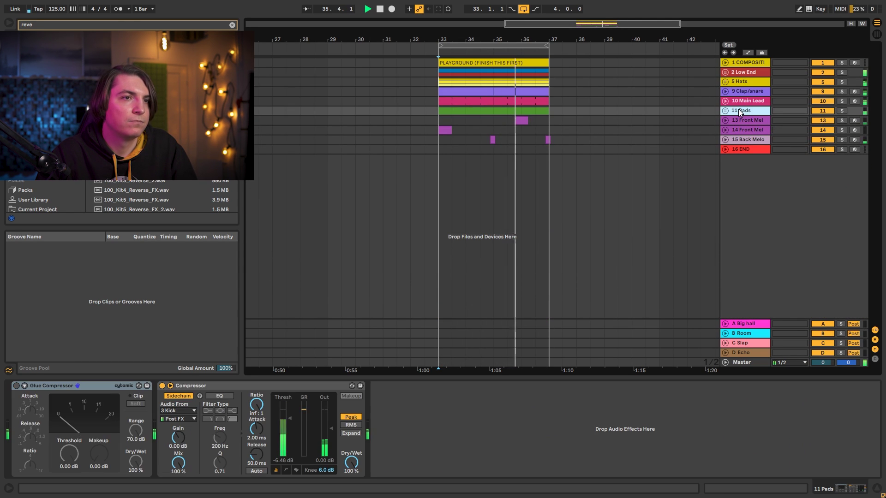
{"action": "left_click", "coordinate": [725, 111]}
{"action": "left_click", "coordinate": [728, 130]}
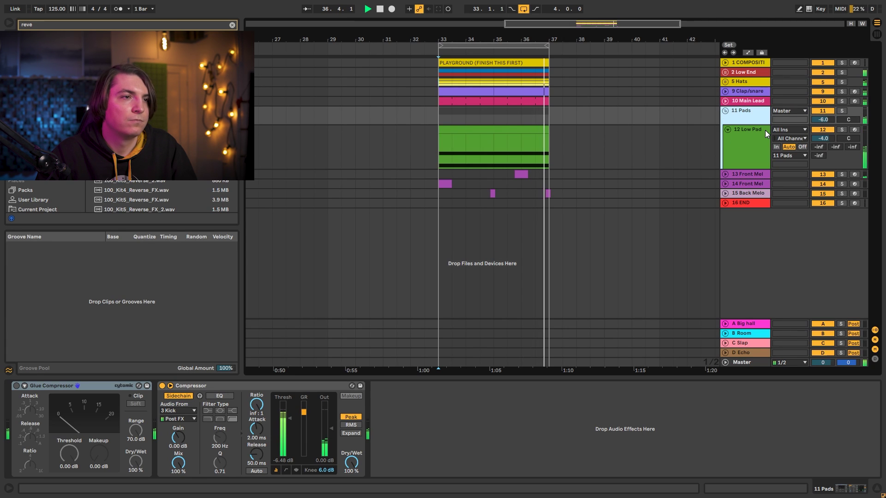
{"action": "left_click", "coordinate": [725, 110]}
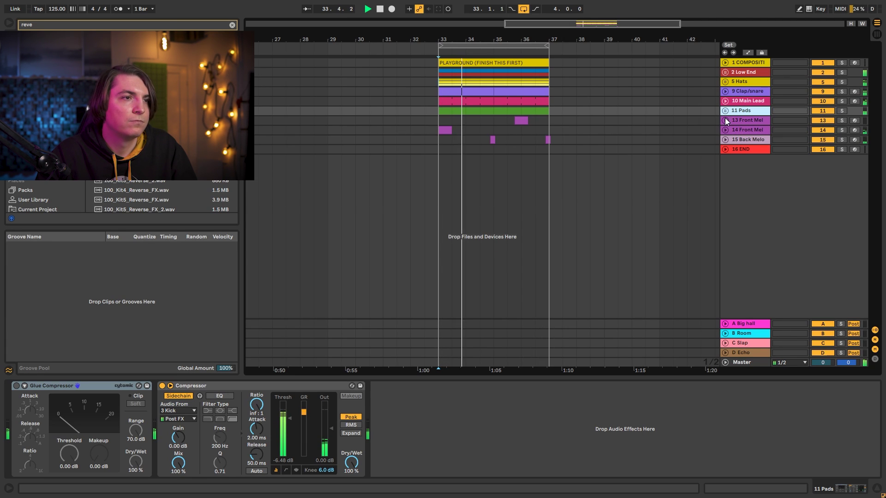
Look over the 15 Back Melody, 16 END and 13 Front Melody tracks during playback, and leave all tracks folded with playback stopped.
{"action": "left_click", "coordinate": [740, 139]}
{"action": "left_click", "coordinate": [725, 139]}
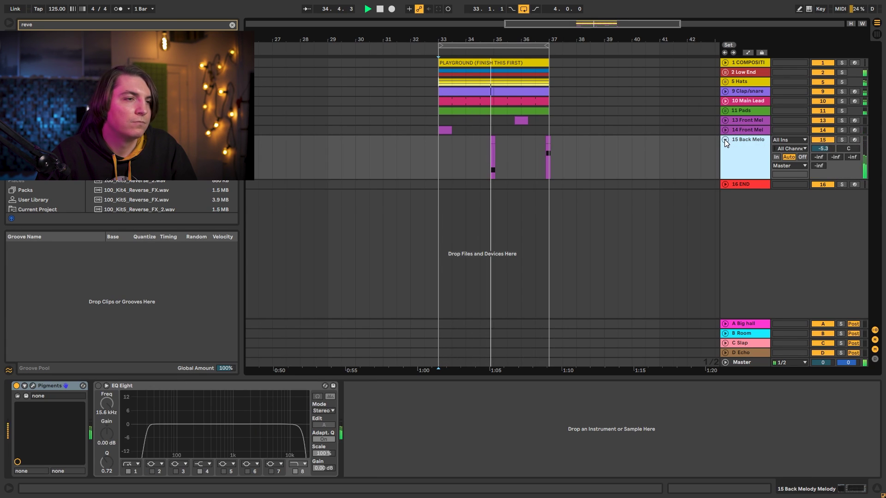
{"action": "left_click", "coordinate": [742, 183]}
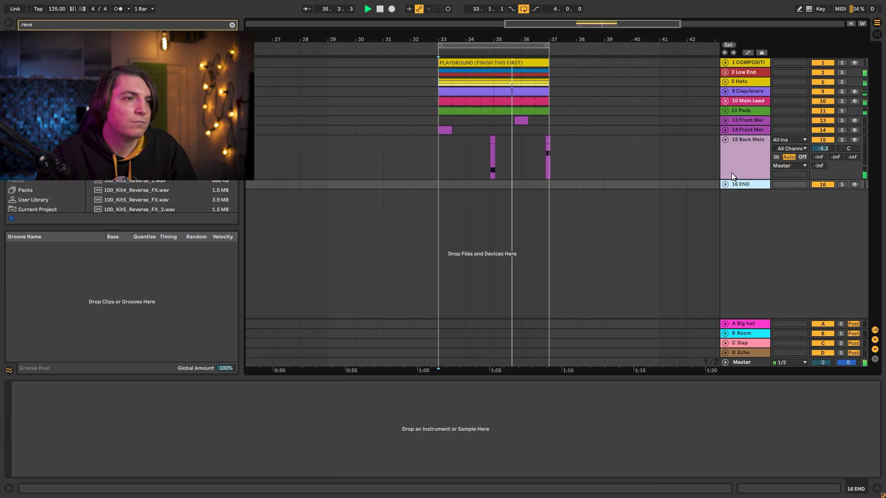
{"action": "left_click", "coordinate": [725, 120]}
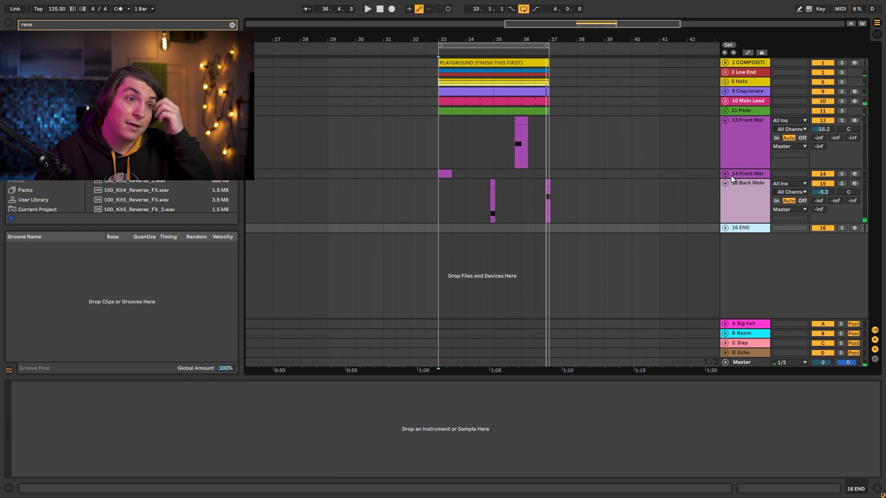
{"action": "left_click", "coordinate": [725, 120]}
{"action": "left_click", "coordinate": [724, 139]}
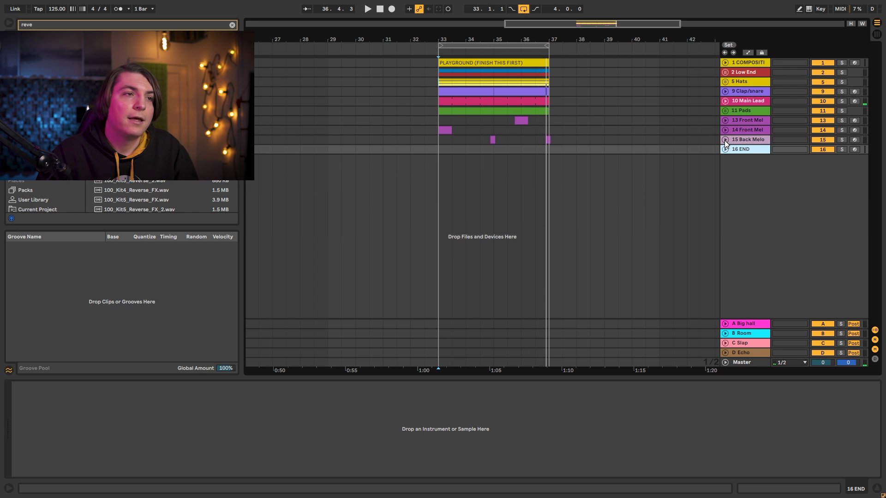